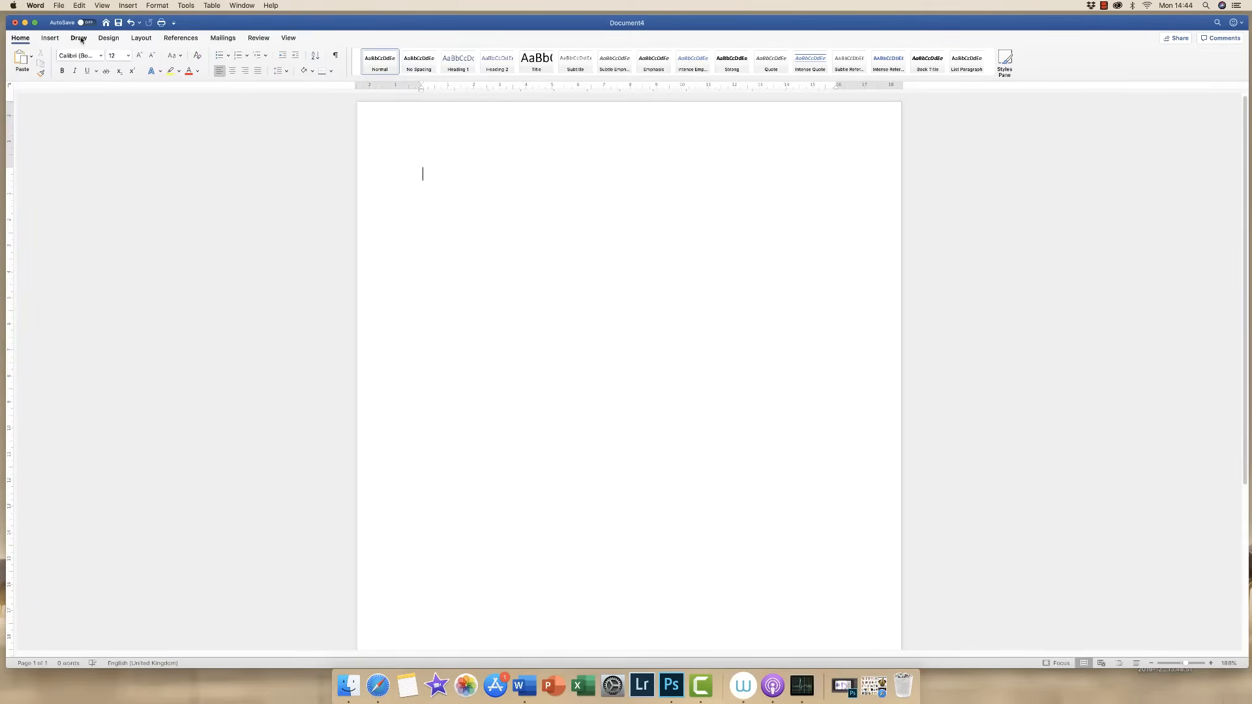
Draw a vertical squiggle, the handwritten word "draw", a simple face, a circle, a square and a triangle with the black pen
click(78, 39)
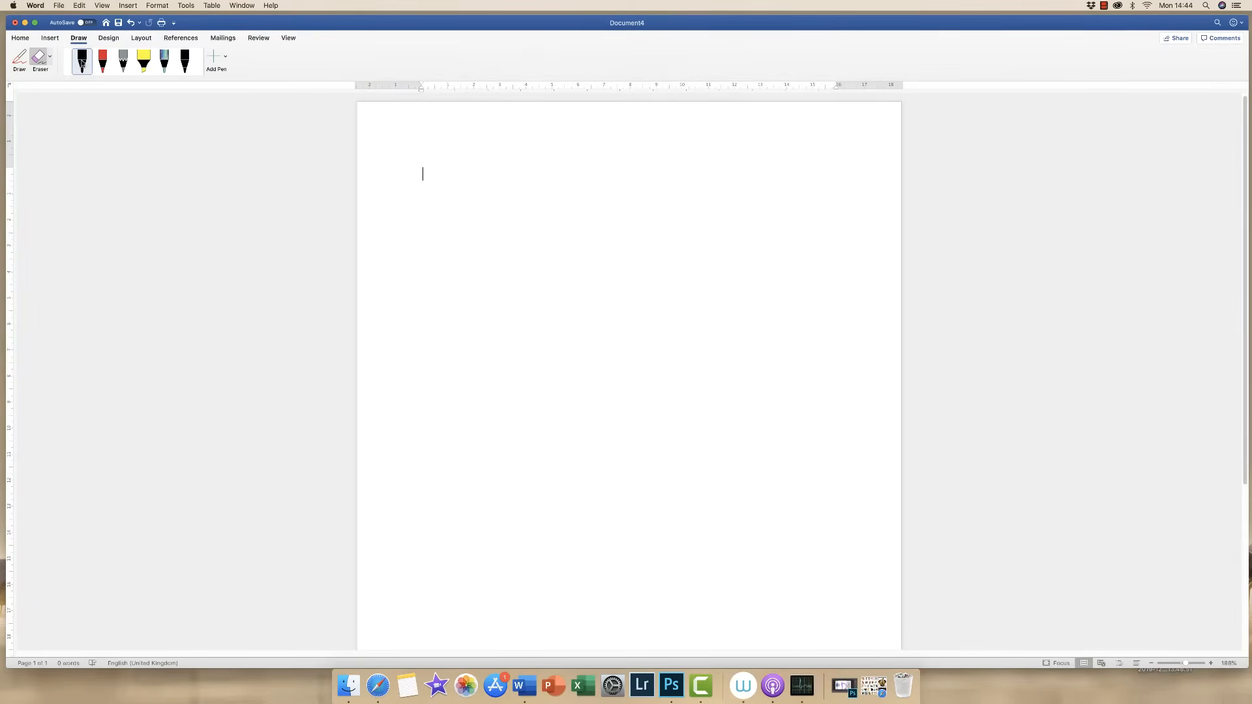
click(82, 63)
drag(633, 178, 648, 377)
drag(558, 415, 624, 426)
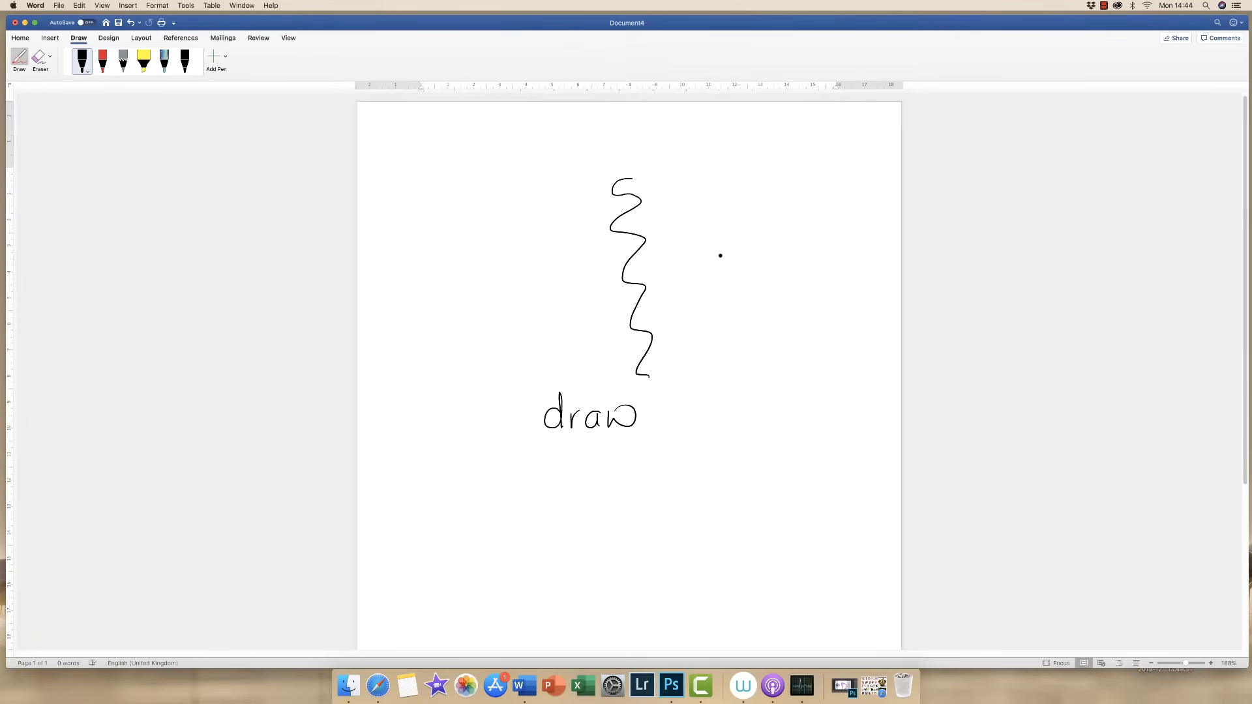
mouse_move(726, 249)
mouse_down()
mouse_move(745, 247)
mouse_move(718, 303)
mouse_move(750, 283)
mouse_move(755, 255)
mouse_move(730, 253)
mouse_move(748, 228)
mouse_move(736, 238)
mouse_move(770, 278)
mouse_move(703, 279)
mouse_up()
mouse_move(753, 376)
mouse_down()
mouse_move(725, 424)
mouse_move(735, 359)
mouse_move(733, 418)
mouse_move(704, 390)
mouse_move(771, 420)
mouse_move(756, 424)
mouse_up()
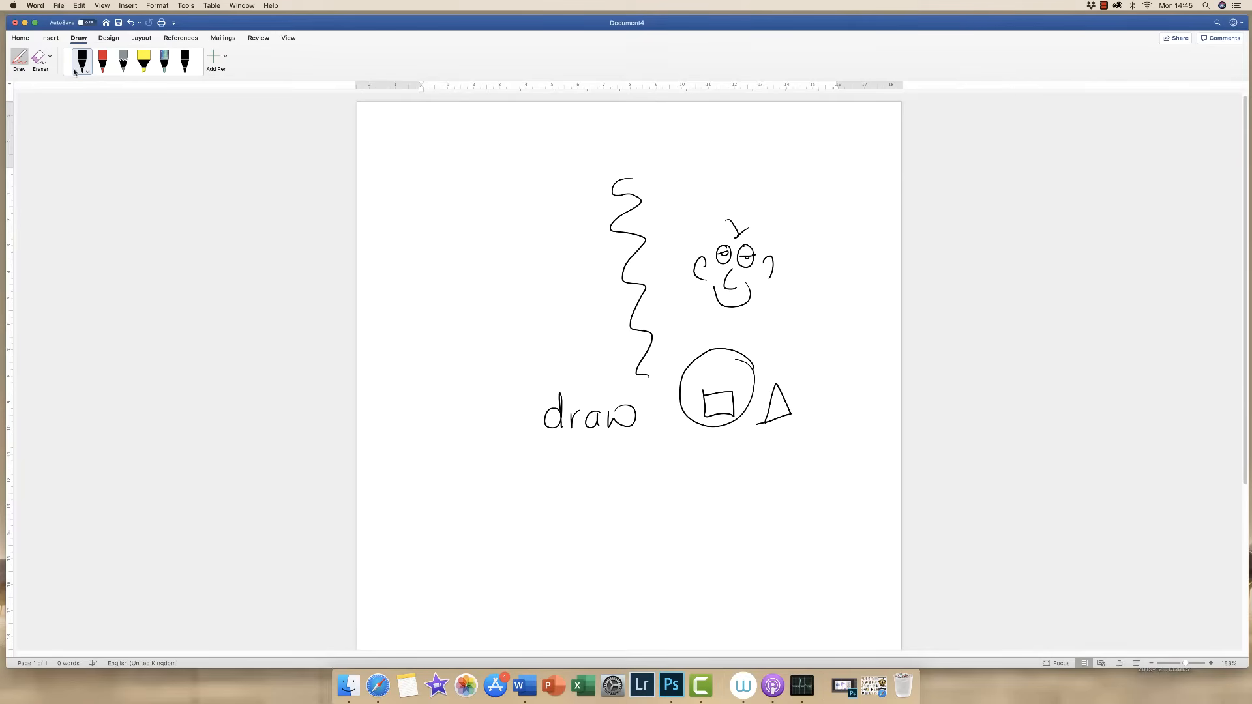
Erase all the ink strokes on the page: the squiggle, the face, the geometric shapes and the handwritten word
click(39, 57)
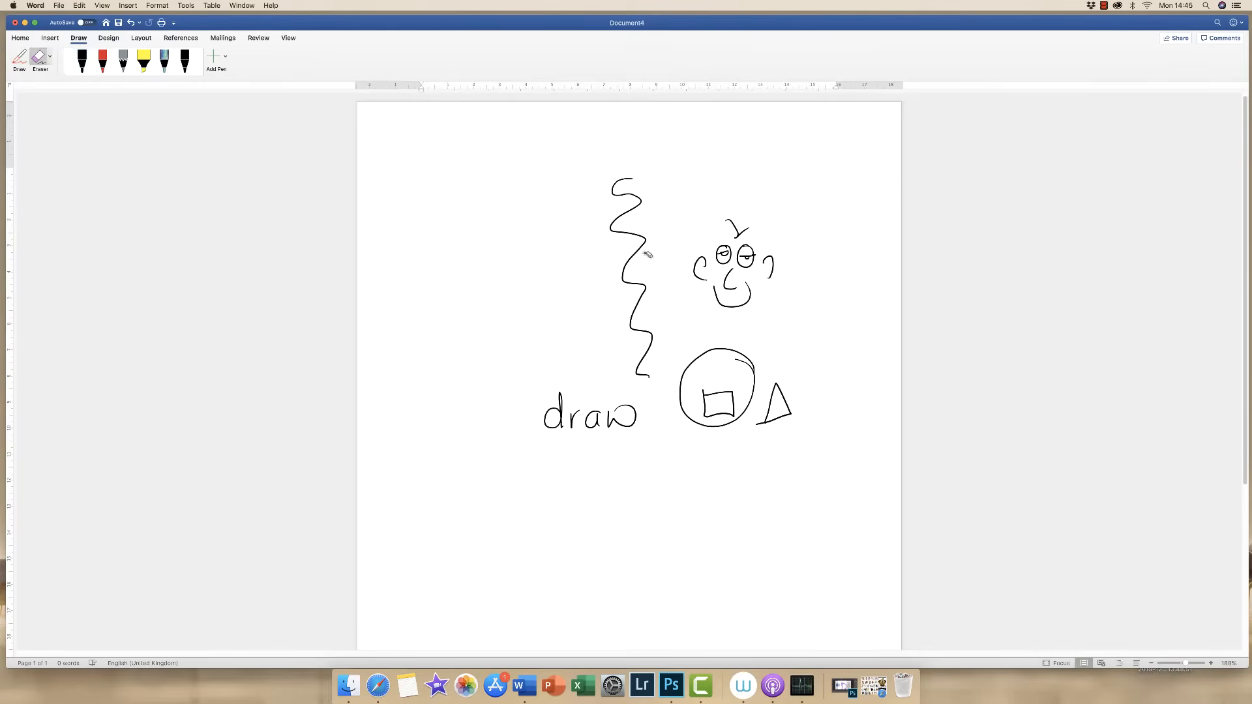
click(632, 233)
click(698, 267)
click(727, 279)
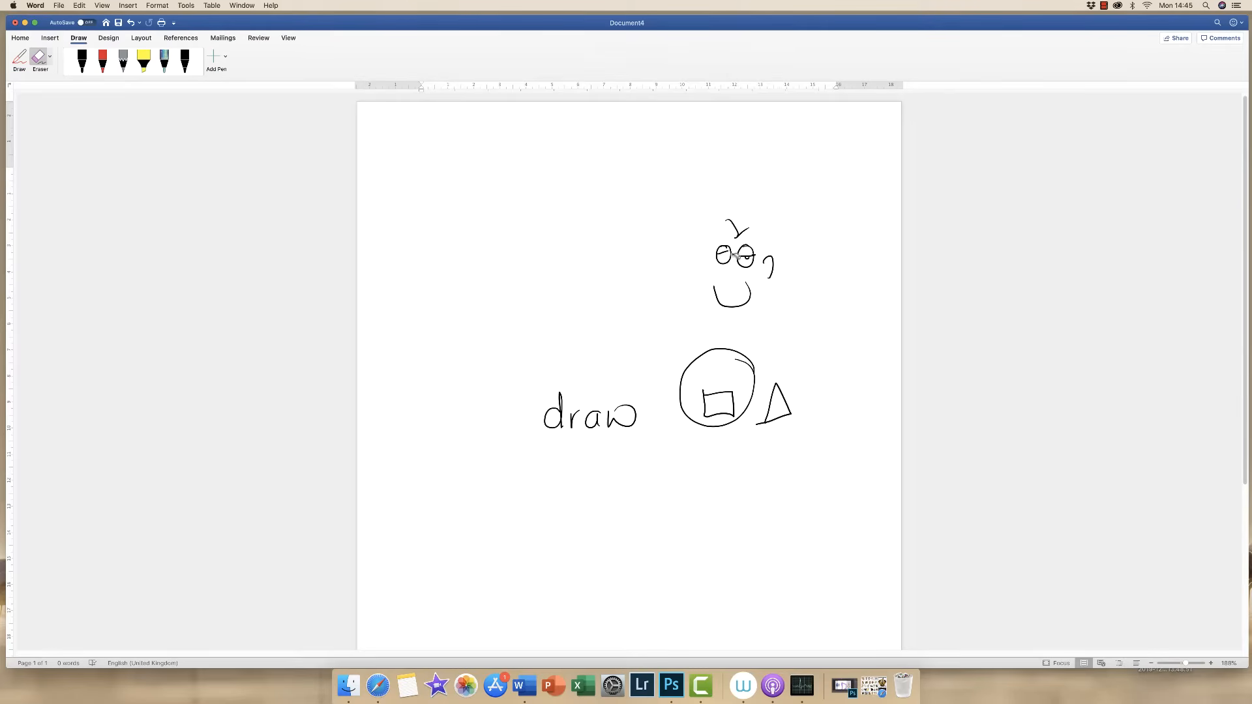
click(745, 254)
click(737, 226)
click(724, 255)
click(769, 263)
click(746, 299)
click(743, 370)
click(735, 414)
click(768, 421)
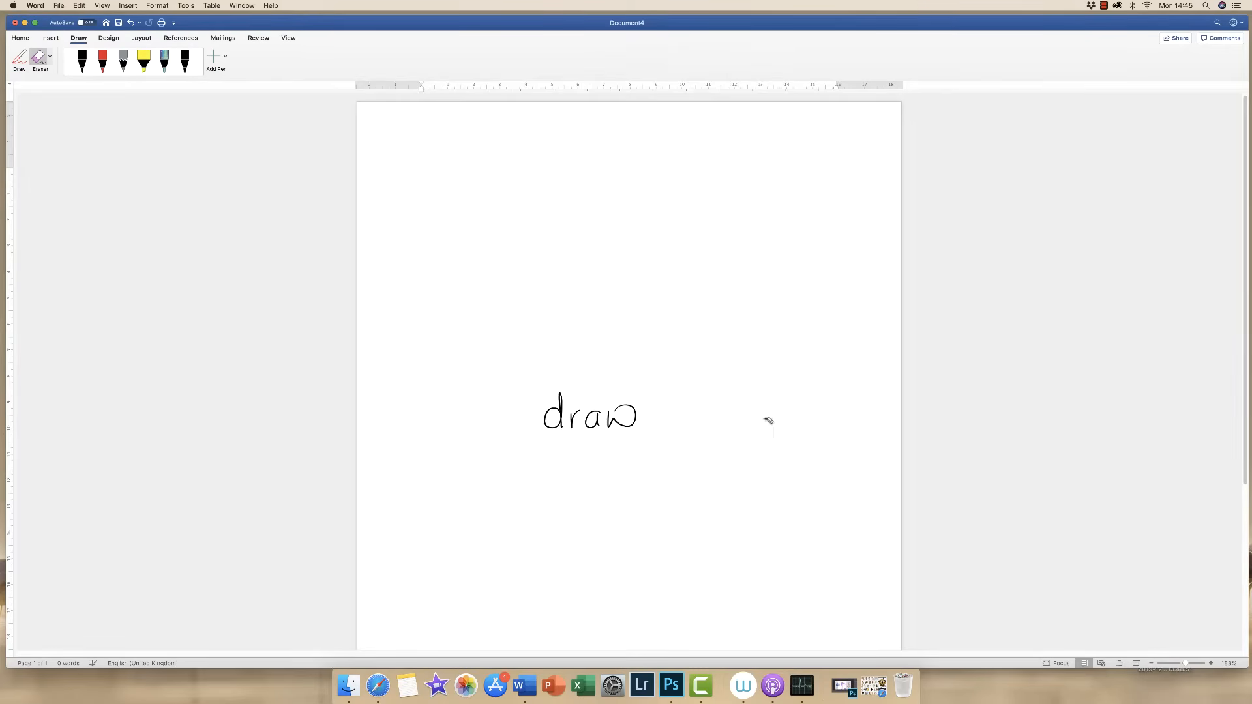
click(634, 426)
click(596, 425)
click(572, 420)
click(558, 422)
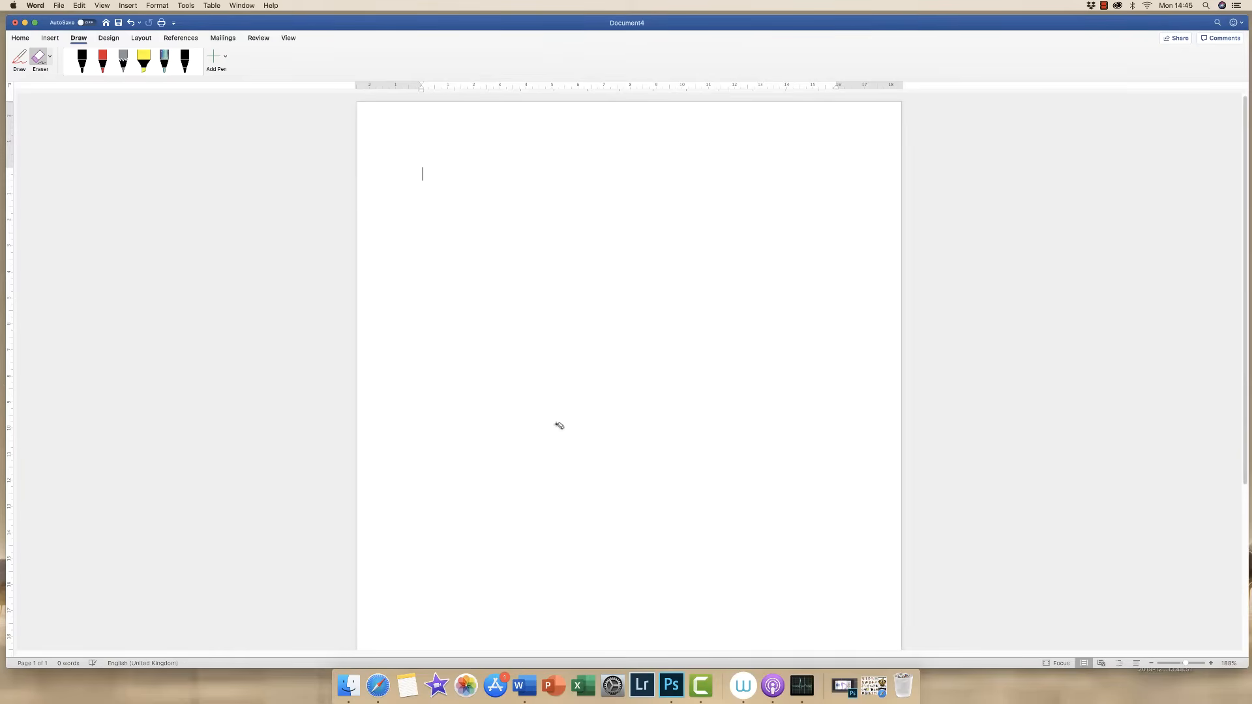
Insert a circle about 11.5 cm across using the Oval shape and centre it across the page
click(49, 39)
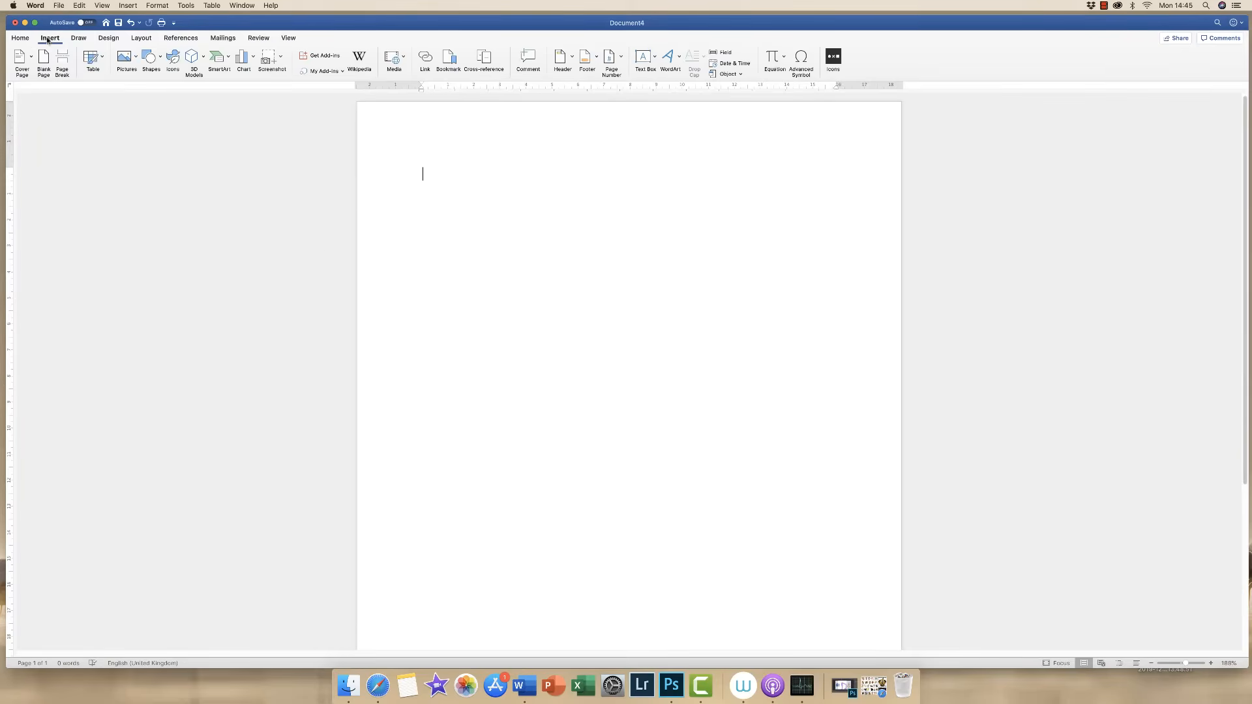
click(154, 62)
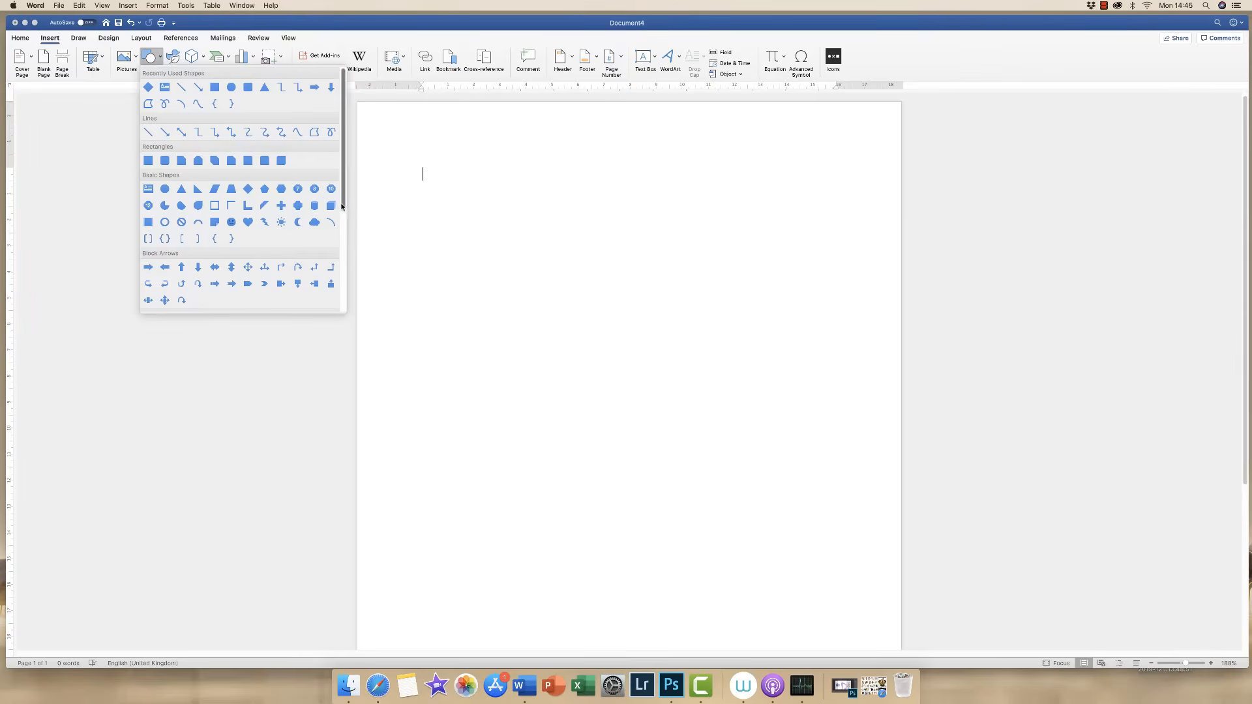
drag(344, 205, 345, 176)
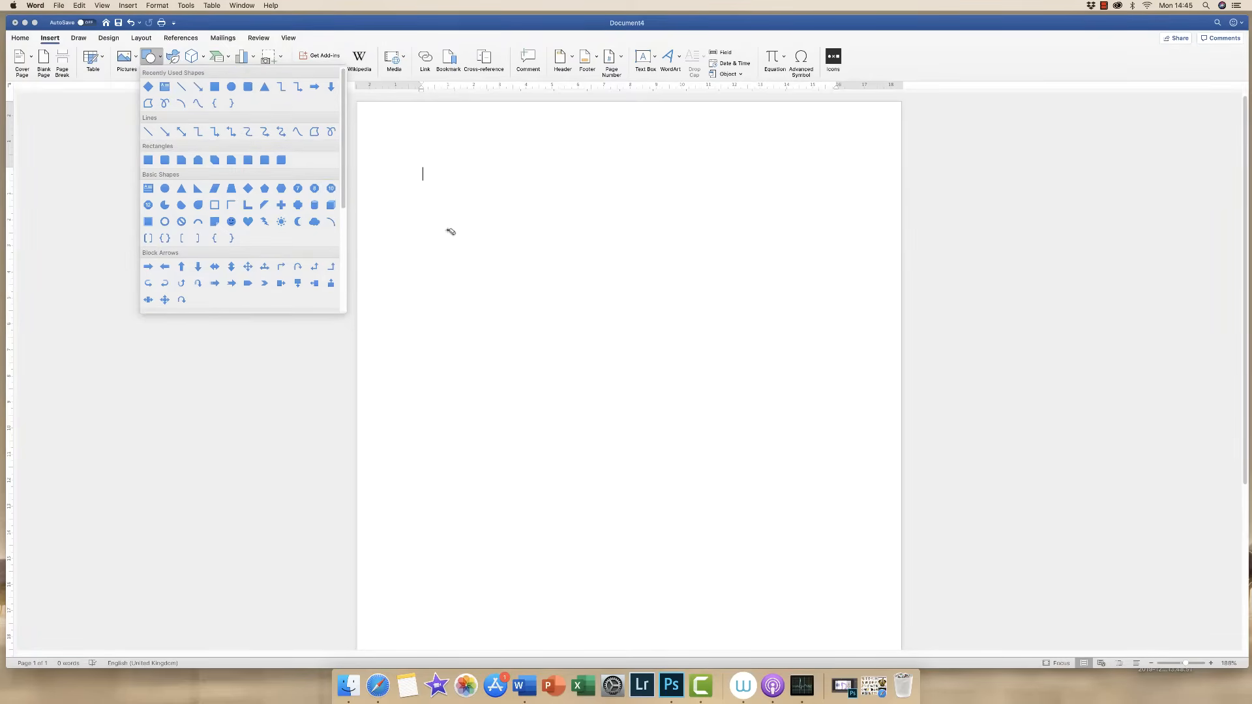
click(232, 88)
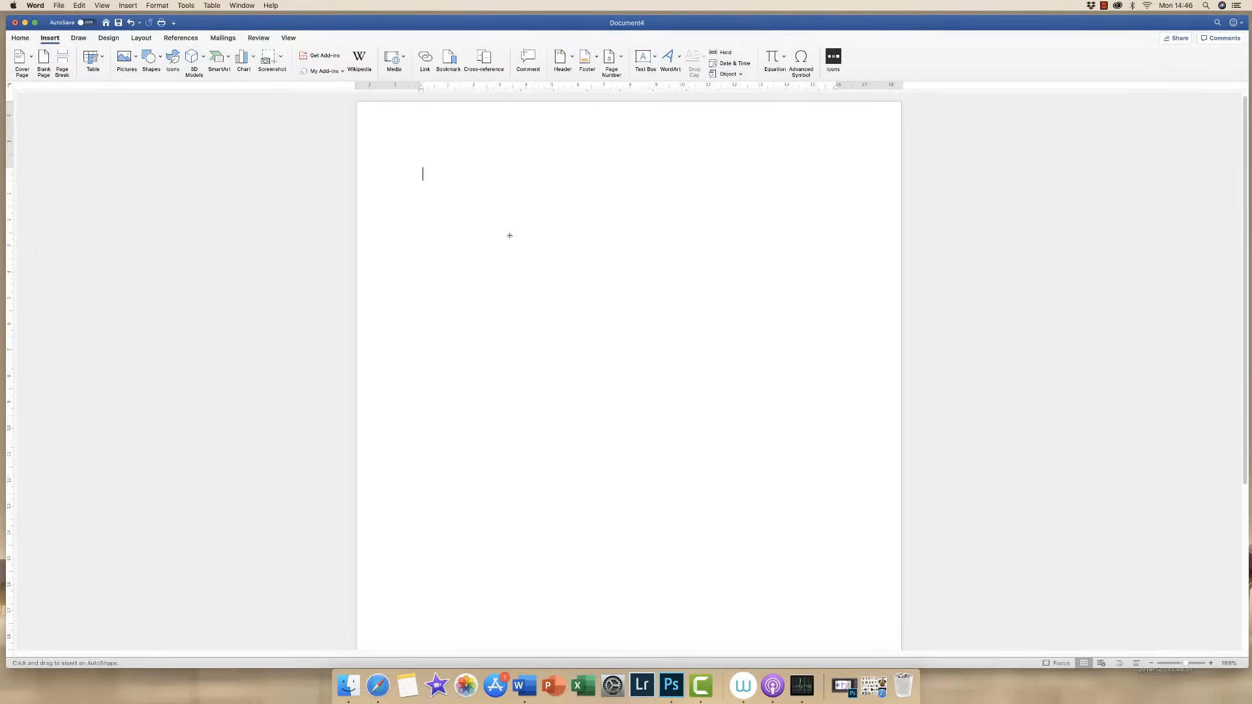
mouse_move(499, 224)
mouse_down()
mouse_move(562, 290)
mouse_move(712, 409)
mouse_move(750, 469)
mouse_move(754, 516)
mouse_move(820, 515)
mouse_move(723, 436)
mouse_move(796, 499)
mouse_move(798, 524)
mouse_up()
drag(640, 348, 617, 326)
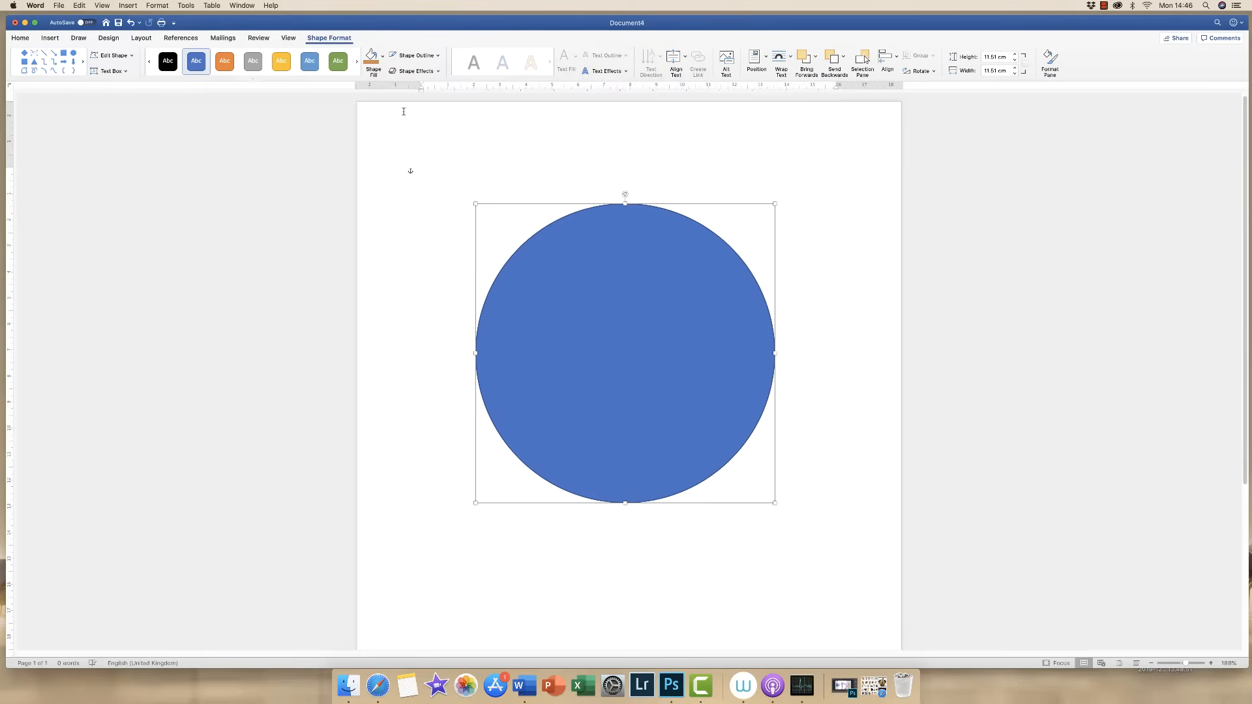
click(478, 146)
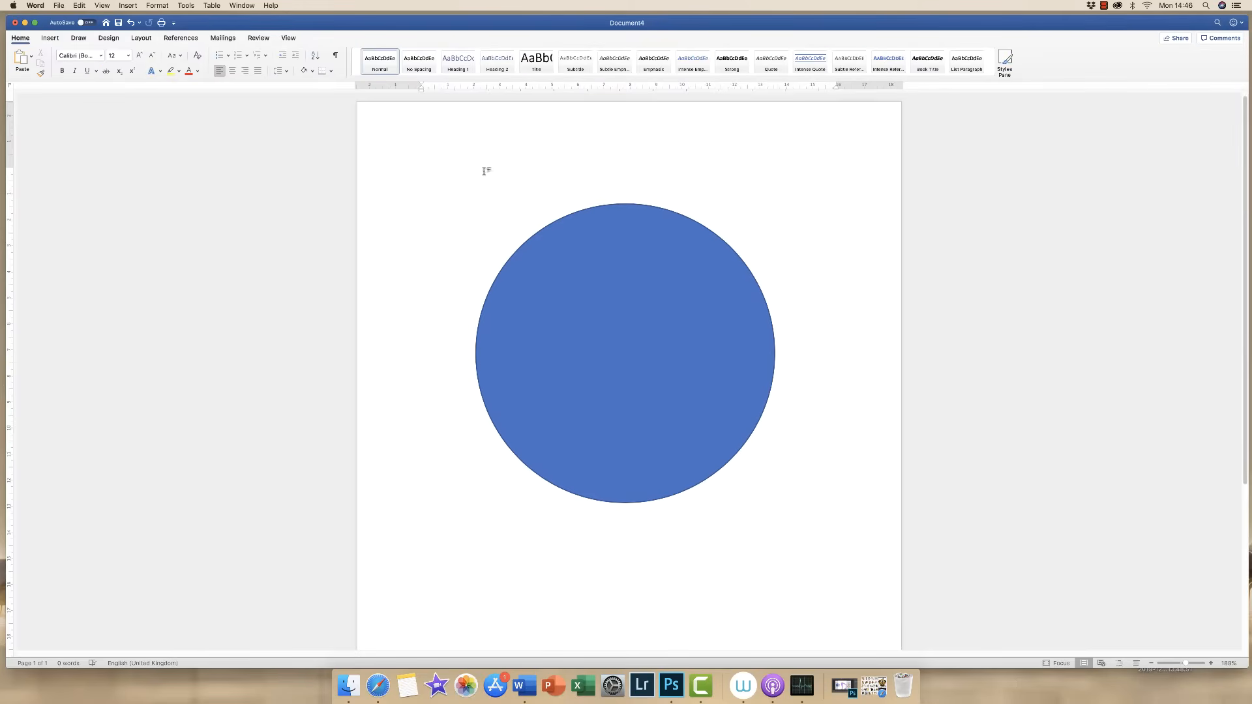
Fill the circle with the recent light brown colour and give it a dark brown outline
click(590, 291)
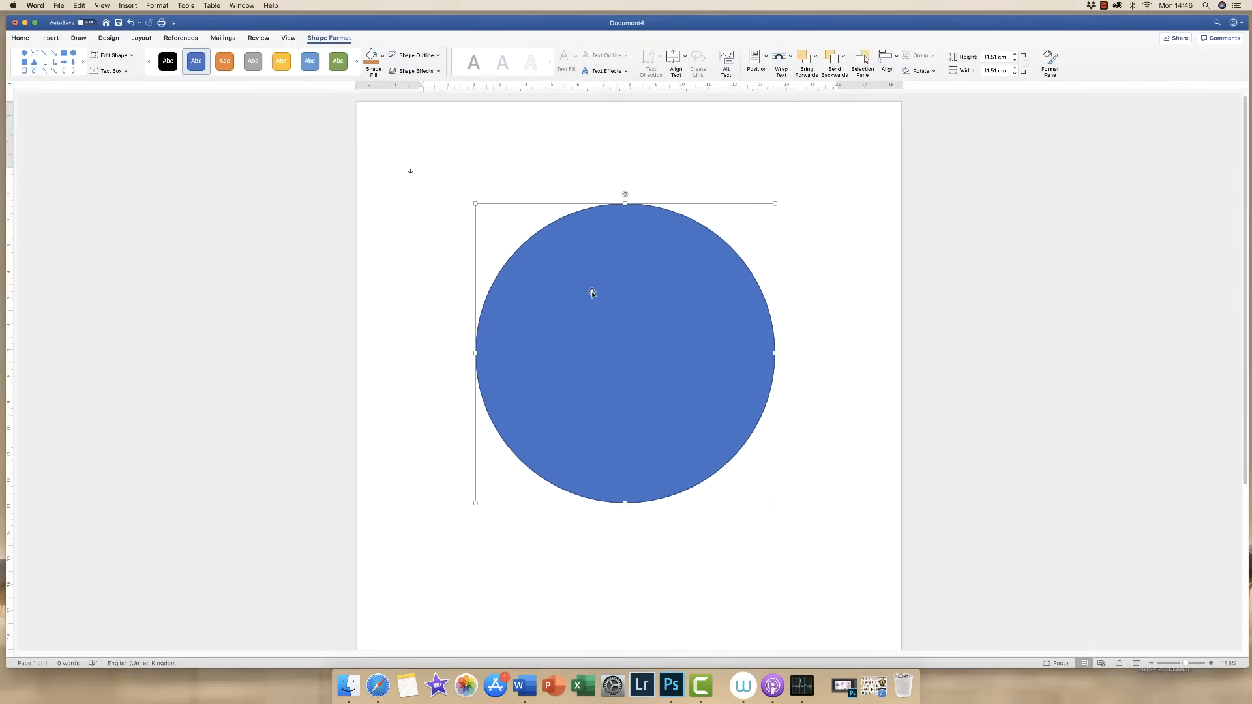
click(382, 58)
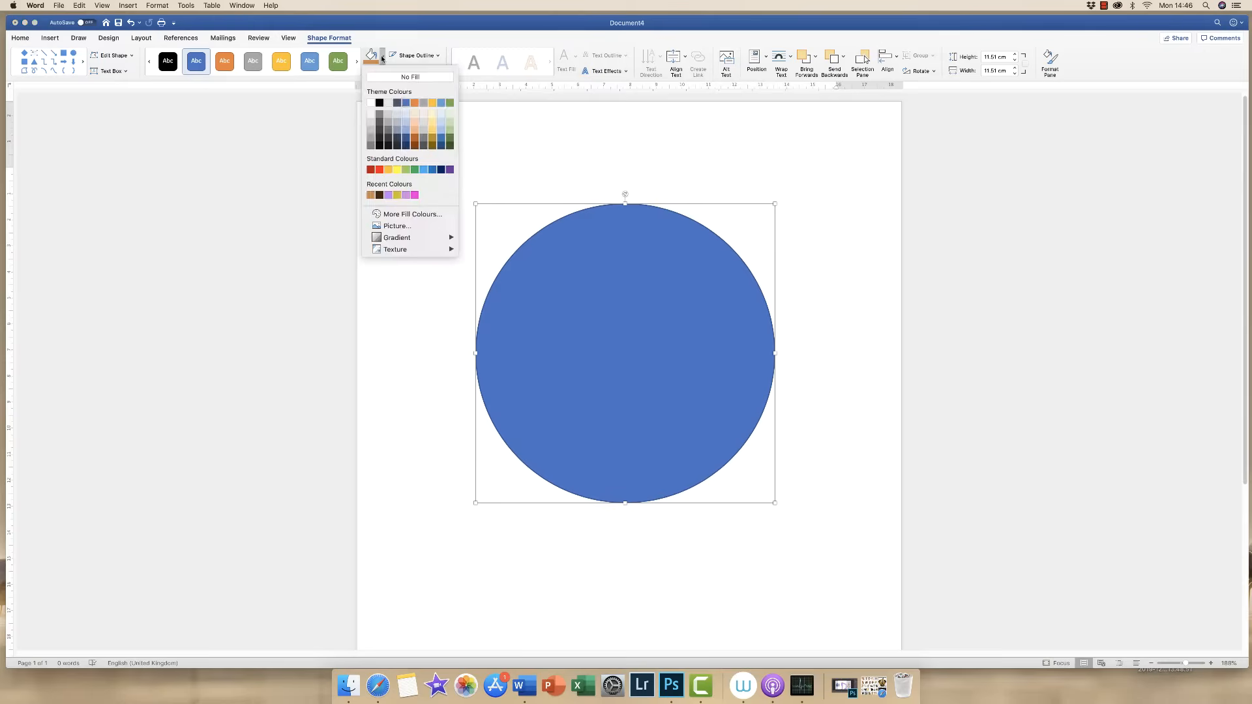
click(371, 196)
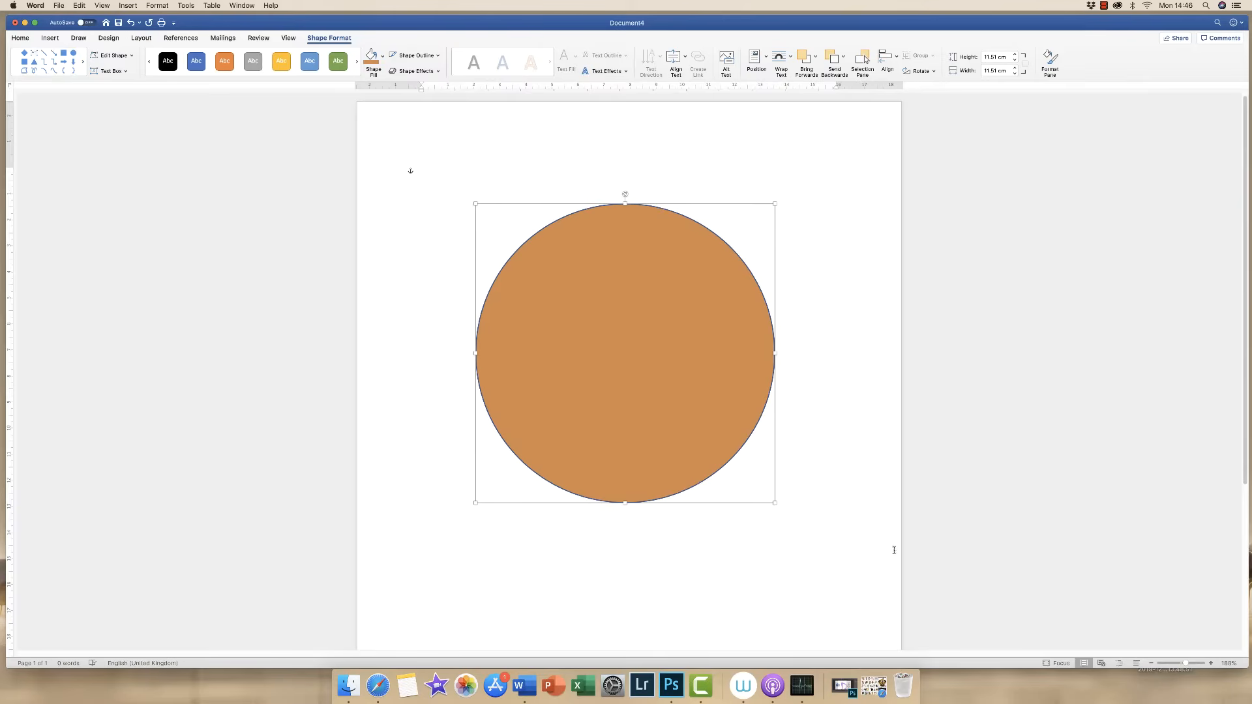
drag(1185, 664, 1194, 665)
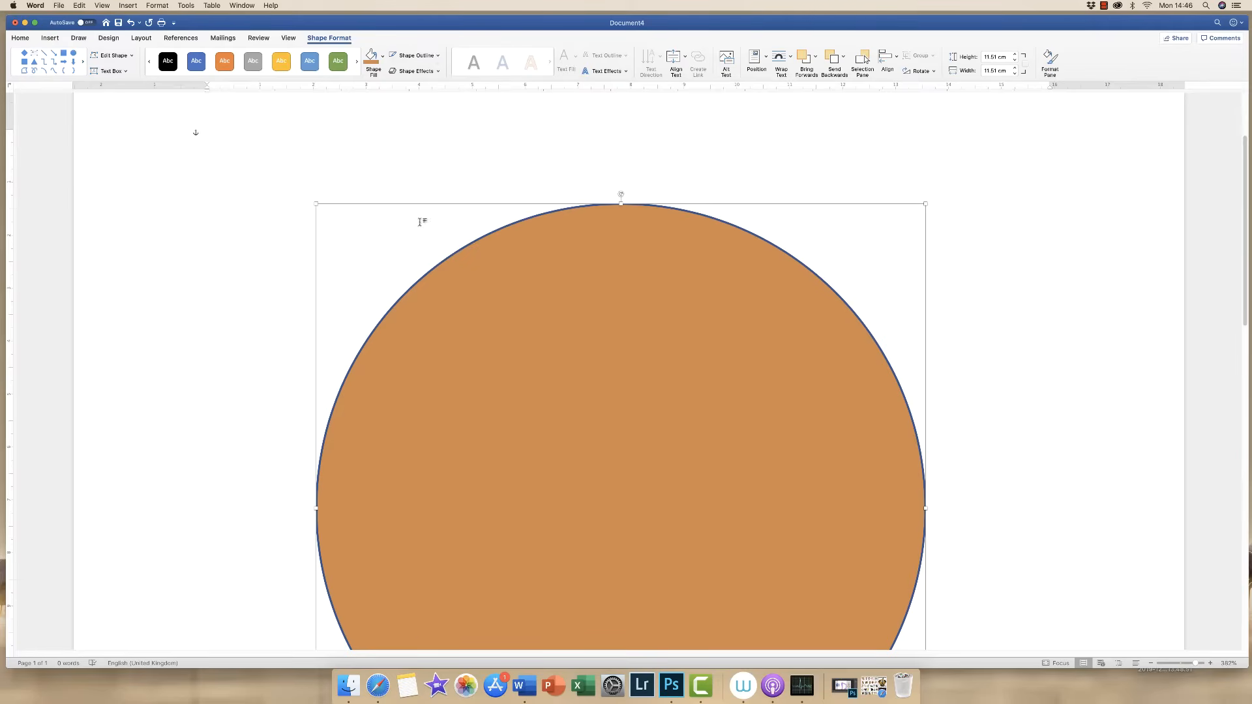
click(437, 59)
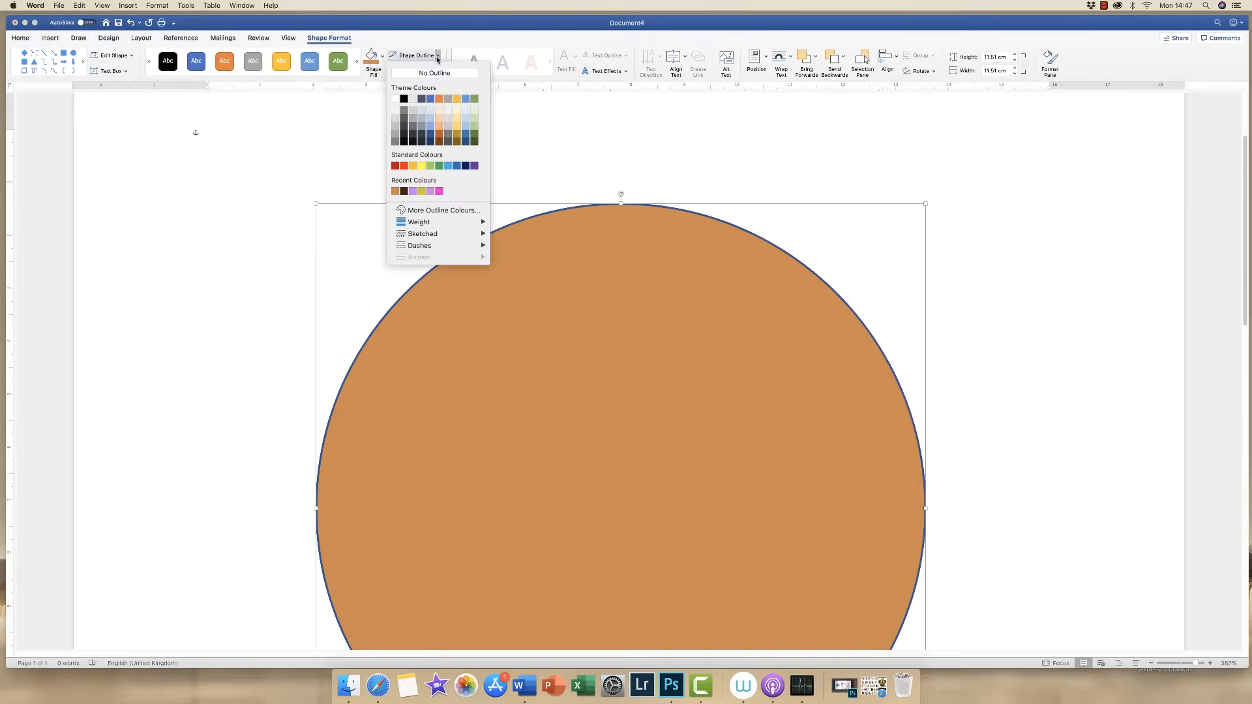
click(403, 191)
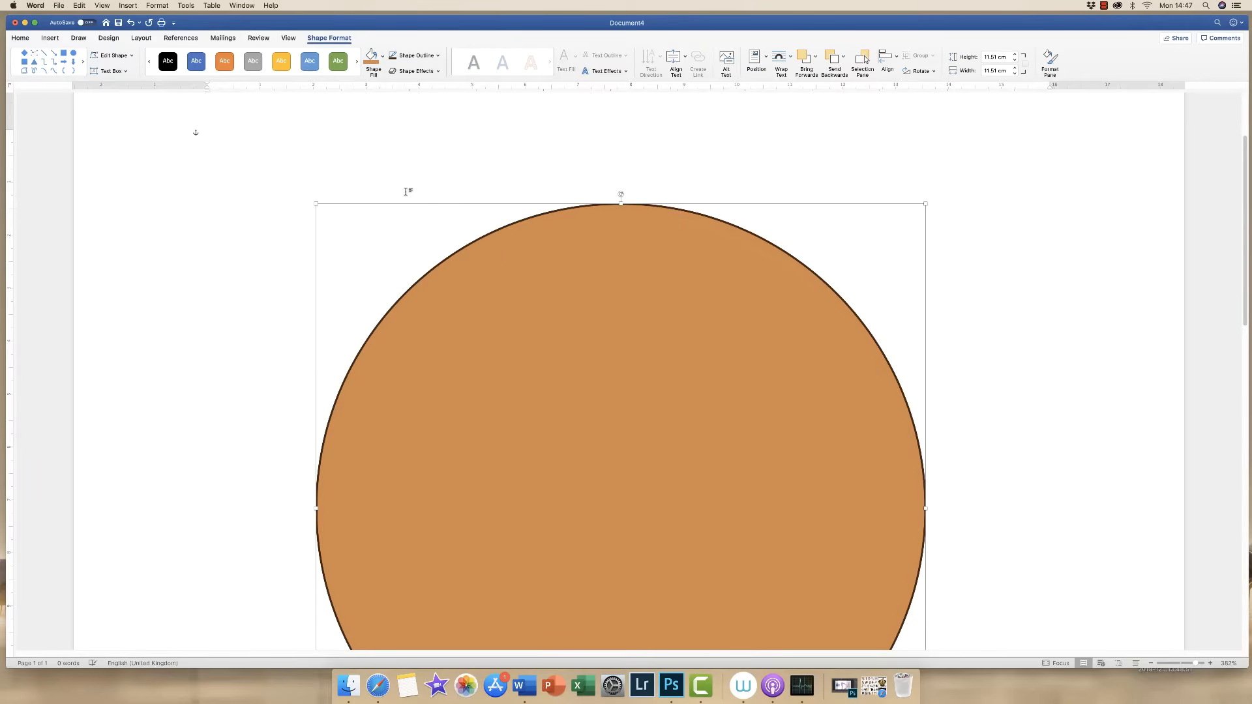
click(438, 59)
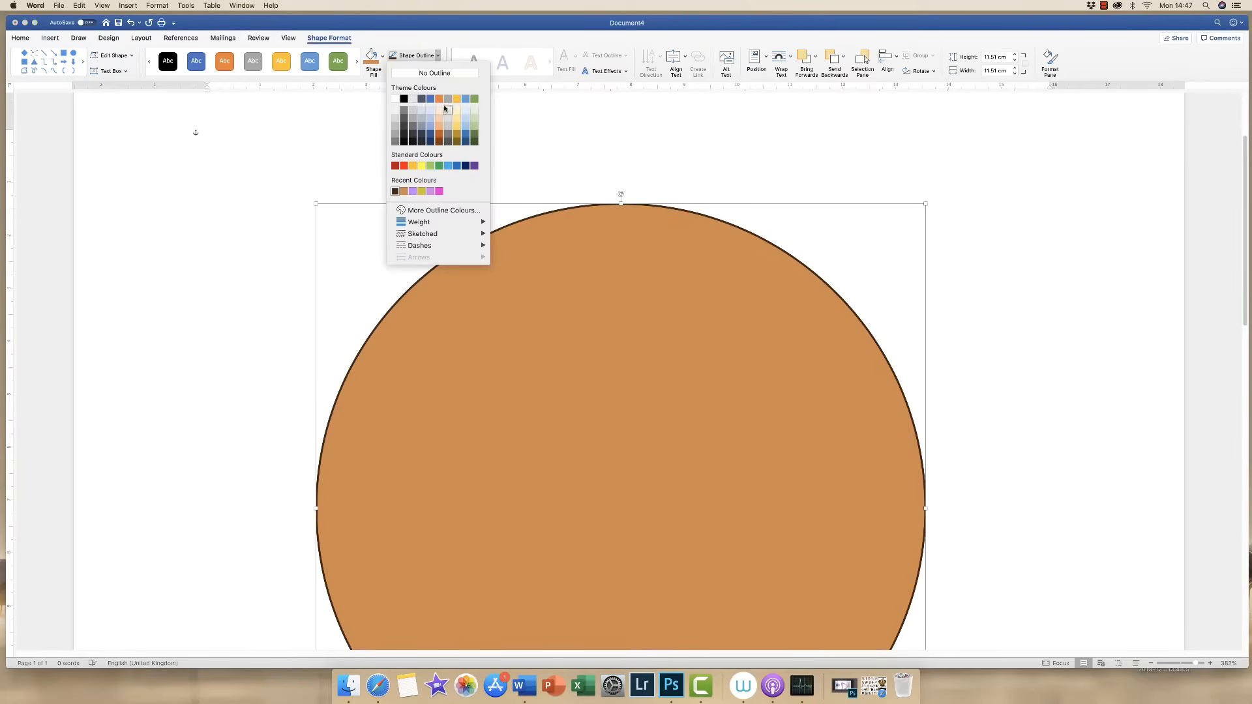
click(430, 210)
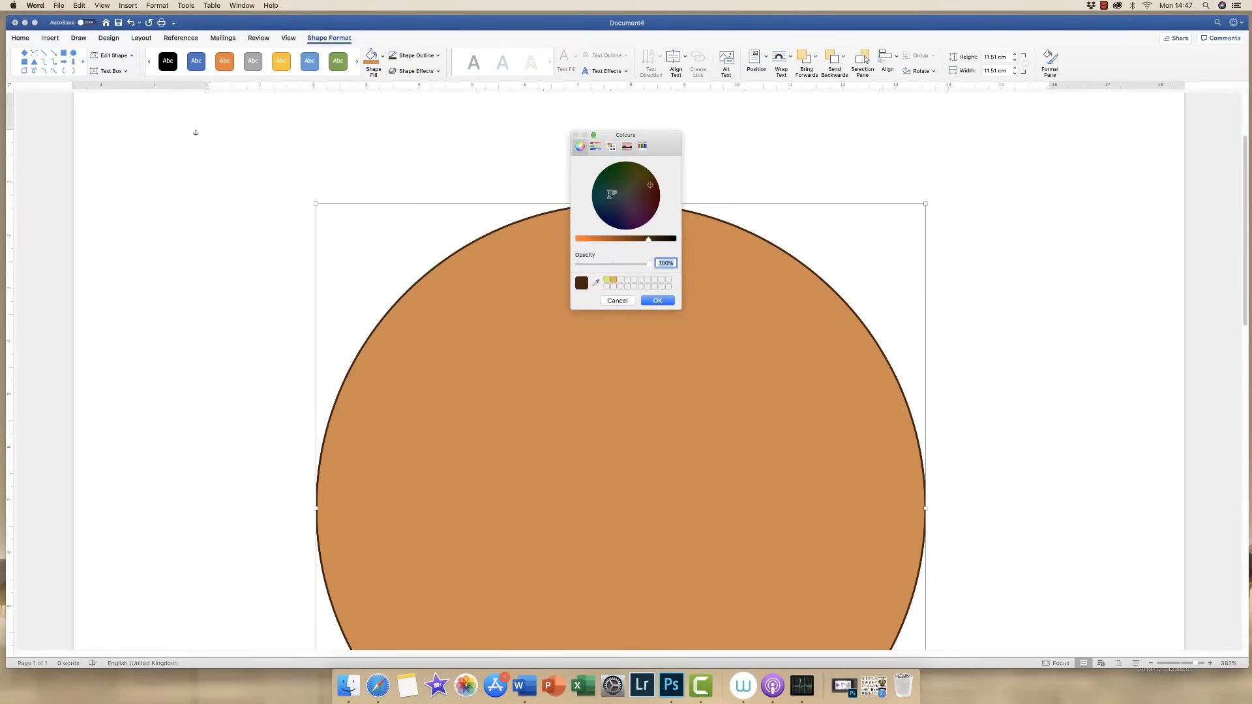
drag(648, 239, 580, 244)
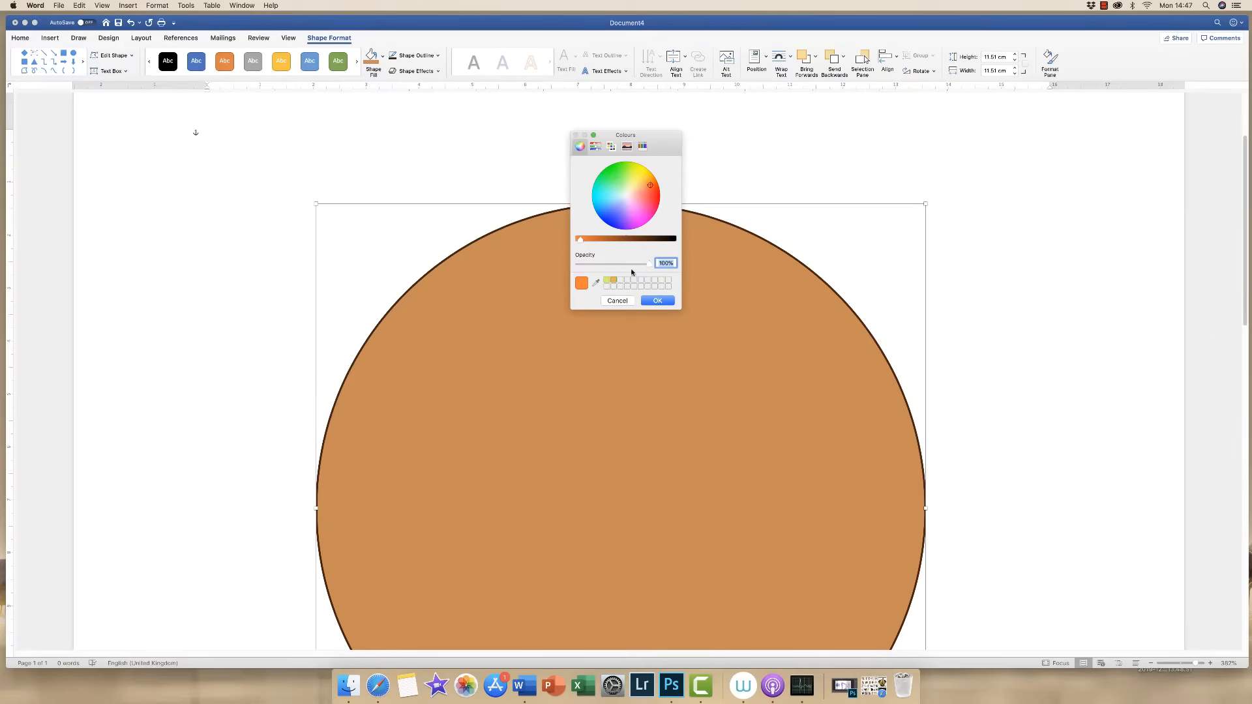
click(618, 301)
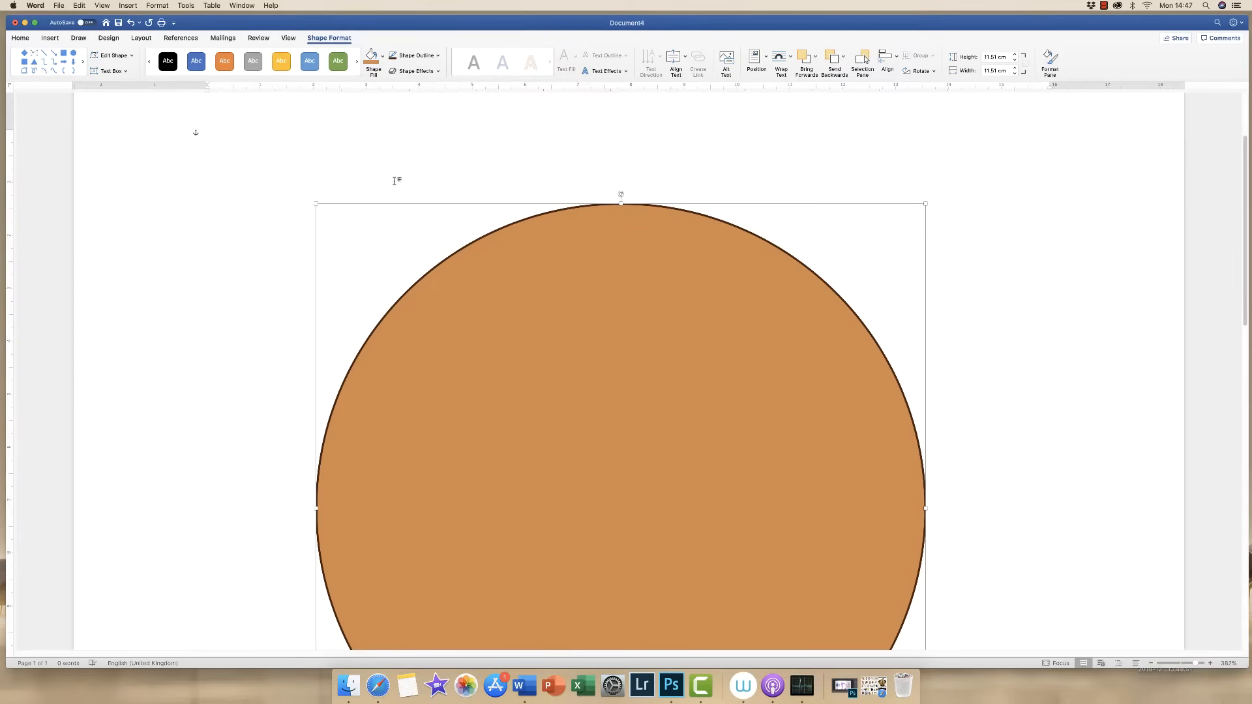
Add a second circle about 9.9 cm across over the upper part of the first, with the same light brown fill and dark brown outline
drag(1197, 665, 1185, 664)
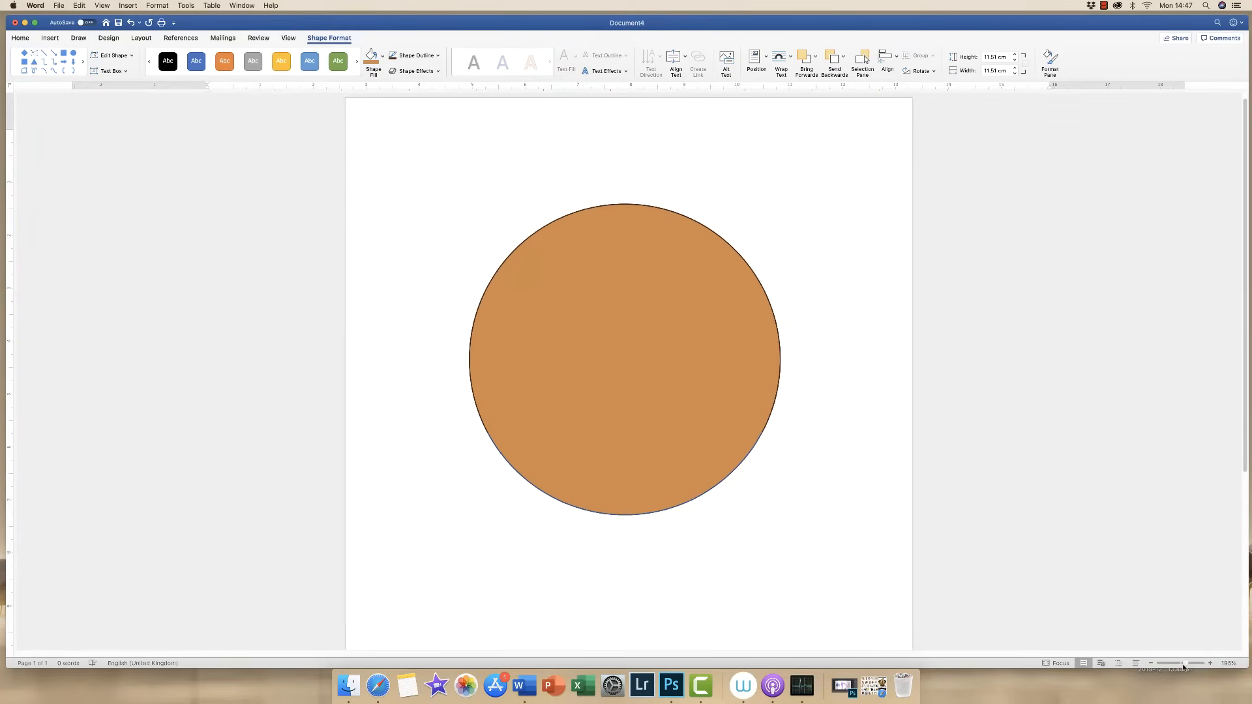
click(584, 565)
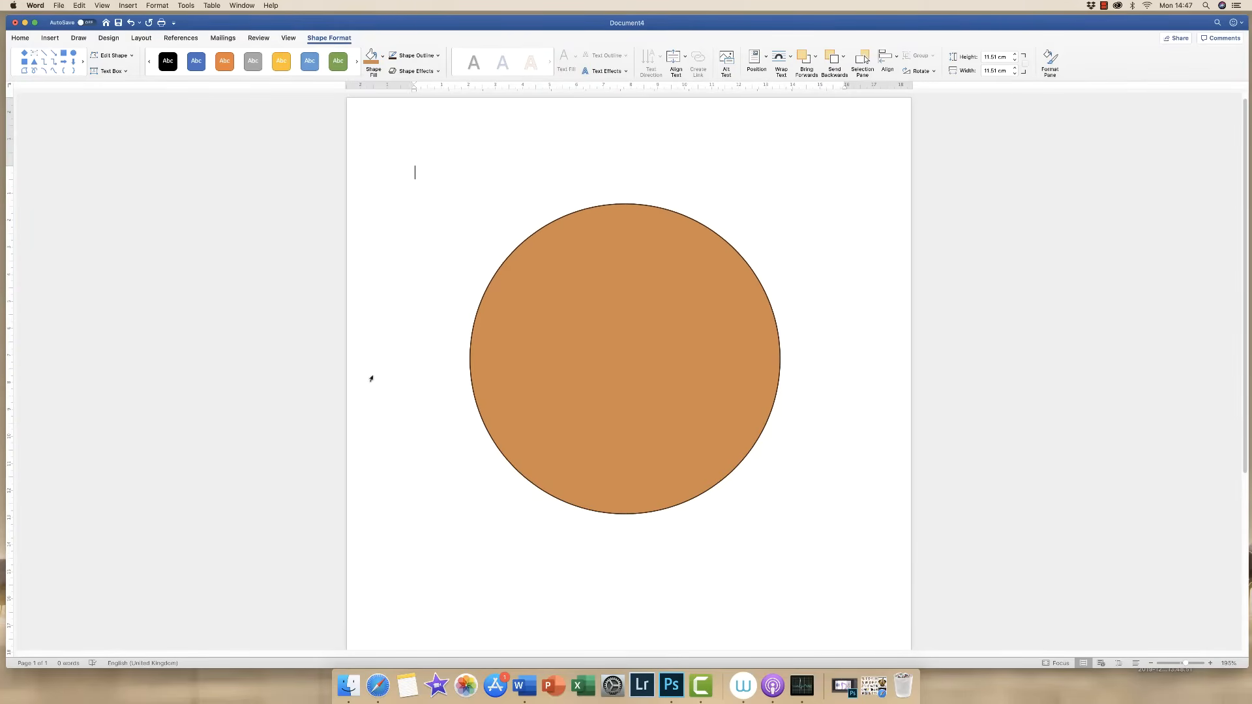
click(50, 39)
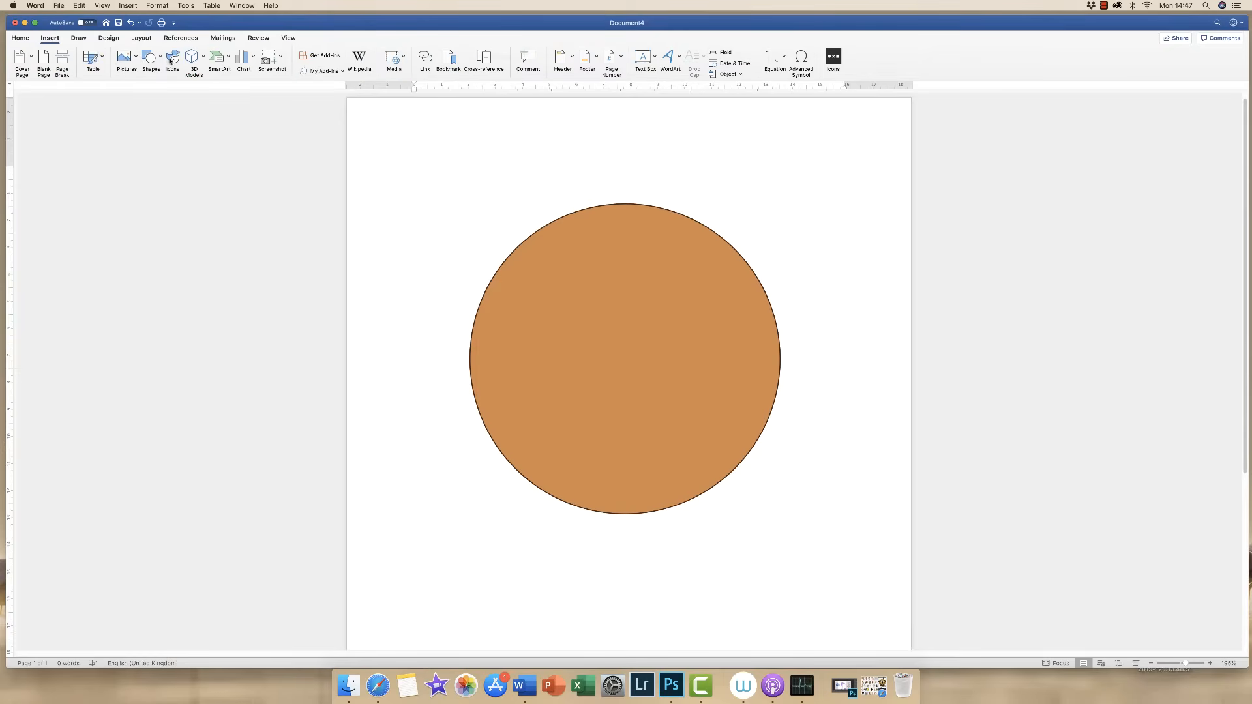
click(149, 57)
click(232, 87)
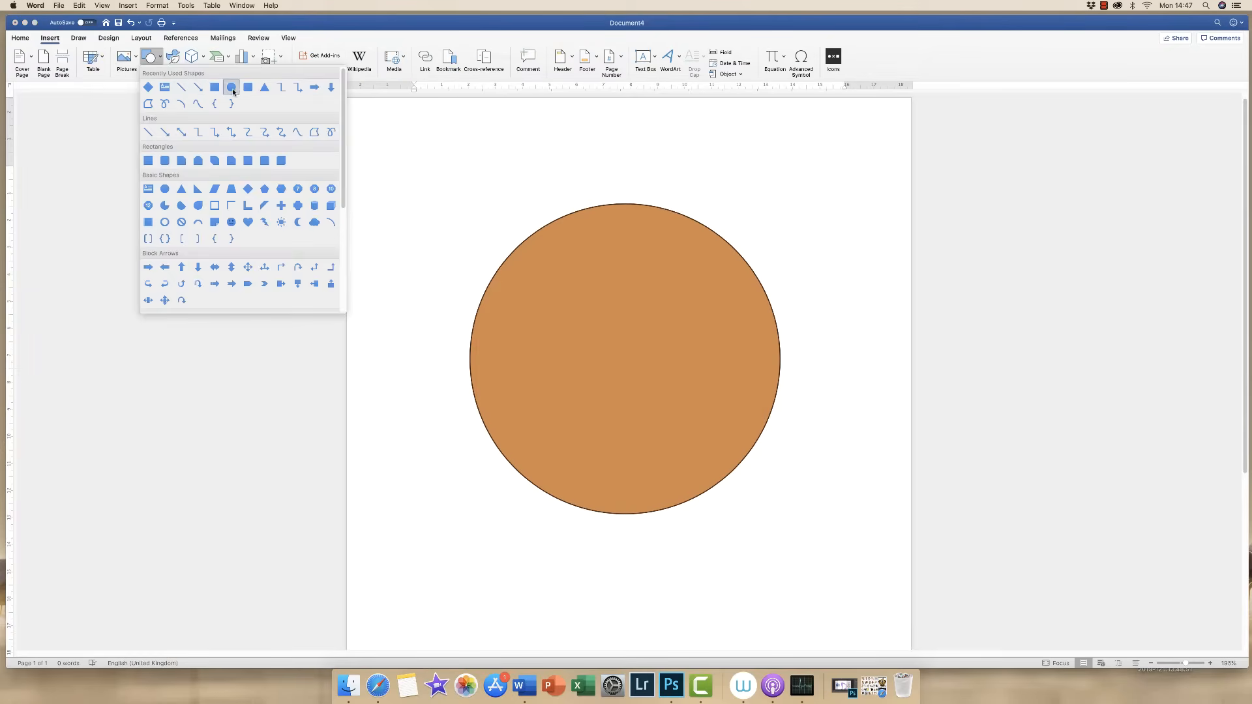
drag(507, 178, 774, 438)
drag(639, 308, 625, 307)
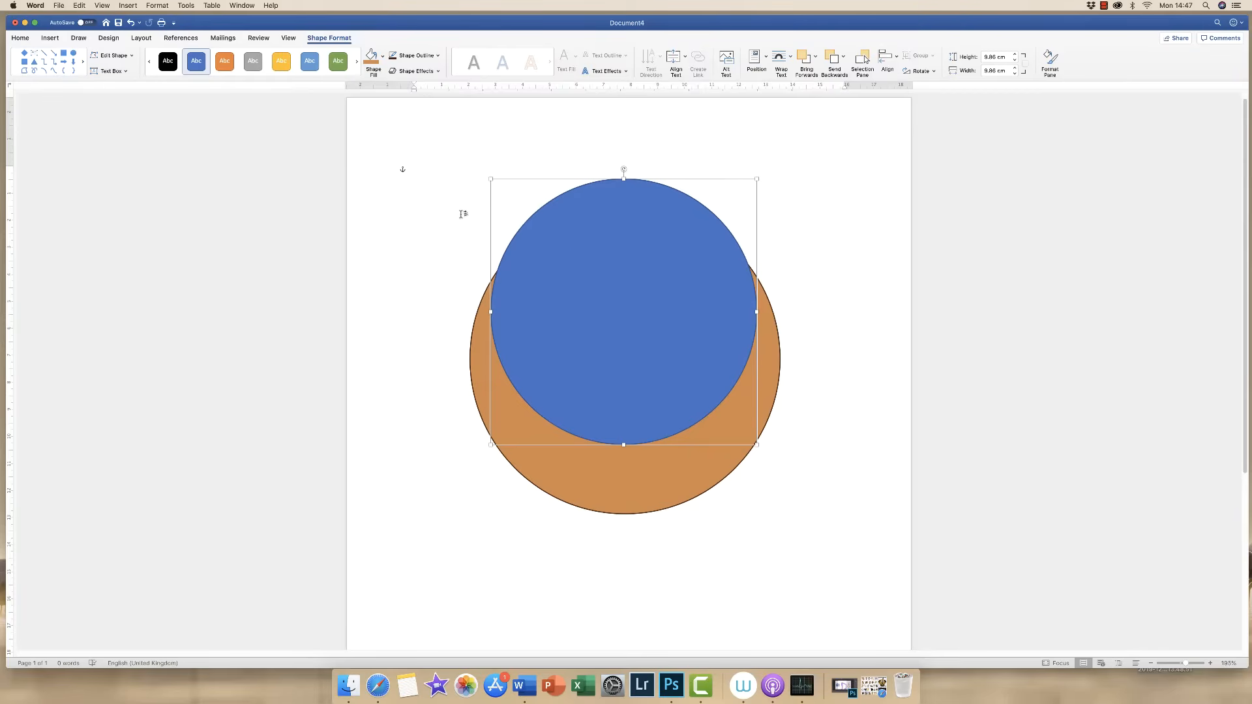
click(372, 55)
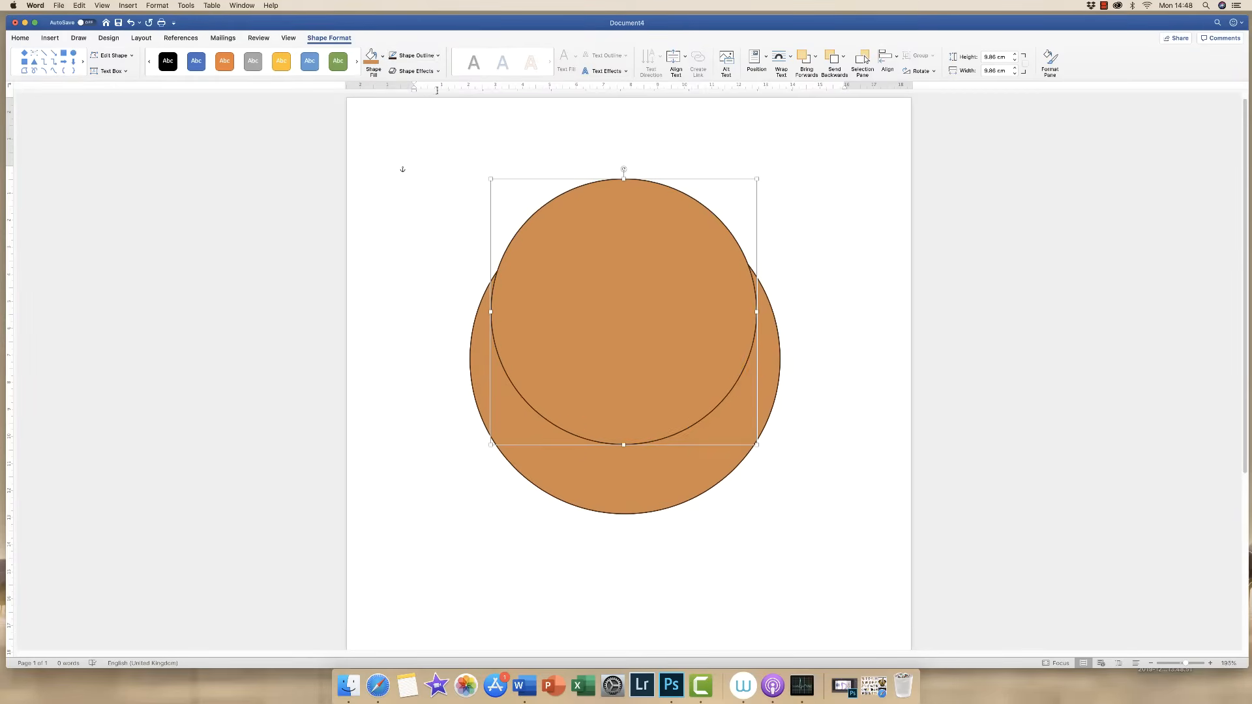
click(780, 235)
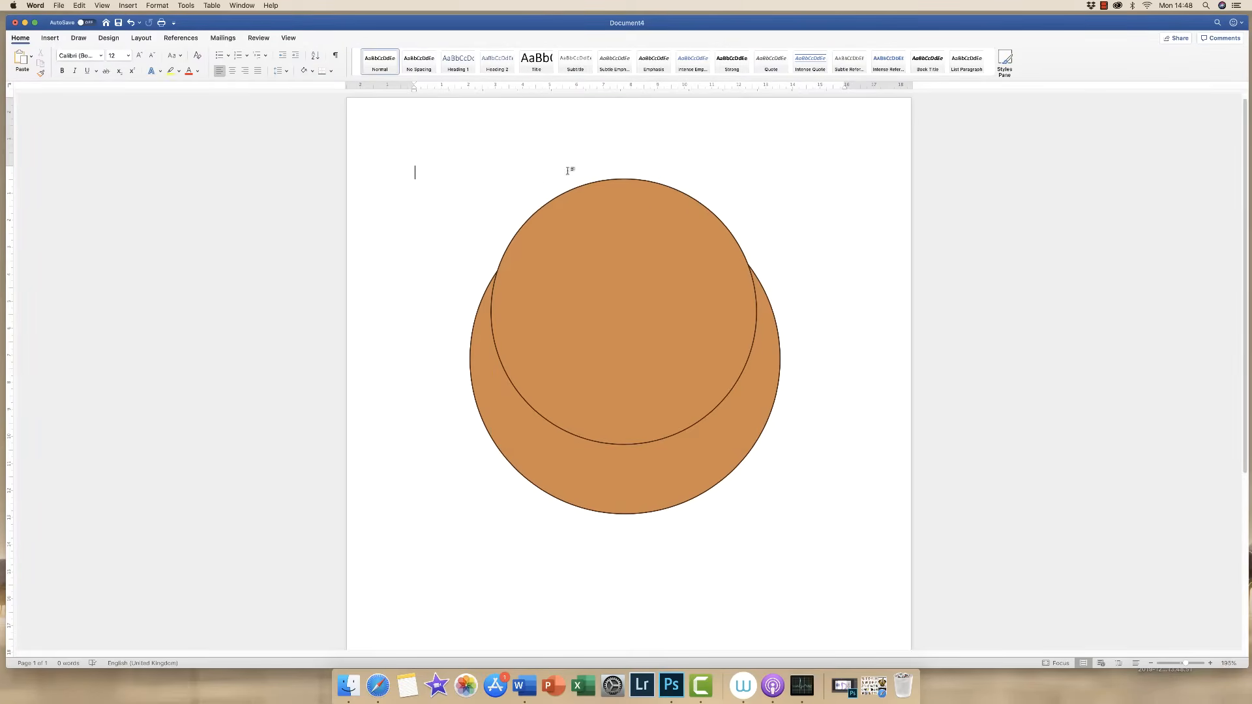
Draw a closed, angular Freeform shape about 5.4 cm high and 4.6 cm wide against the upper-left edge of the circles
click(54, 41)
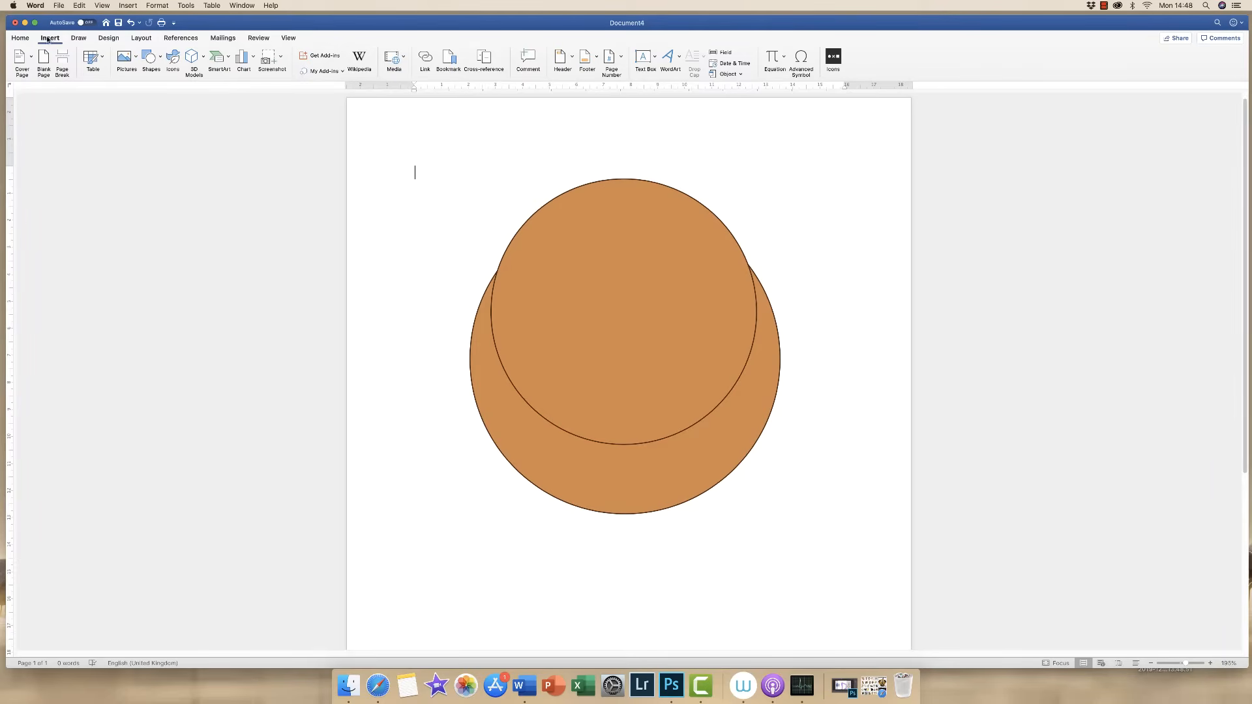
click(160, 58)
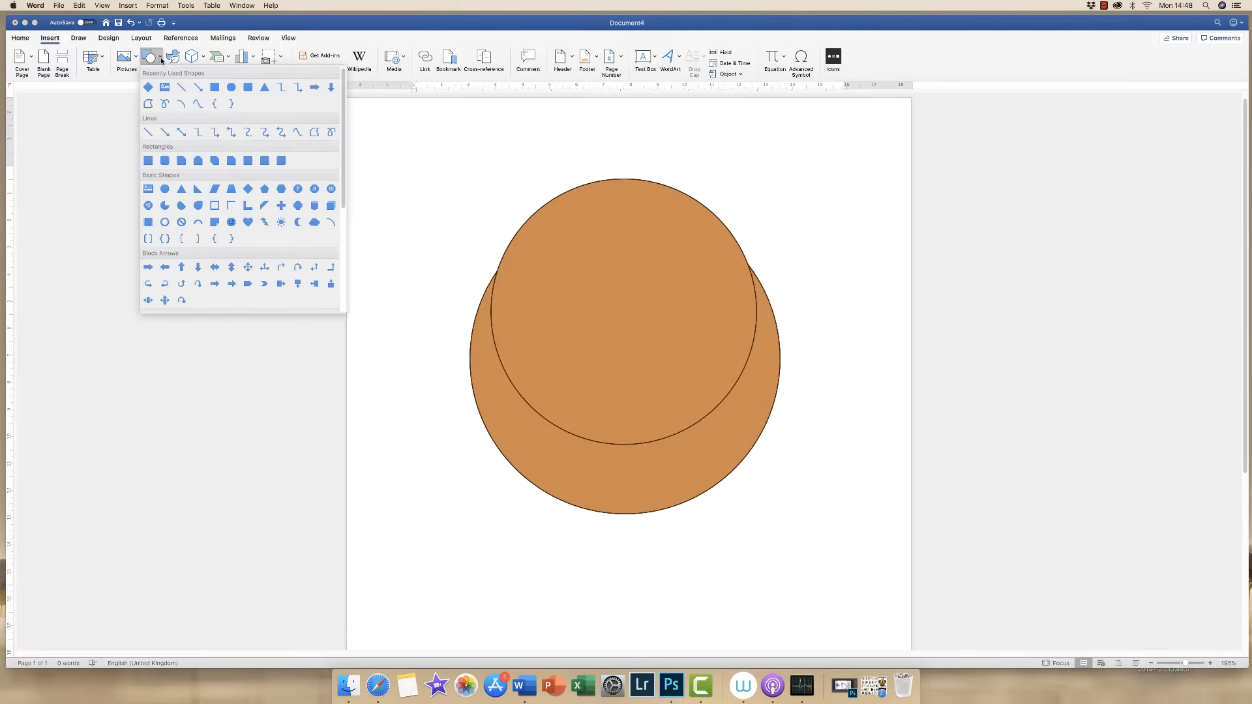
click(149, 104)
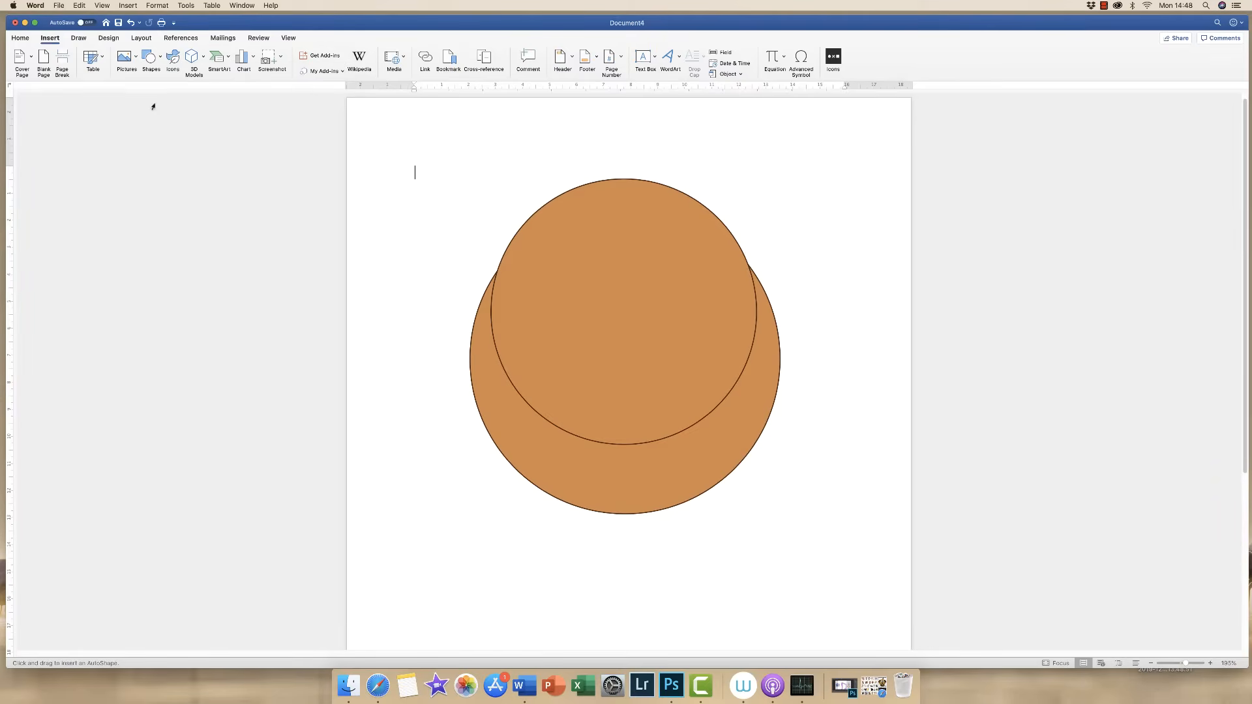
click(531, 207)
click(476, 224)
click(436, 254)
click(408, 294)
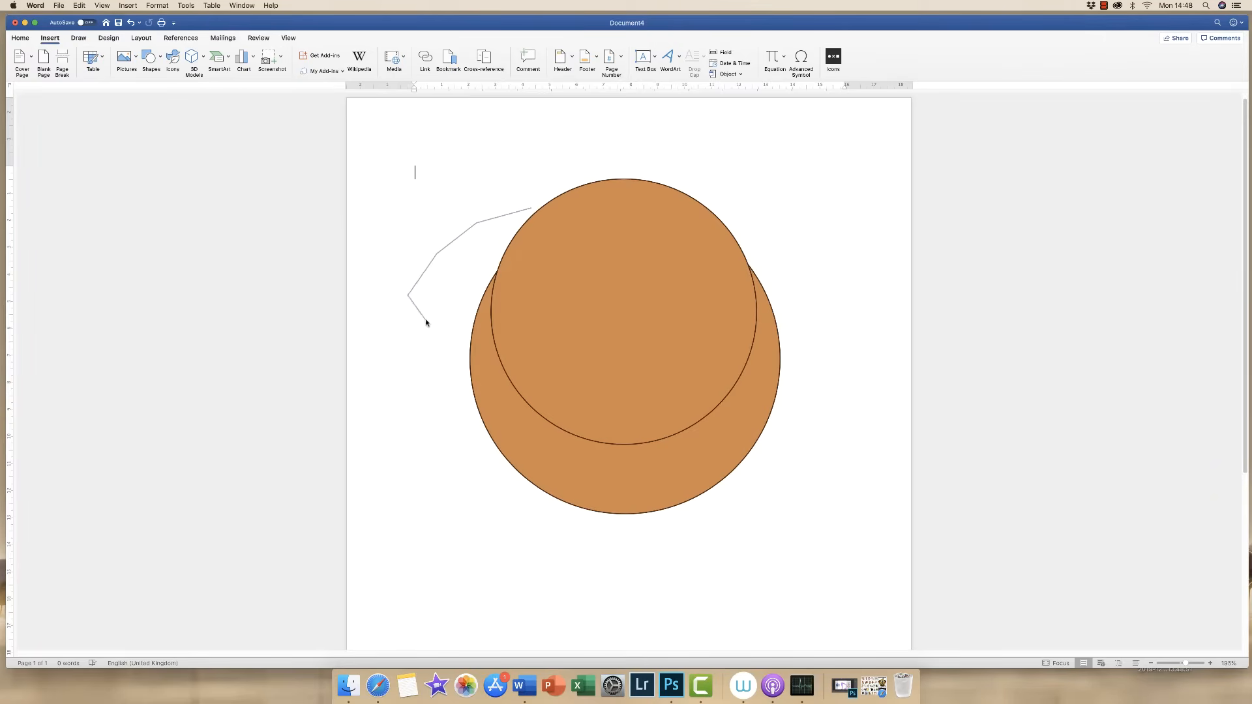
click(466, 353)
click(531, 209)
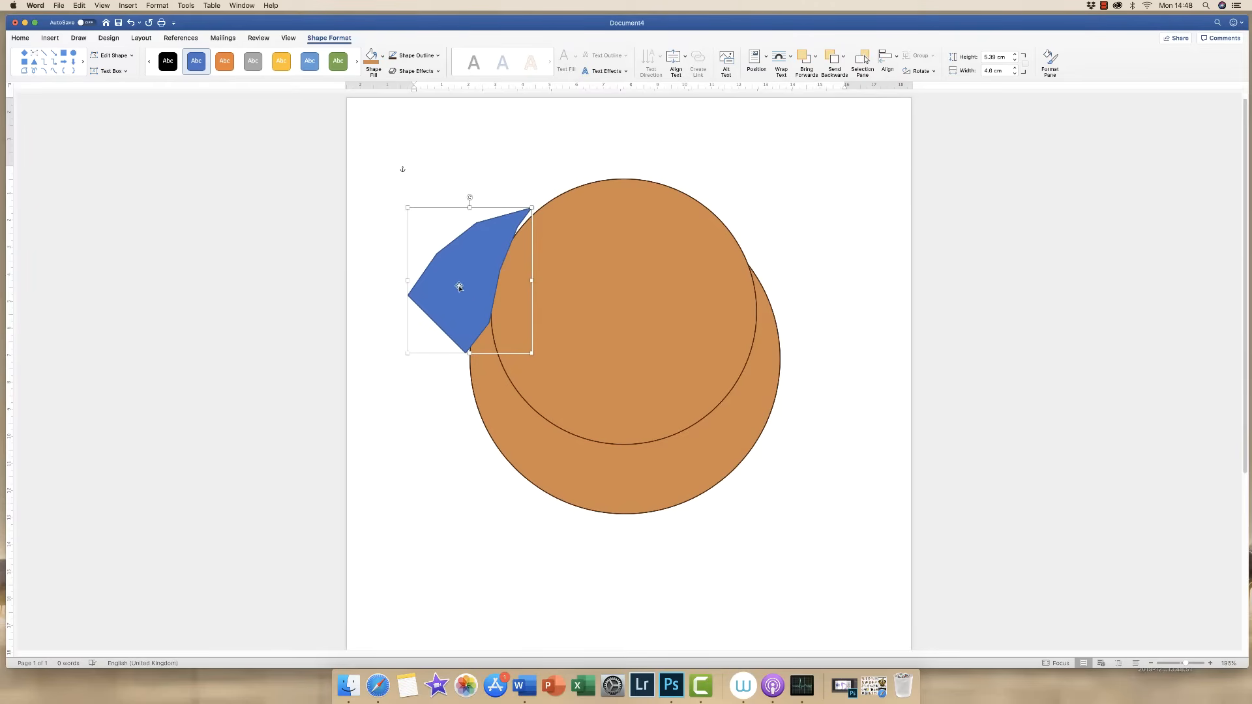
Edit the blue freeform's points, converting the upper-left outer corner to a smooth point and moving it outward
drag(1186, 663, 1200, 661)
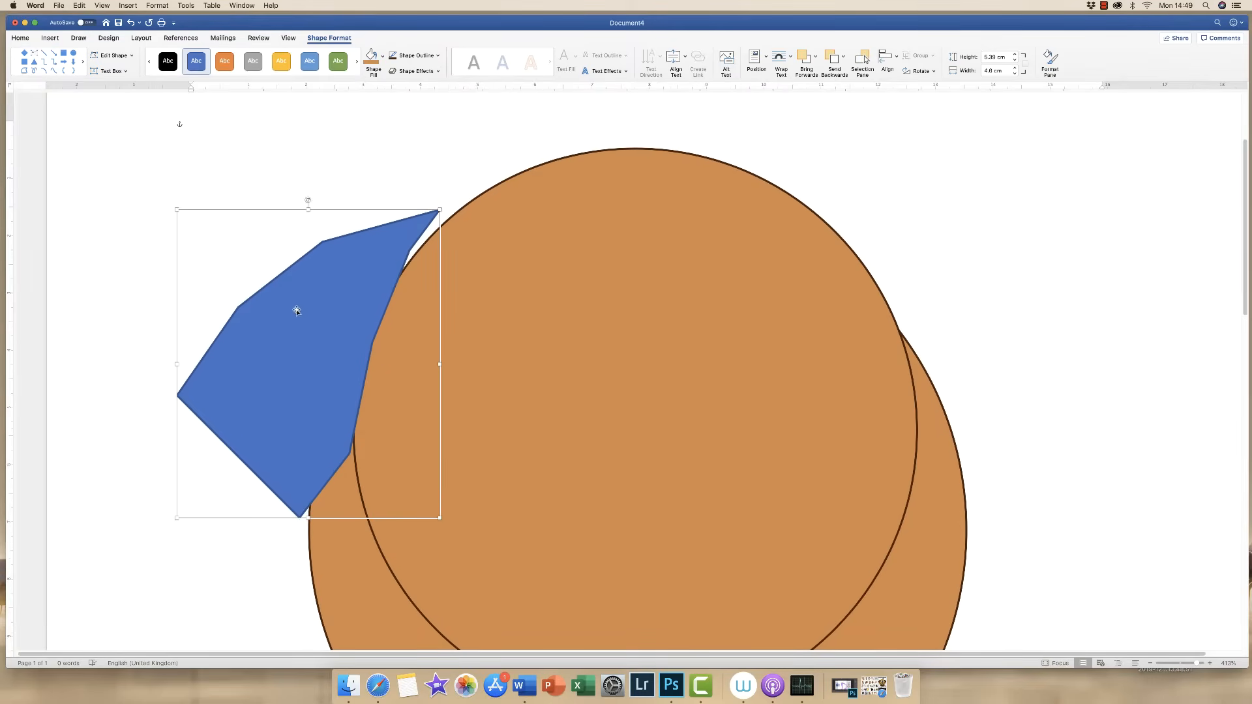
click(132, 59)
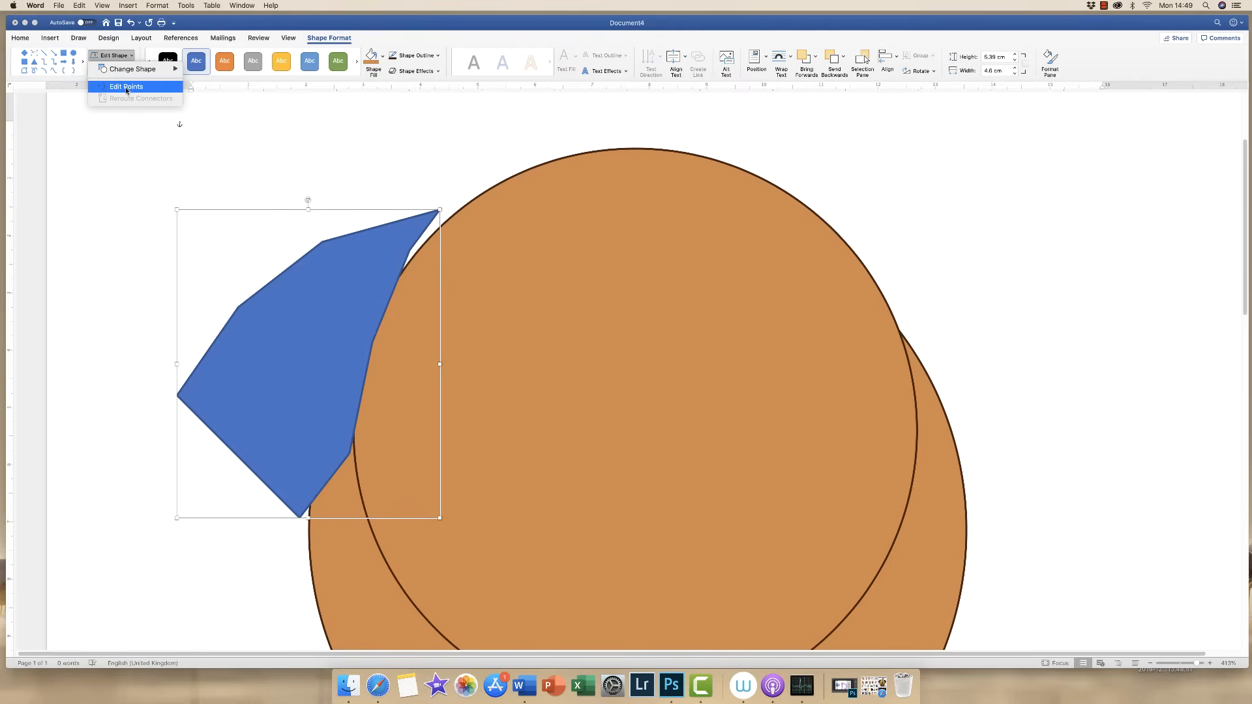
click(127, 87)
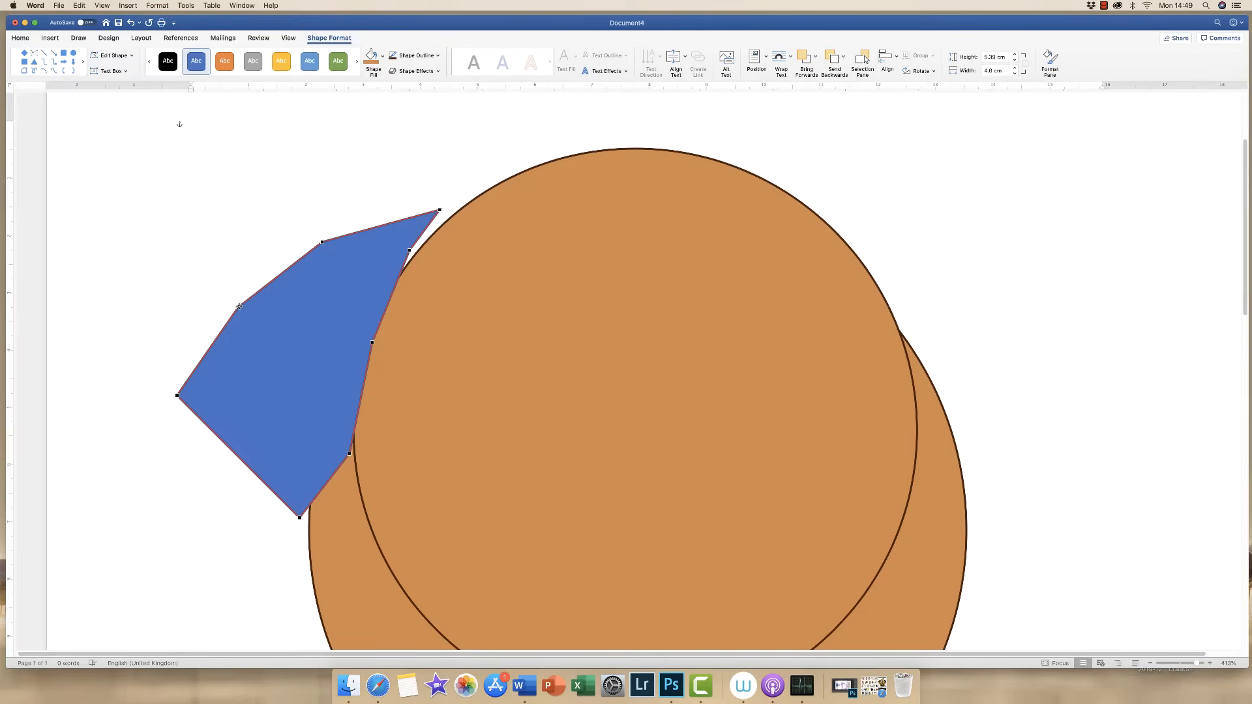
right_click(238, 307)
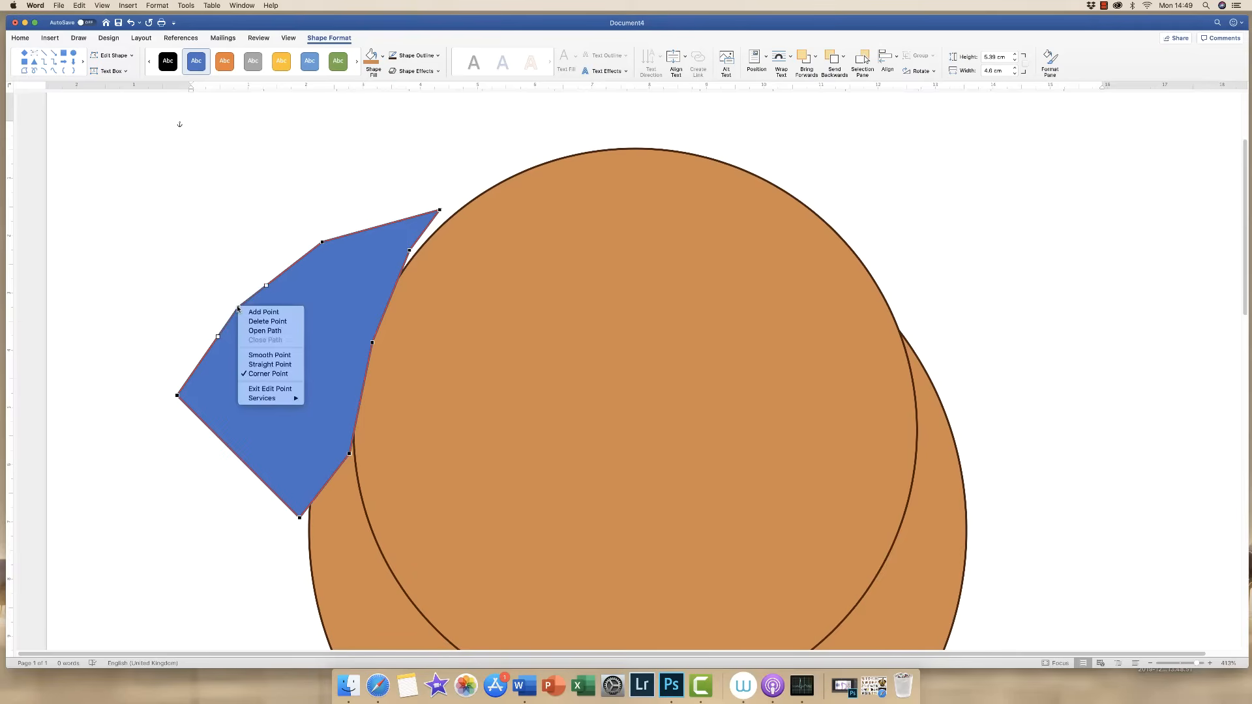
click(259, 356)
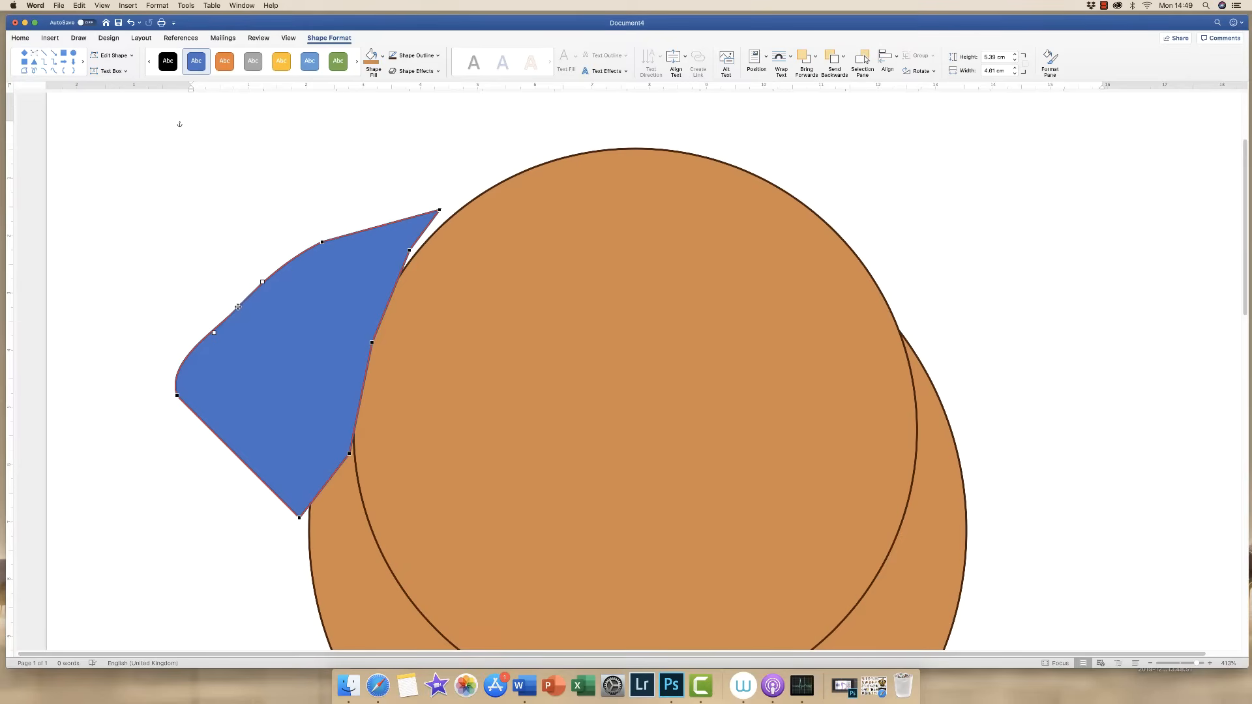
drag(238, 307, 204, 273)
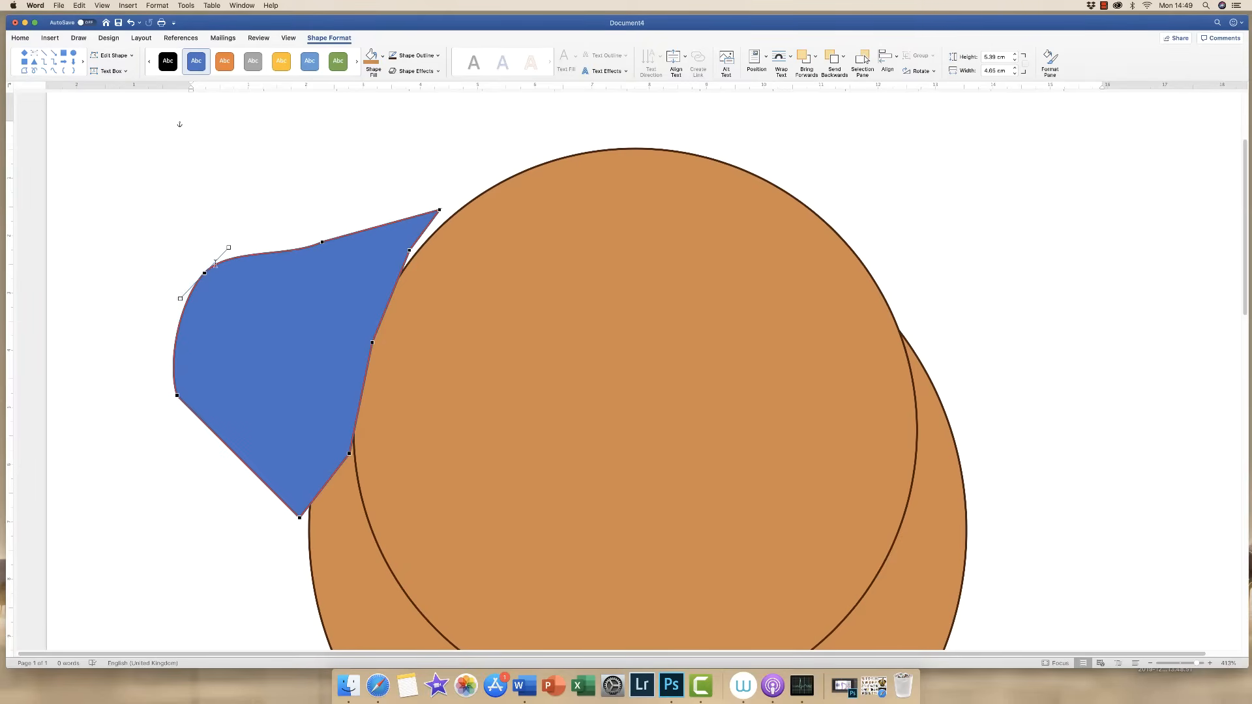
Adjust the upper-left outer point's curve handle and convert it to a straight point for a gentle bend into the top edge
mouse_move(229, 247)
mouse_down()
mouse_move(316, 182)
mouse_move(215, 258)
mouse_move(175, 263)
mouse_move(231, 251)
mouse_up()
drag(236, 246, 237, 248)
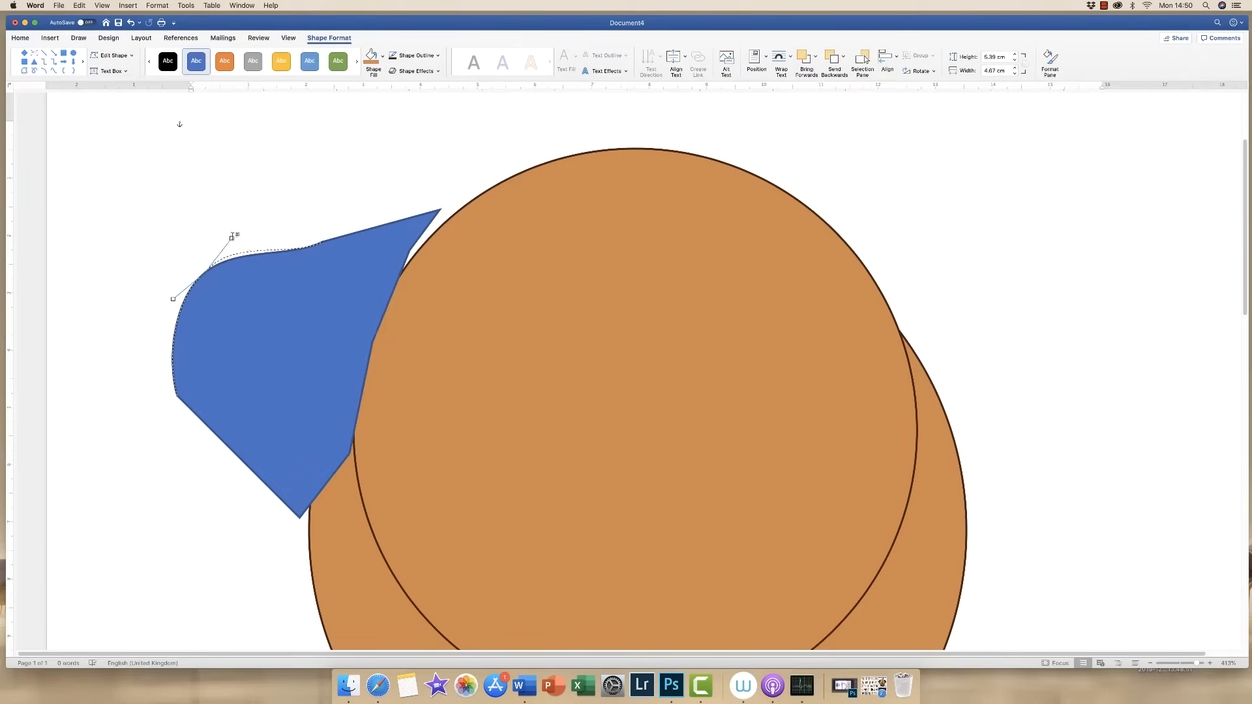
drag(179, 214, 235, 224)
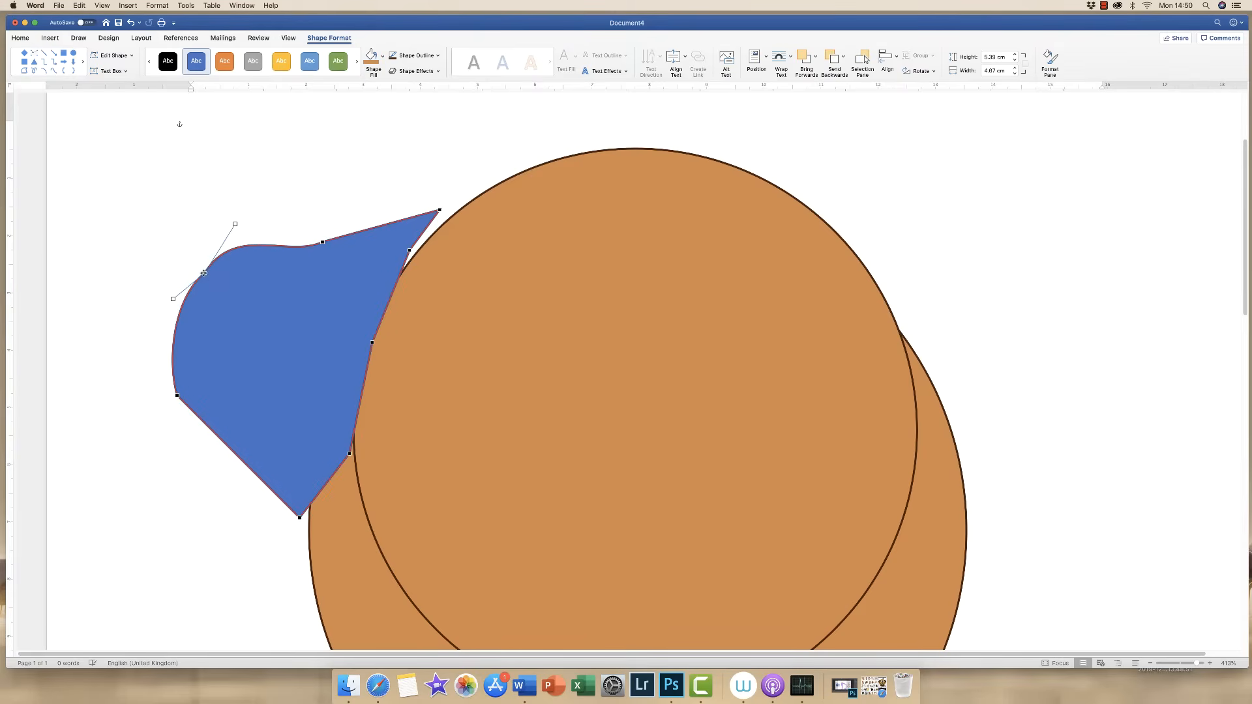
right_click(204, 273)
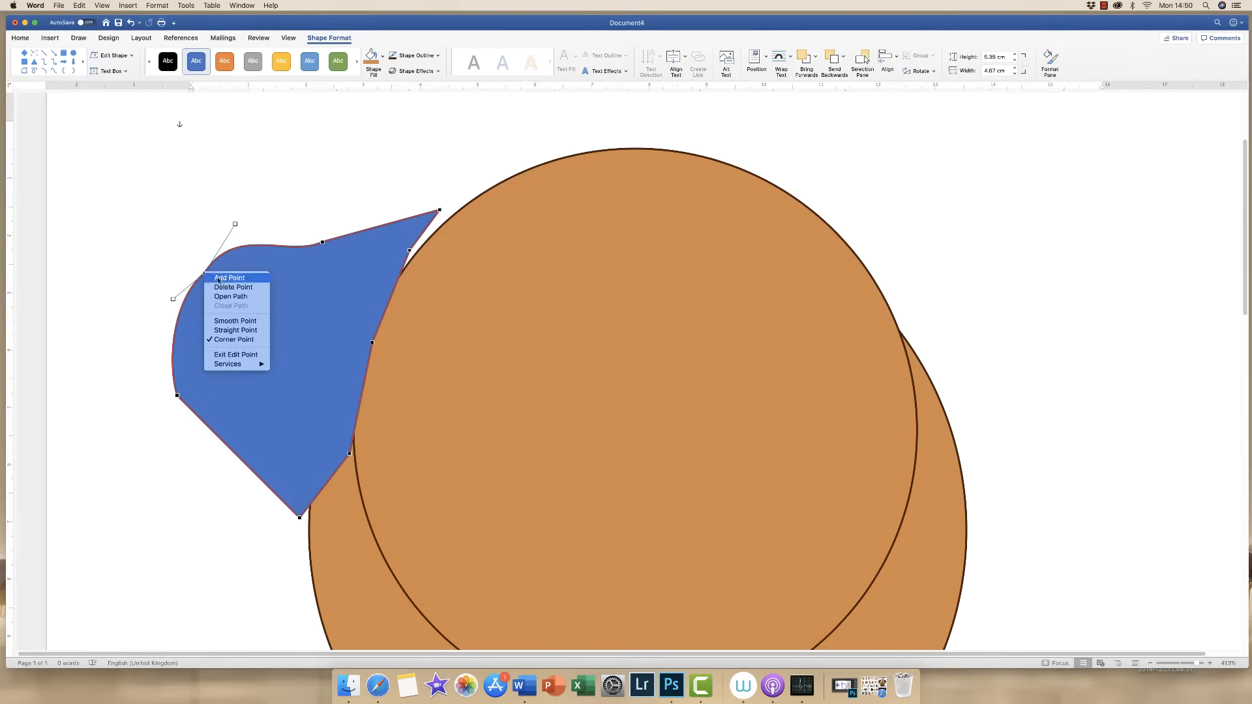
click(234, 331)
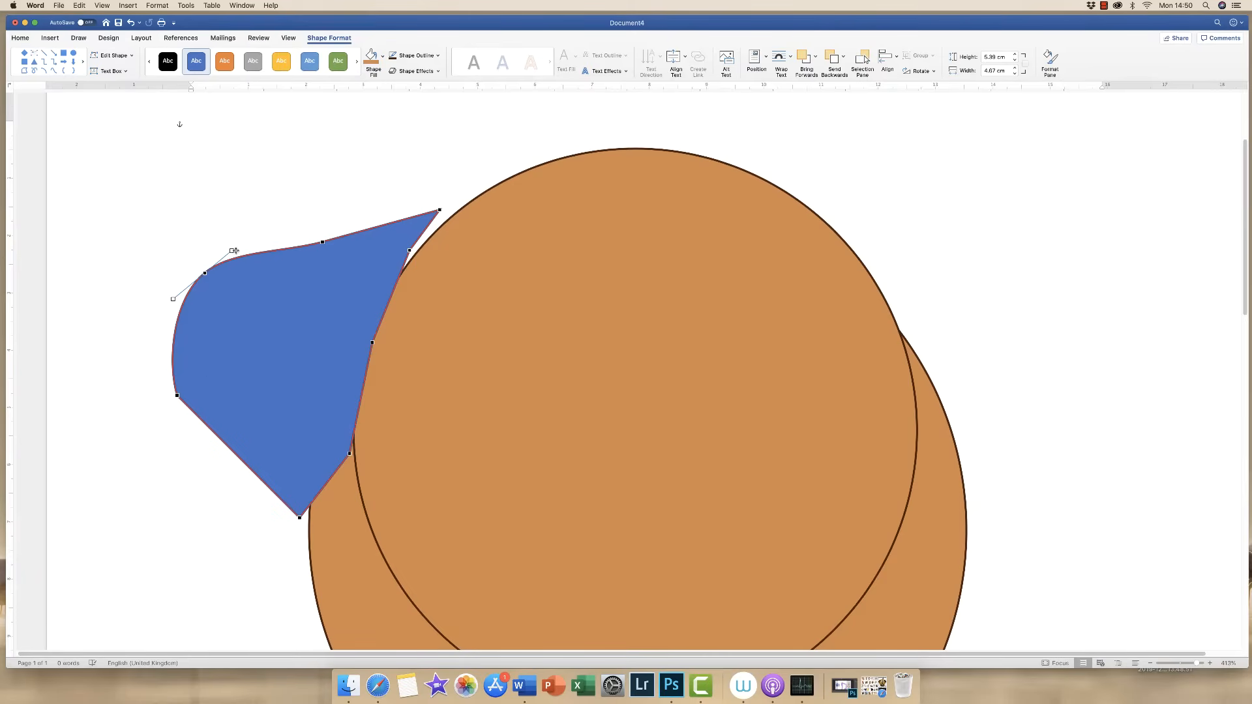
drag(233, 251, 237, 247)
Raise the middle point of the blue shape's top edge slightly and convert it to a straight point
click(322, 240)
drag(322, 238, 322, 230)
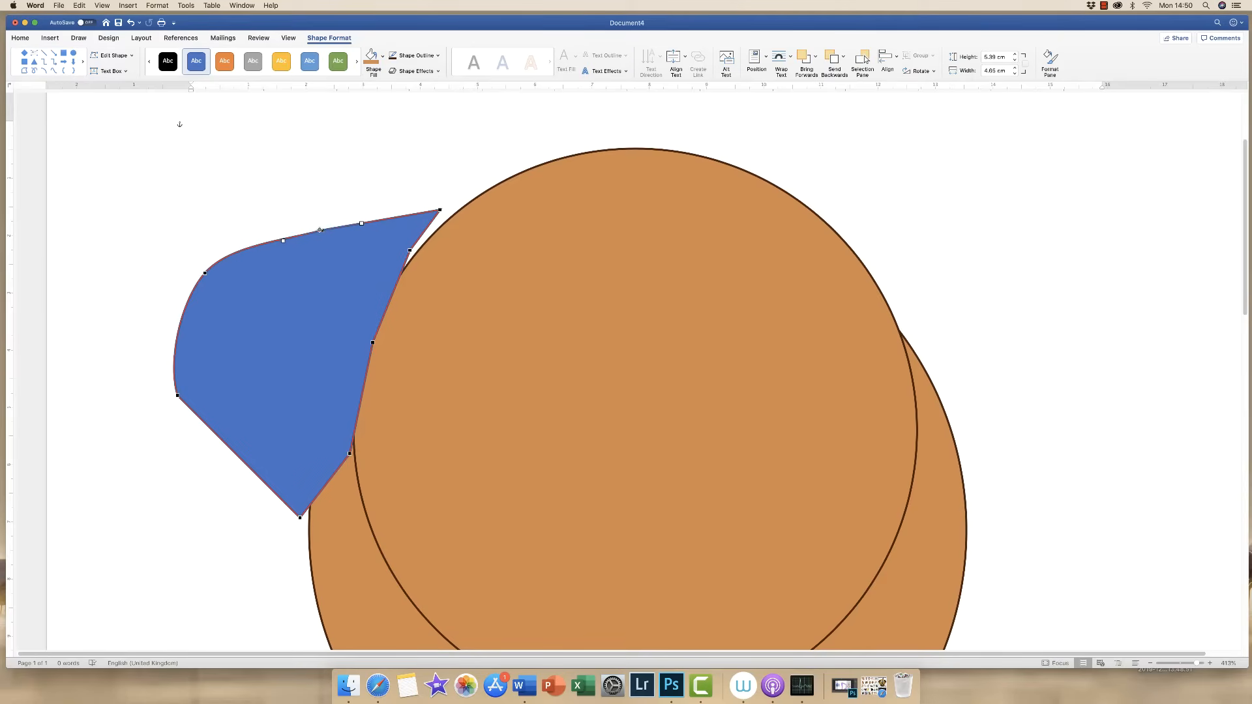
right_click(320, 230)
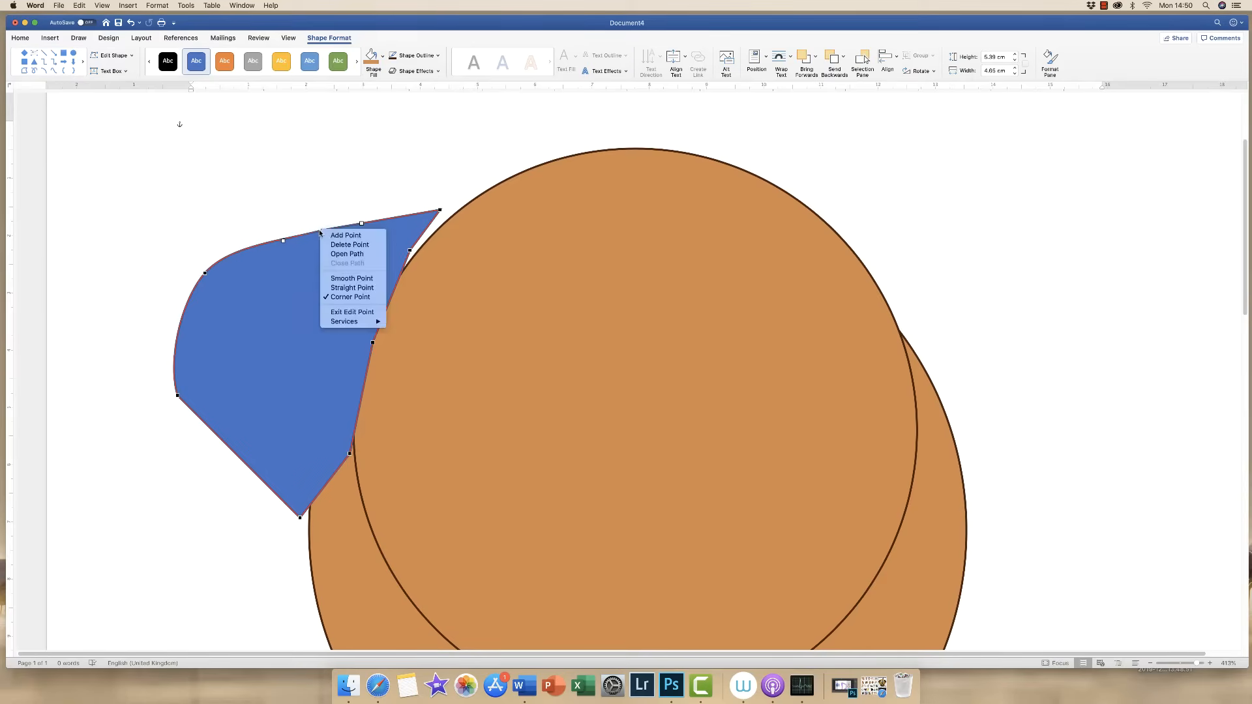
click(336, 288)
drag(322, 230, 327, 228)
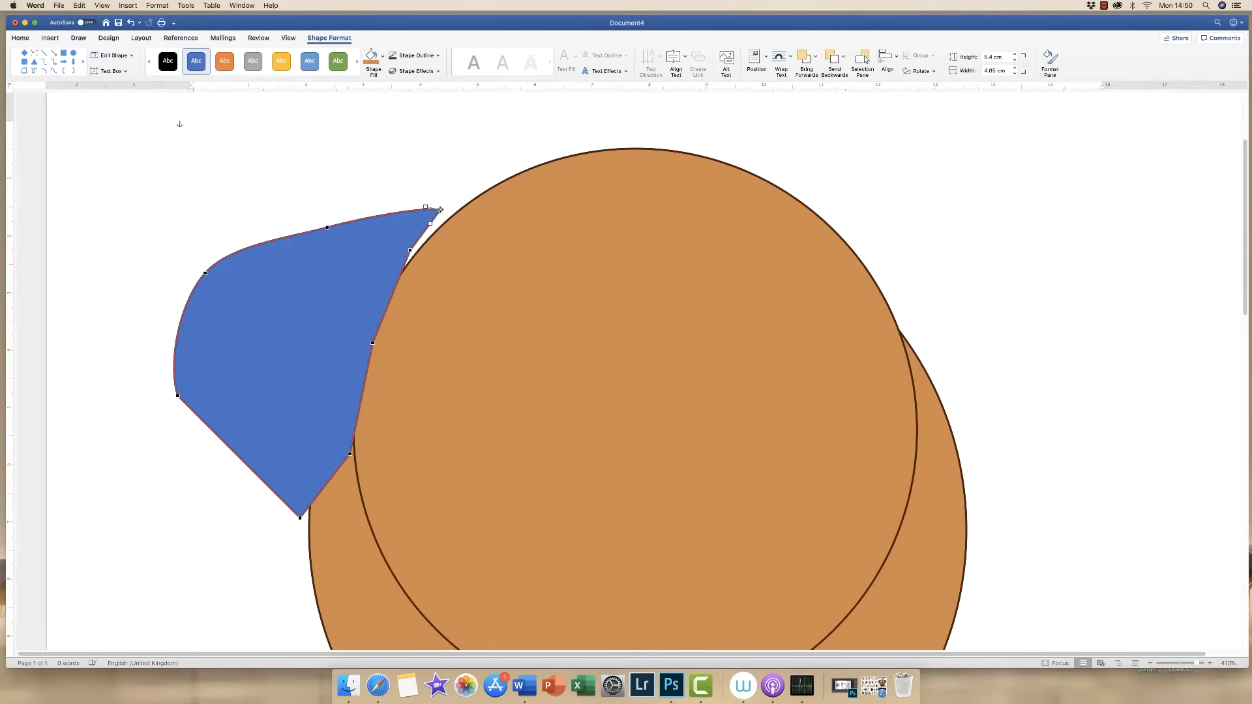
Convert the blue shape's upper-right tip to a smooth point and pull its handle back along the circle's edge
right_click(441, 211)
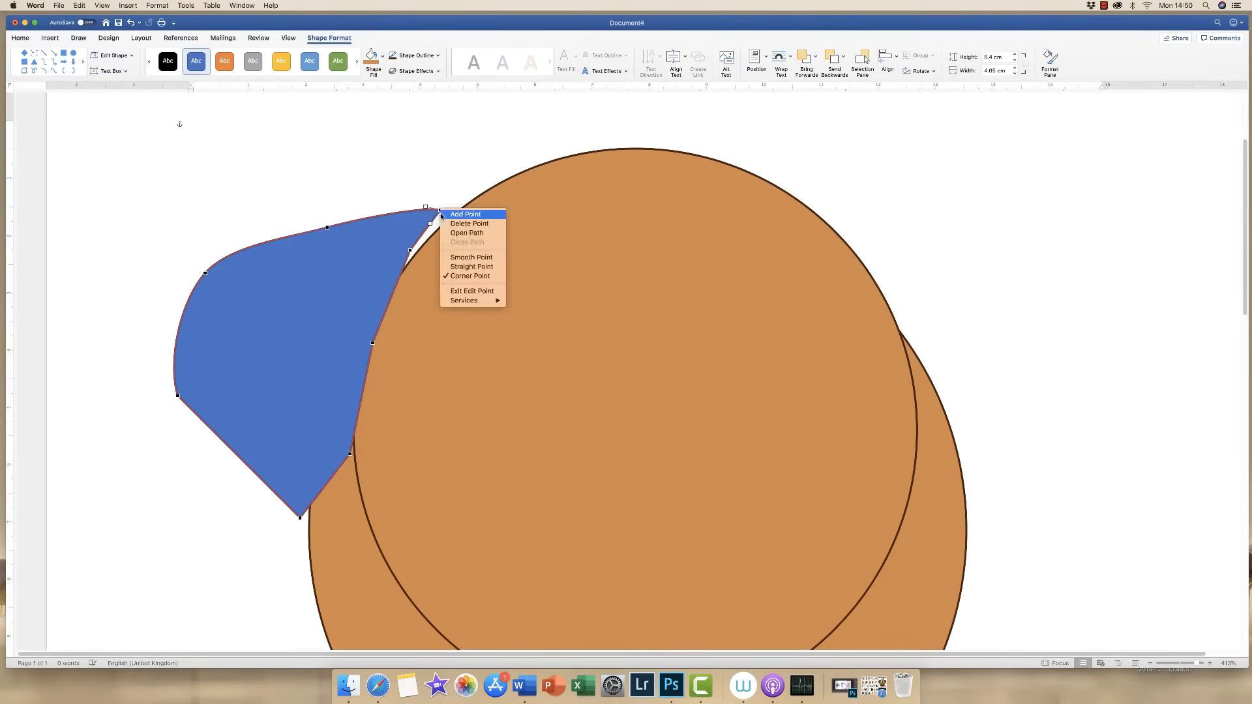
click(459, 258)
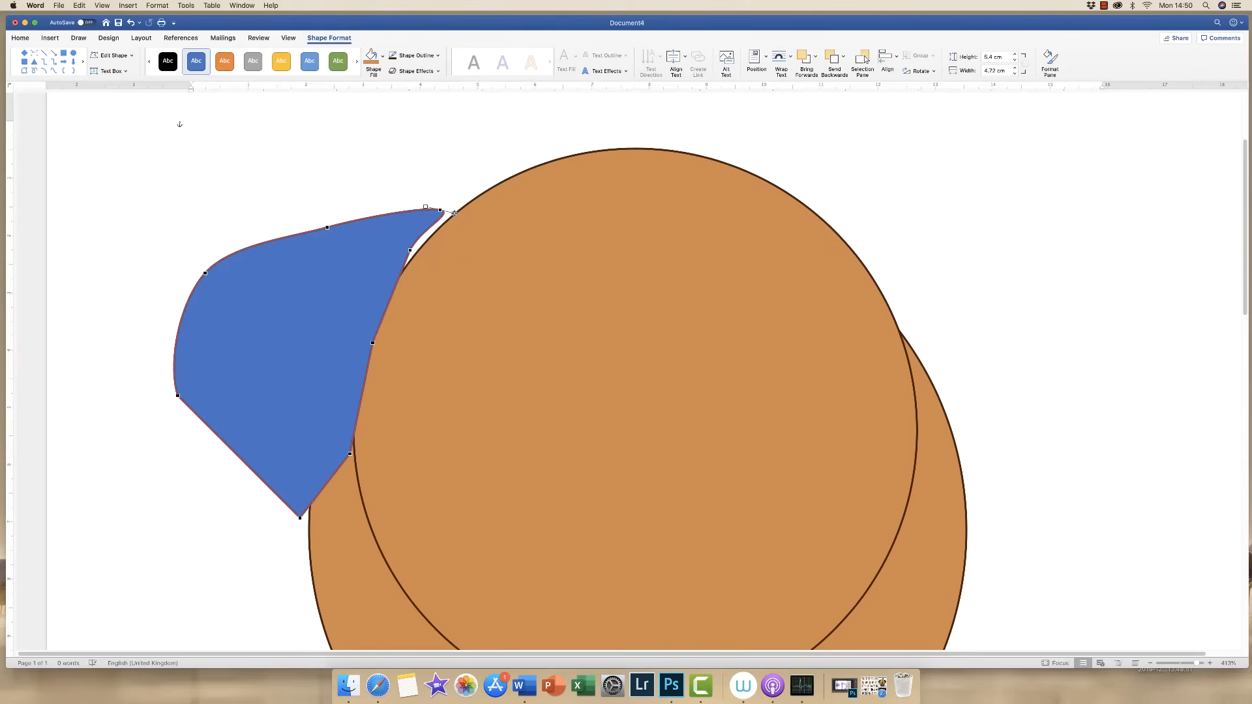
drag(453, 213, 438, 225)
Curve the blue shape's inner edge using smooth points above and below a straight middle point, and shift the lower point slightly down
right_click(410, 248)
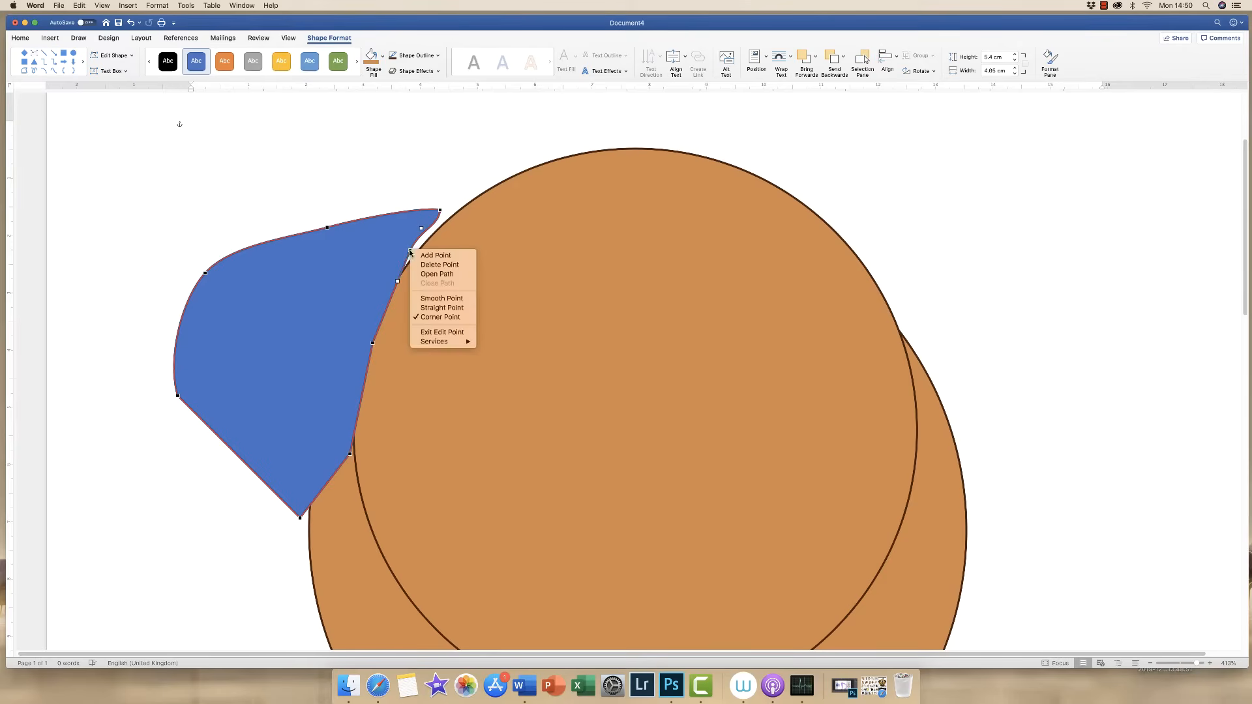
click(441, 299)
right_click(372, 346)
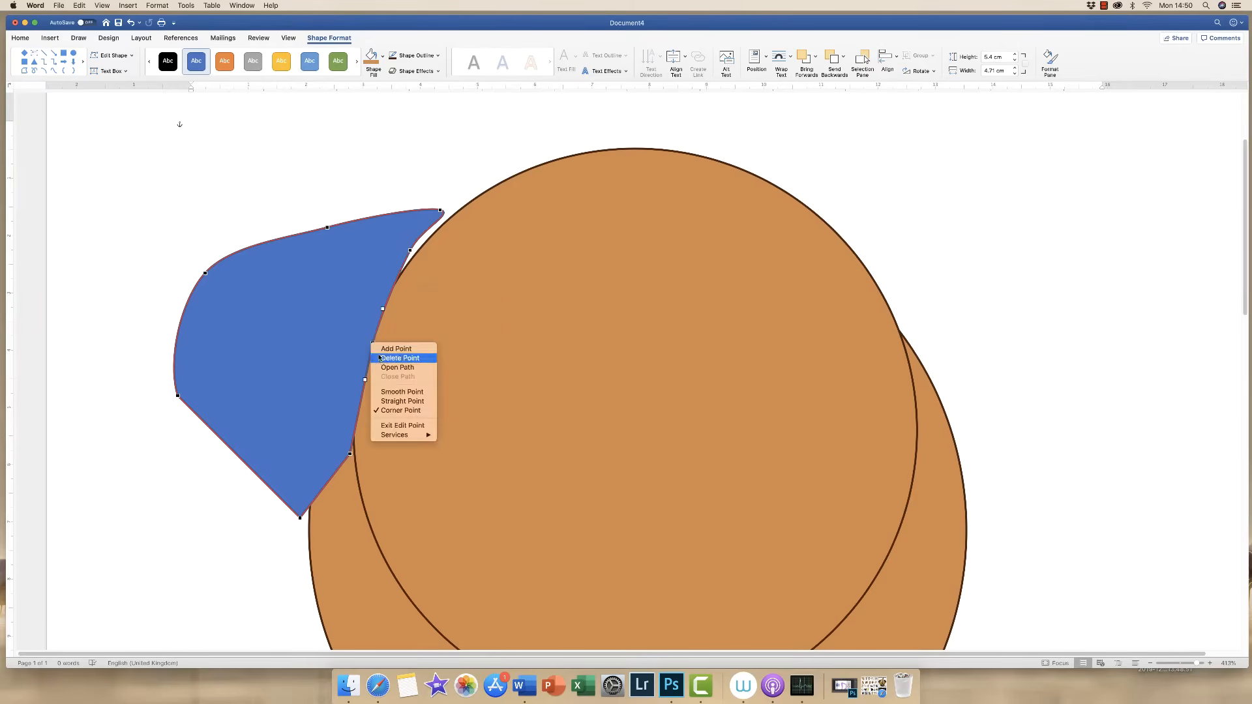
click(376, 403)
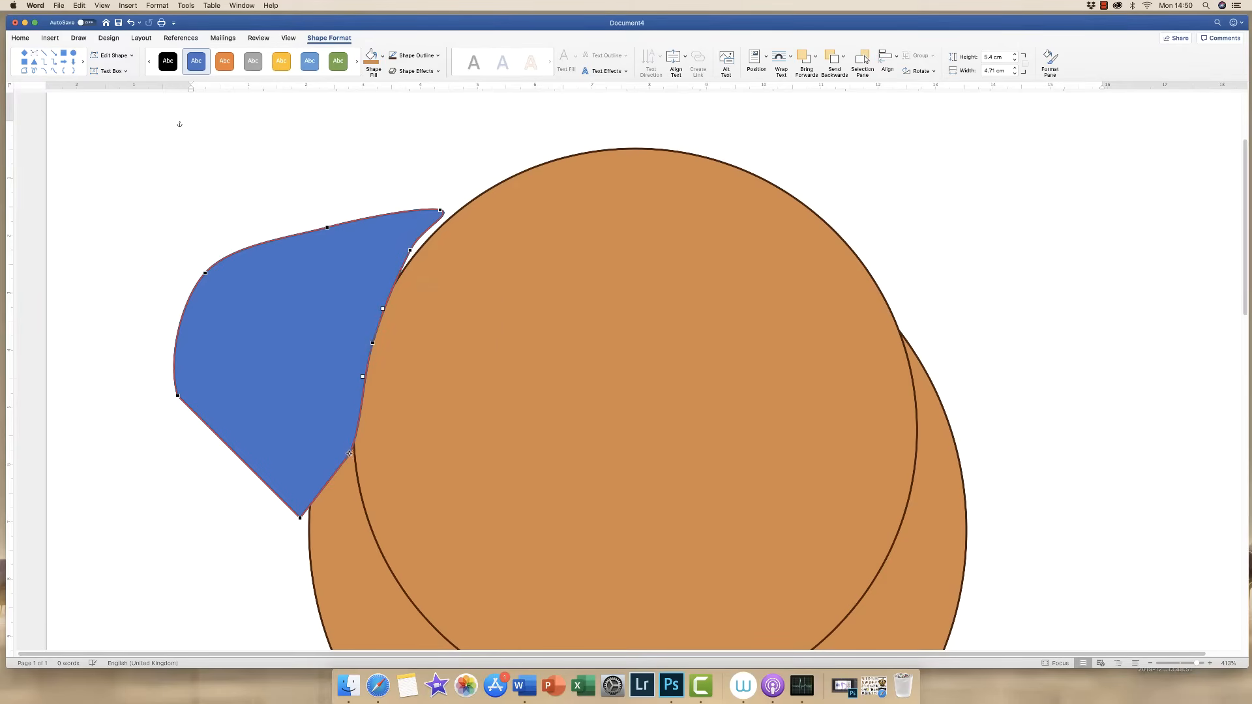
right_click(349, 453)
click(365, 508)
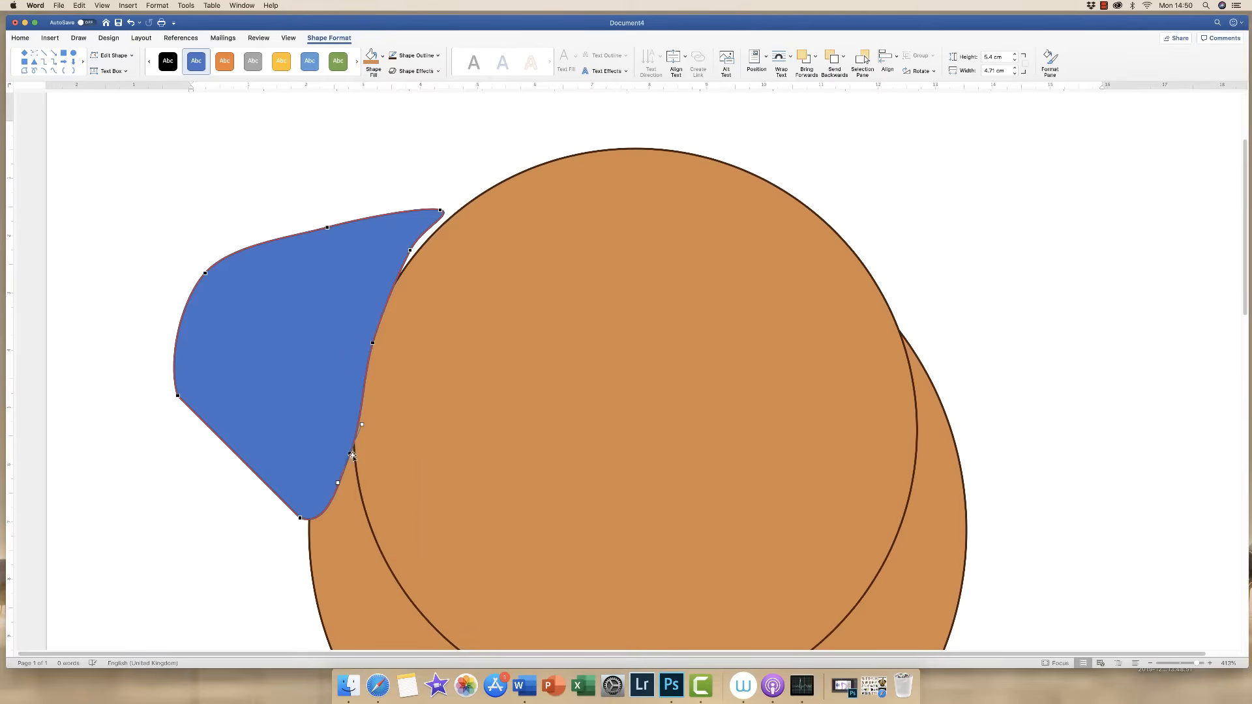
mouse_move(347, 454)
mouse_down()
mouse_move(336, 448)
mouse_move(350, 460)
mouse_up()
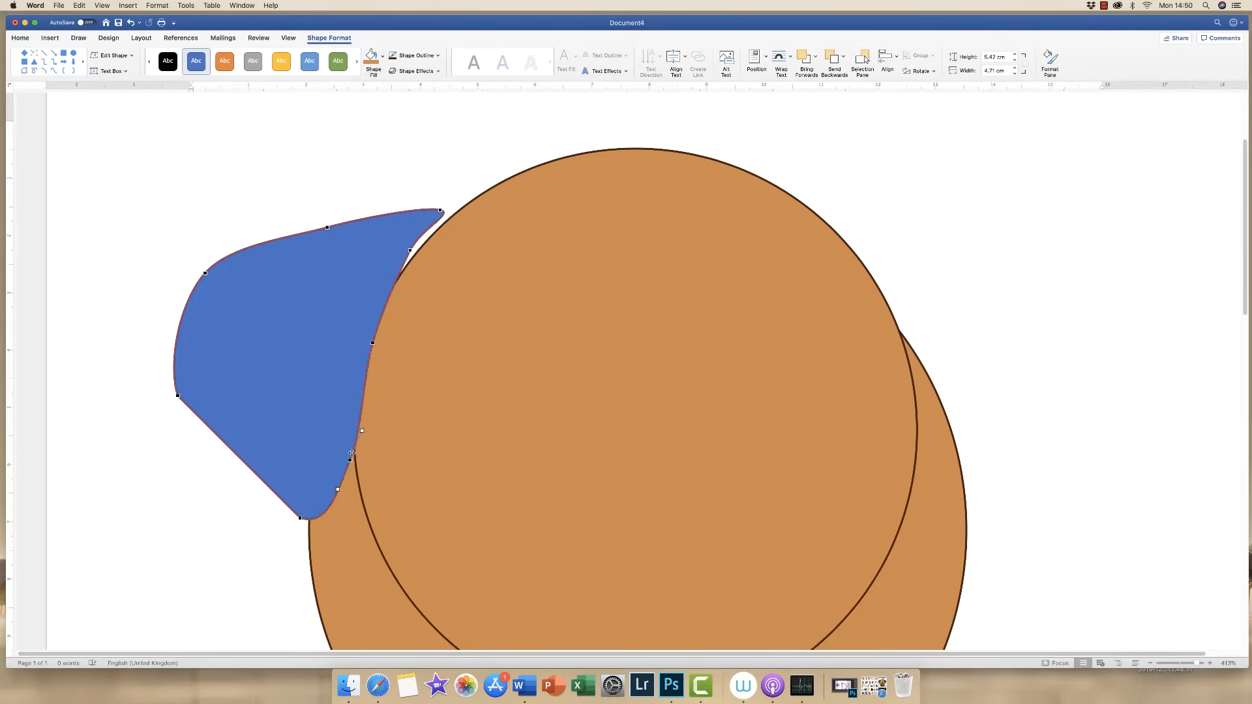
Fit the inner edge to the small circle by nudging its points, deleting the upper one and extending the upper-right tip over the circle
click(372, 342)
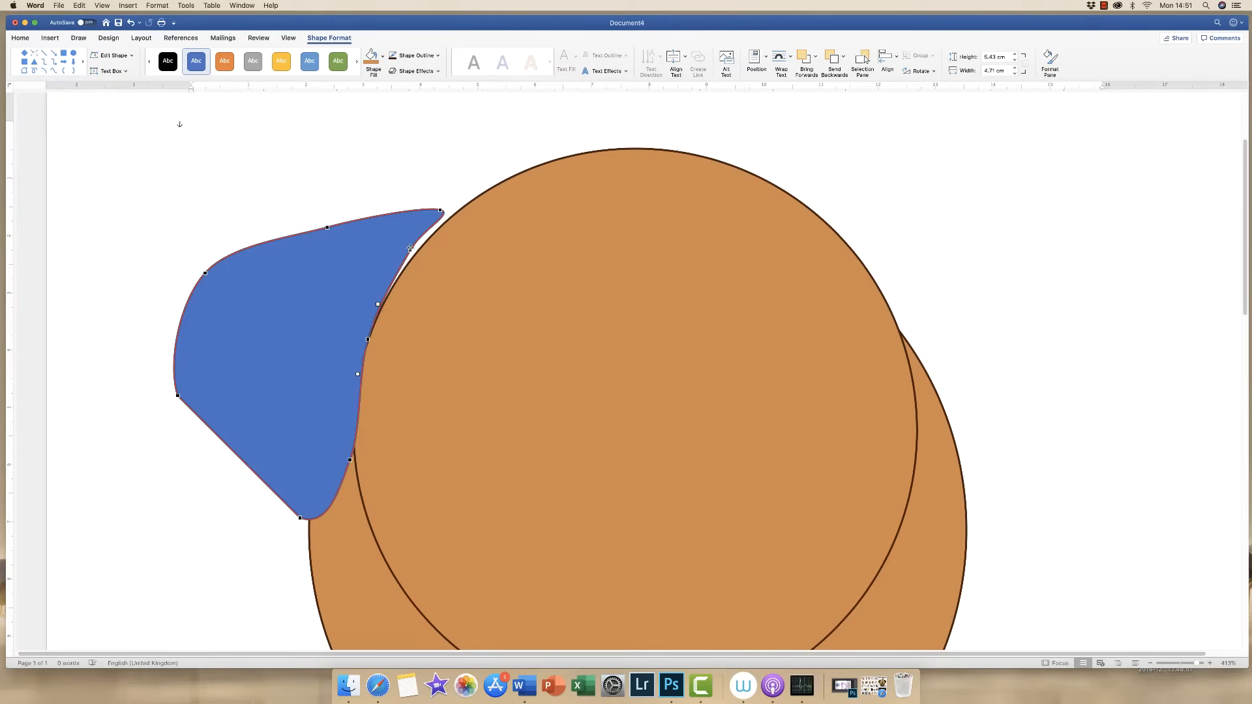
drag(409, 248, 413, 252)
right_click(413, 252)
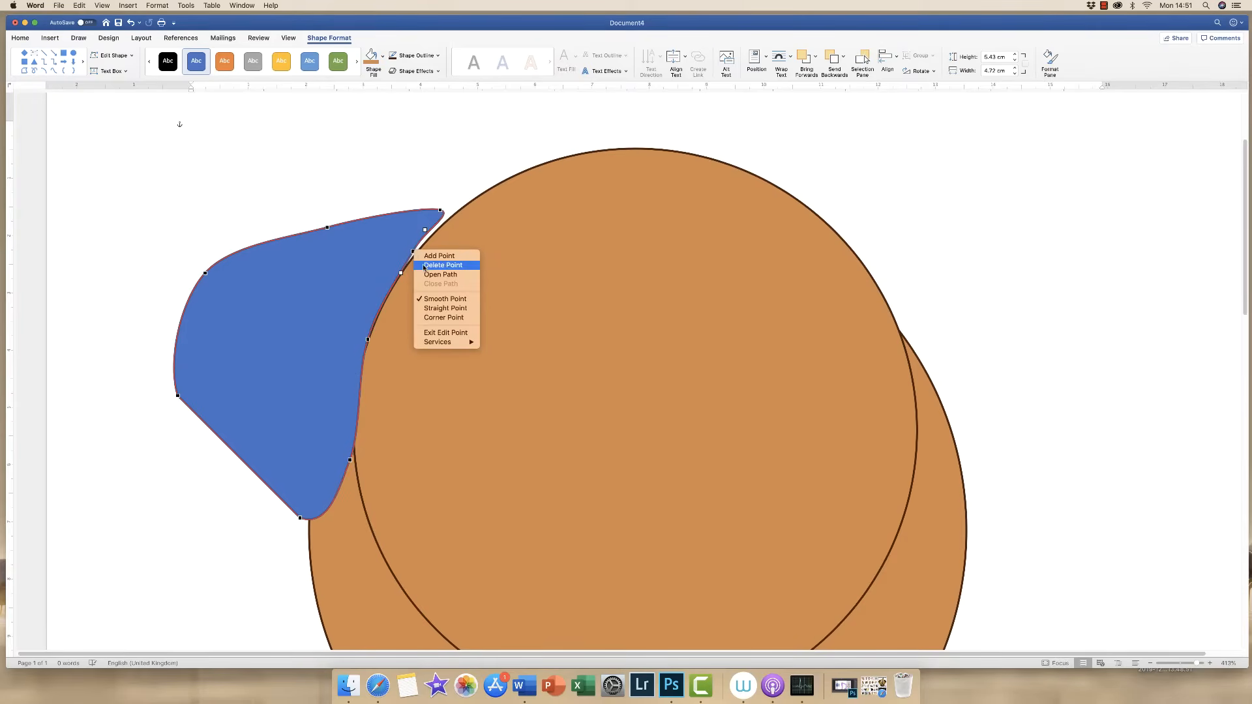
click(424, 266)
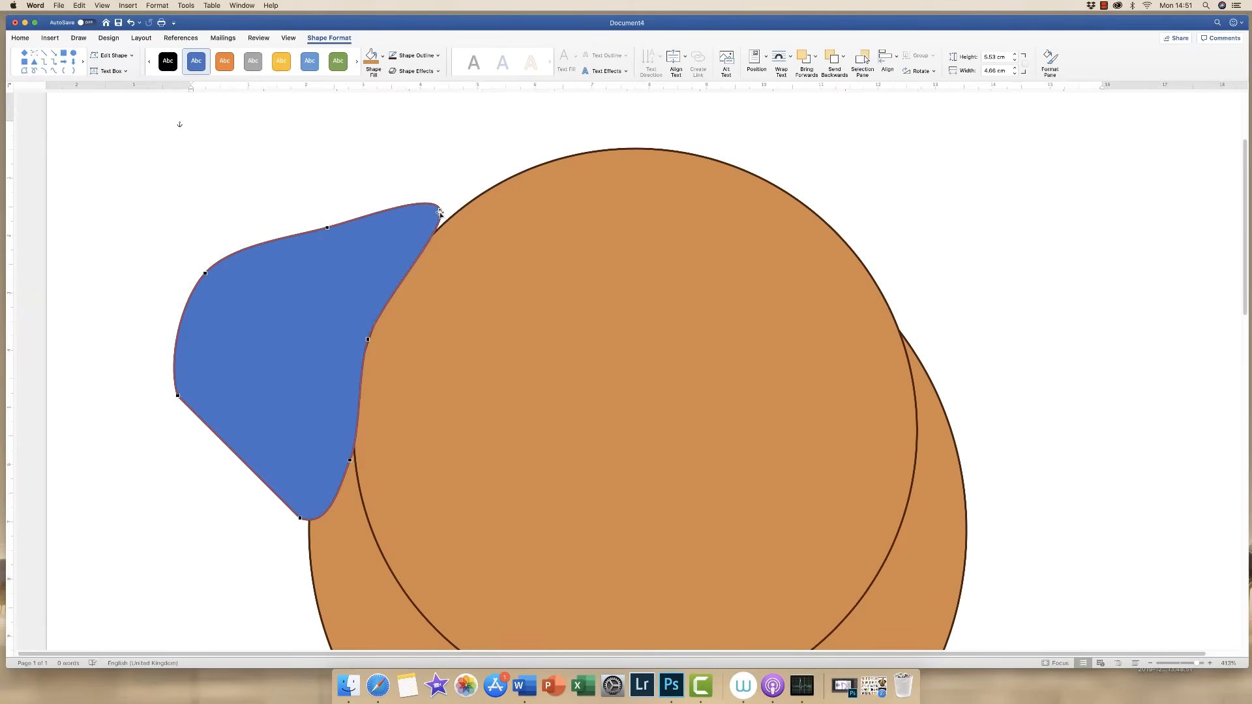
drag(439, 209, 451, 204)
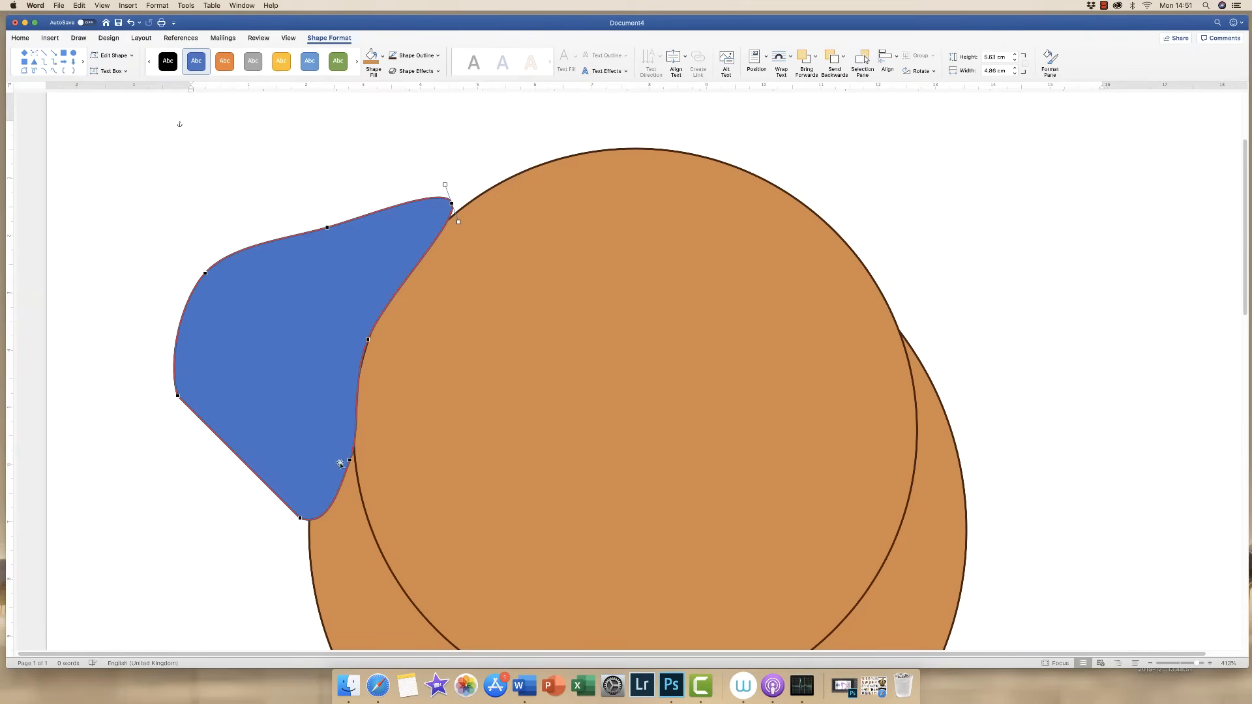
Adjust the lower inner-edge point's upper handle so the curve follows the smaller circle's outline
right_click(351, 459)
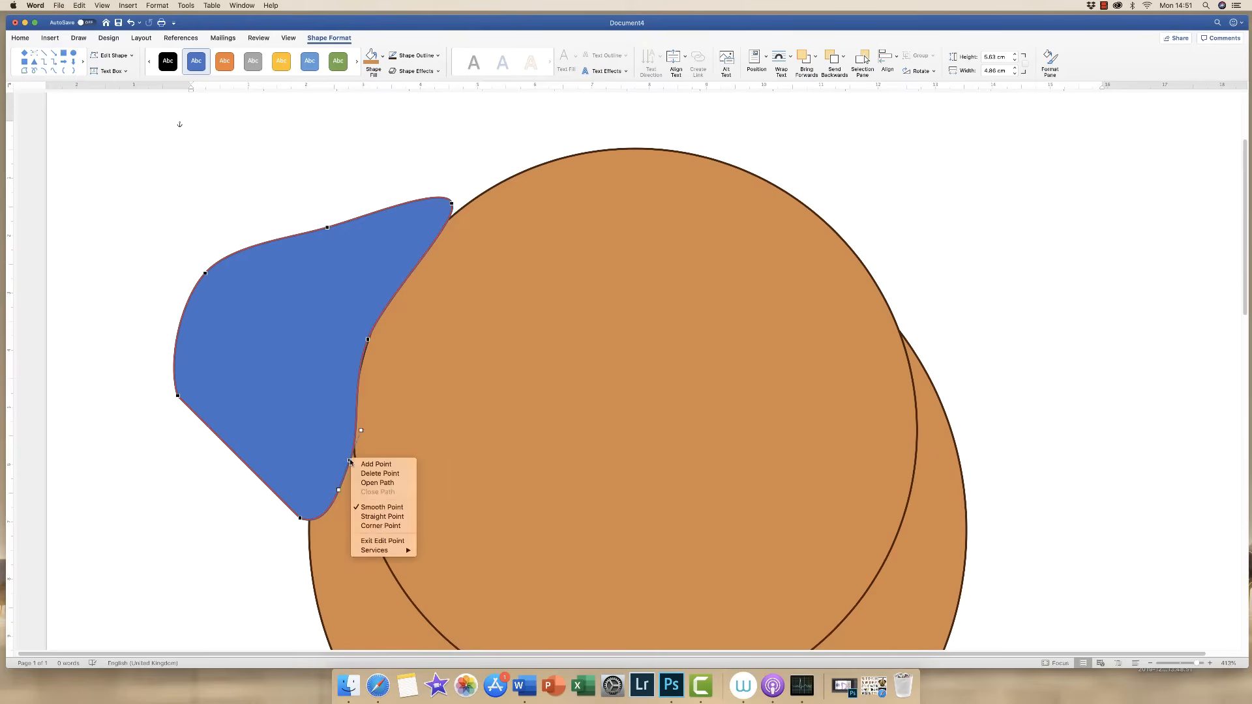
click(359, 427)
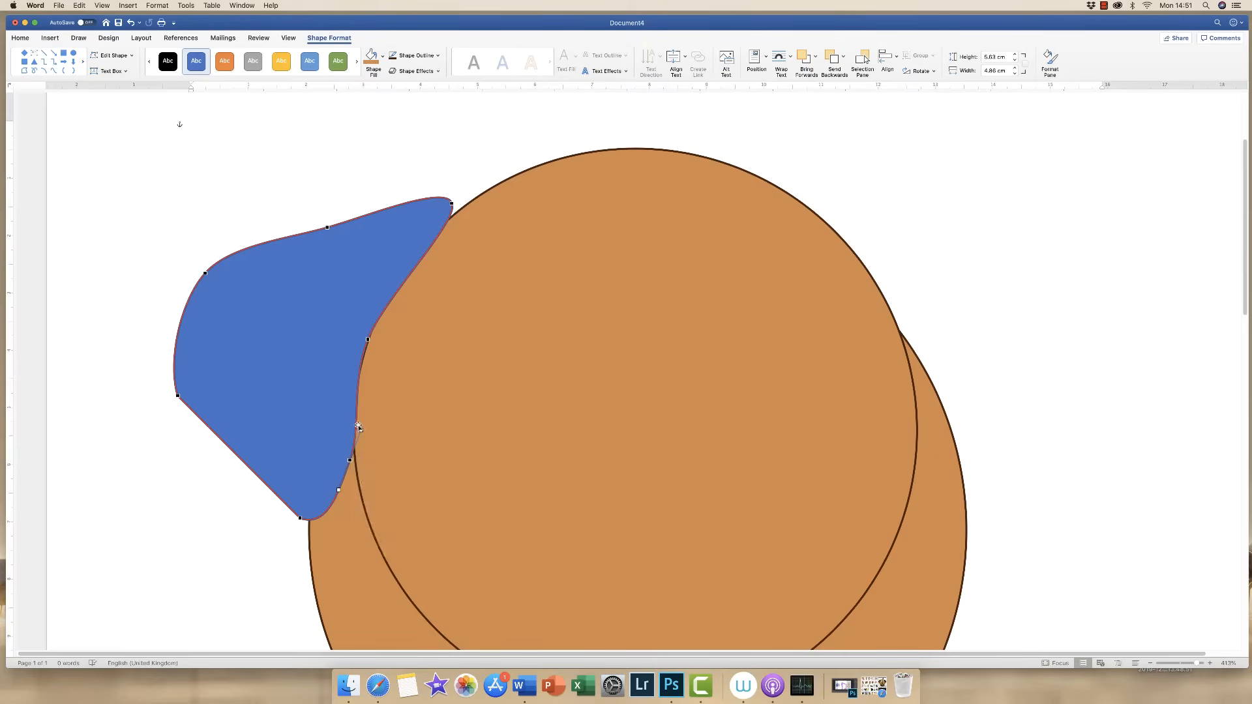
drag(361, 430, 356, 425)
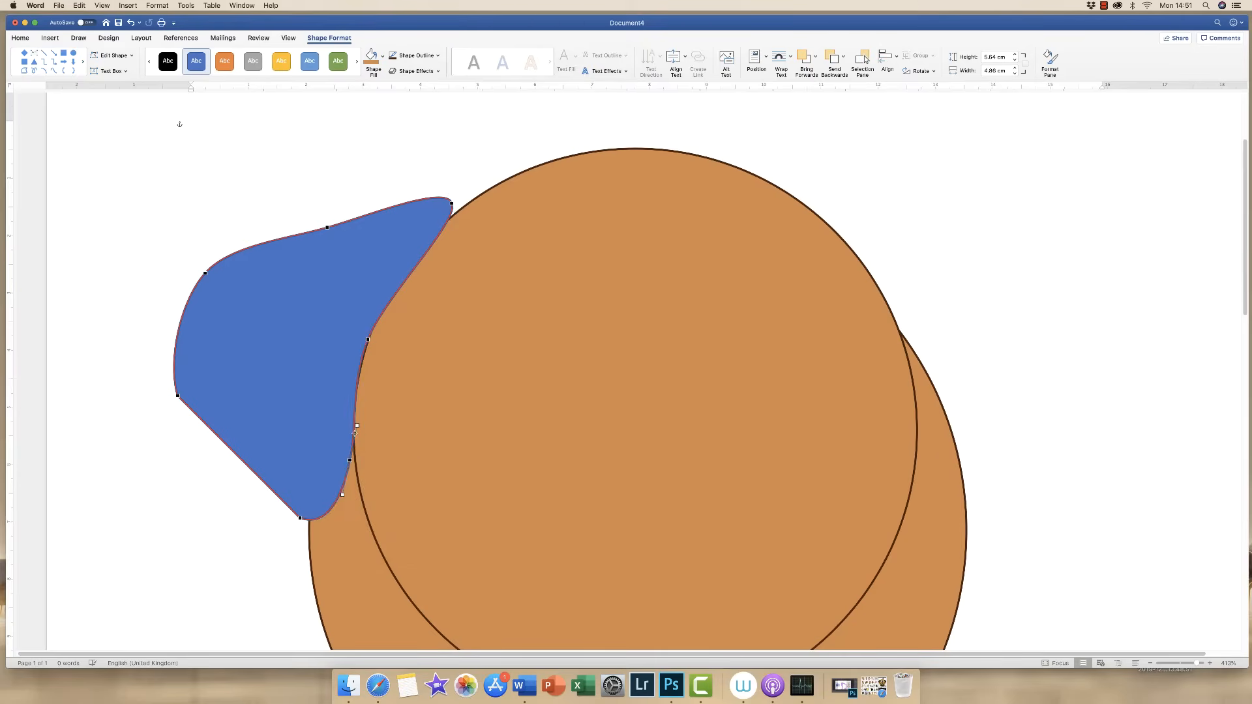
Convert the blue shape's lower-left corner and bottom tip to smooth points and adjust their handles to round both off
right_click(179, 395)
click(208, 442)
drag(167, 360, 137, 355)
right_click(301, 517)
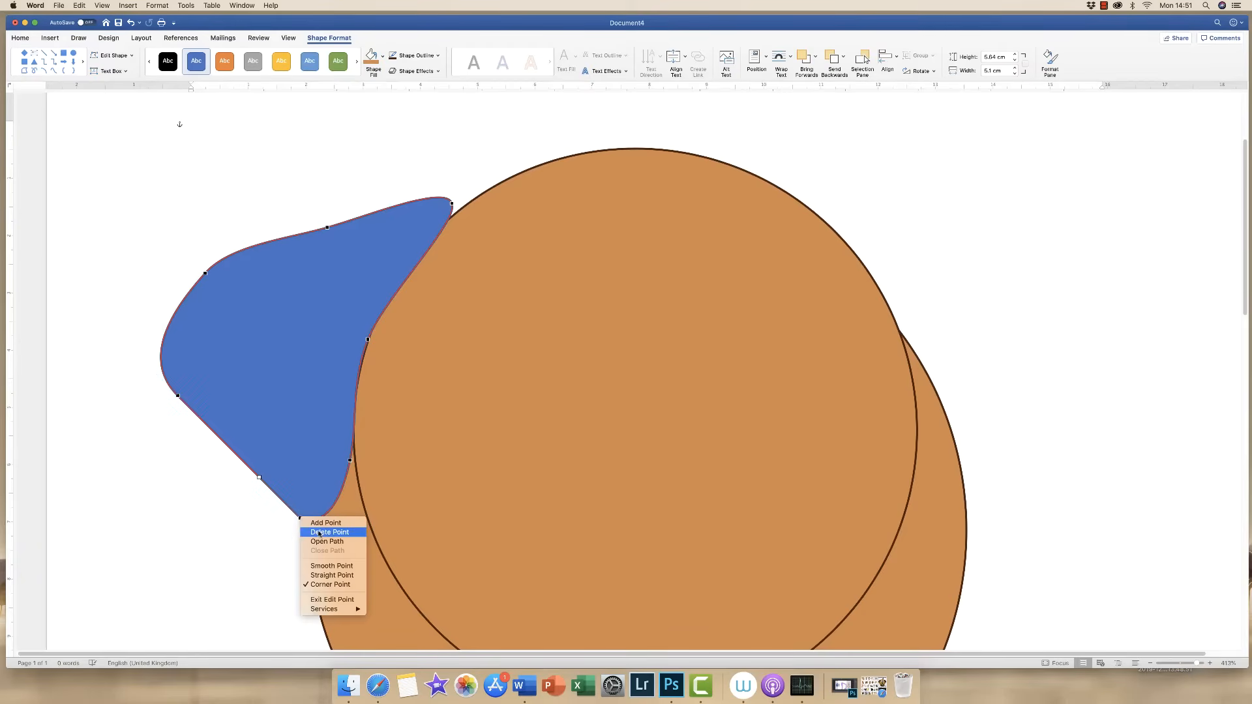
click(319, 566)
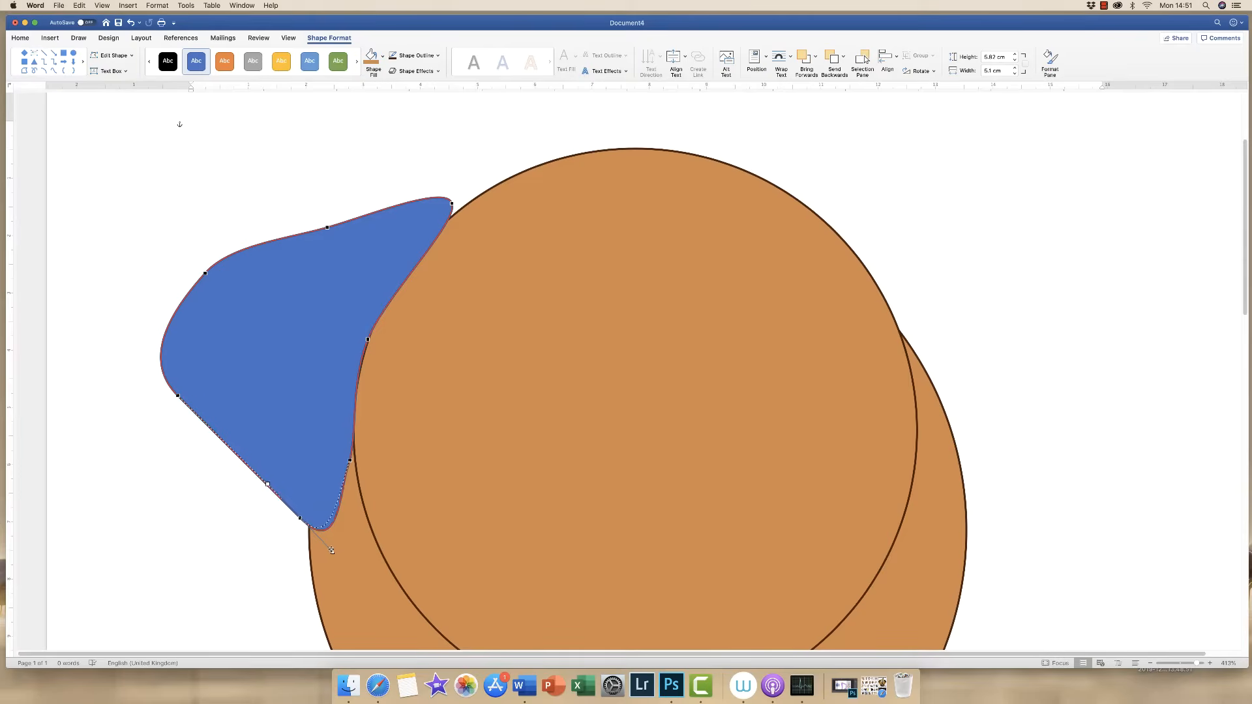
drag(332, 550, 319, 536)
Refine the blue shape's outline by shifting its lower inner and lower-left points slightly outward and easing the upper-left point inward
drag(351, 456, 343, 452)
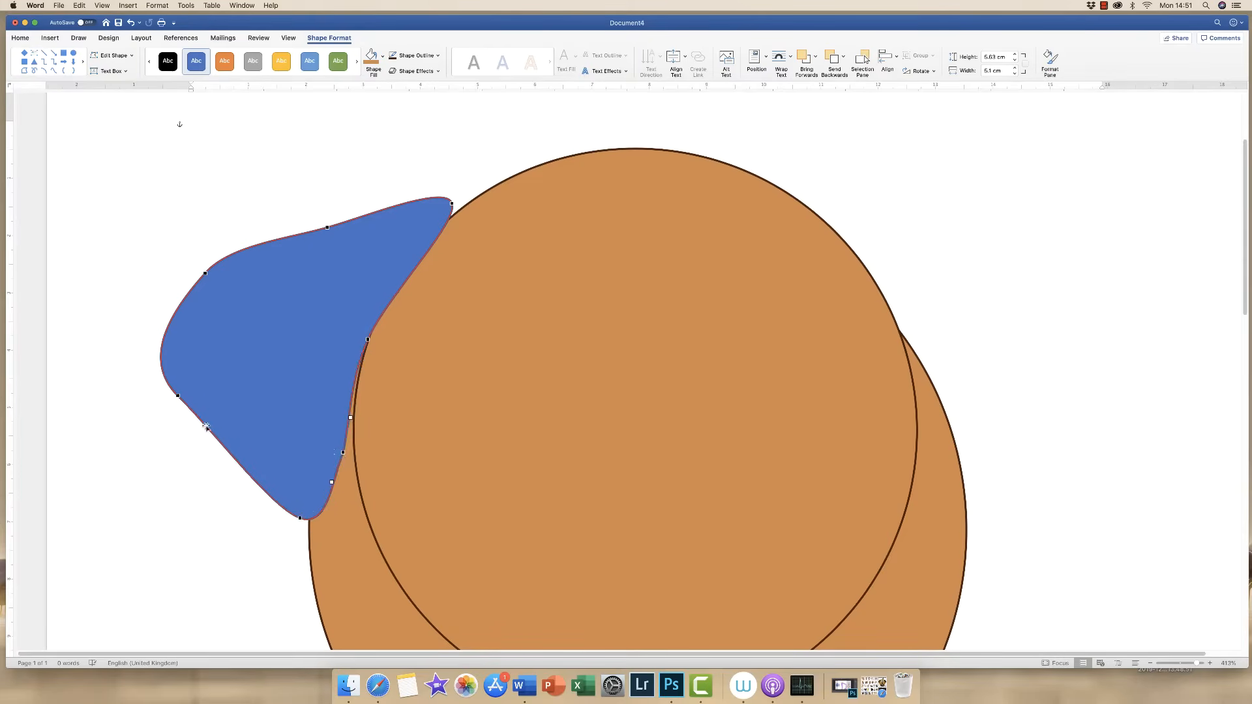
drag(177, 394, 172, 395)
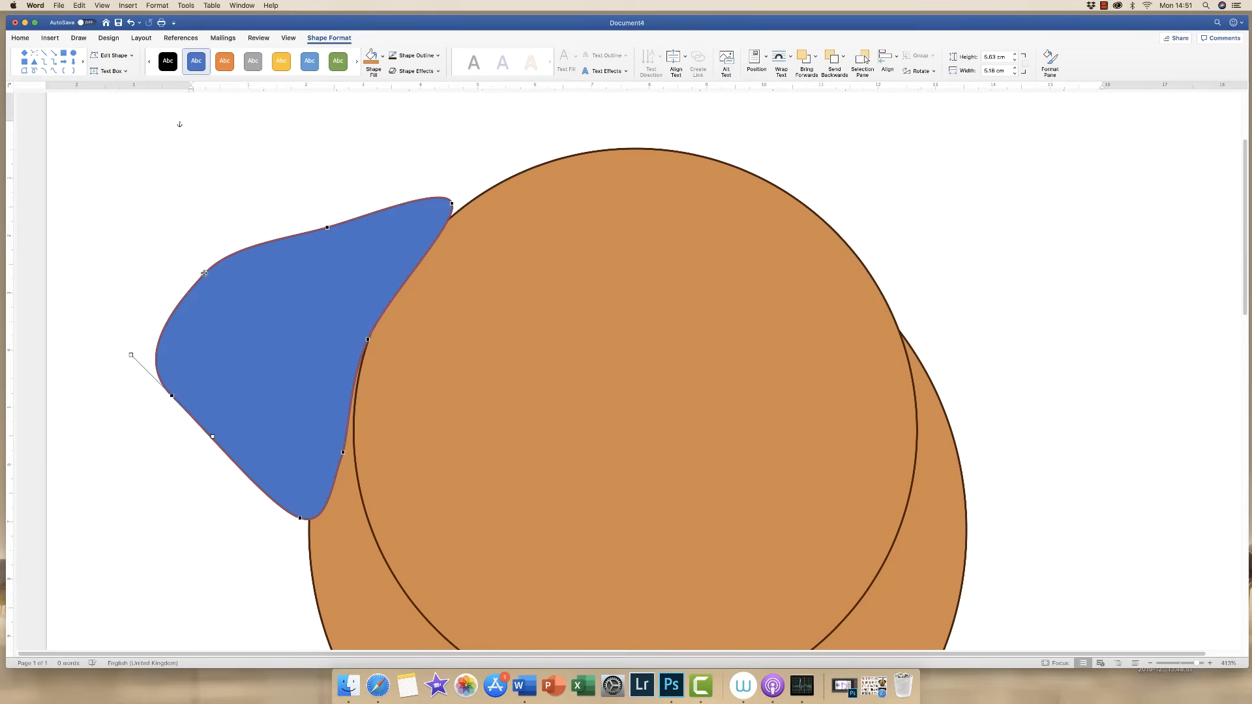
drag(205, 273, 238, 243)
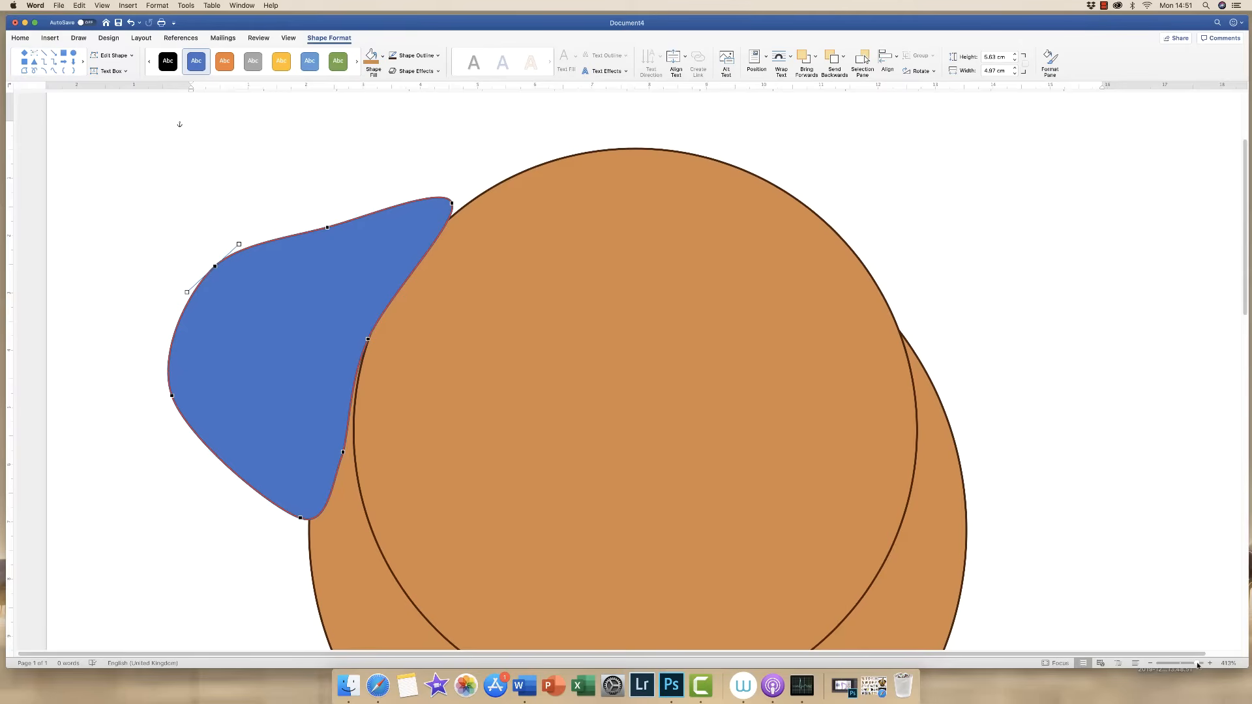
Convert the lower point on the blue shape's inner edge to a straight point
drag(1197, 664, 1191, 663)
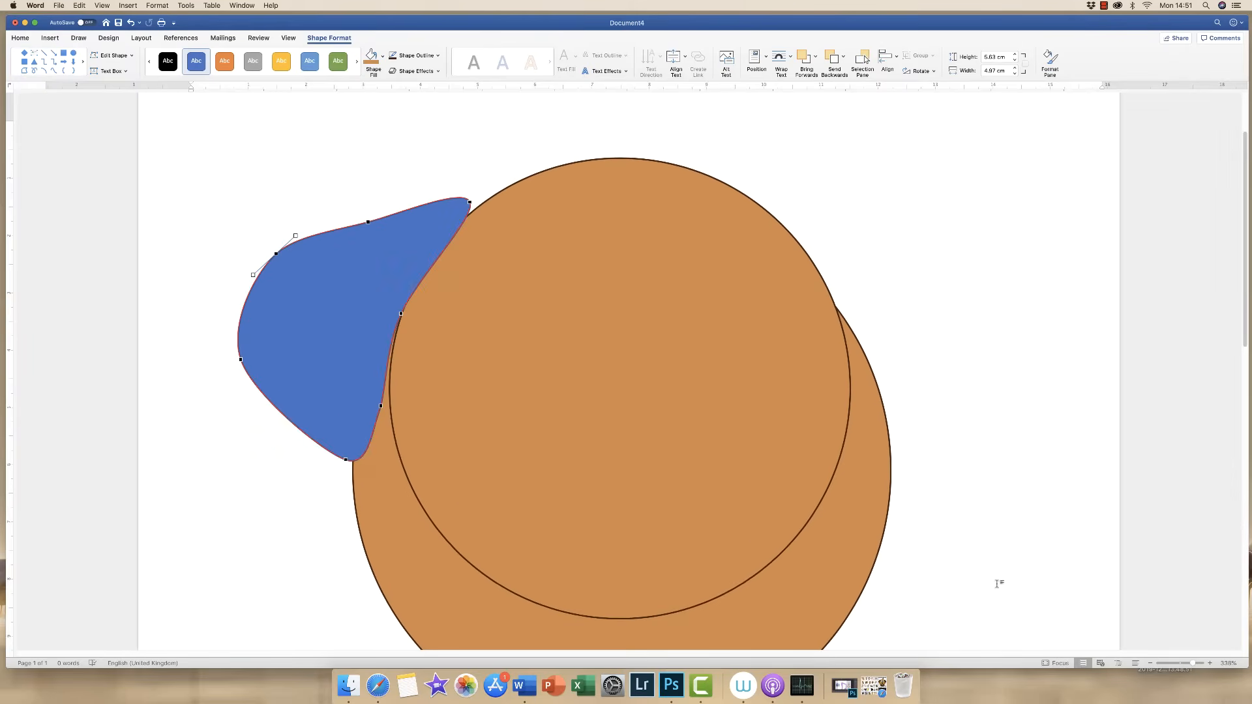
right_click(381, 405)
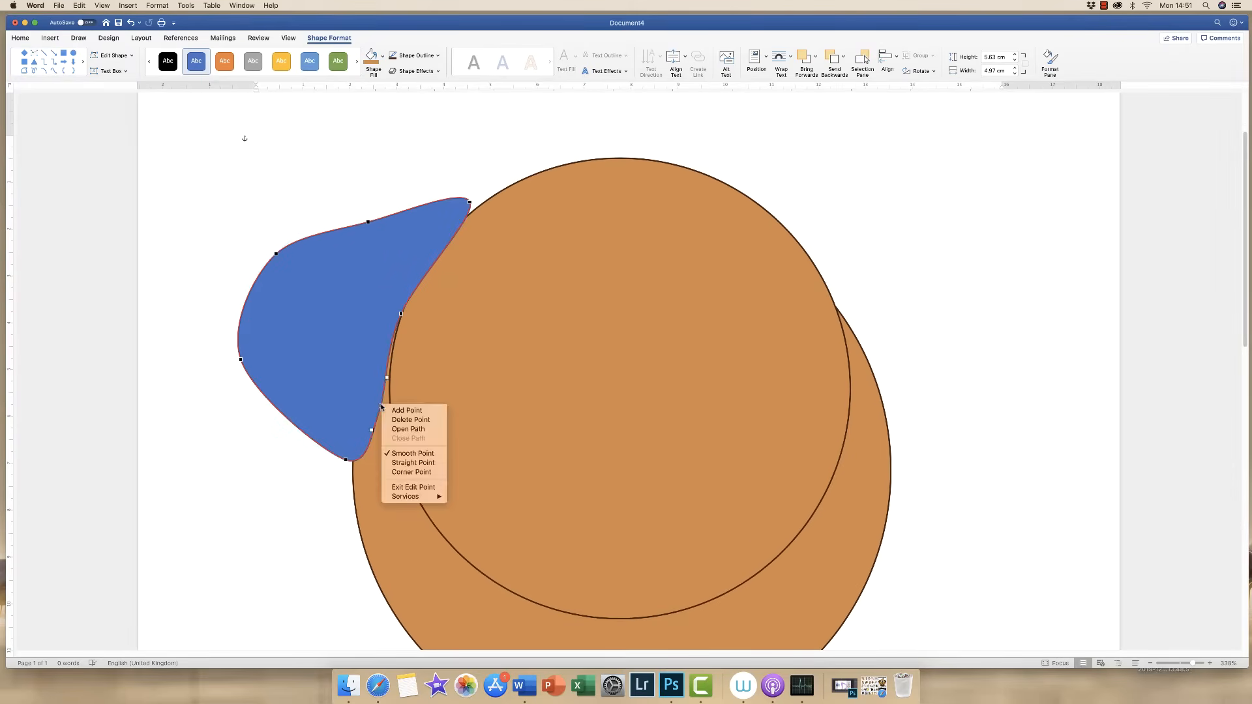
click(403, 463)
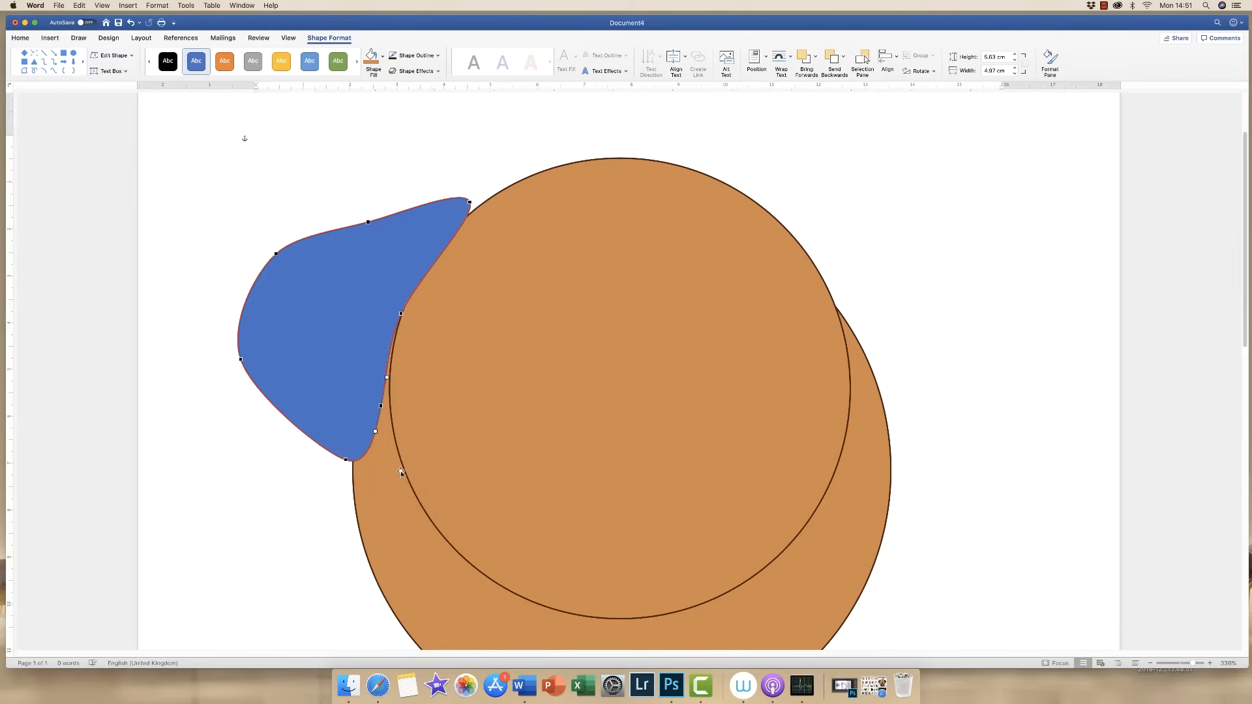
Undo the last point conversion on the lower part of the blue shape's inner edge
key(super+z)
drag(1194, 664, 1197, 665)
click(1205, 661)
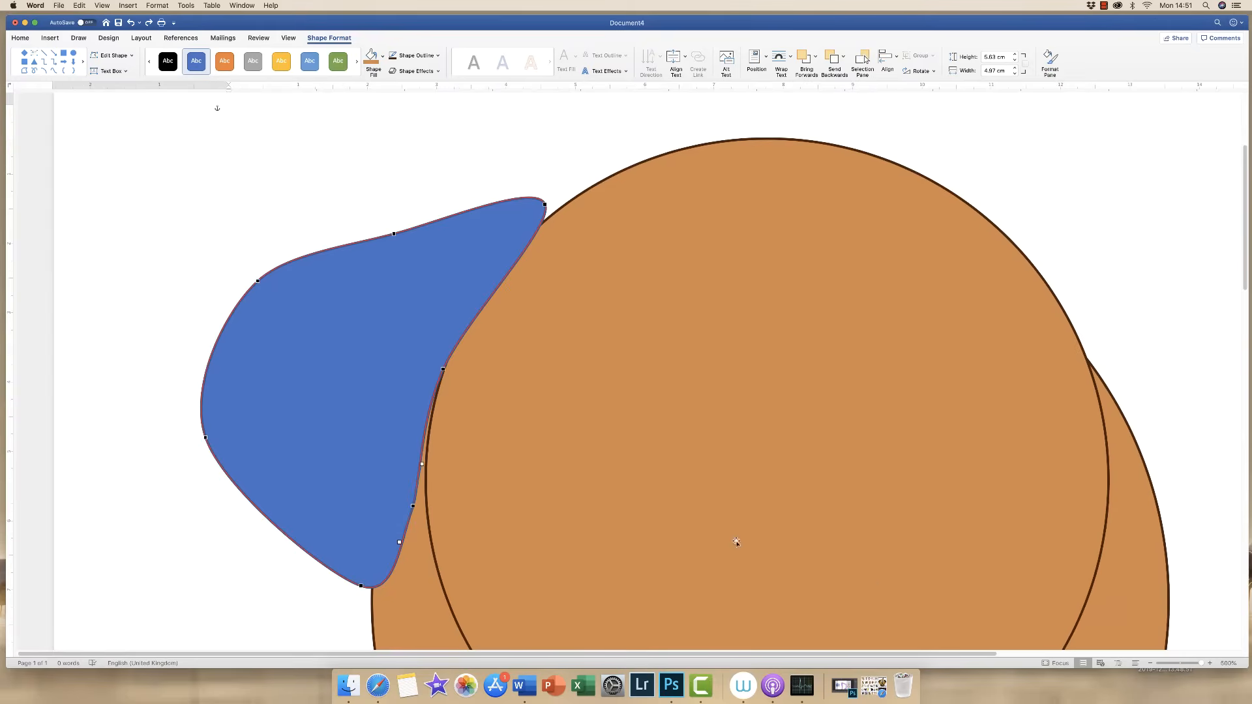
Edit the blue shape's points again and make the lower point on its inner edge a straight point
click(463, 497)
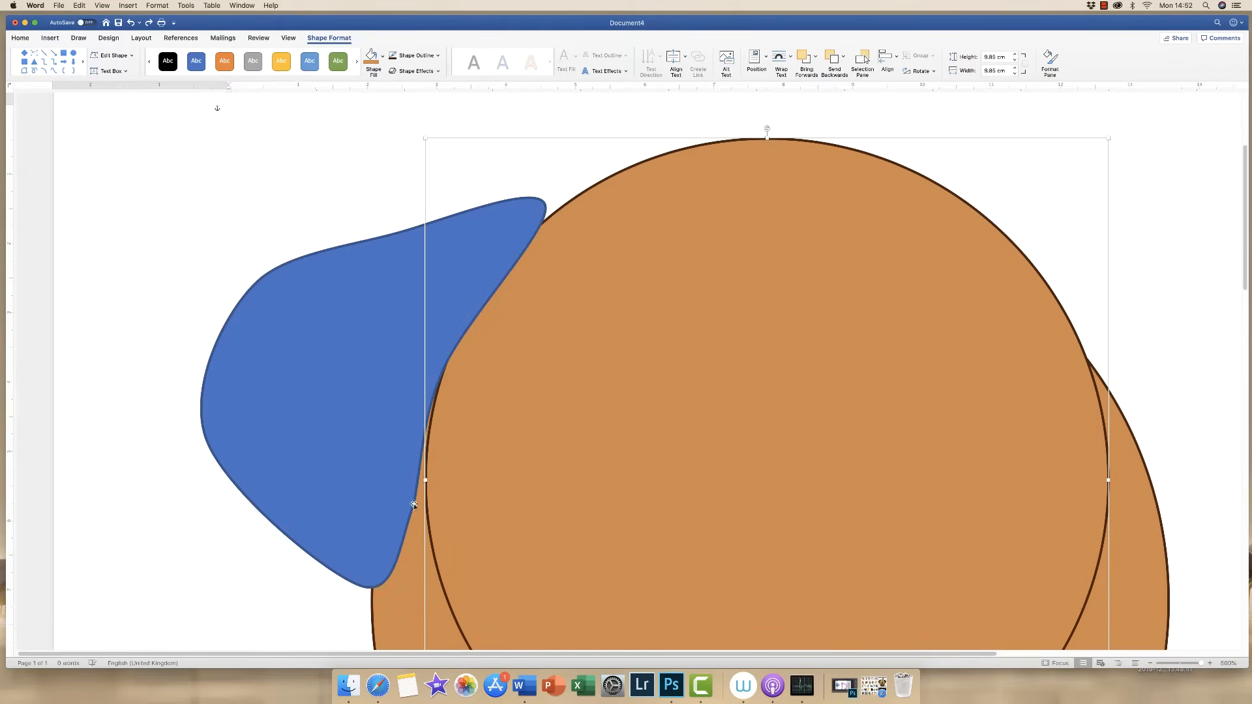
click(397, 500)
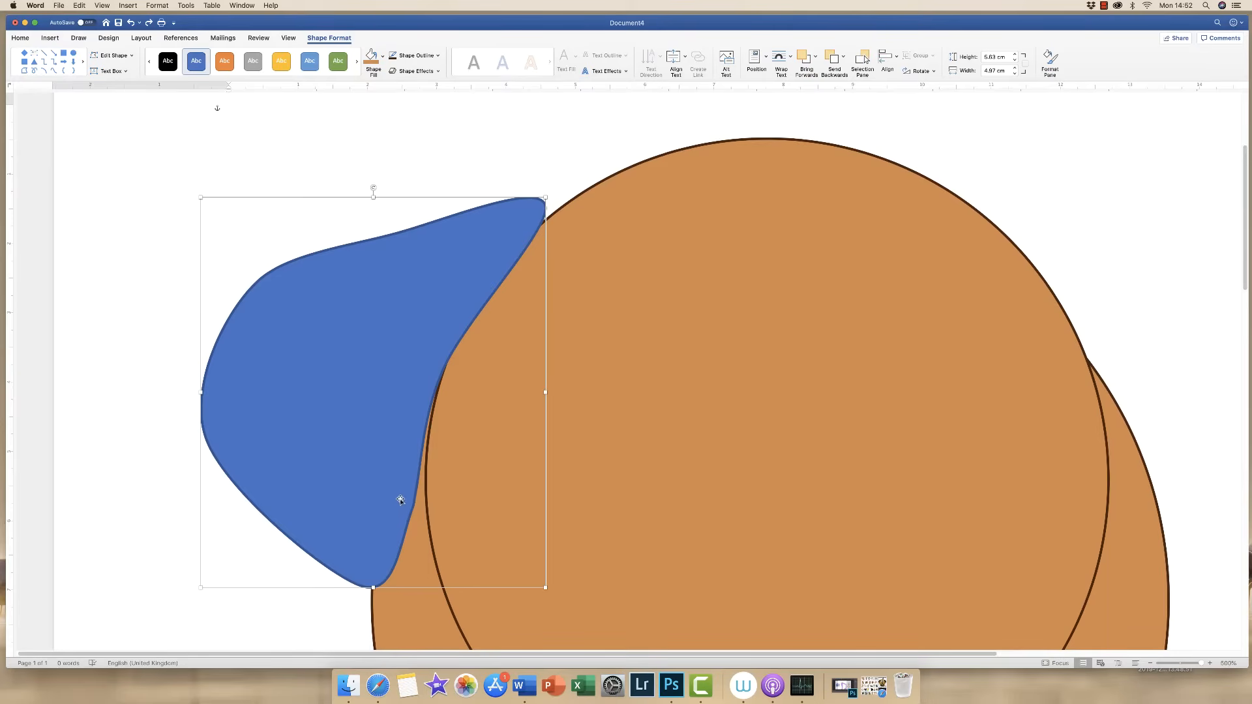
click(112, 55)
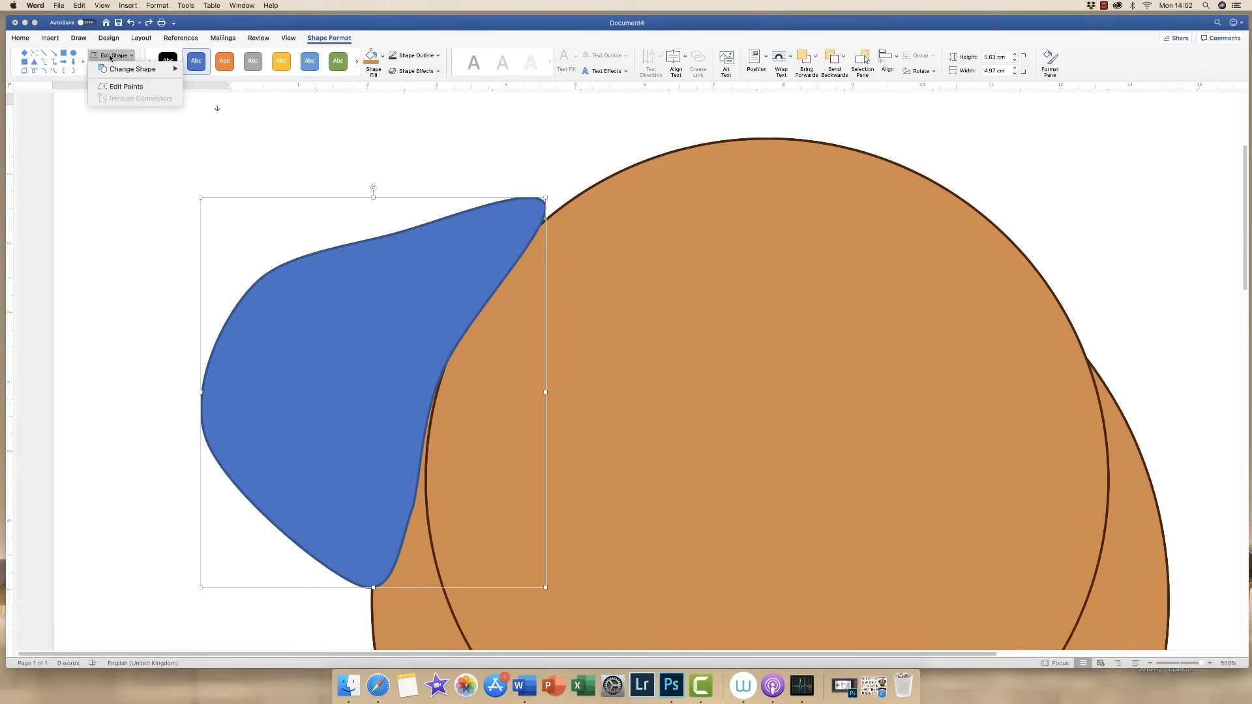
click(119, 87)
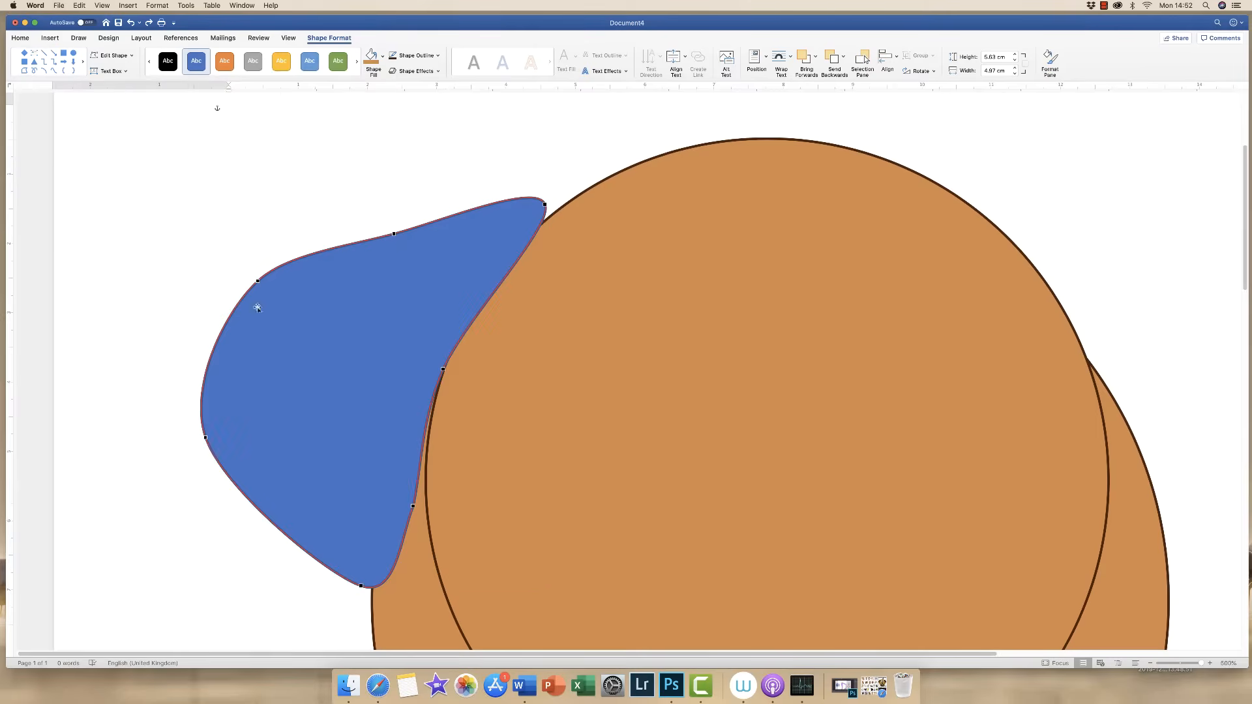
right_click(413, 506)
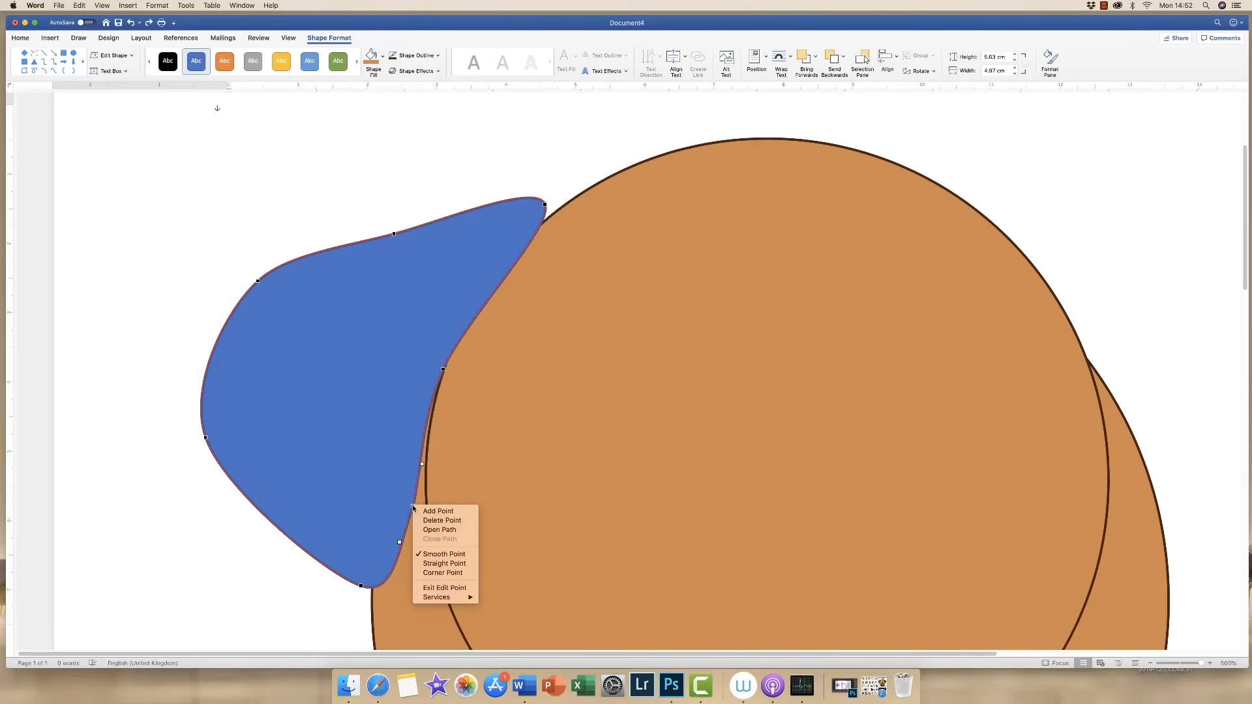
click(425, 564)
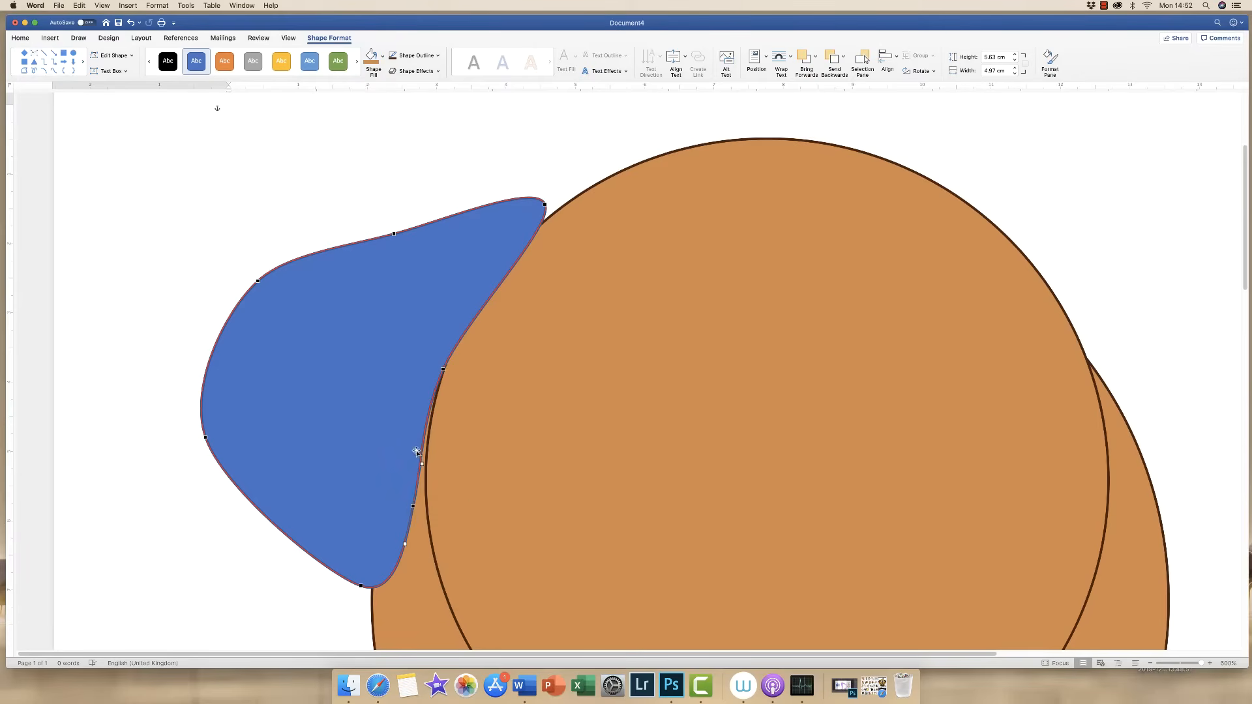
click(450, 503)
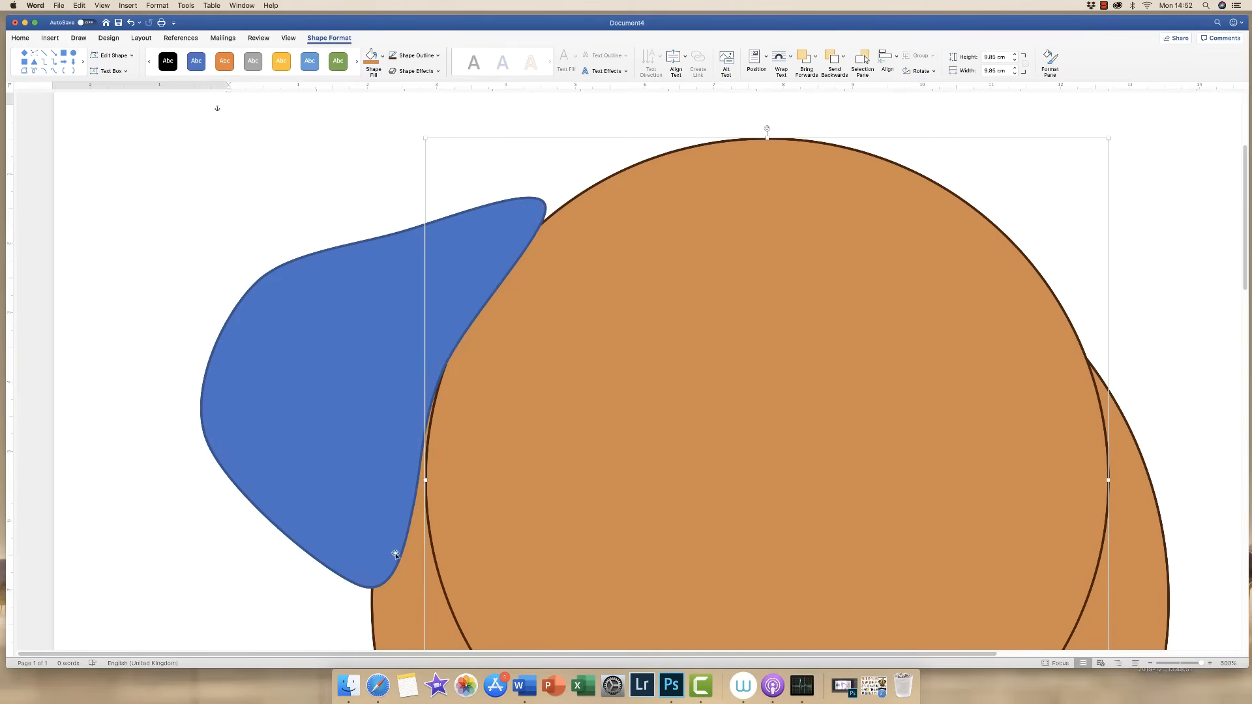
click(240, 554)
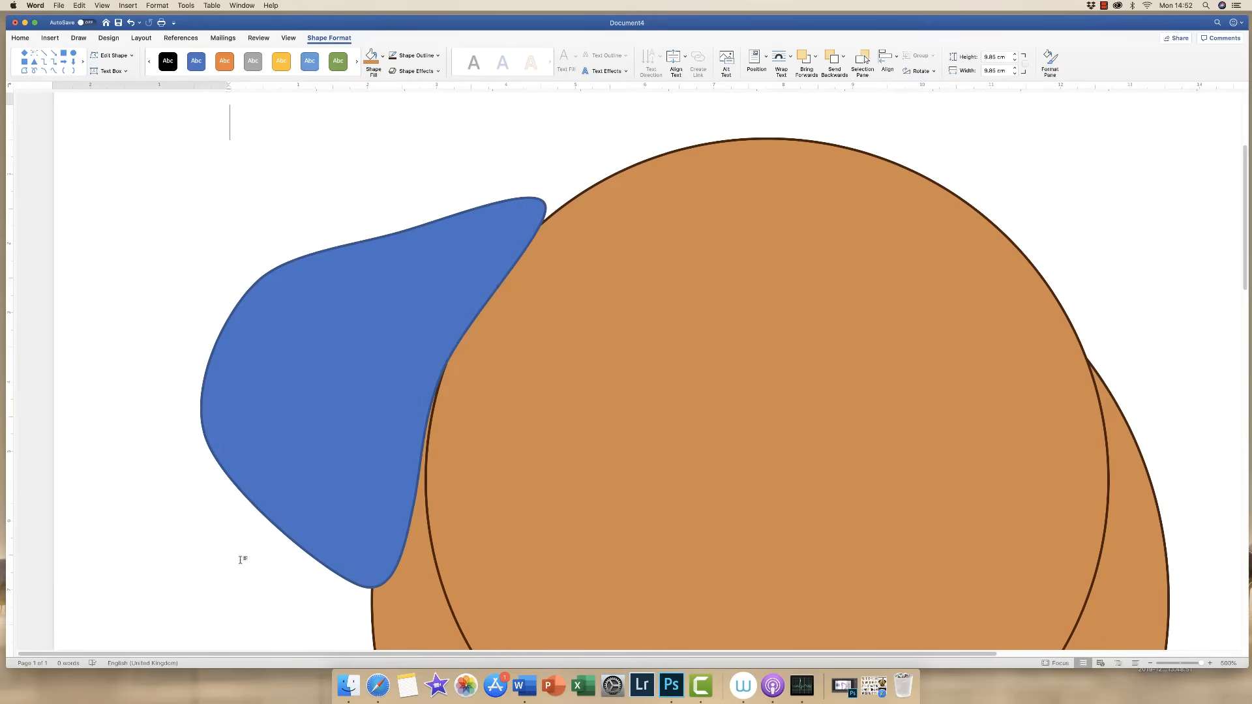
Change the blue freeform's fill and outline to the recently used dark brown
drag(1201, 664, 1187, 664)
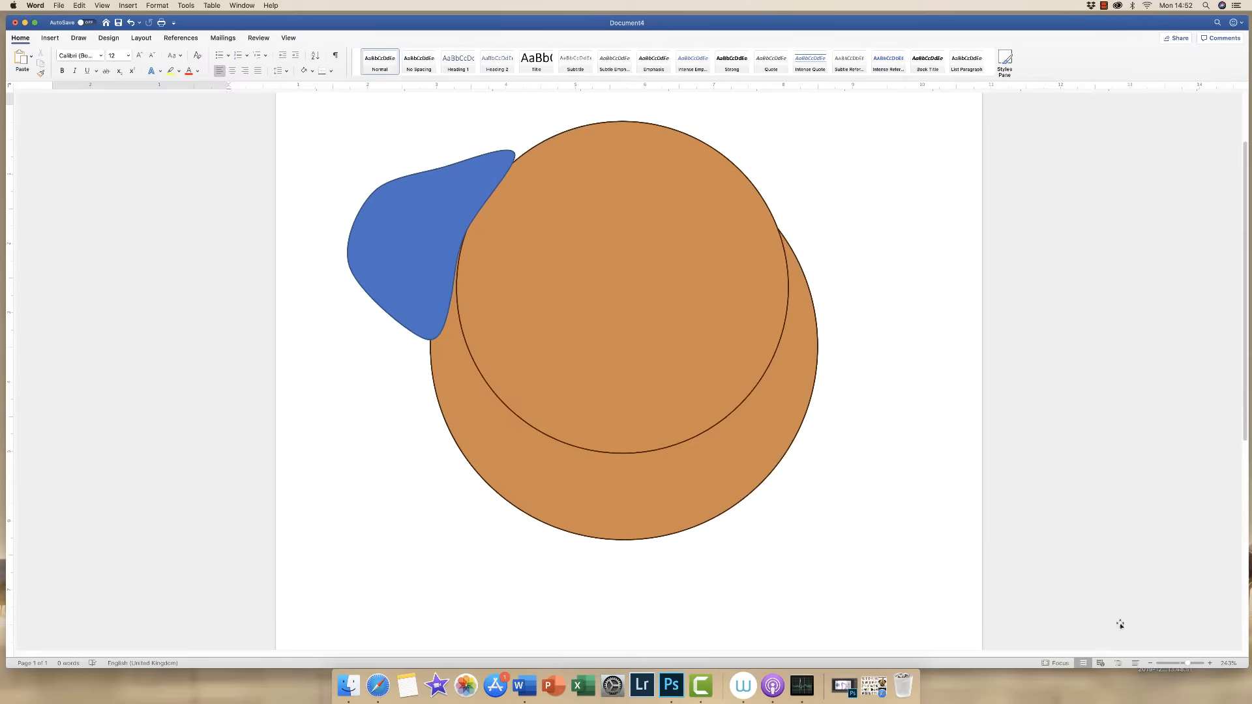
click(425, 206)
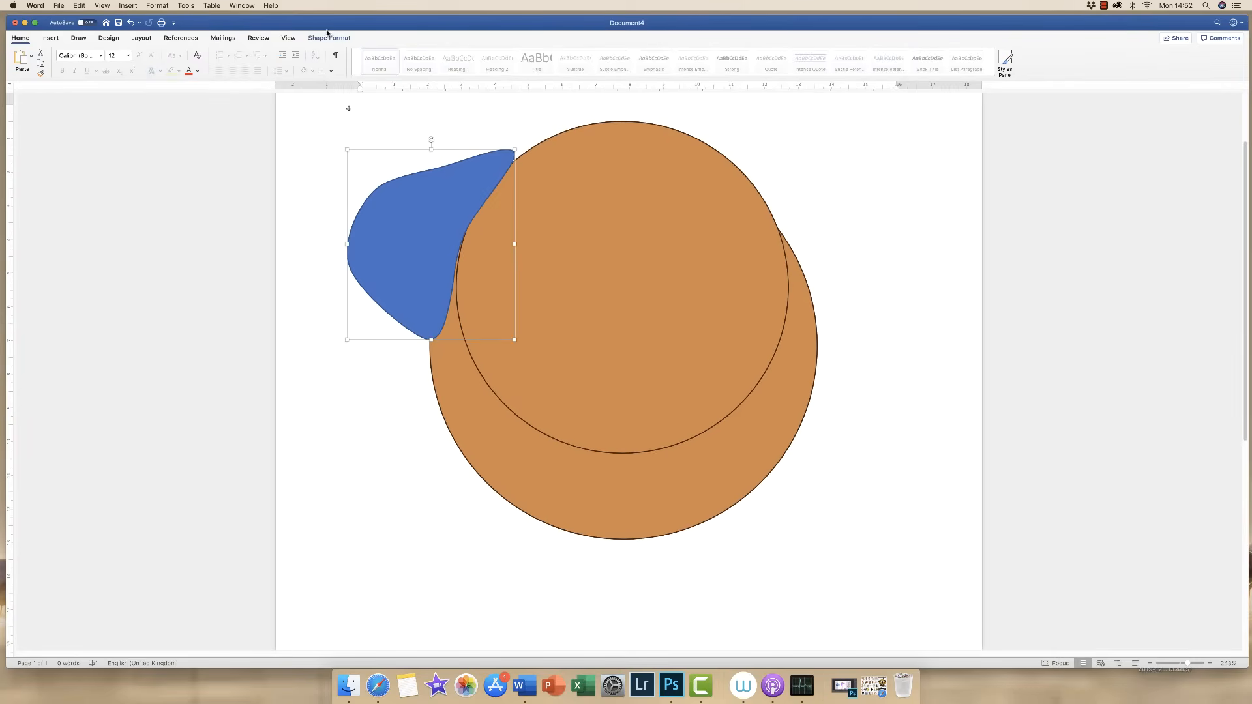
click(329, 38)
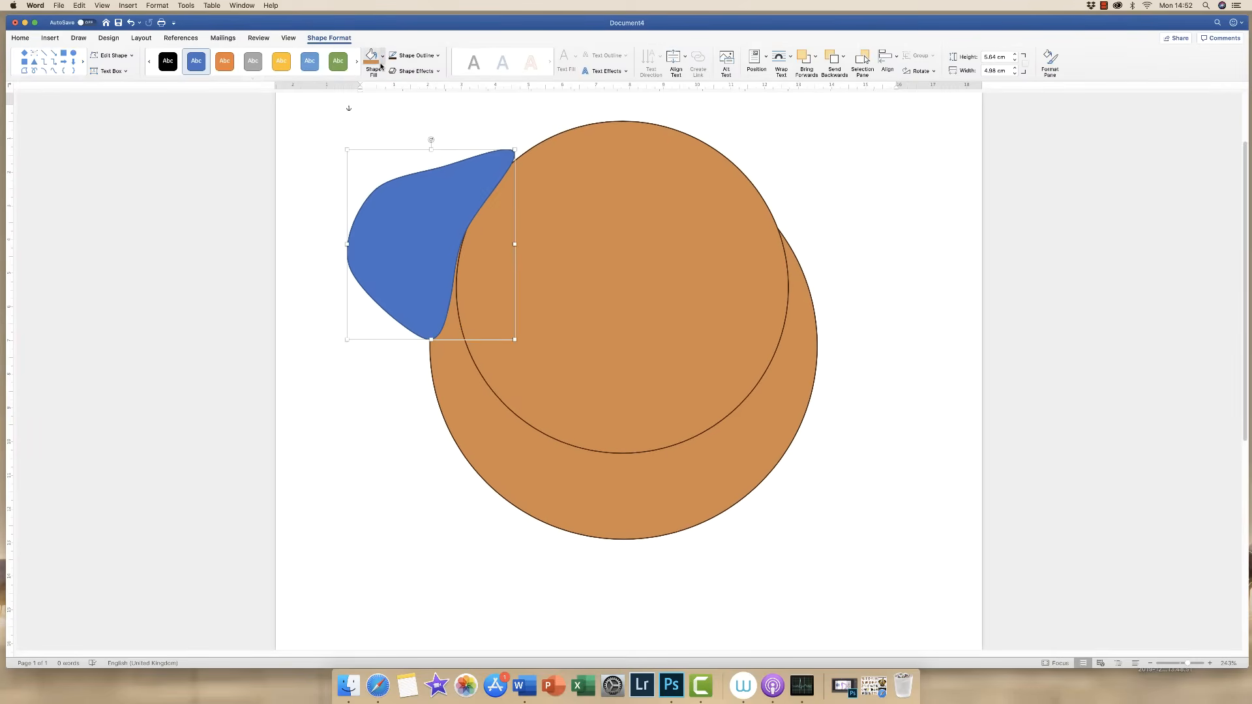
click(383, 62)
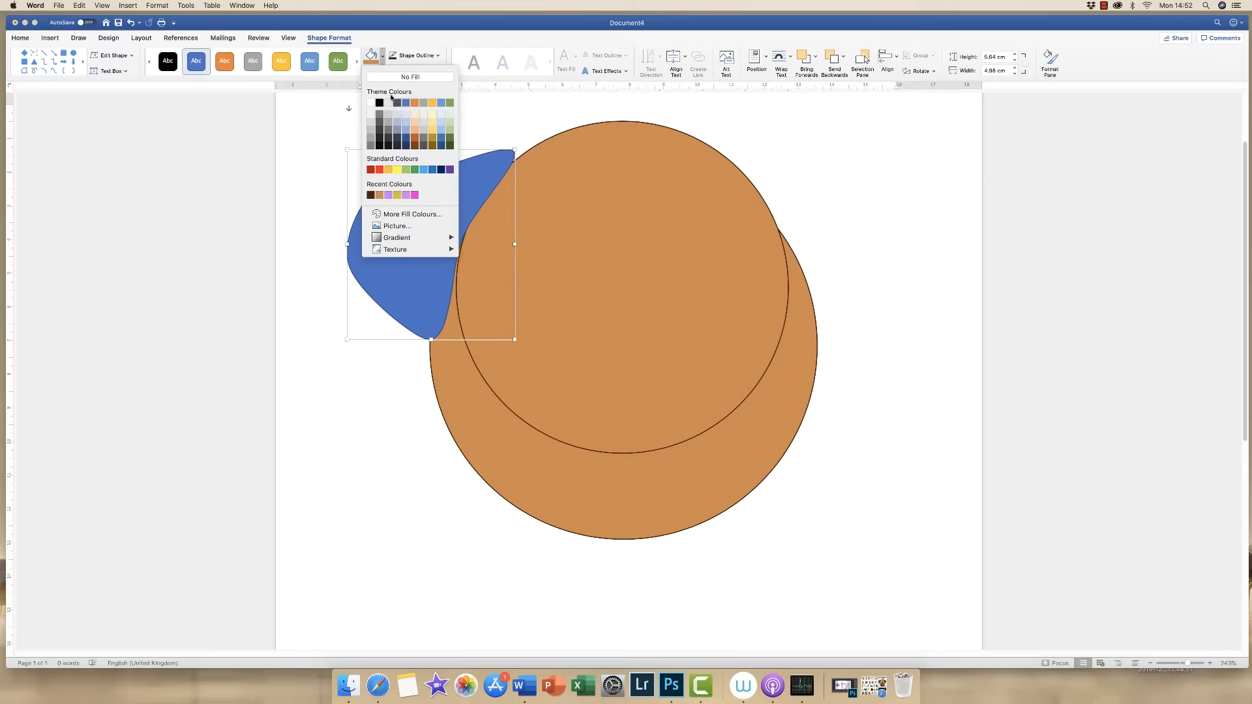
click(371, 197)
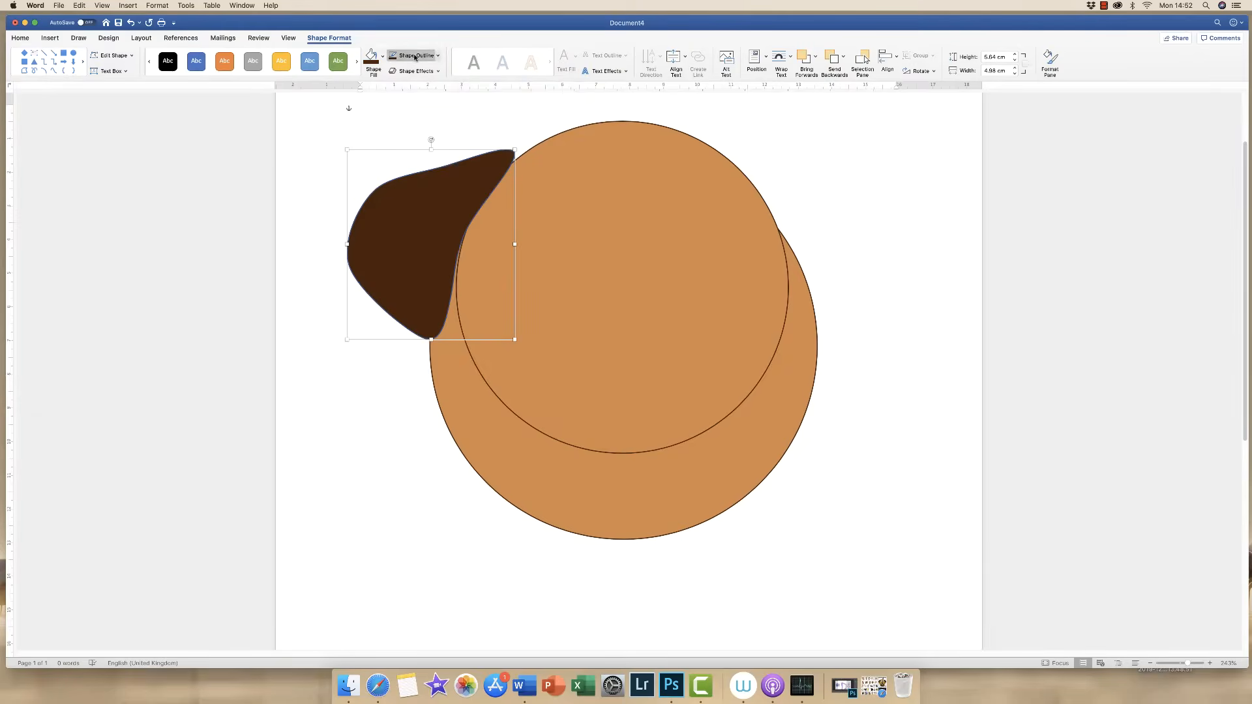
click(438, 56)
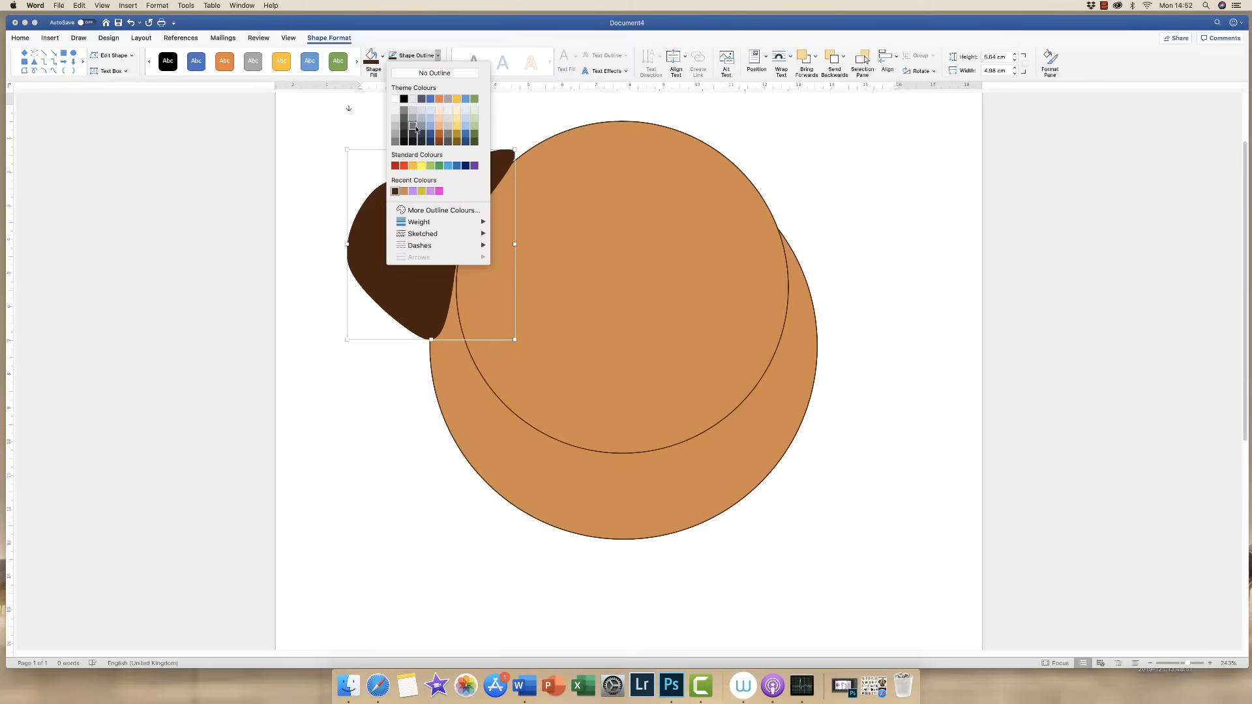
click(395, 191)
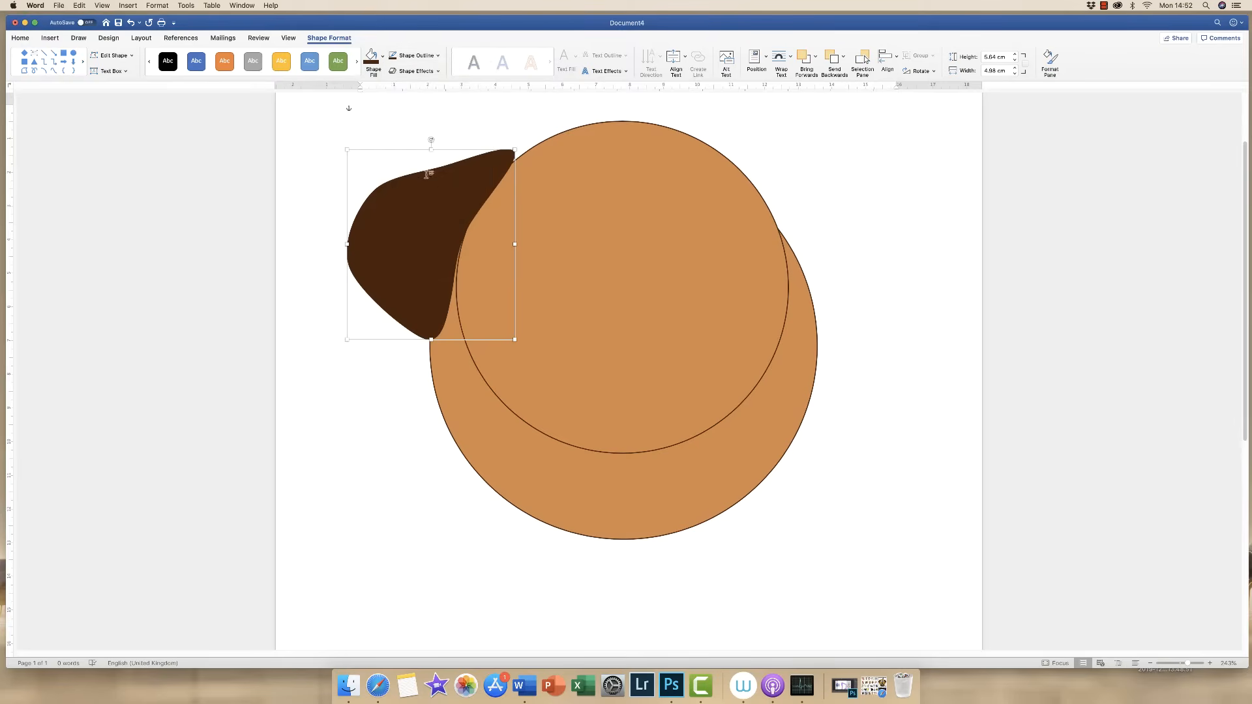
click(467, 115)
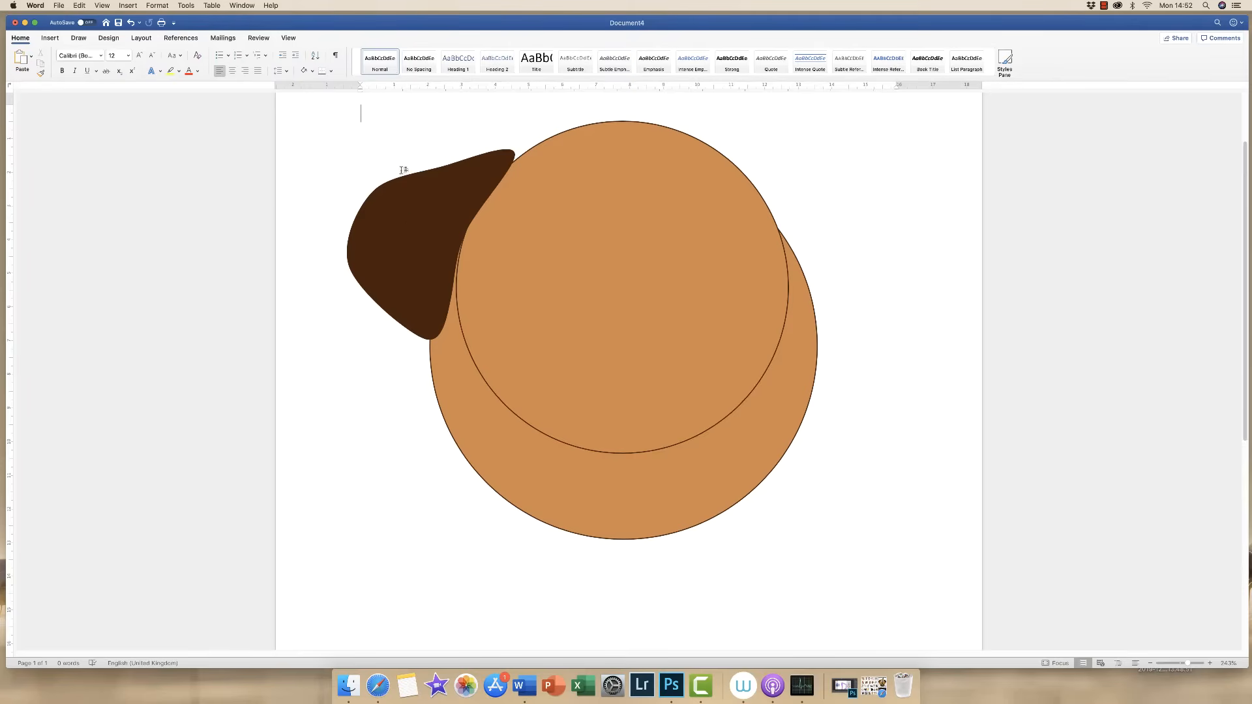
Enlarge the brown ear shape to about 6.73 × 5.27 cm, rotate it slightly anticlockwise and move it against the head circle's upper-left edge
click(408, 224)
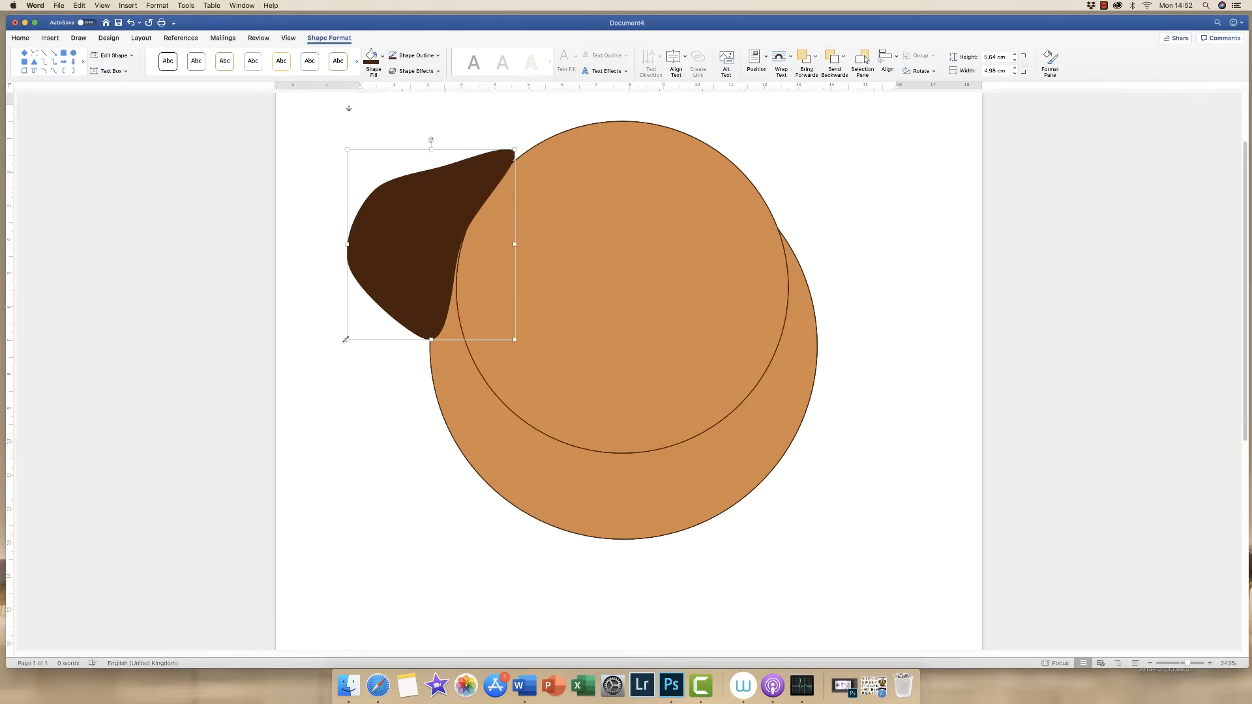
drag(346, 339, 325, 386)
drag(326, 148, 337, 159)
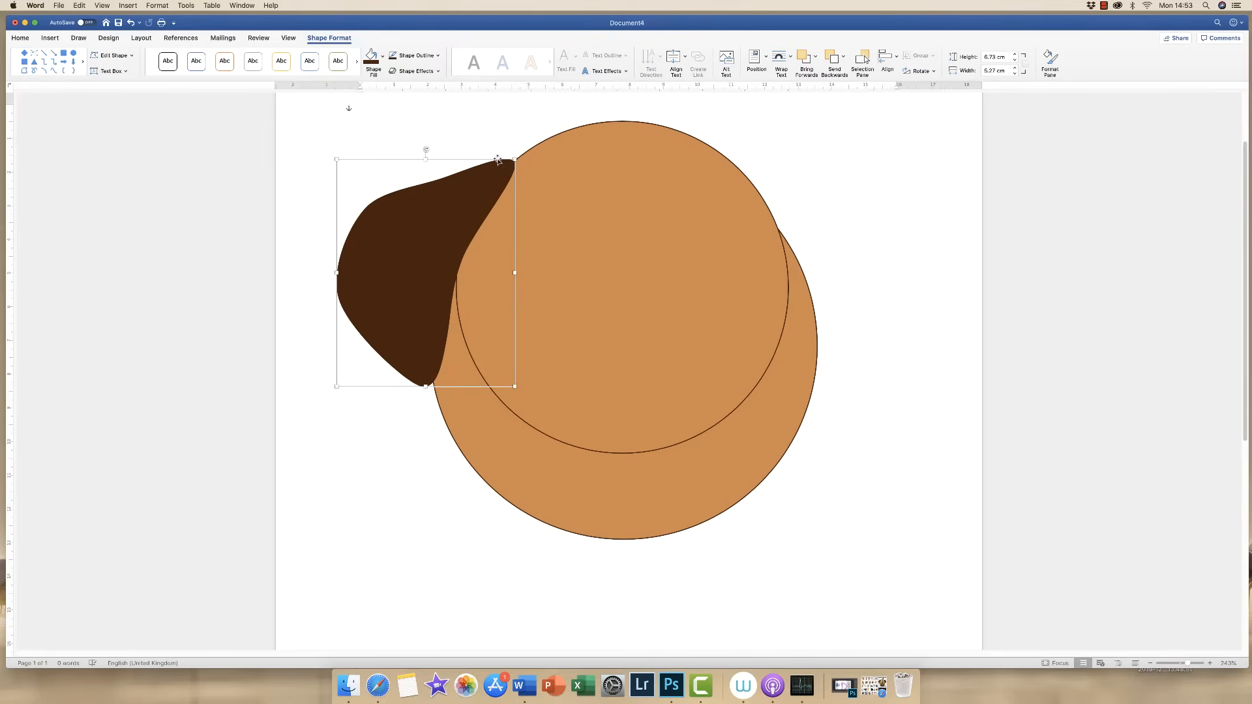
drag(424, 150, 419, 150)
drag(458, 203, 465, 201)
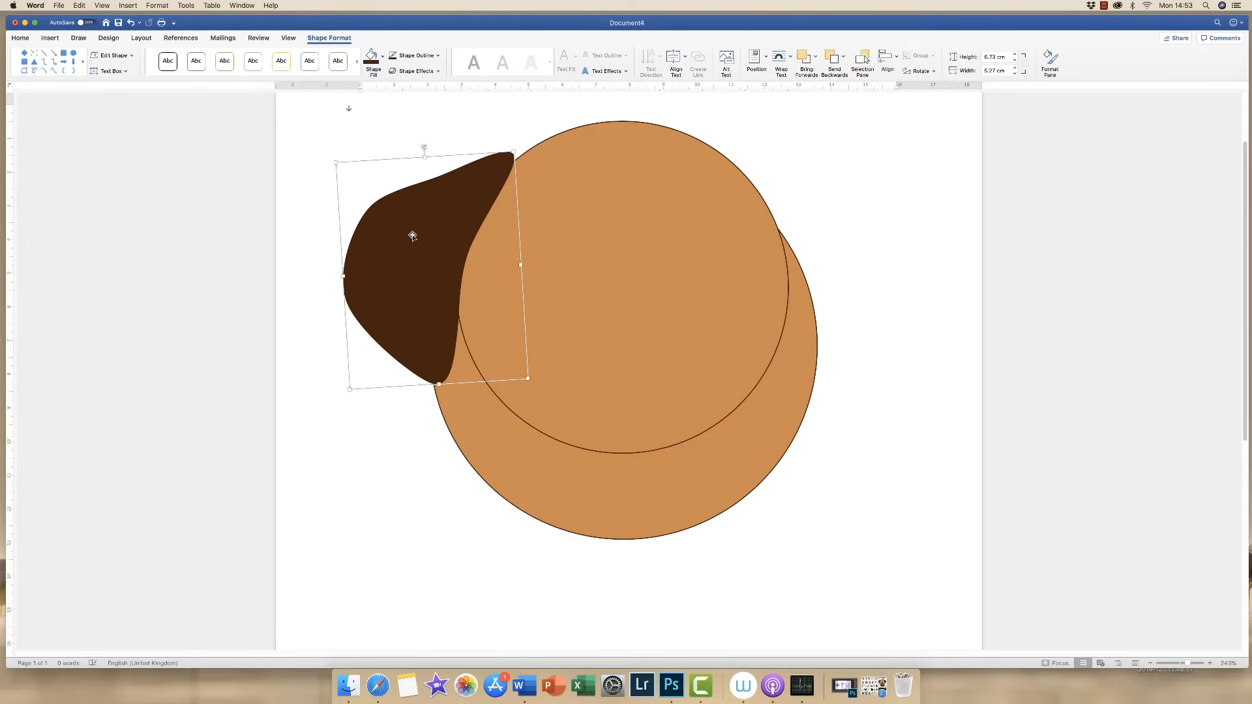
Duplicate the brown ear shape and mirror the copy horizontally over to the right side of the head
click(22, 39)
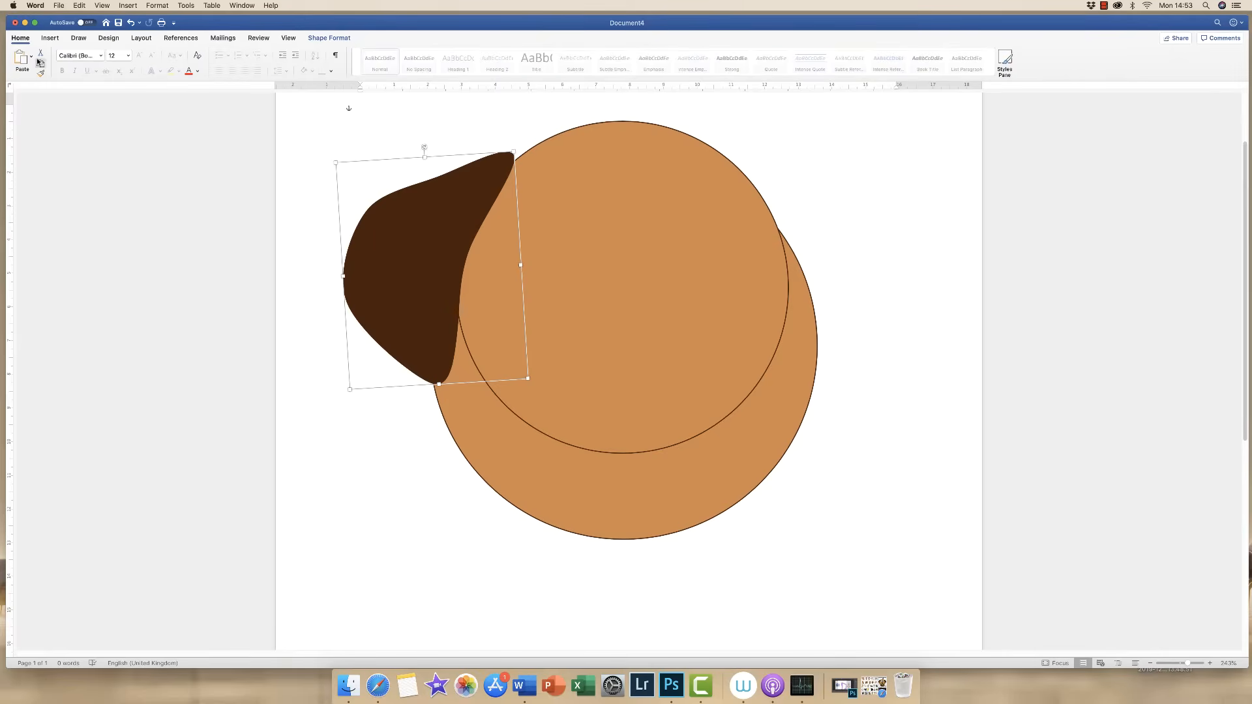
click(41, 64)
click(19, 60)
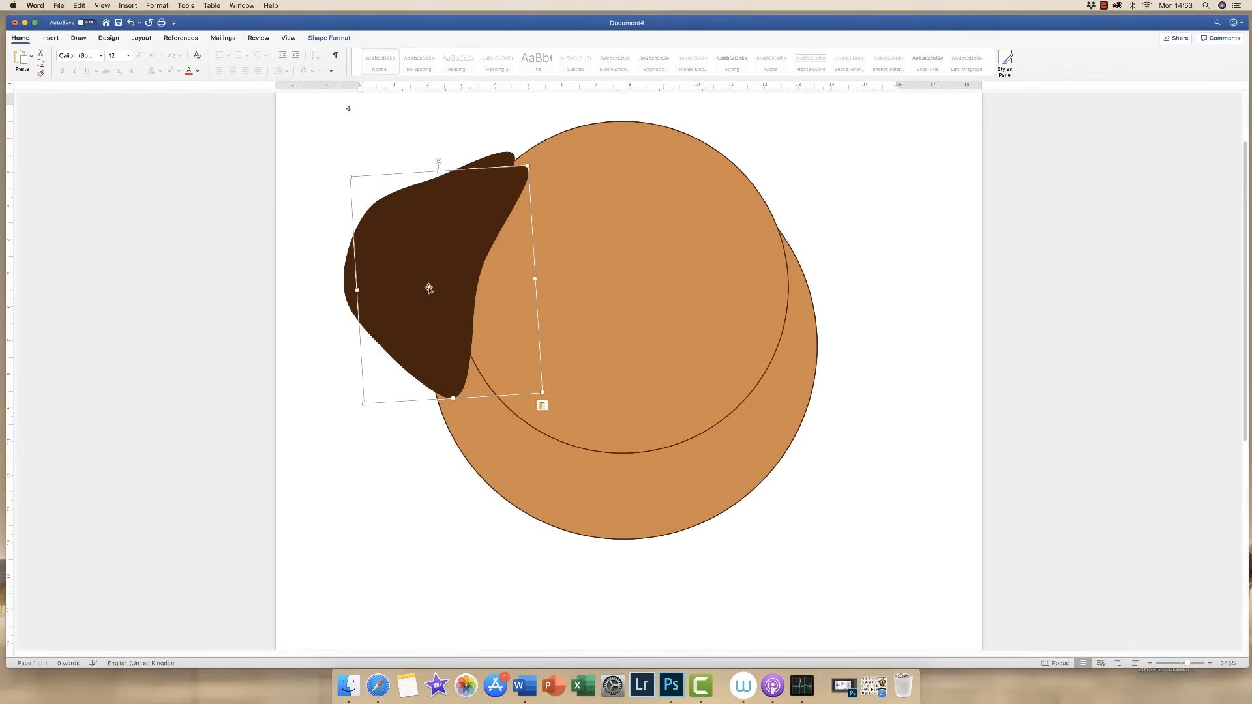
drag(428, 287, 876, 289)
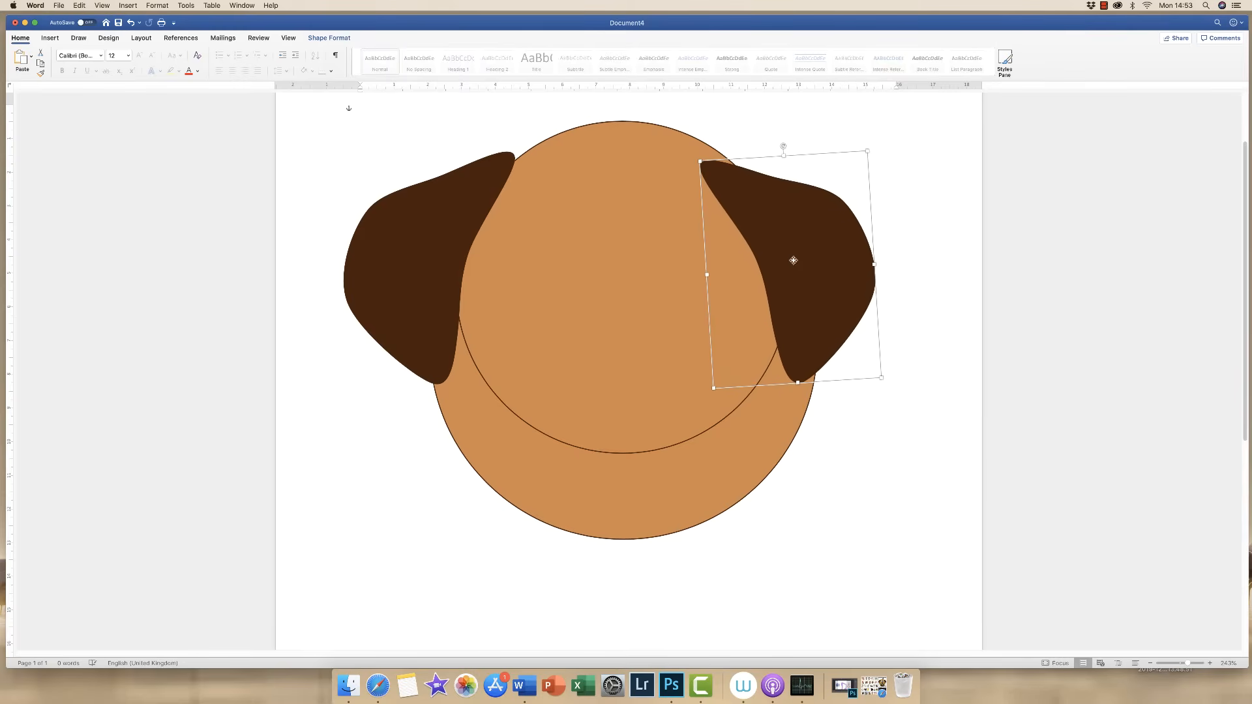
Move the mirrored ear against the head's upper-right edge and rotate it to 0° so it matches the other ear
drag(792, 260, 820, 256)
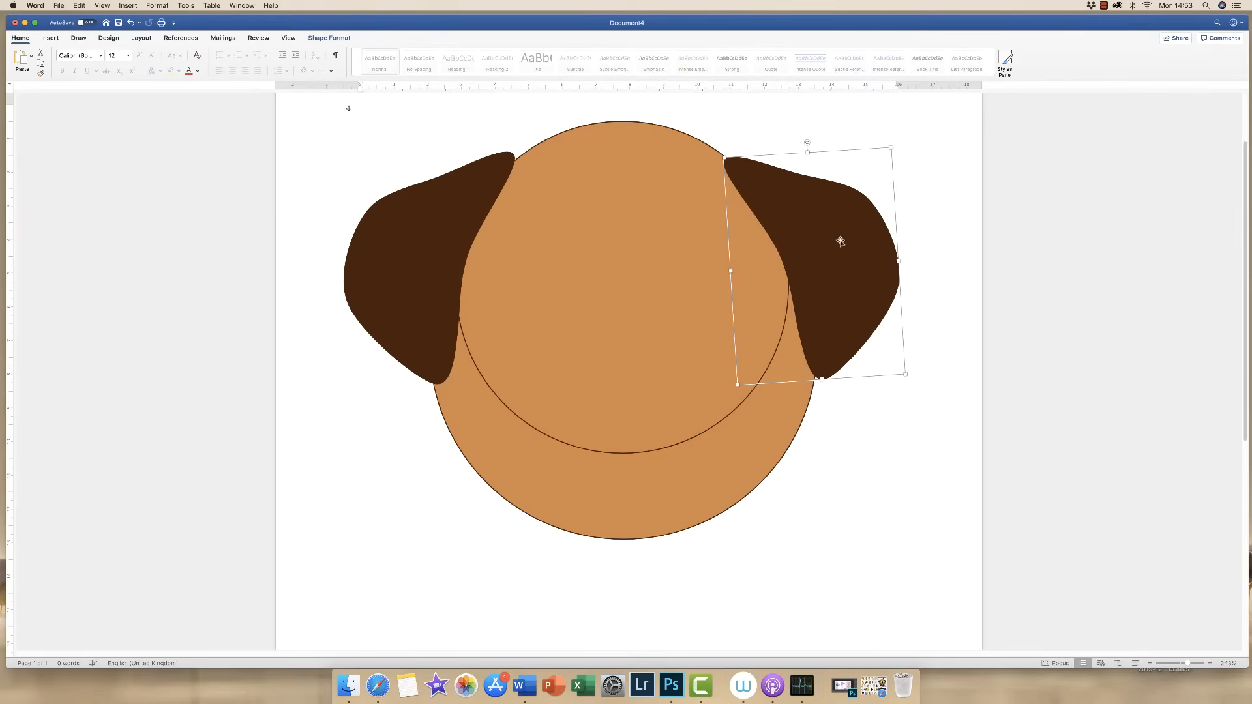
drag(814, 240, 815, 236)
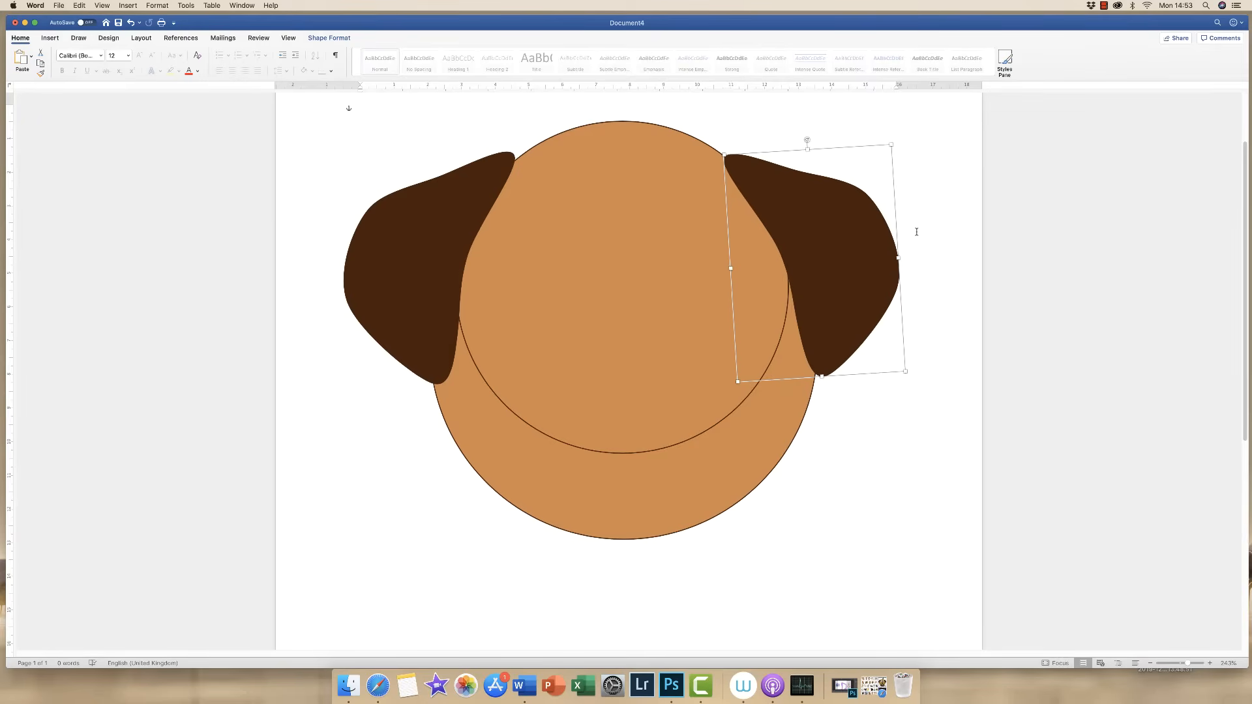
drag(807, 140, 811, 138)
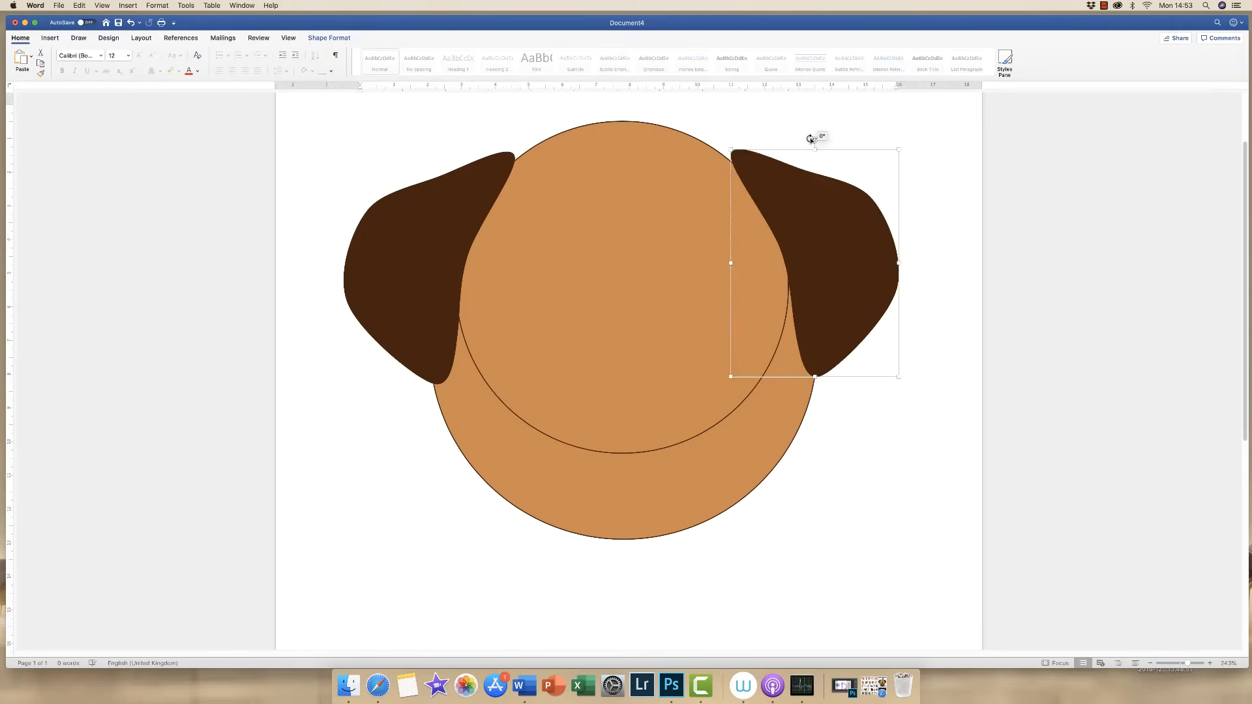
drag(792, 207, 794, 209)
click(880, 475)
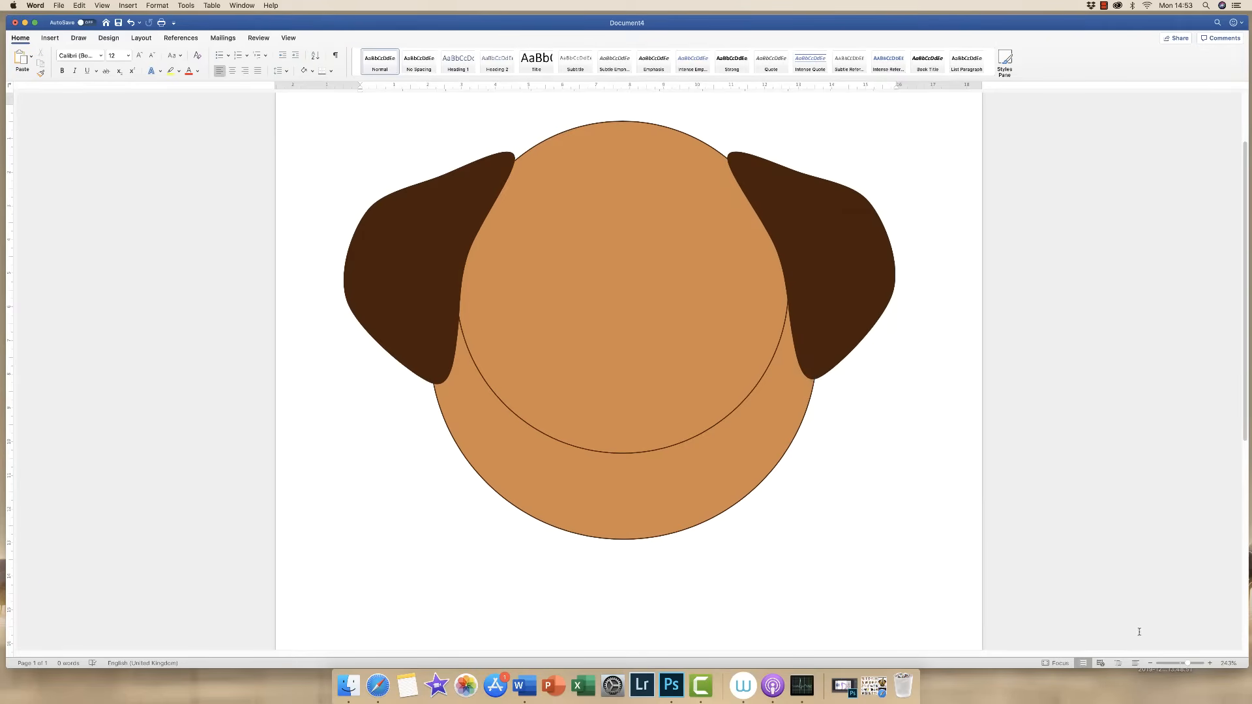
Draw an upright oval about 5.03 cm high and 3.07 cm wide just left of the smaller circle's centre
drag(1188, 664, 1187, 664)
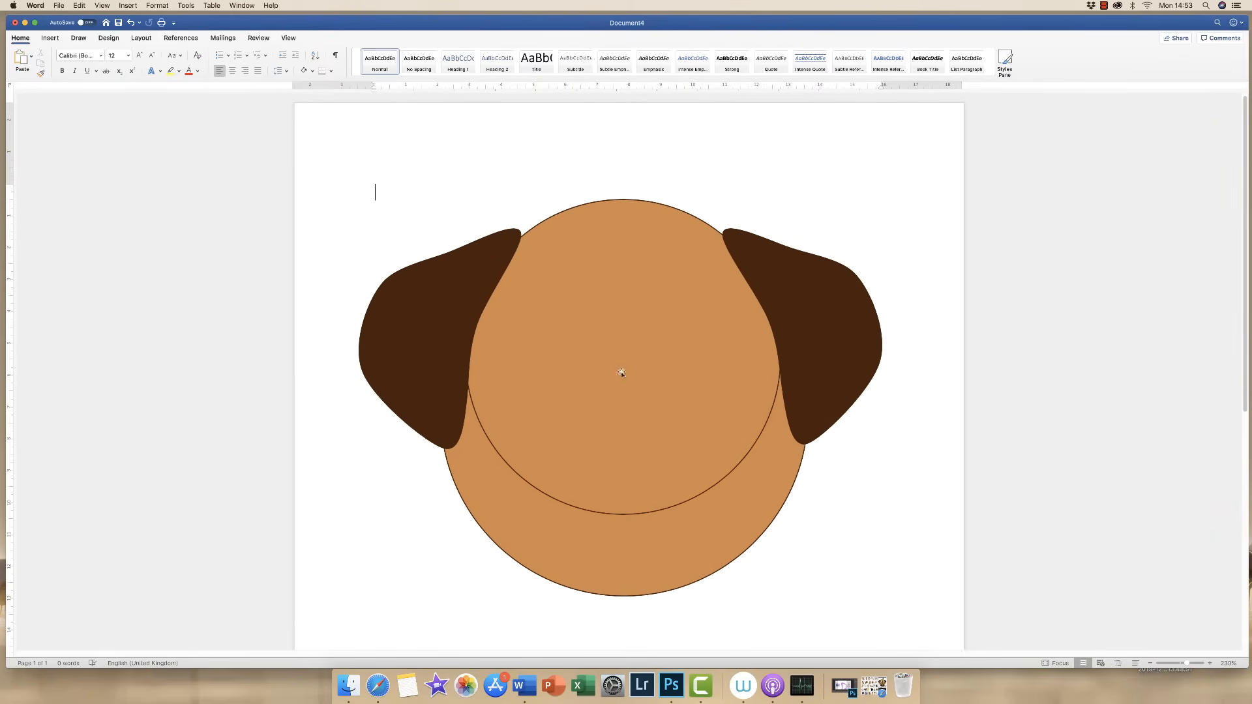
click(51, 39)
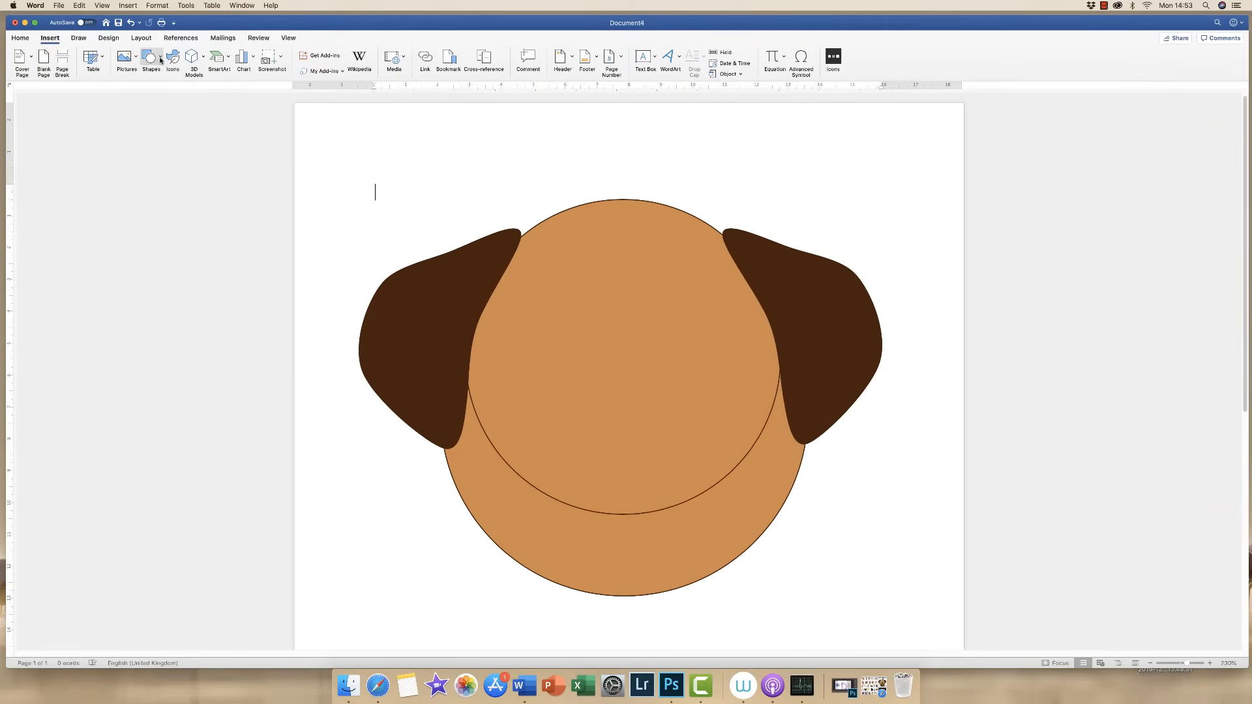
click(149, 62)
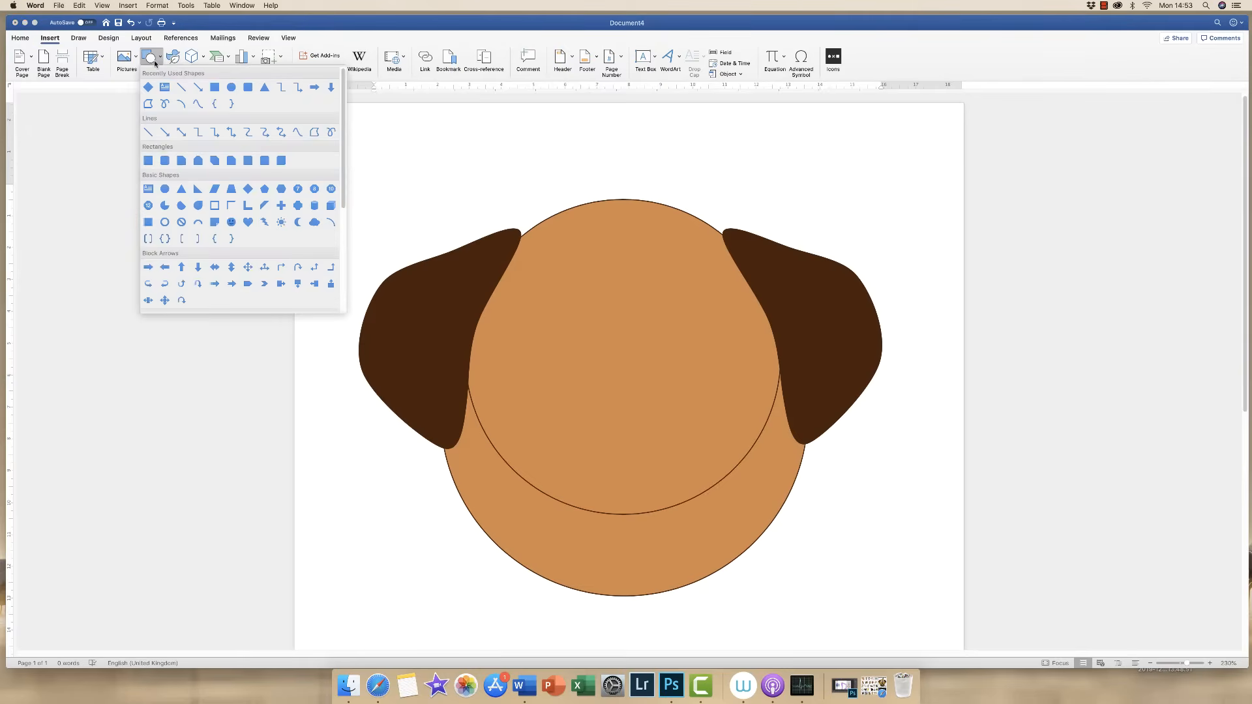
click(231, 87)
drag(527, 280, 624, 441)
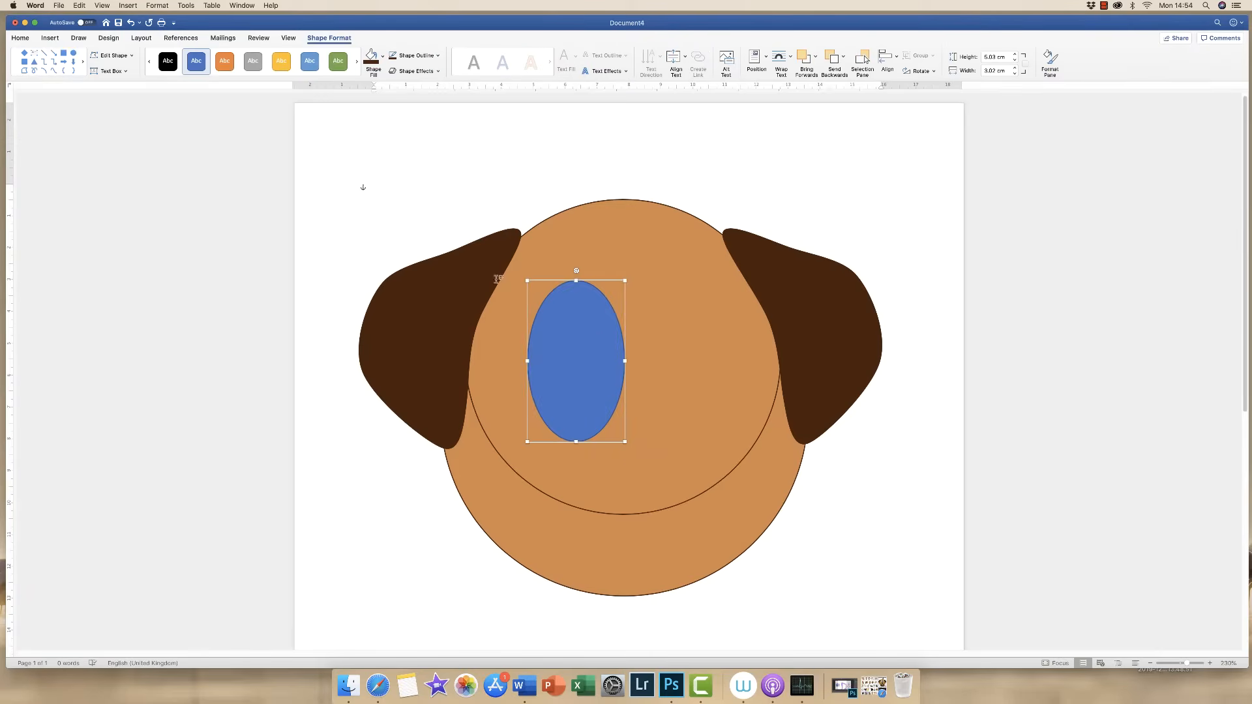
Fill the new oval with white and give it a black outline
click(382, 58)
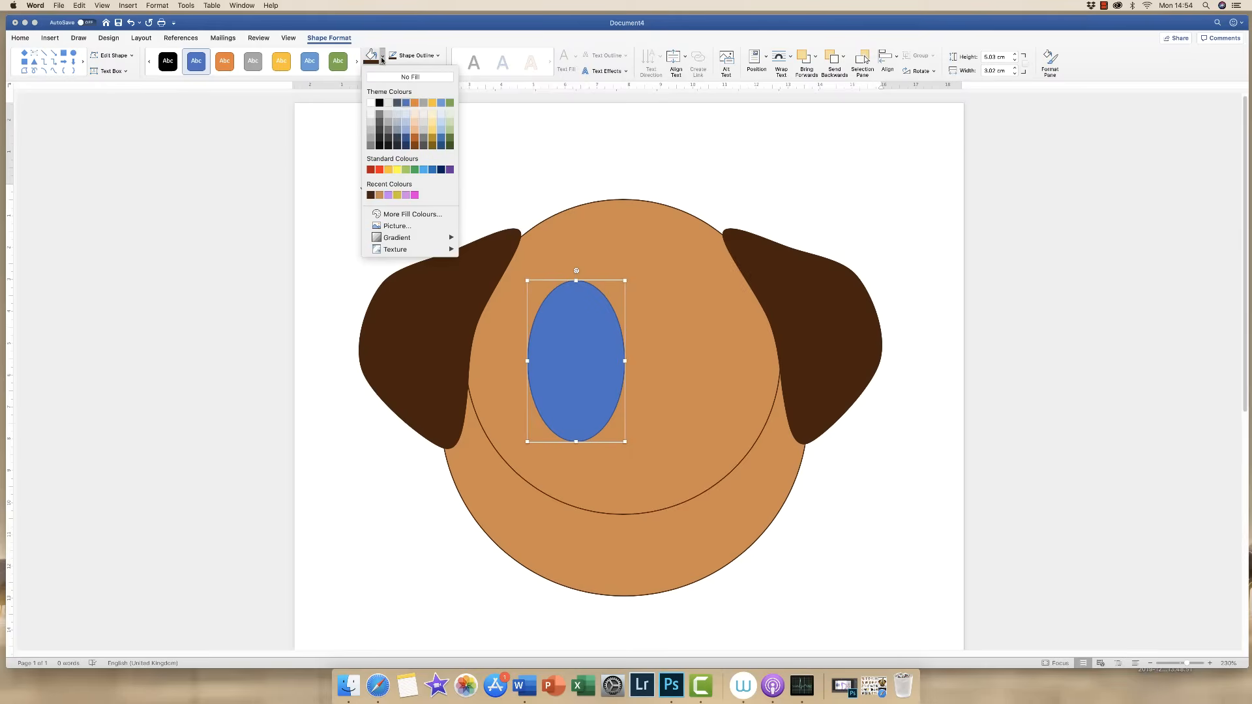
click(370, 103)
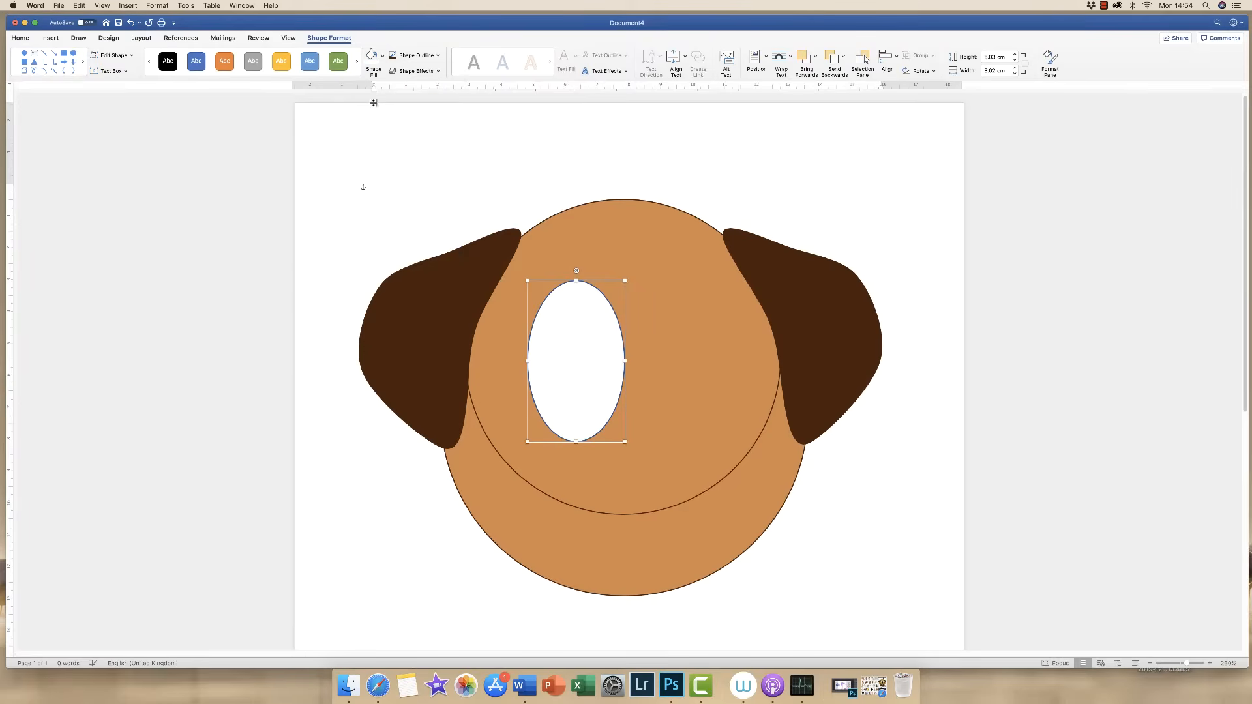
click(437, 56)
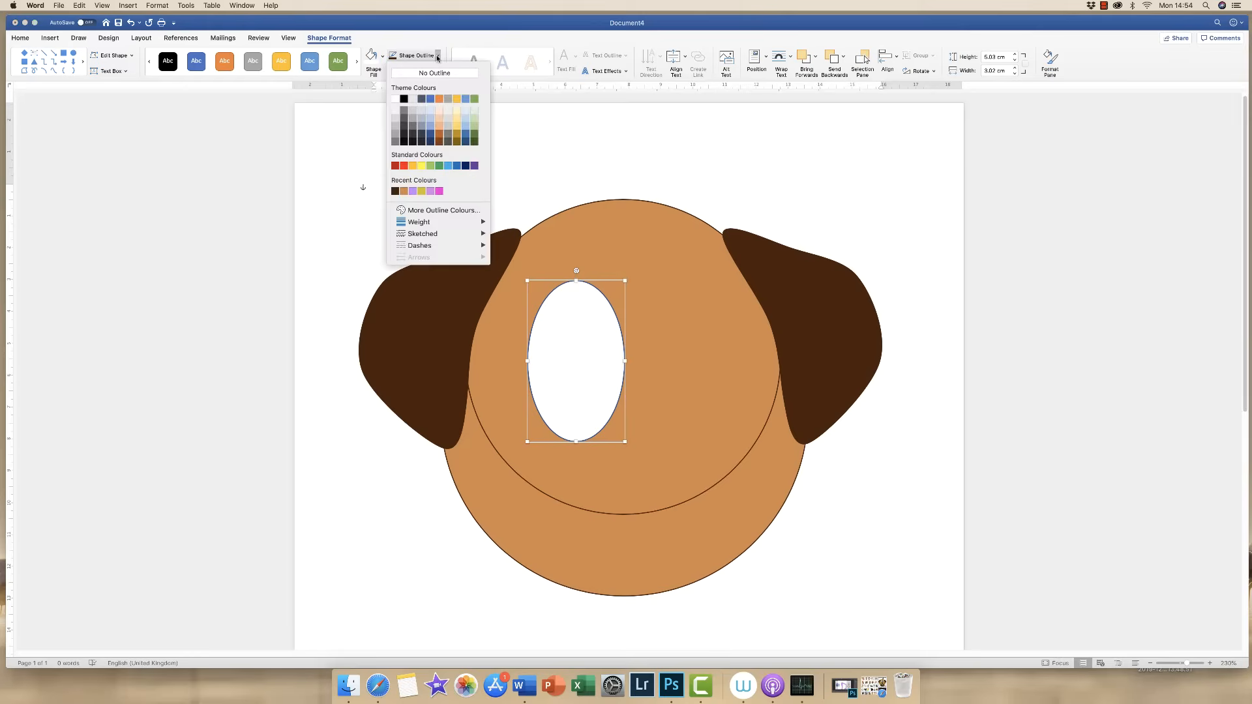
click(404, 99)
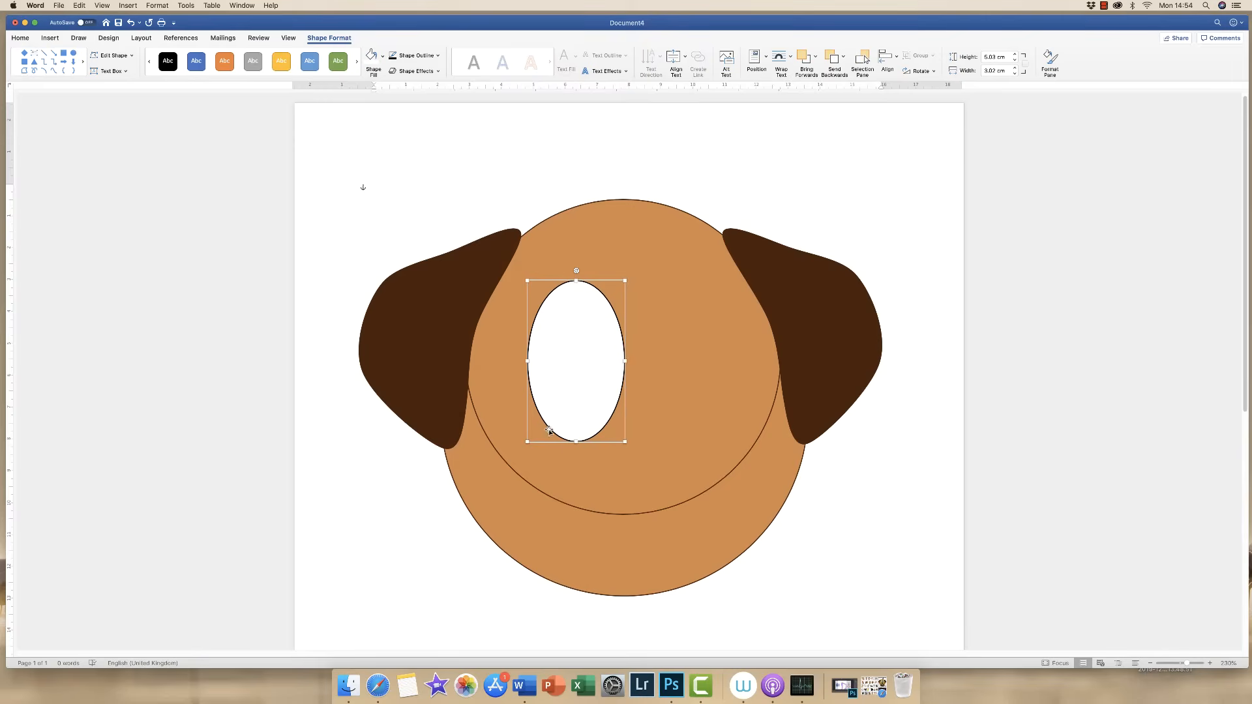
Thicken the white oval's outline to a width of 2 pt
double_click(574, 349)
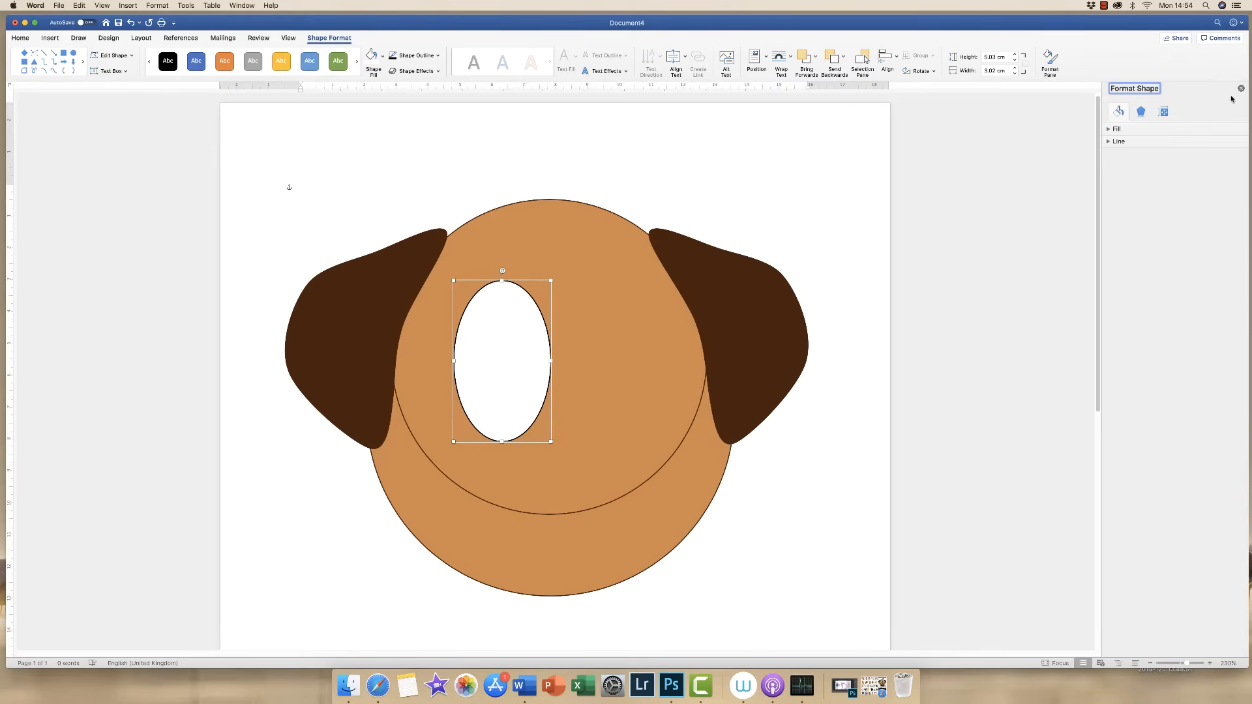
click(1109, 143)
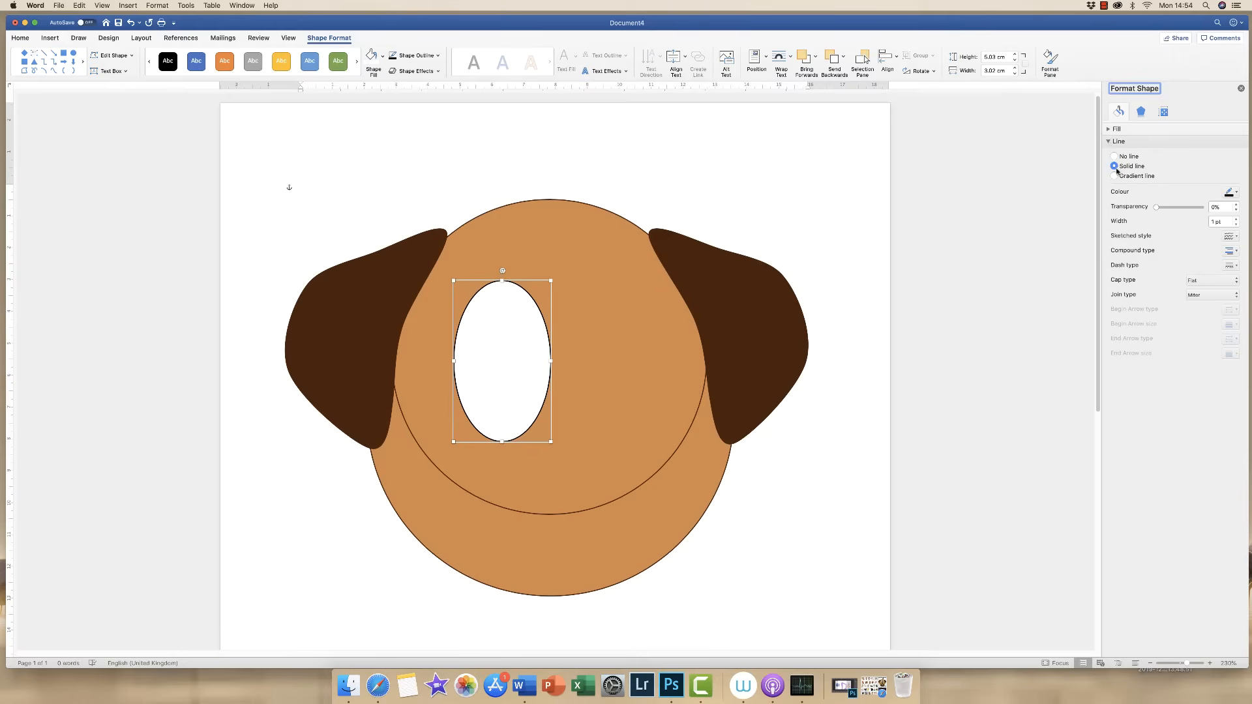
click(1236, 219)
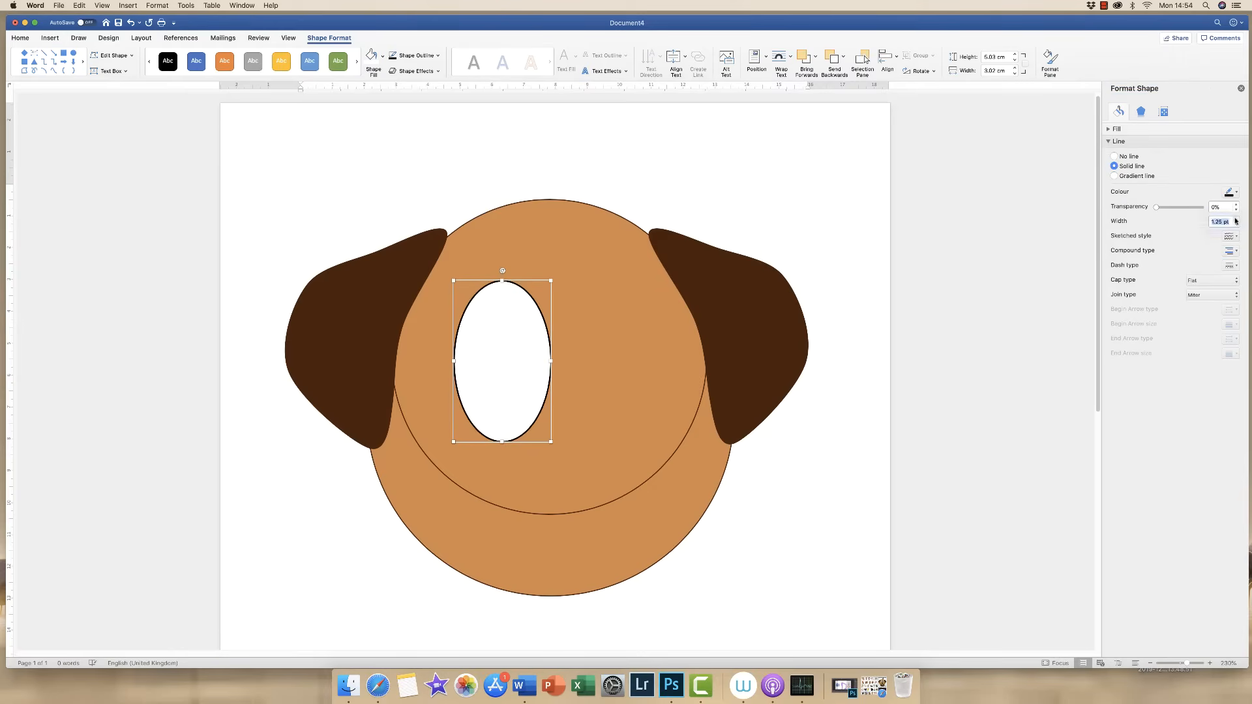
click(1236, 220)
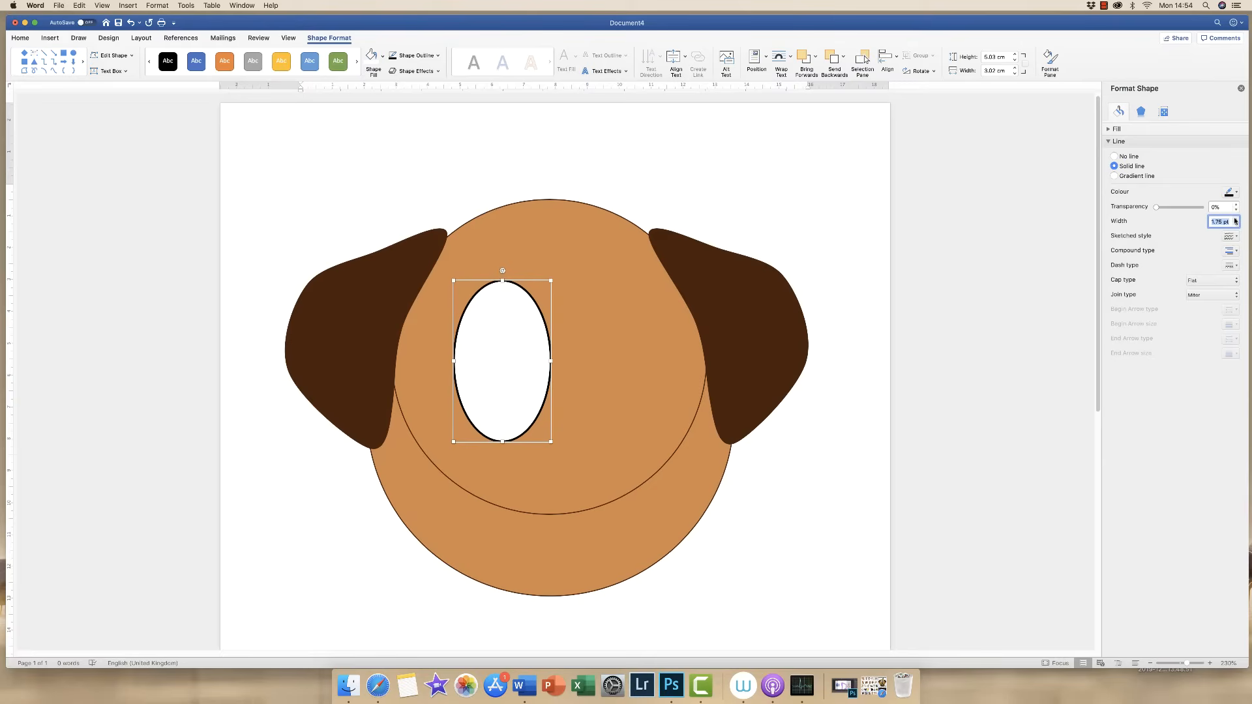
click(1236, 220)
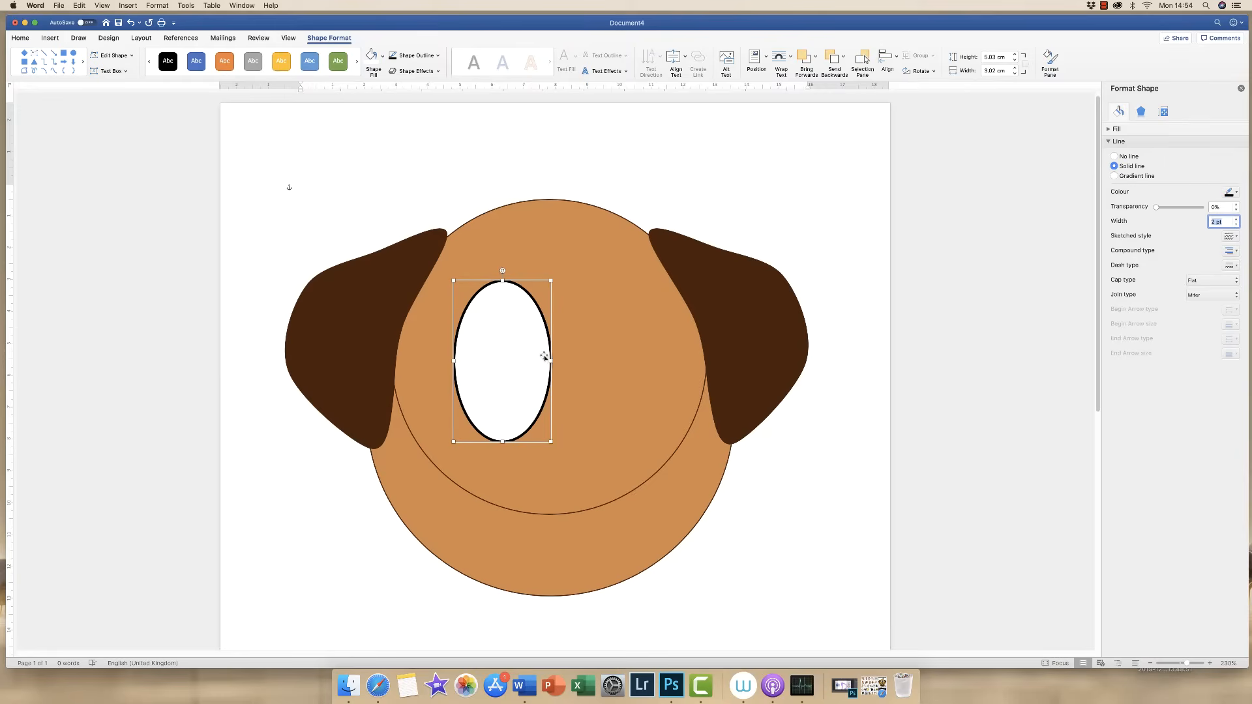
Duplicate the white oval and place the copy level with it, just to its right, as the second eye
click(19, 39)
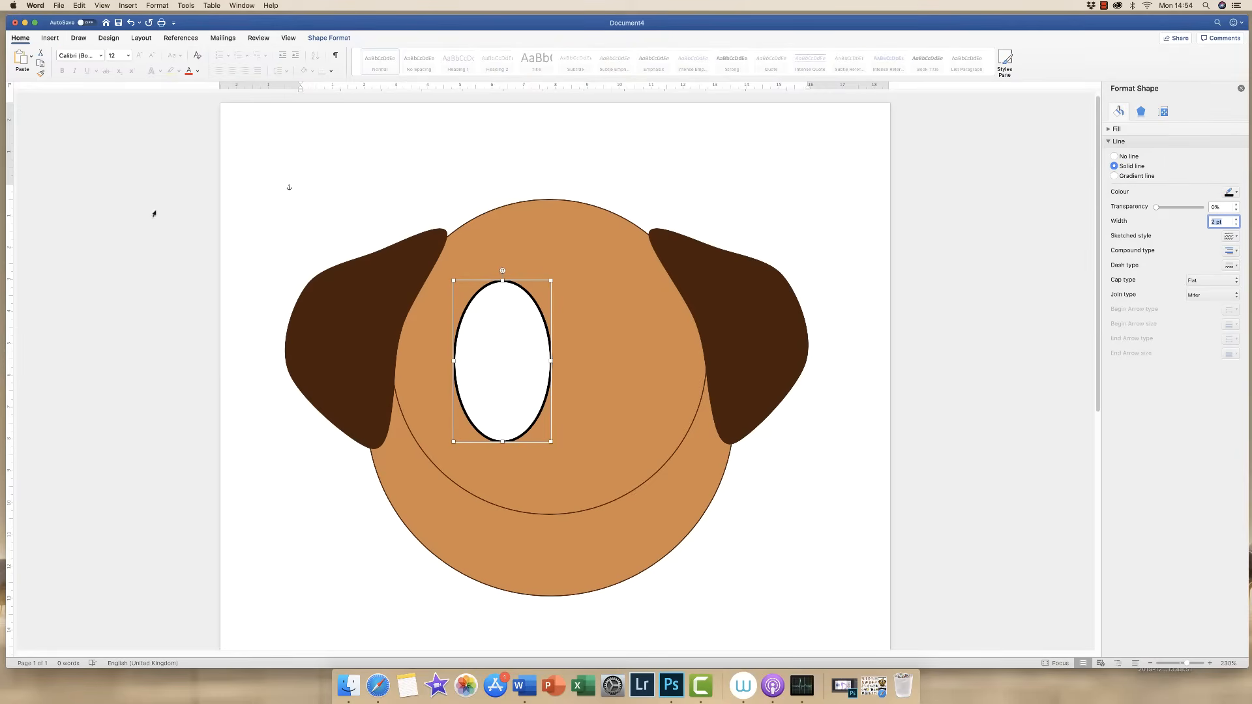
click(547, 246)
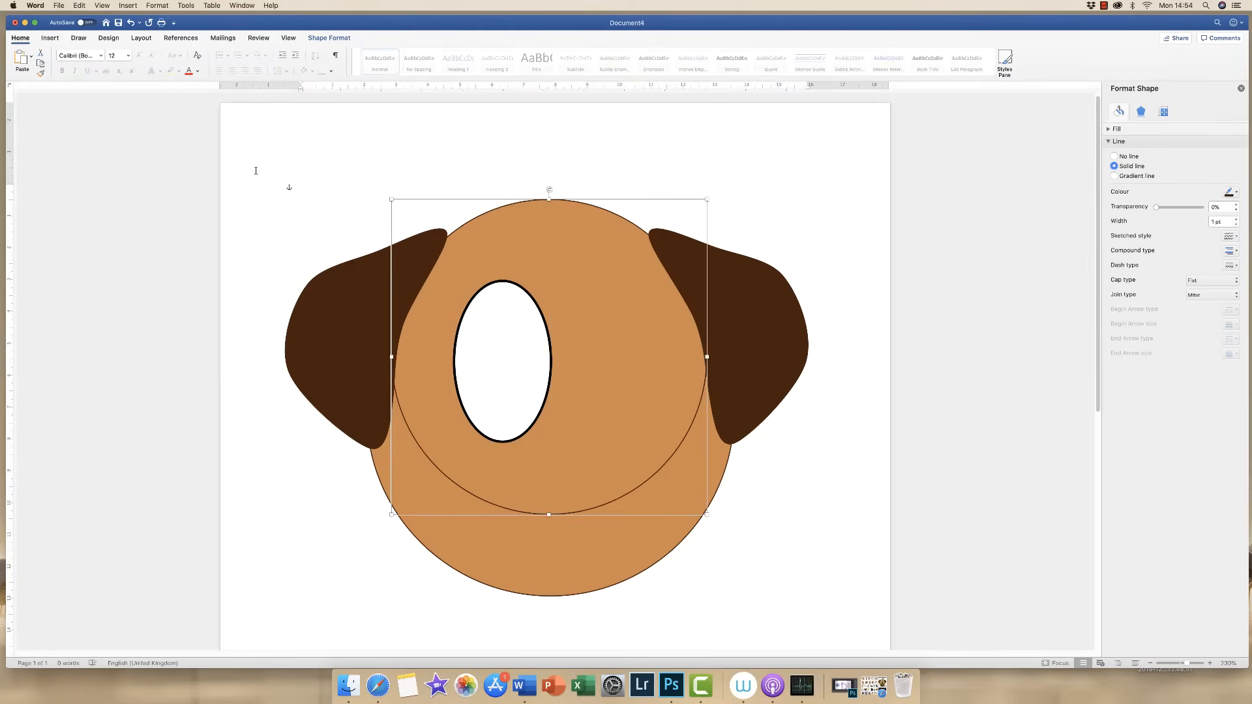
click(308, 159)
click(20, 60)
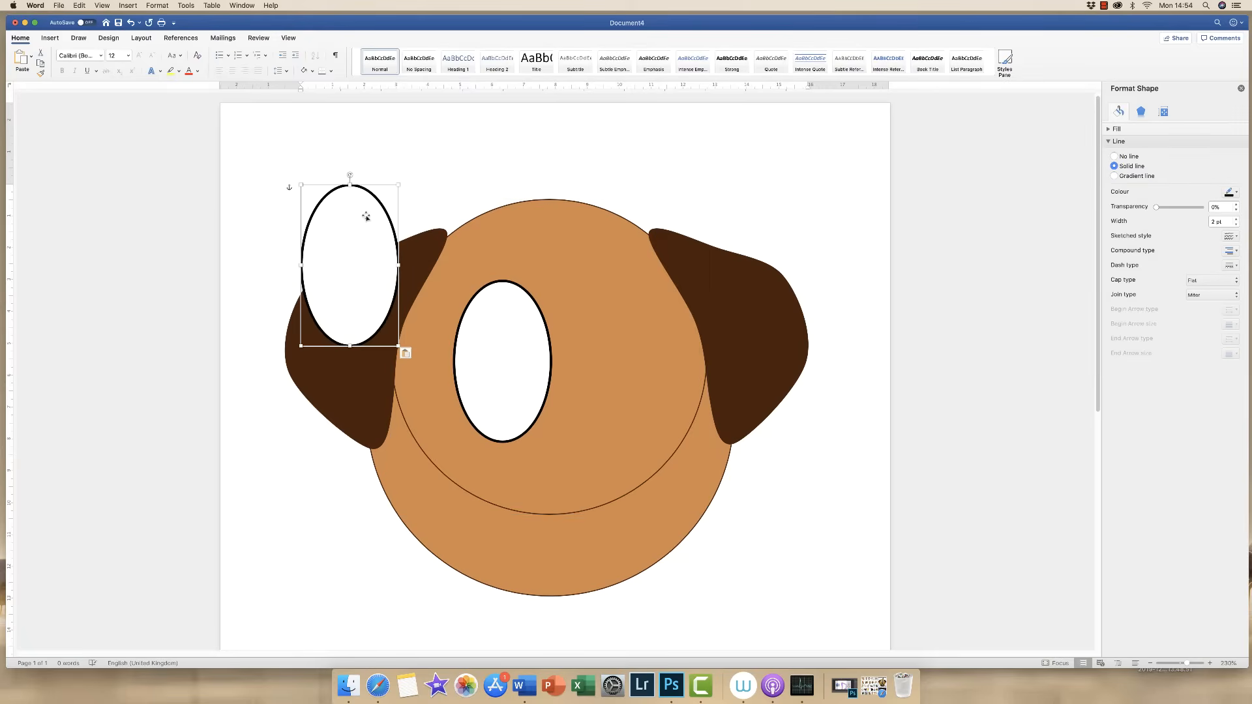
drag(344, 252, 599, 350)
click(676, 196)
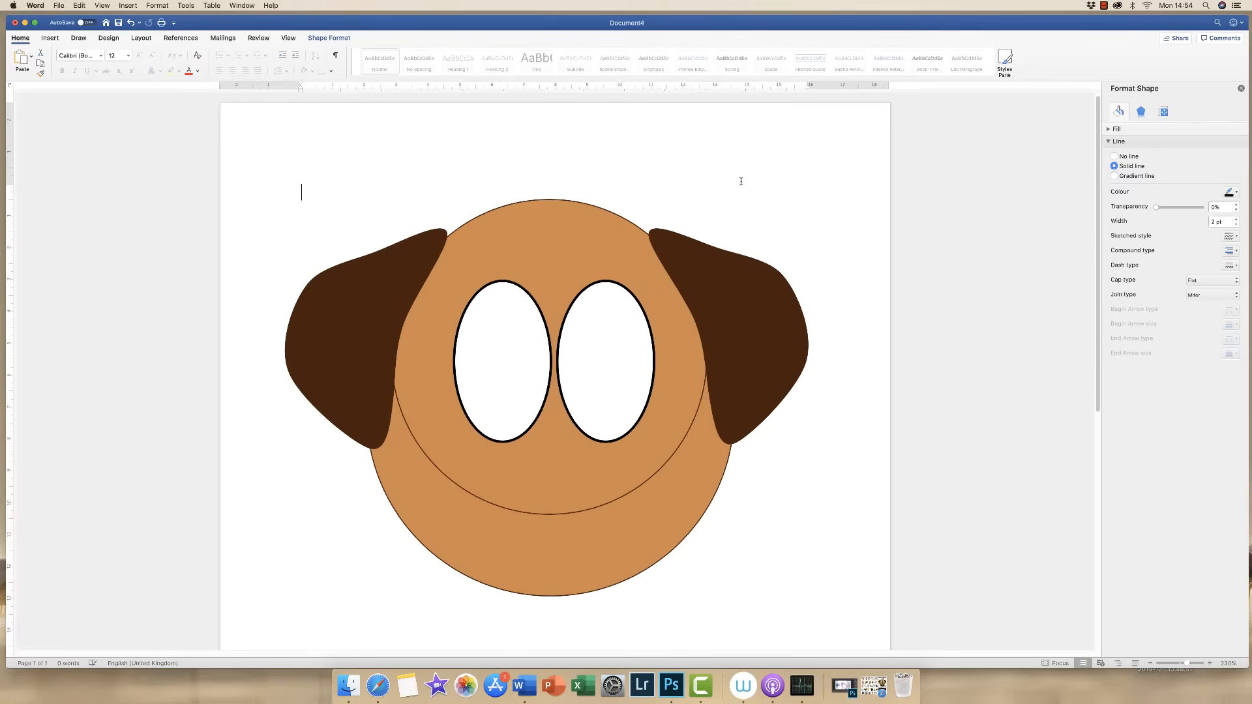
Draw a pupil oval about 1.75 cm high and 1.45 cm wide in the left eye's lower half and fill it with black
click(50, 38)
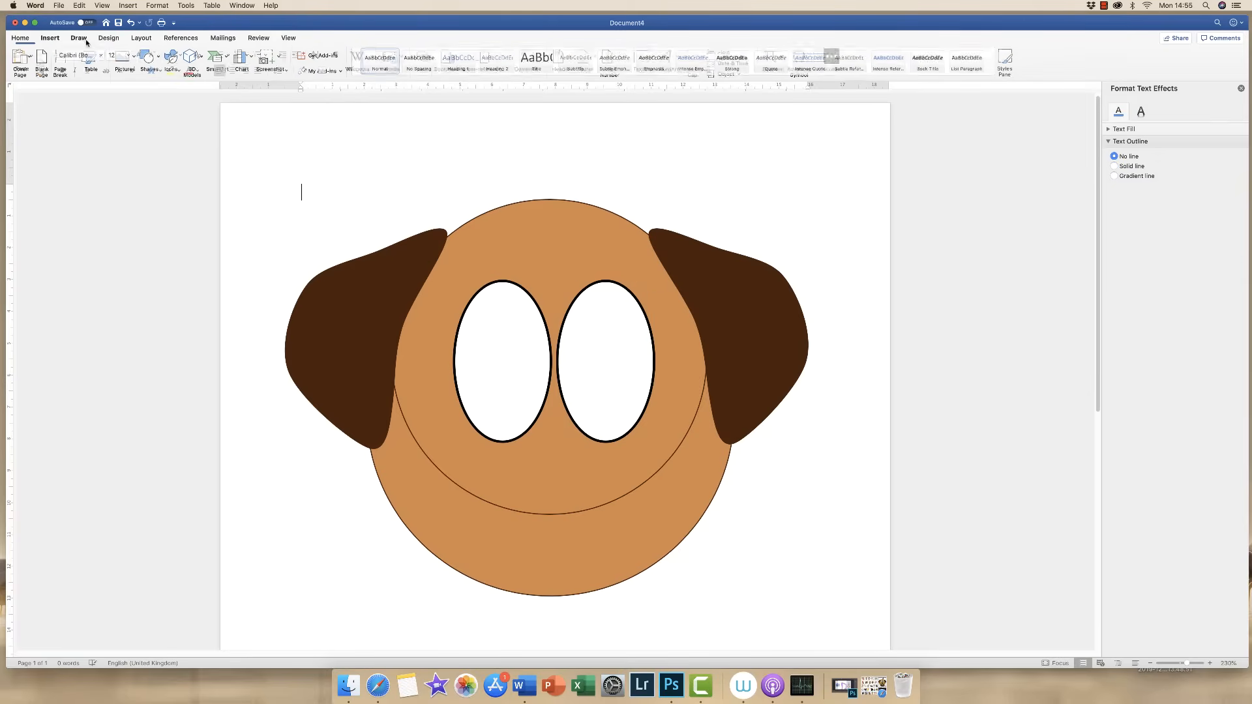
click(151, 57)
click(231, 86)
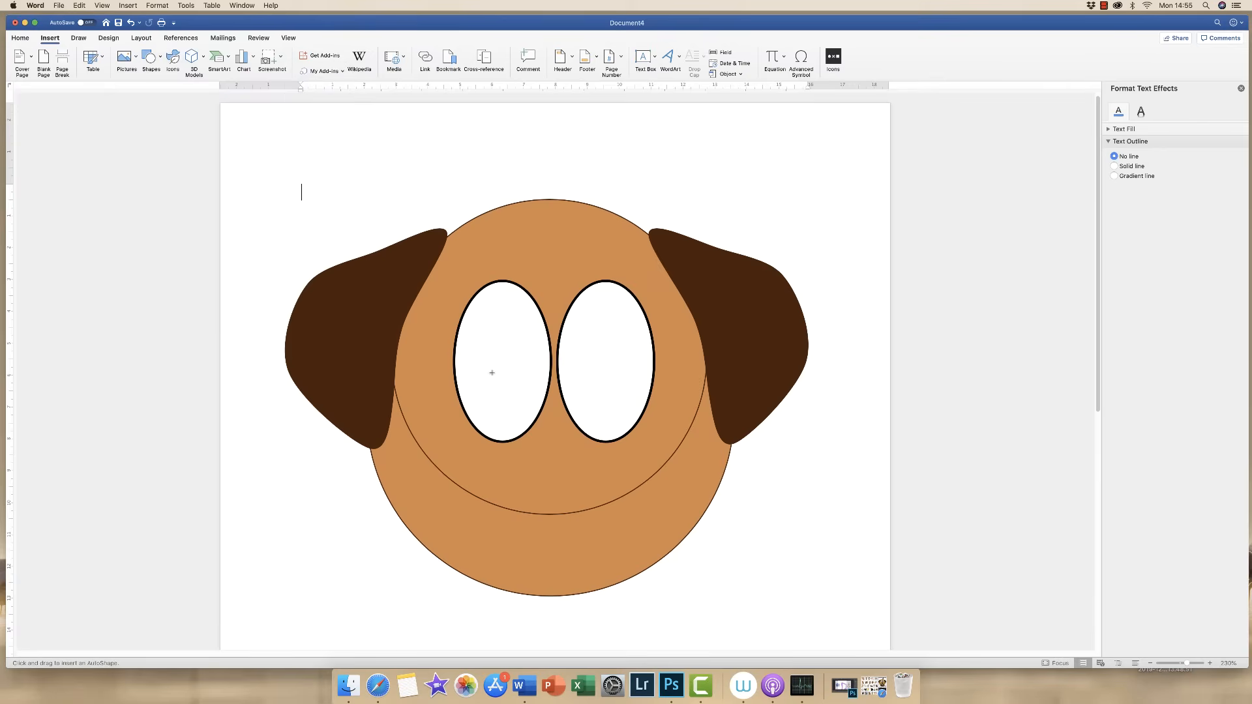
drag(490, 361, 529, 417)
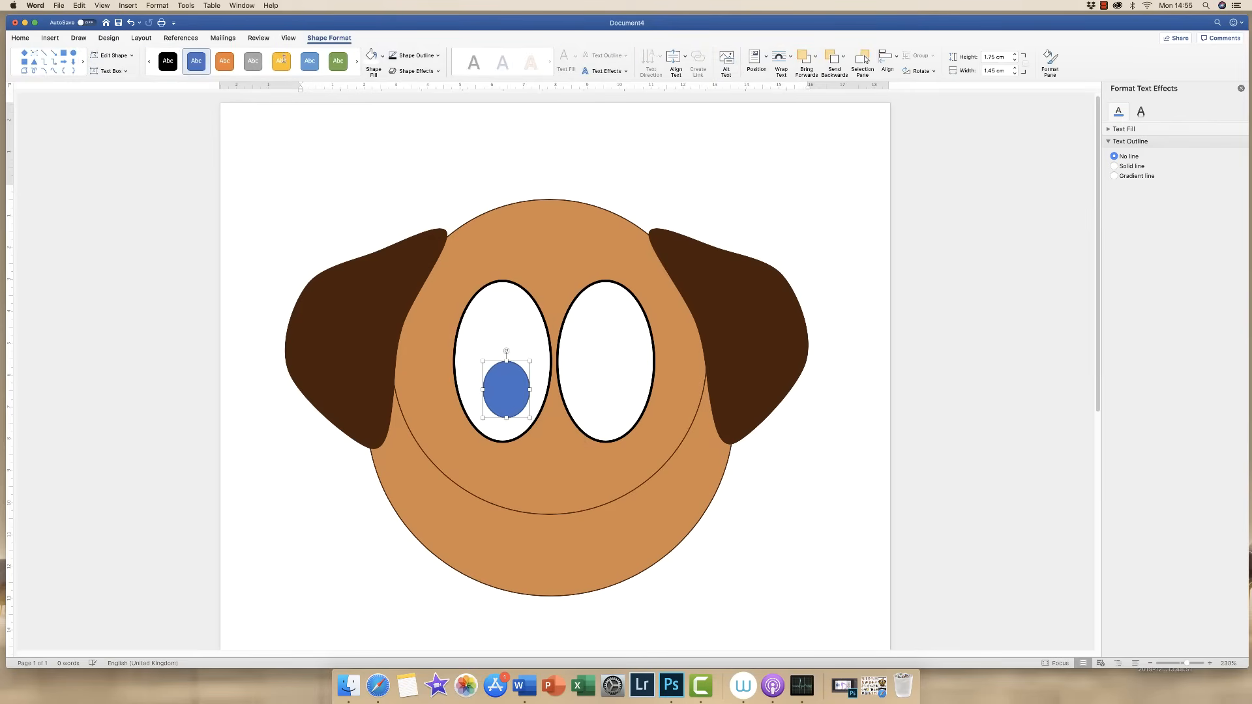
click(382, 61)
click(397, 103)
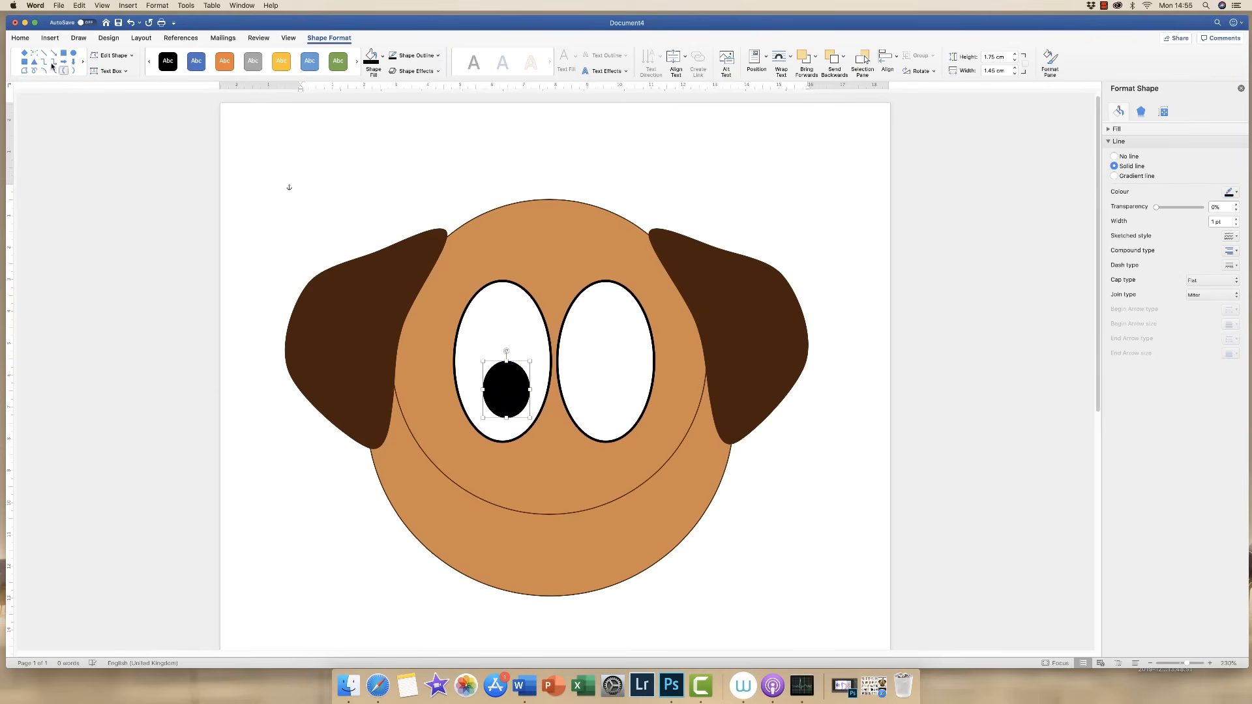
Duplicate the black pupil and place the copy in the lower half of the right eye
click(20, 40)
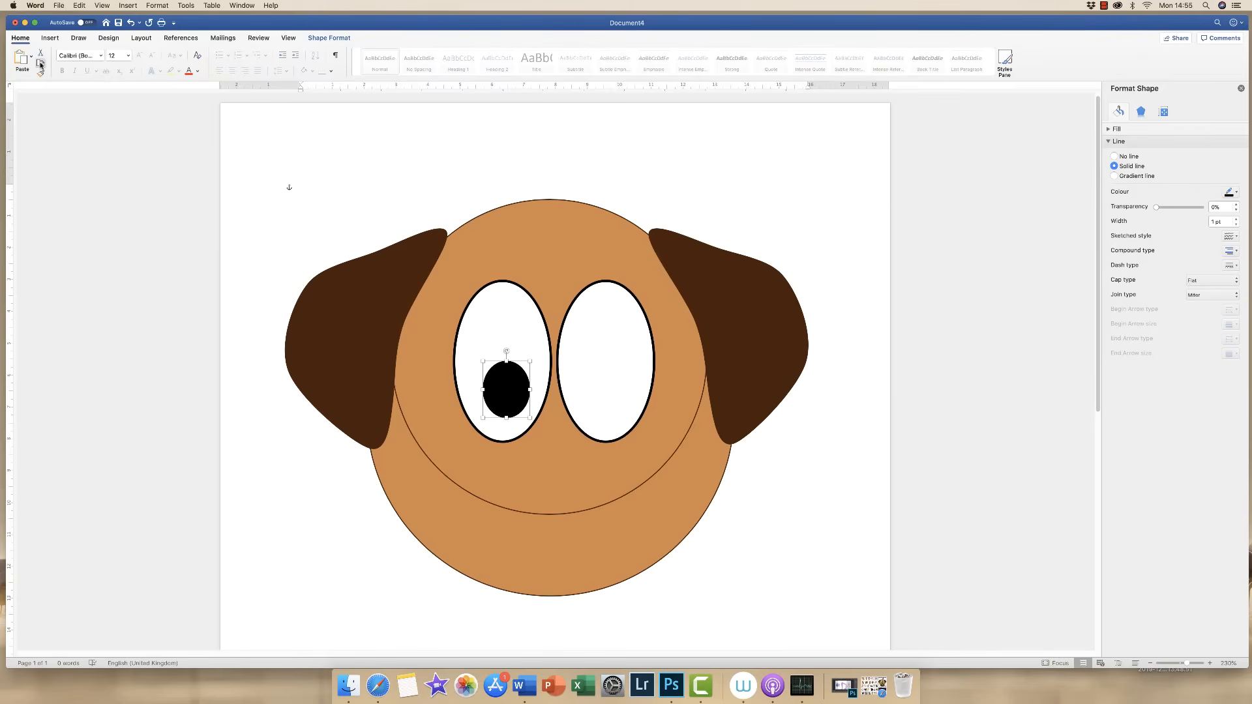
click(22, 58)
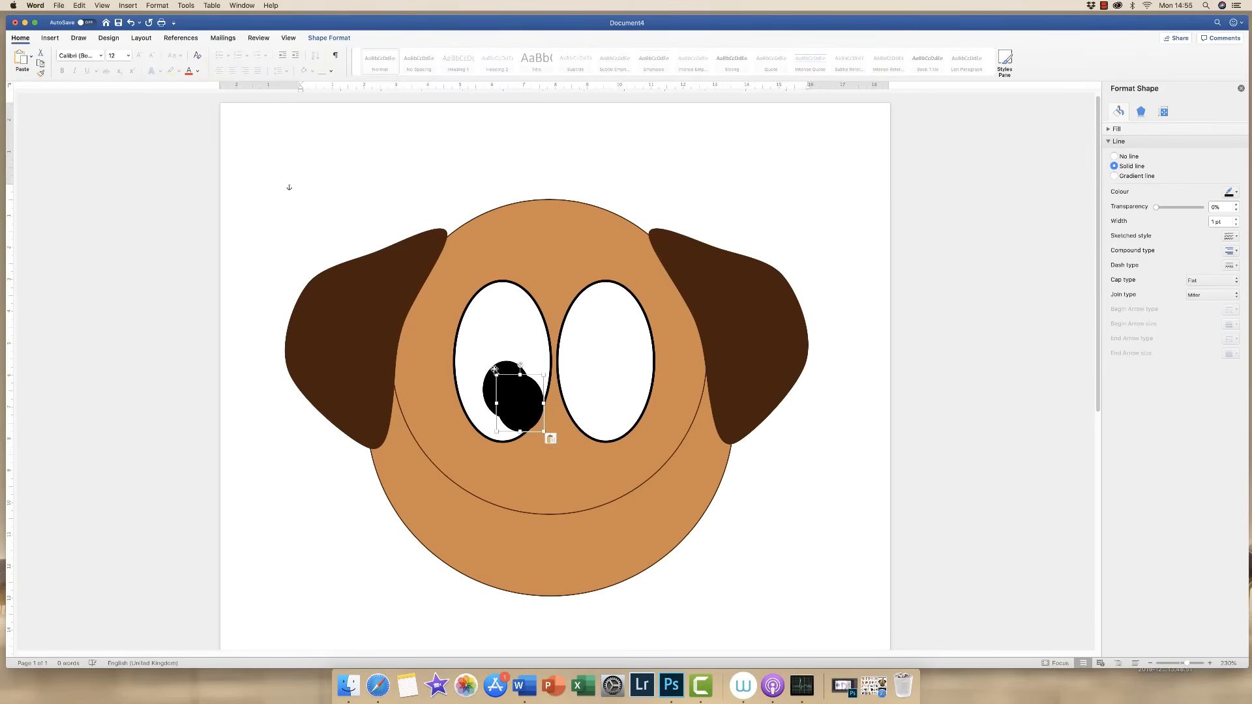
drag(525, 404, 602, 393)
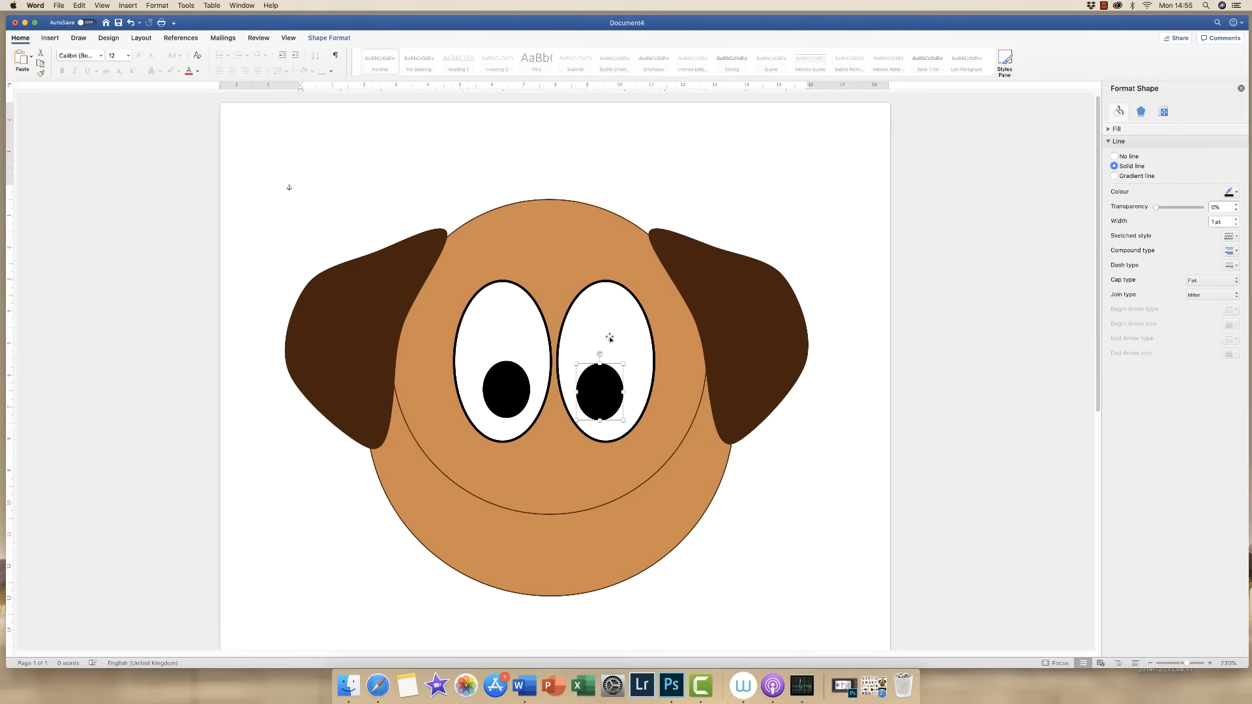
right_click(603, 394)
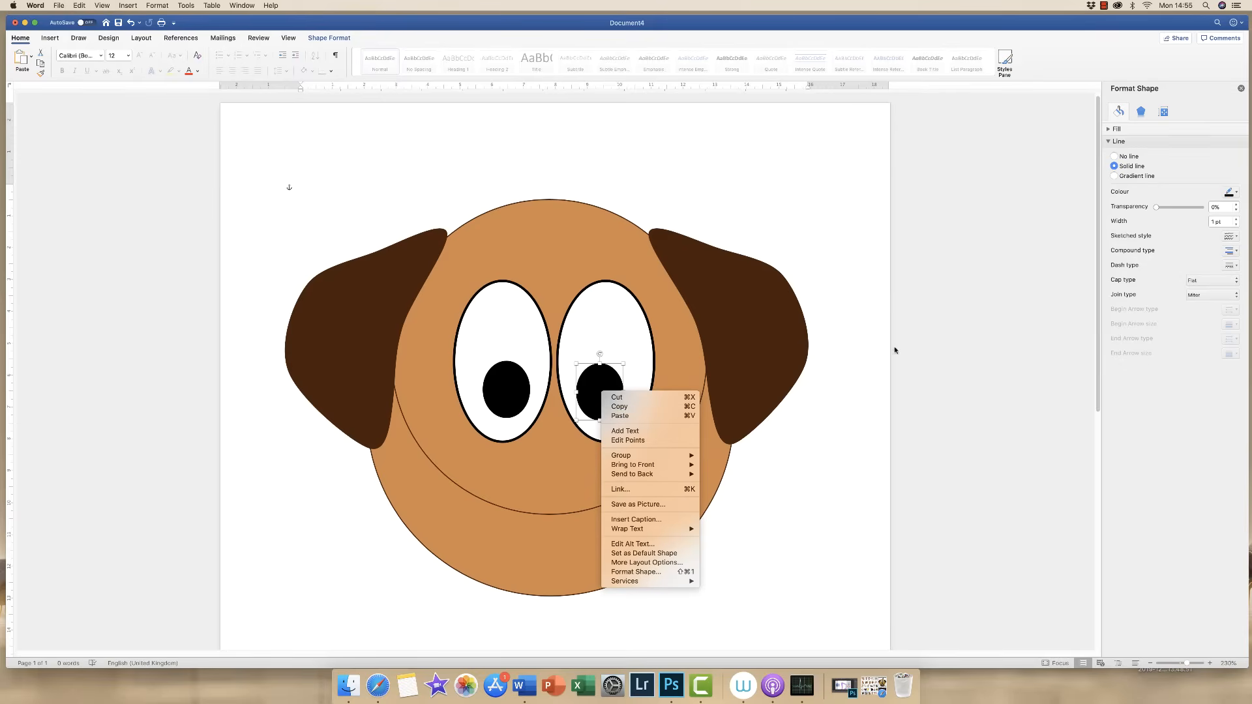
click(920, 354)
click(839, 385)
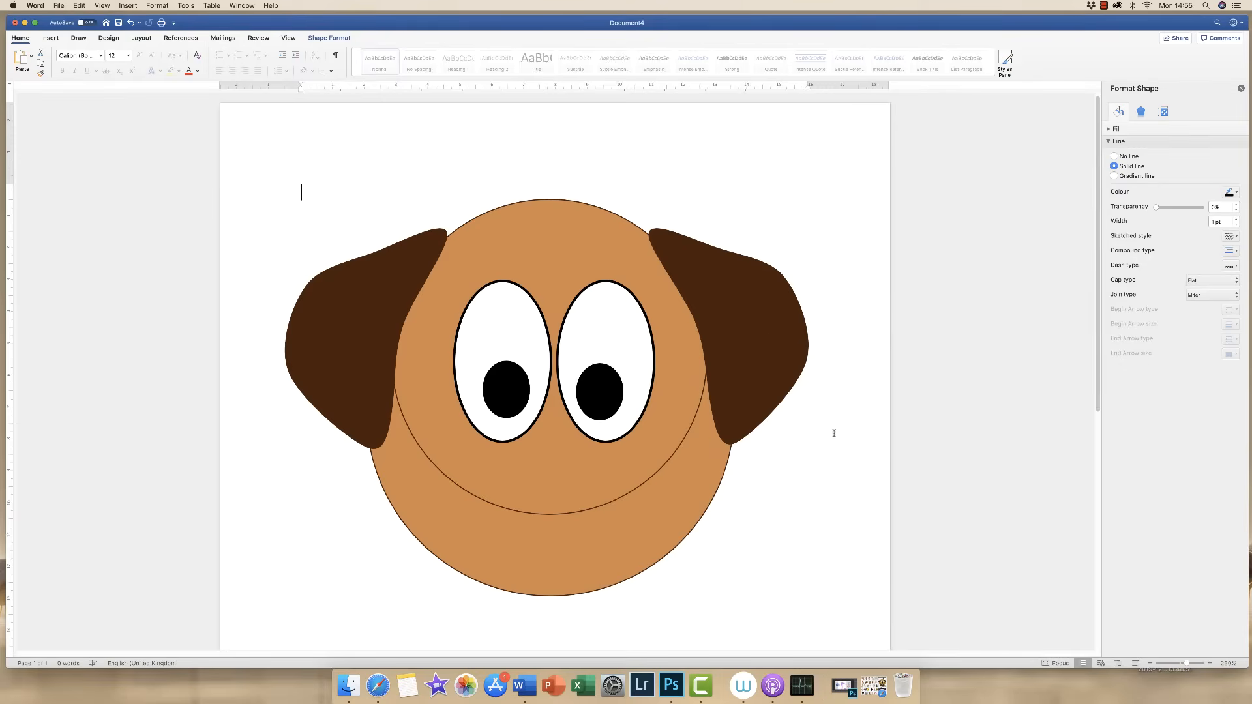
Draw a narrow triangle about 7.95 cm high and 2.26 cm wide over the head, tilt it about 30° clockwise and shift it up and right
drag(1098, 407, 1098, 405)
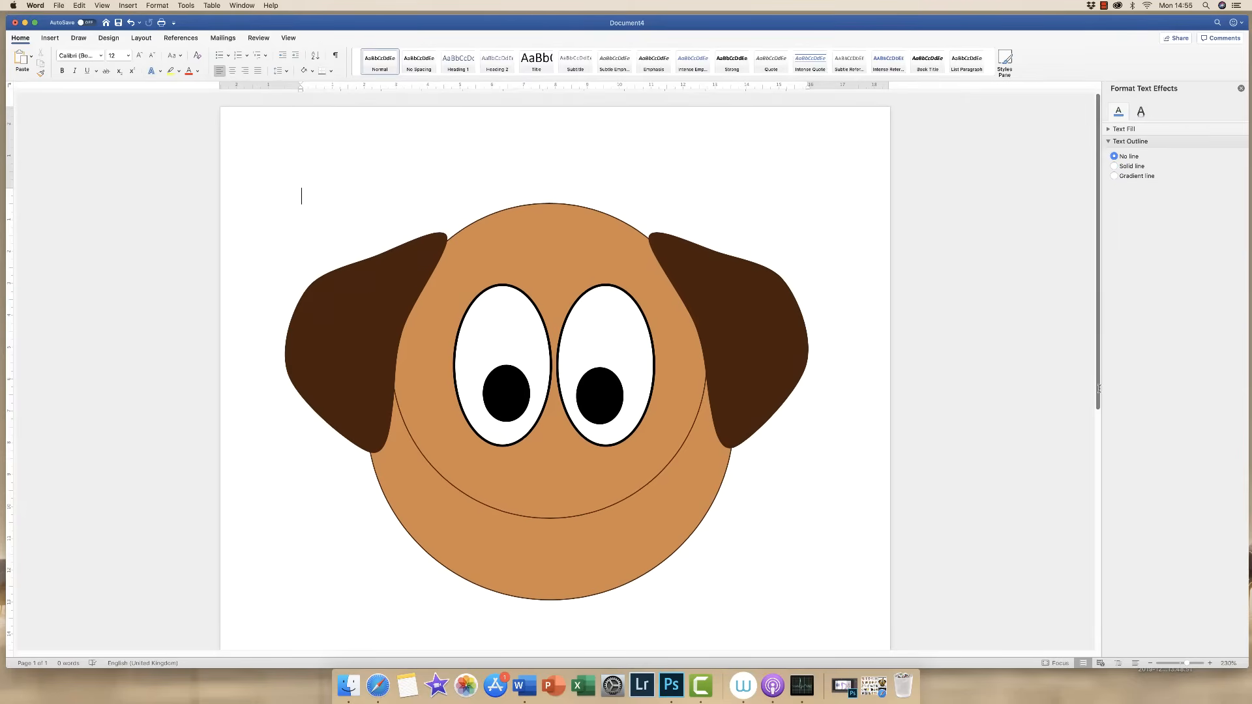
click(50, 38)
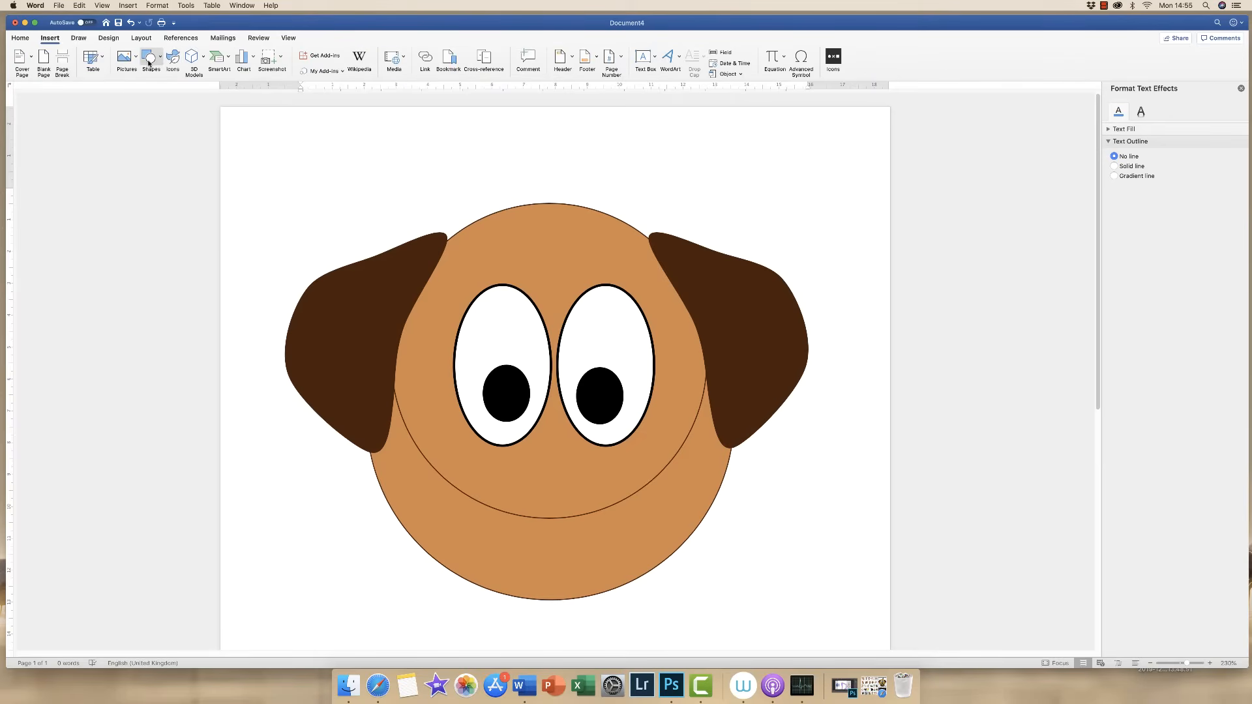
click(149, 59)
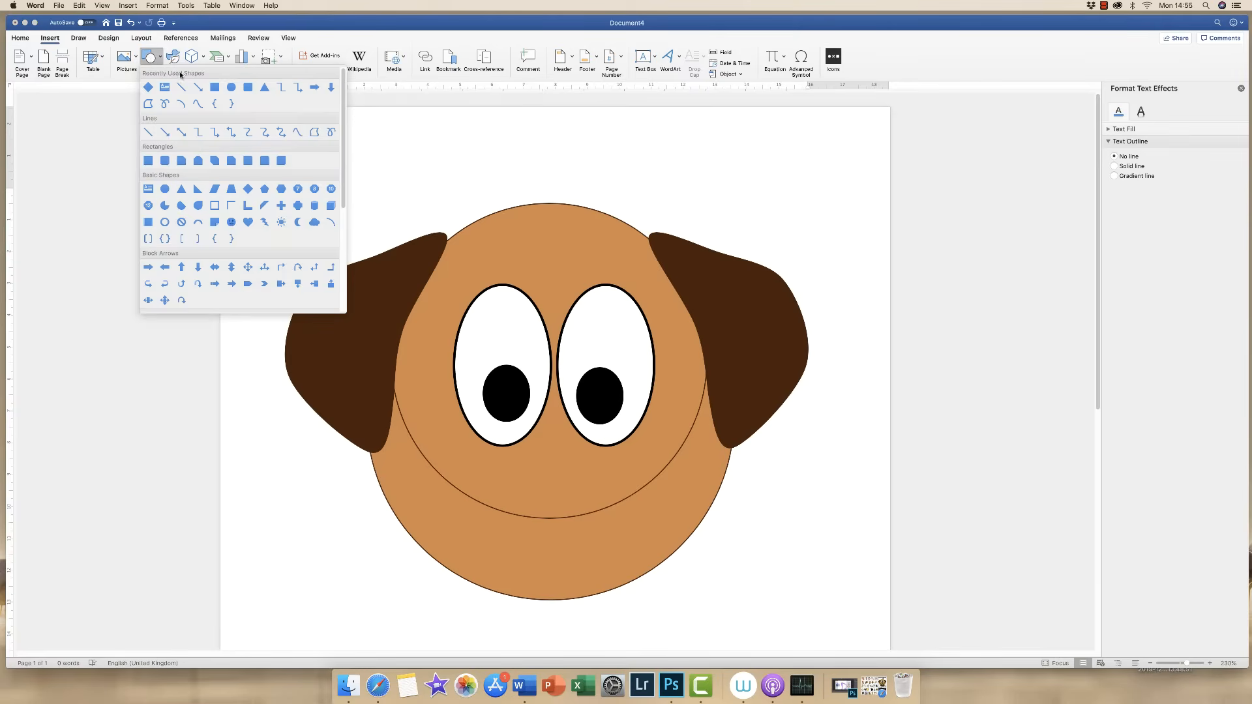
click(265, 88)
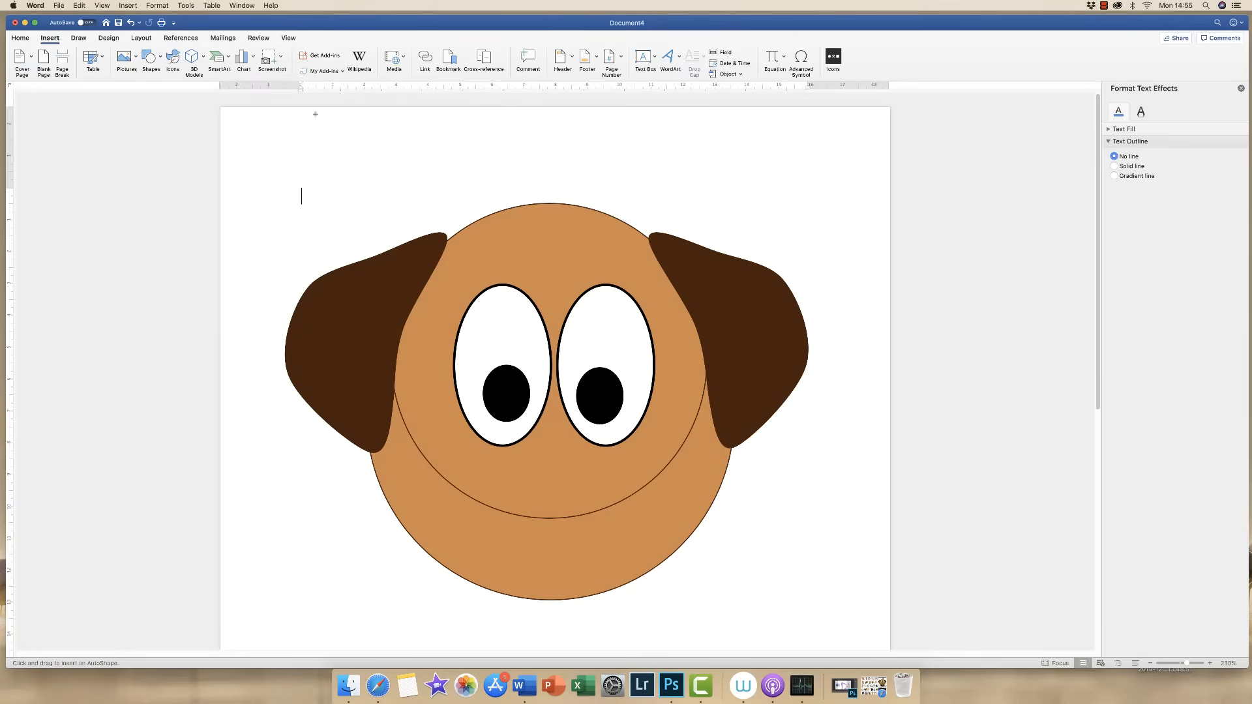
drag(614, 141, 541, 398)
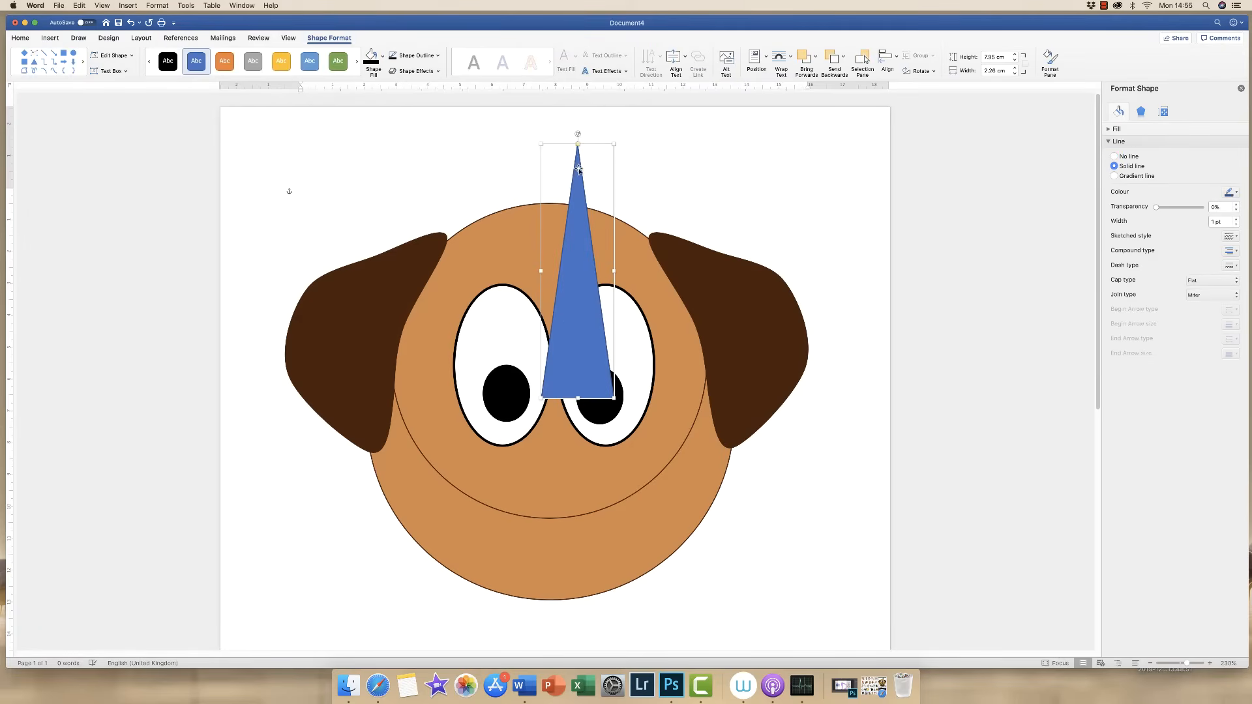
drag(578, 133, 641, 143)
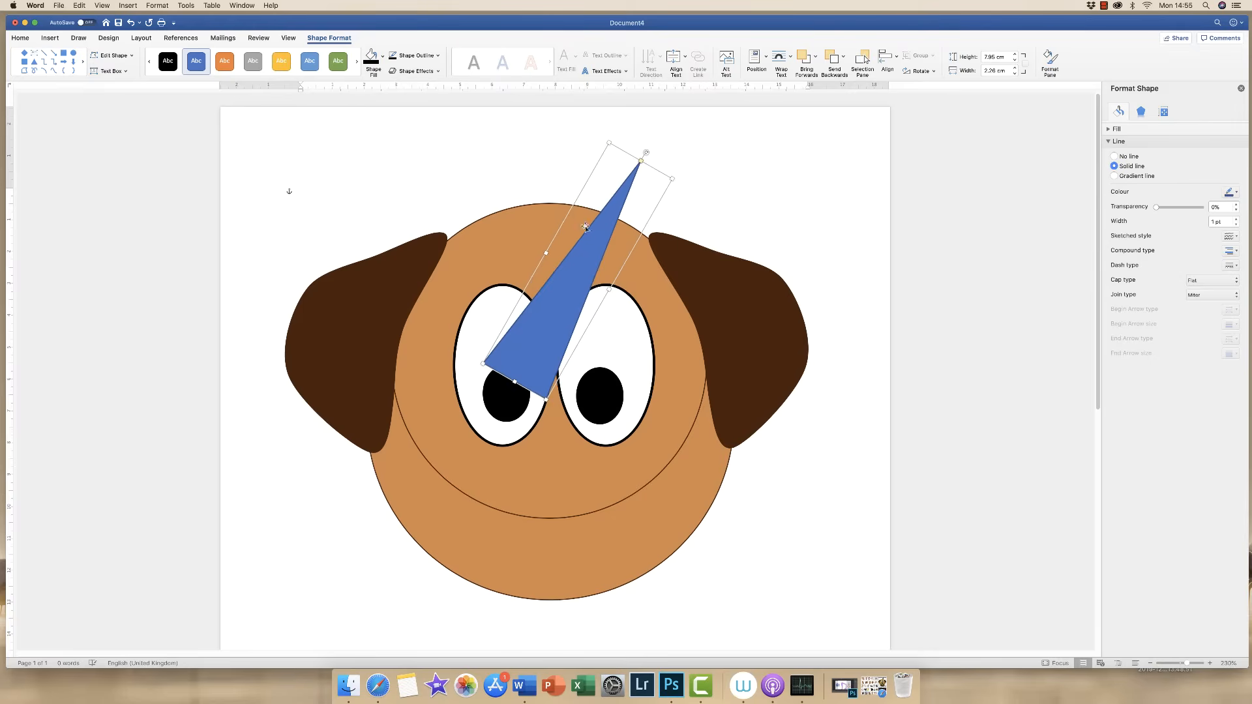
drag(565, 249, 625, 220)
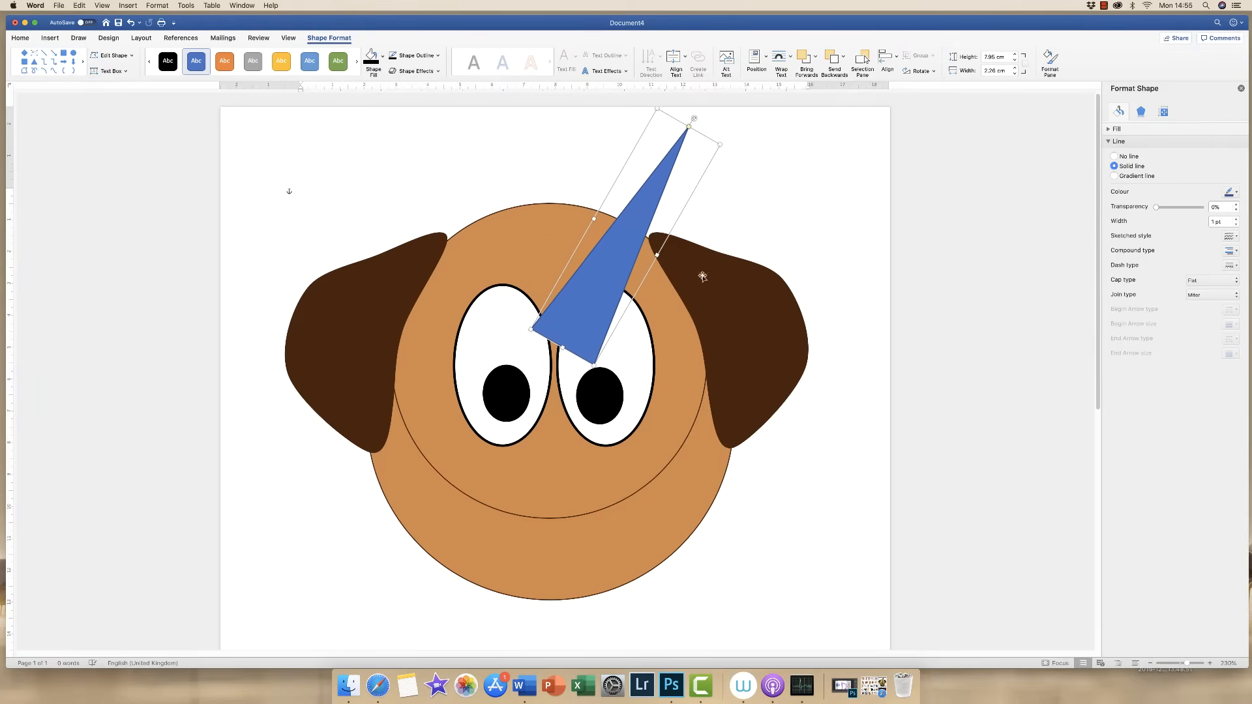
Move the two head circles, both eyes, both pupils and both ears down the page, leaving the blue triangle in place
drag(1098, 403, 1098, 402)
drag(1187, 663, 1179, 663)
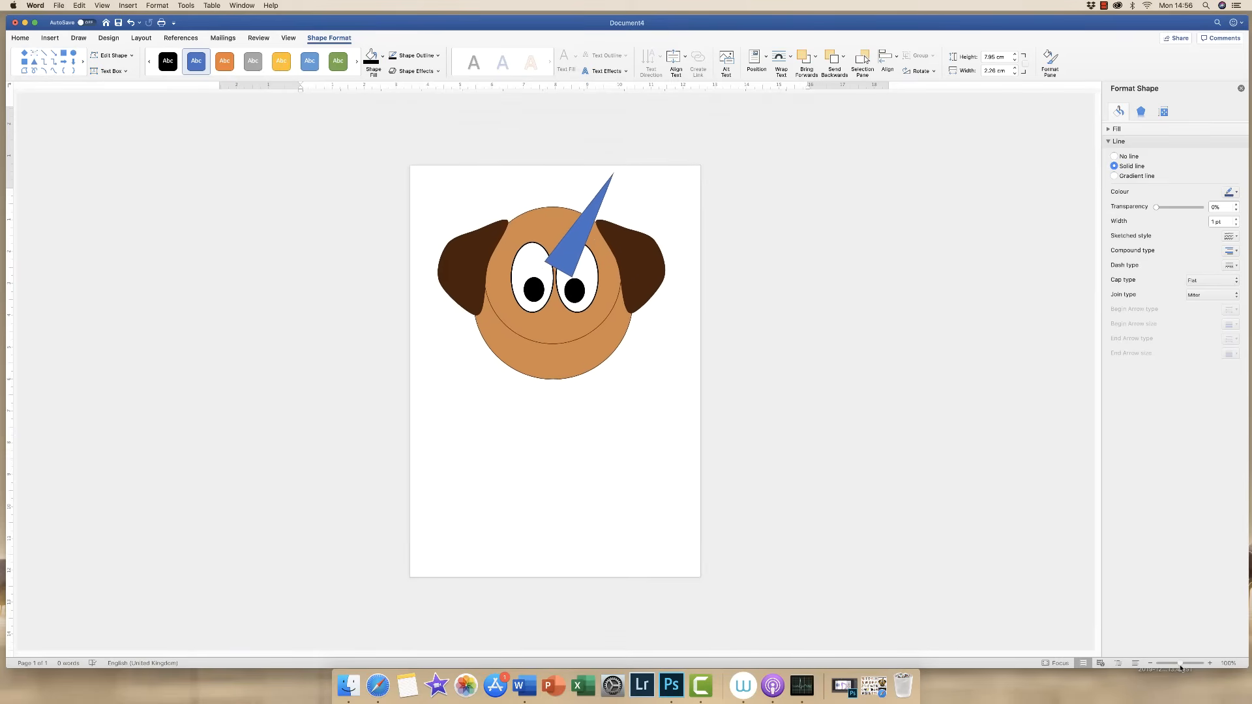
drag(554, 366, 553, 411)
drag(549, 323, 545, 366)
drag(532, 309, 529, 356)
drag(587, 300, 585, 347)
drag(534, 292, 534, 339)
drag(575, 297, 571, 344)
drag(630, 285, 625, 328)
drag(484, 262, 481, 304)
Nudge the large head circle and the right pupil slightly to the left
click(567, 424)
key(Left)
key(Left)
key(Left)
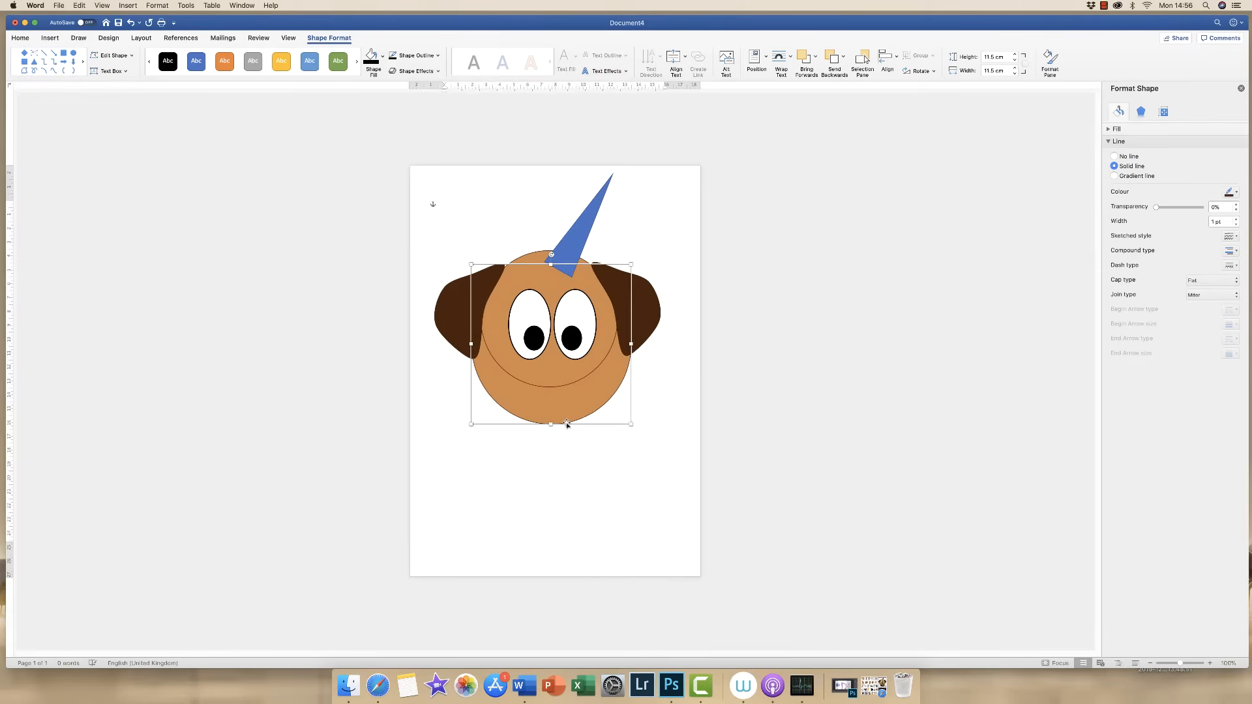
click(571, 338)
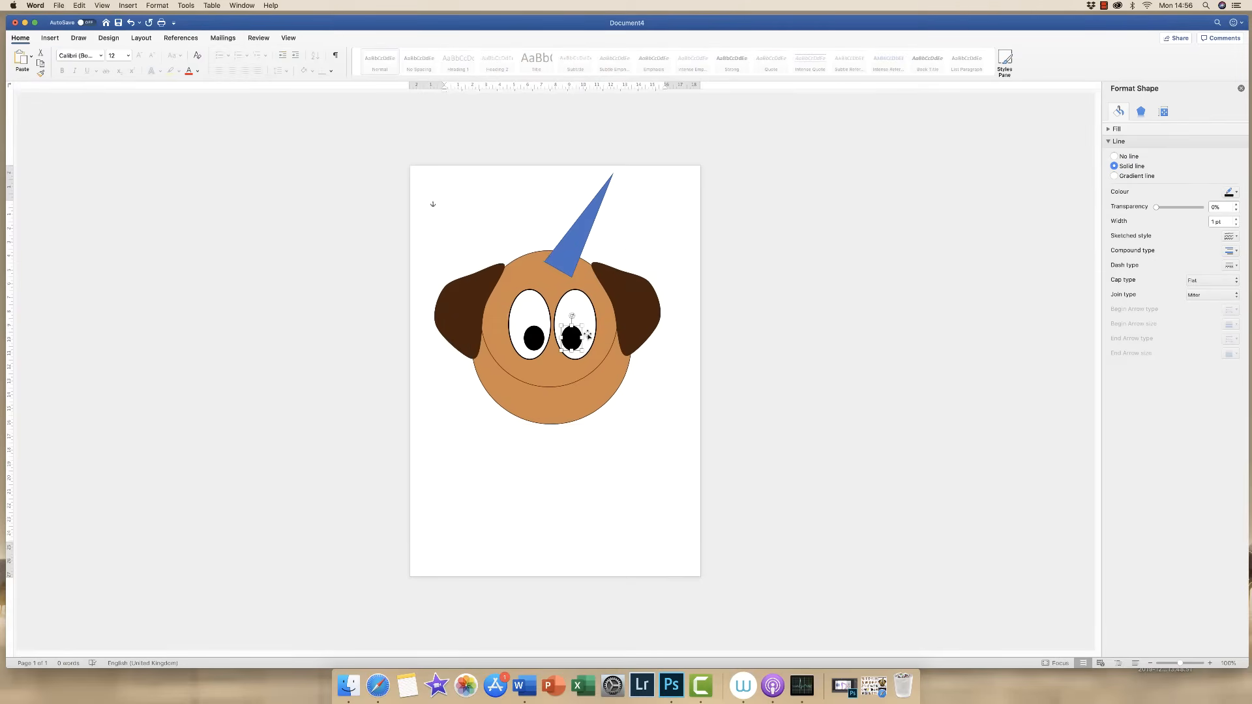
key(Left)
key(Left)
click(549, 404)
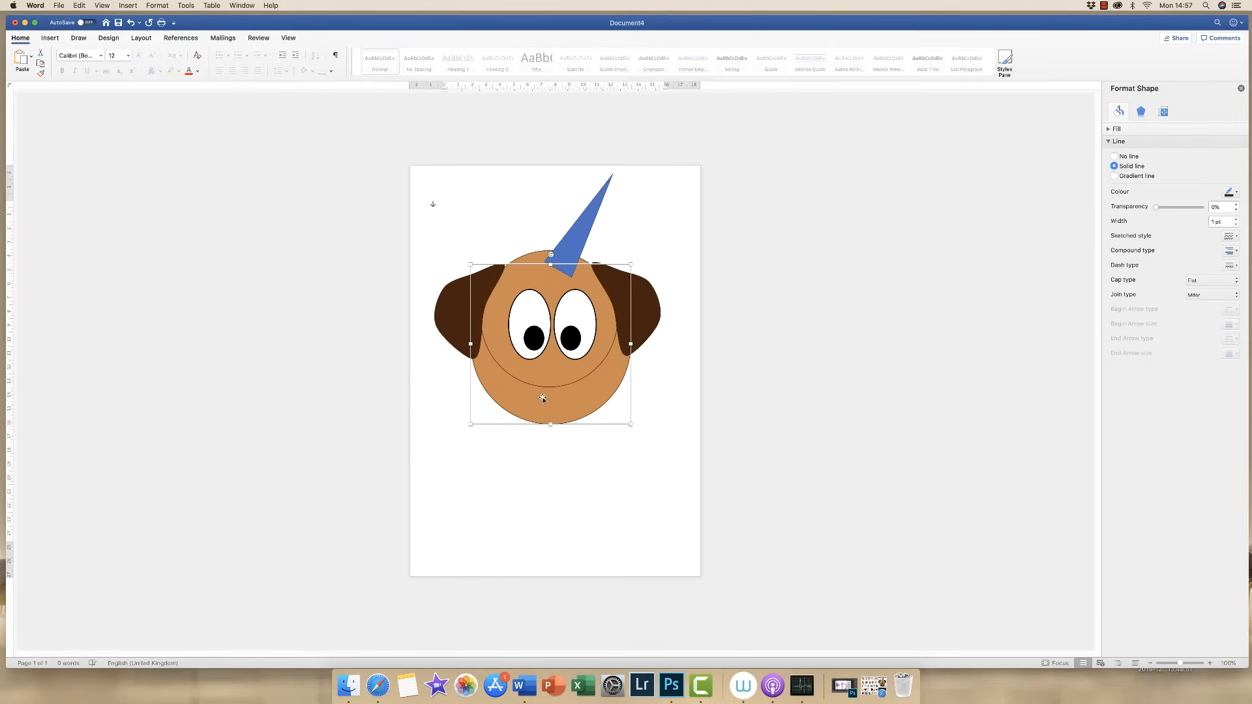
Edit the blue triangle's points, making its tip a smooth point and pulling it right and slightly down
click(583, 228)
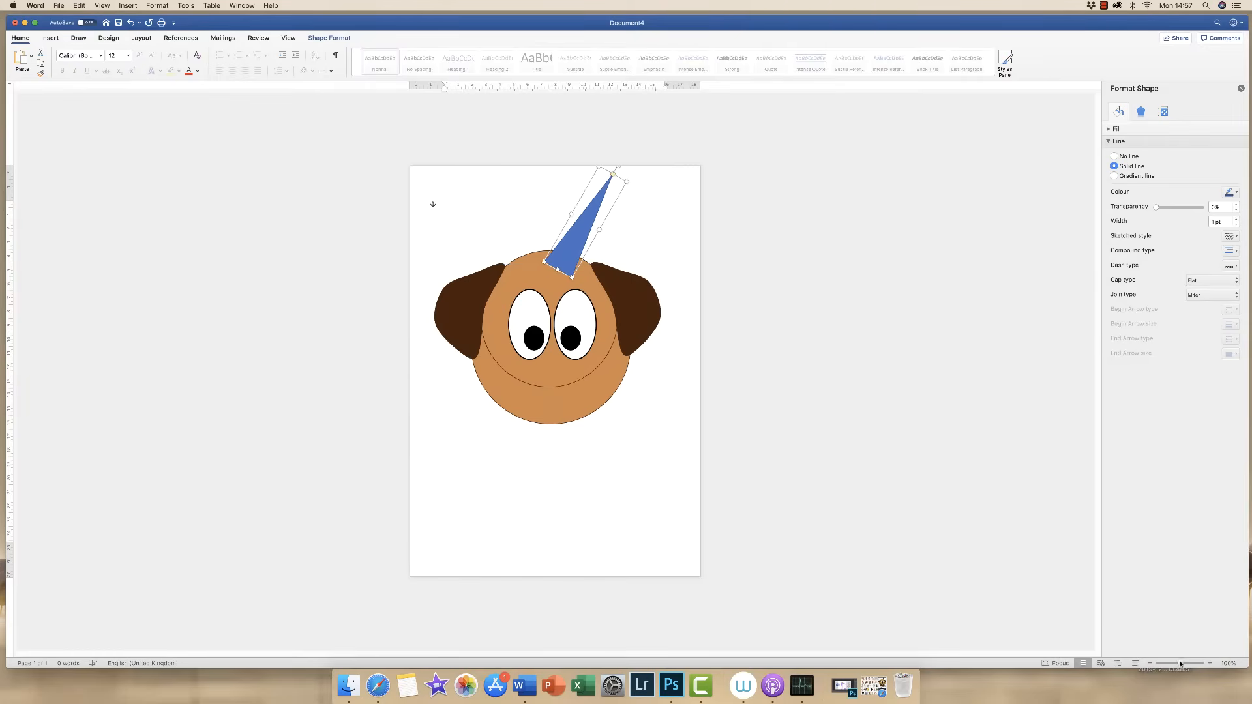
drag(1180, 663, 1188, 663)
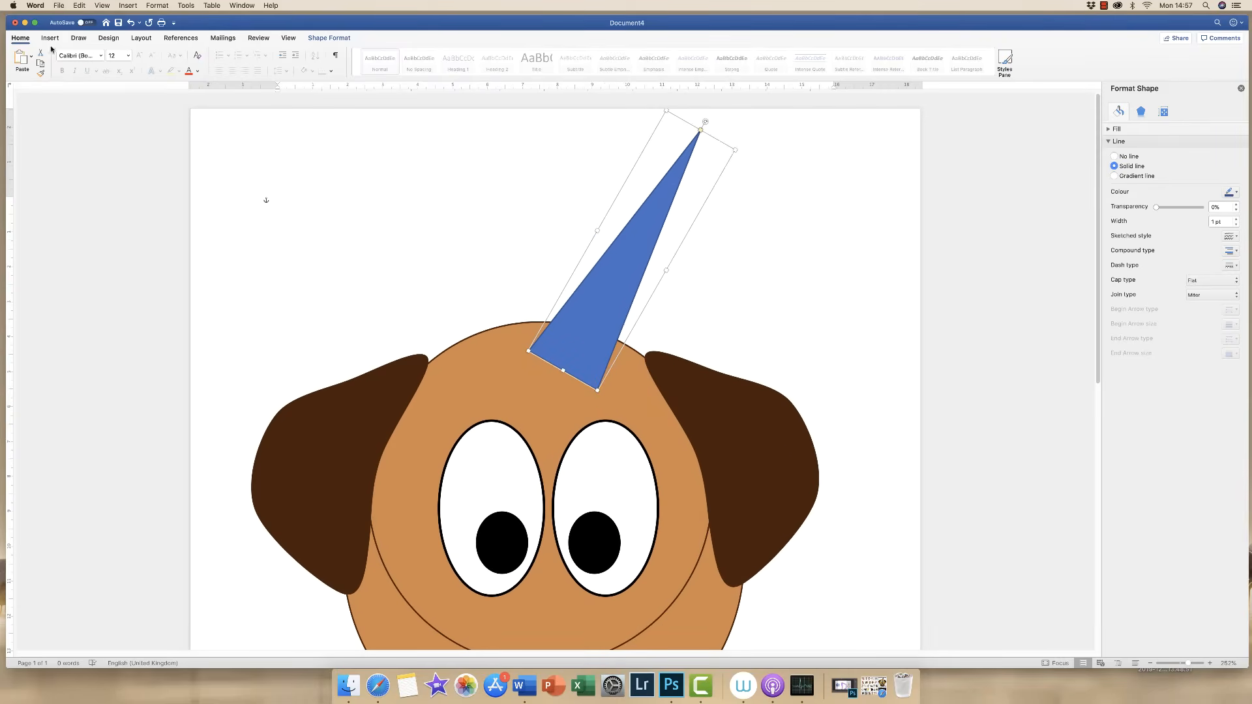
click(323, 39)
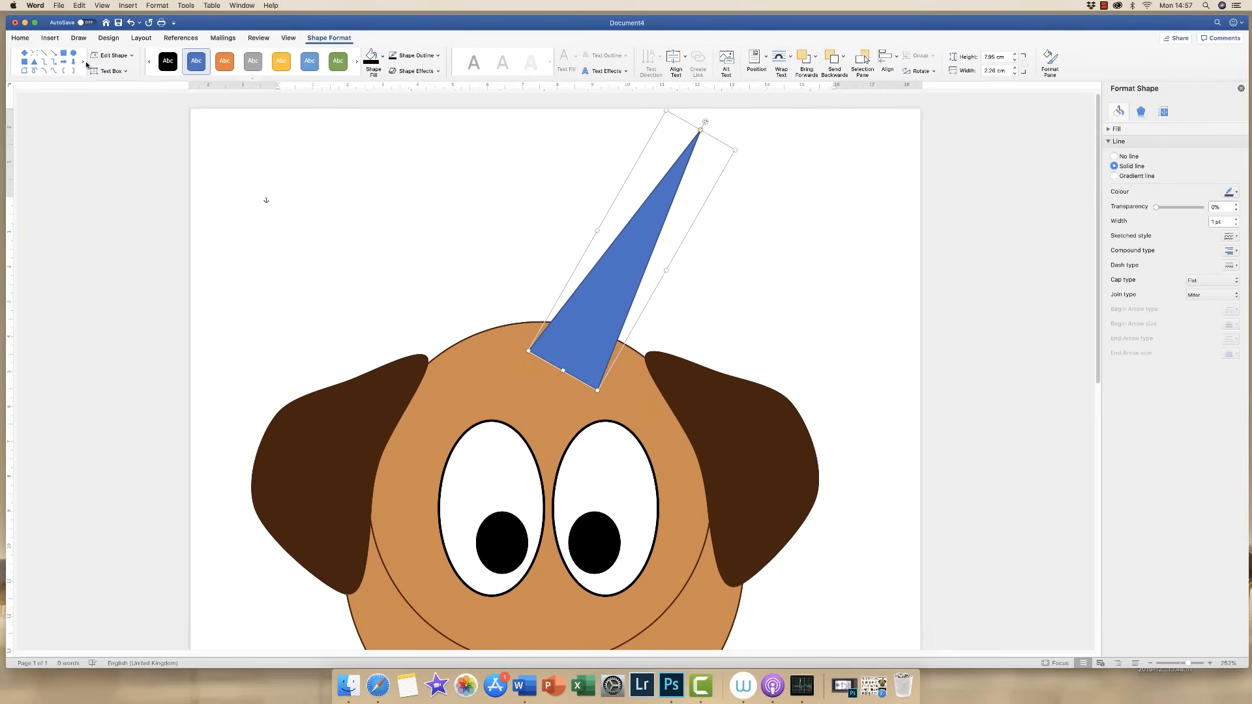
click(114, 56)
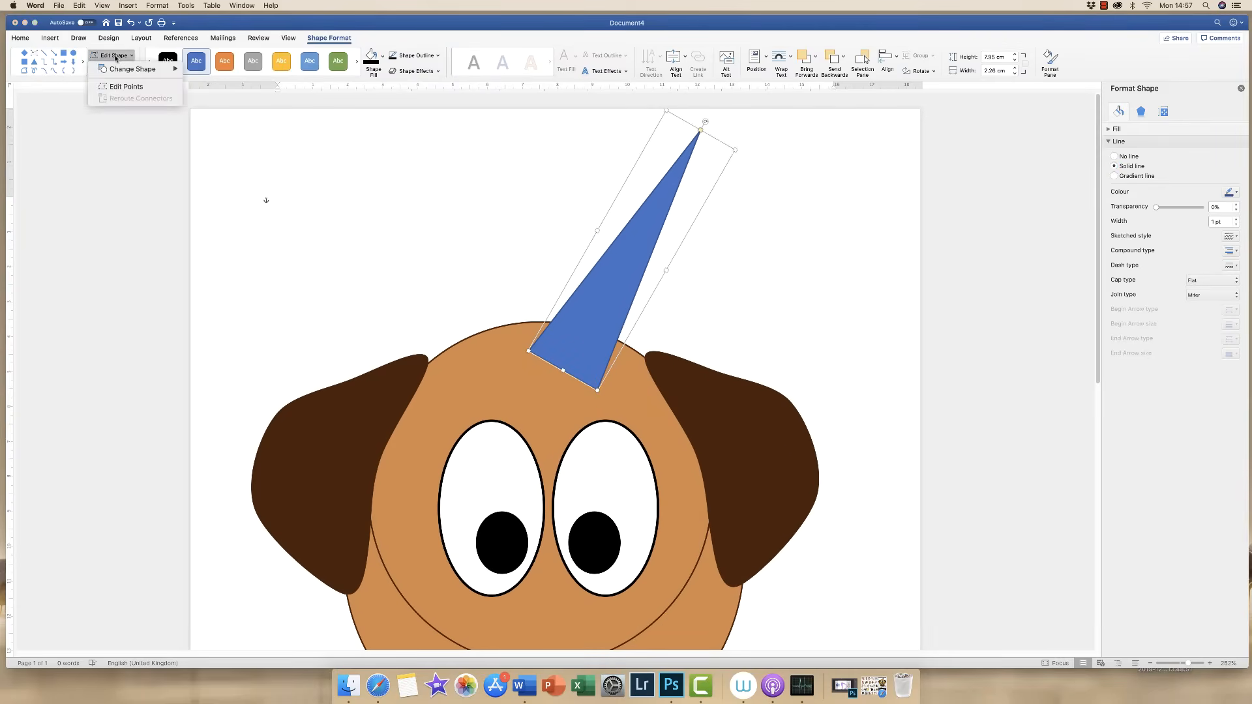
click(123, 87)
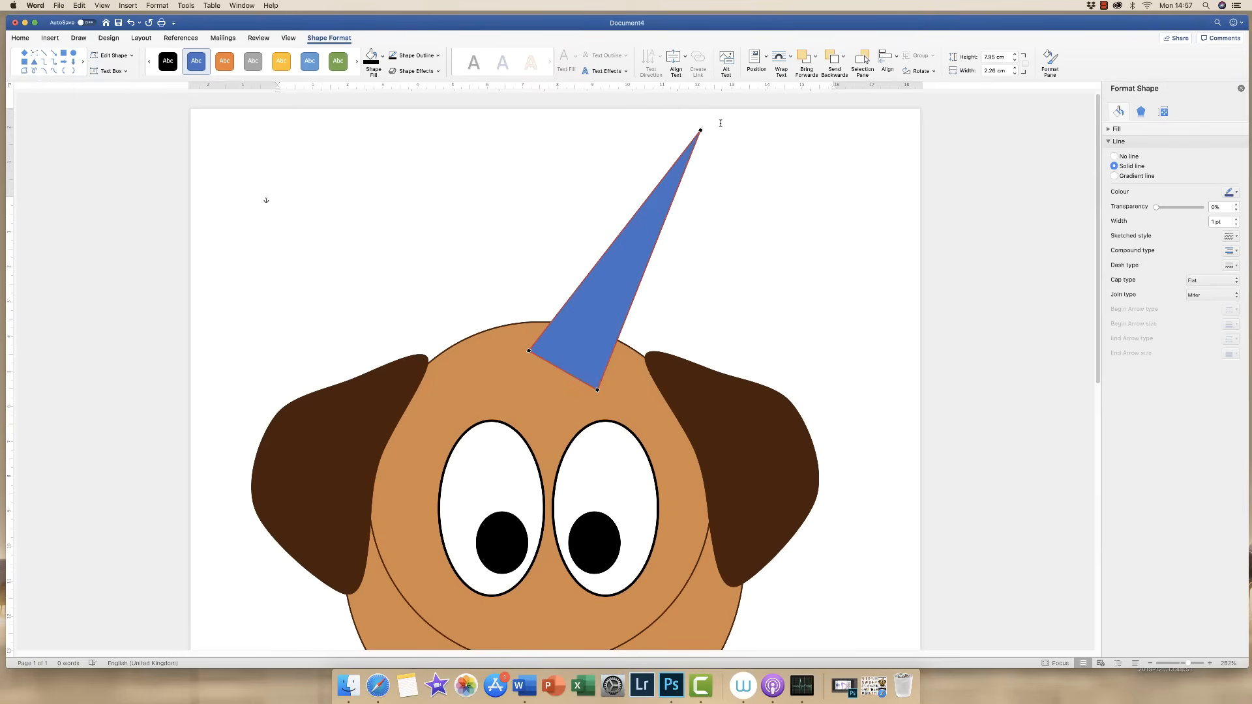
right_click(700, 130)
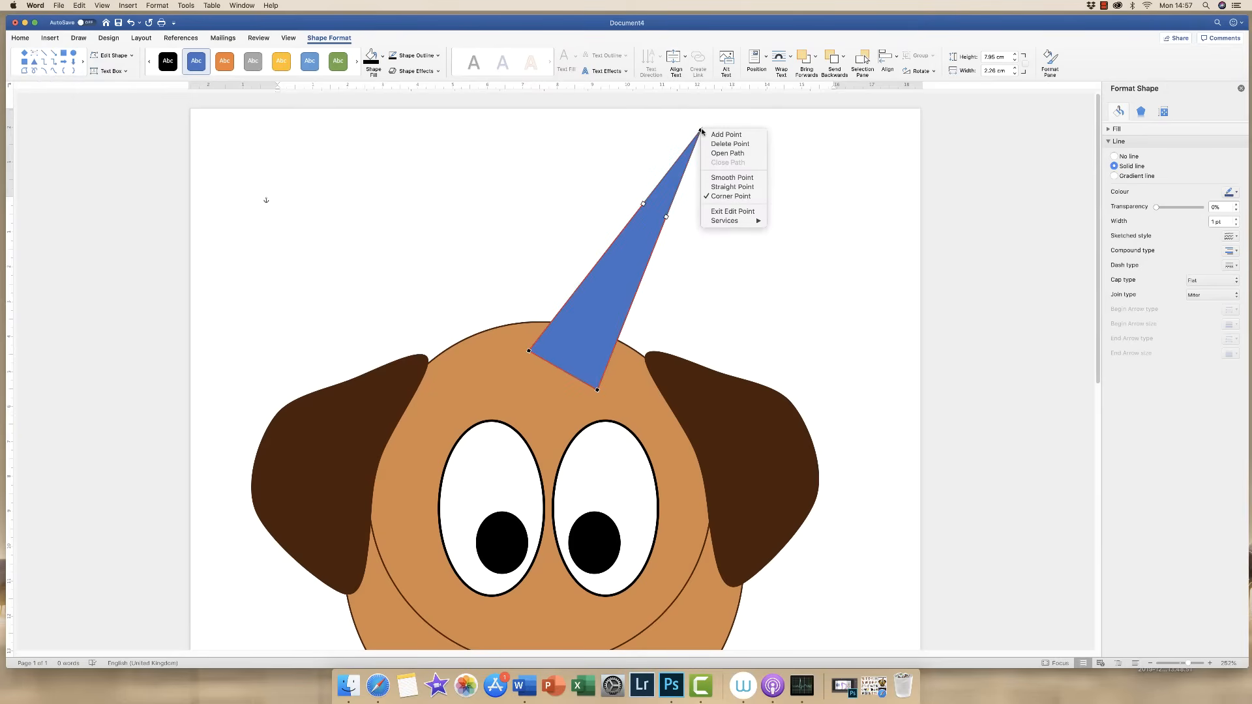
click(724, 178)
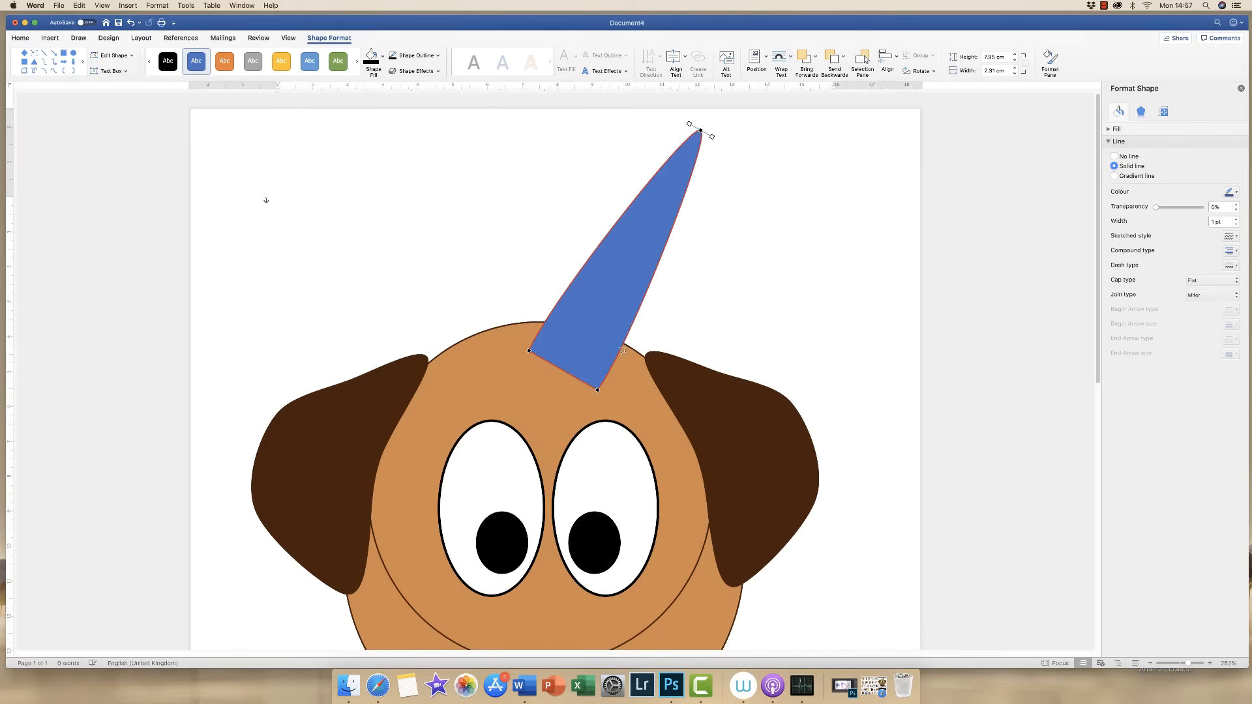
drag(700, 130, 825, 151)
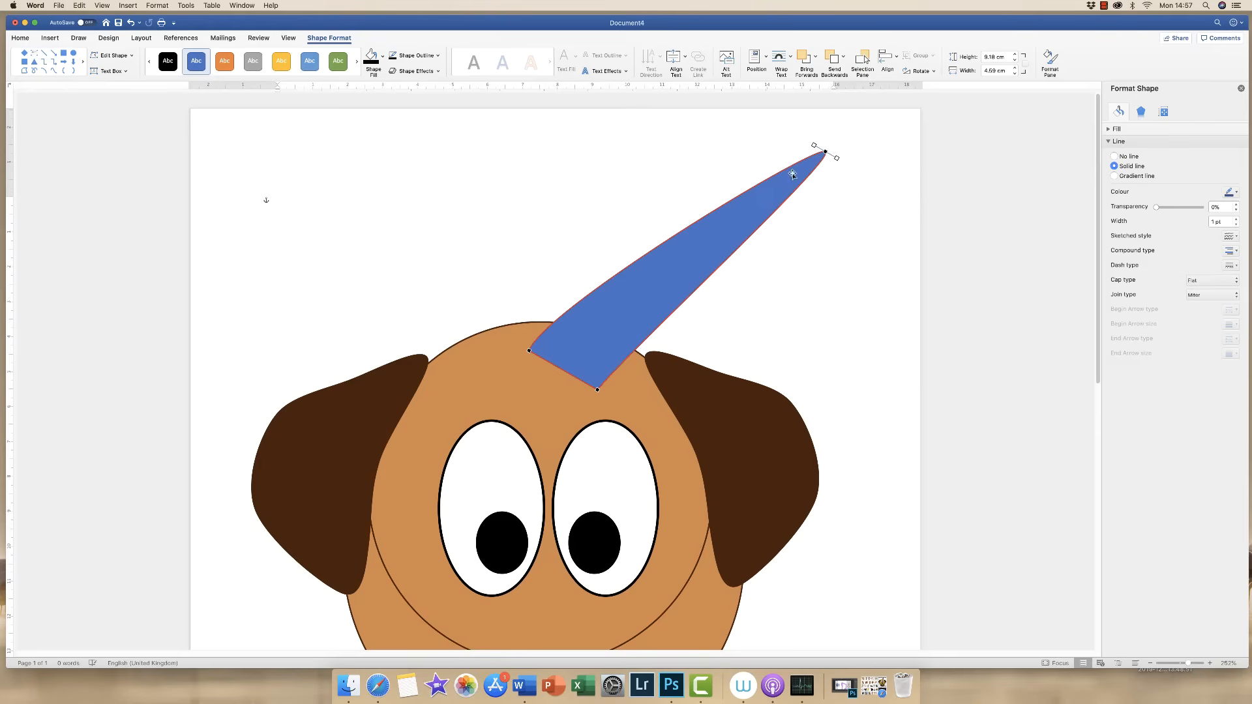
Curve the blue shape into a tail by pulling its lower long edge inward midway and reshaping the upper edge's middle
right_click(713, 272)
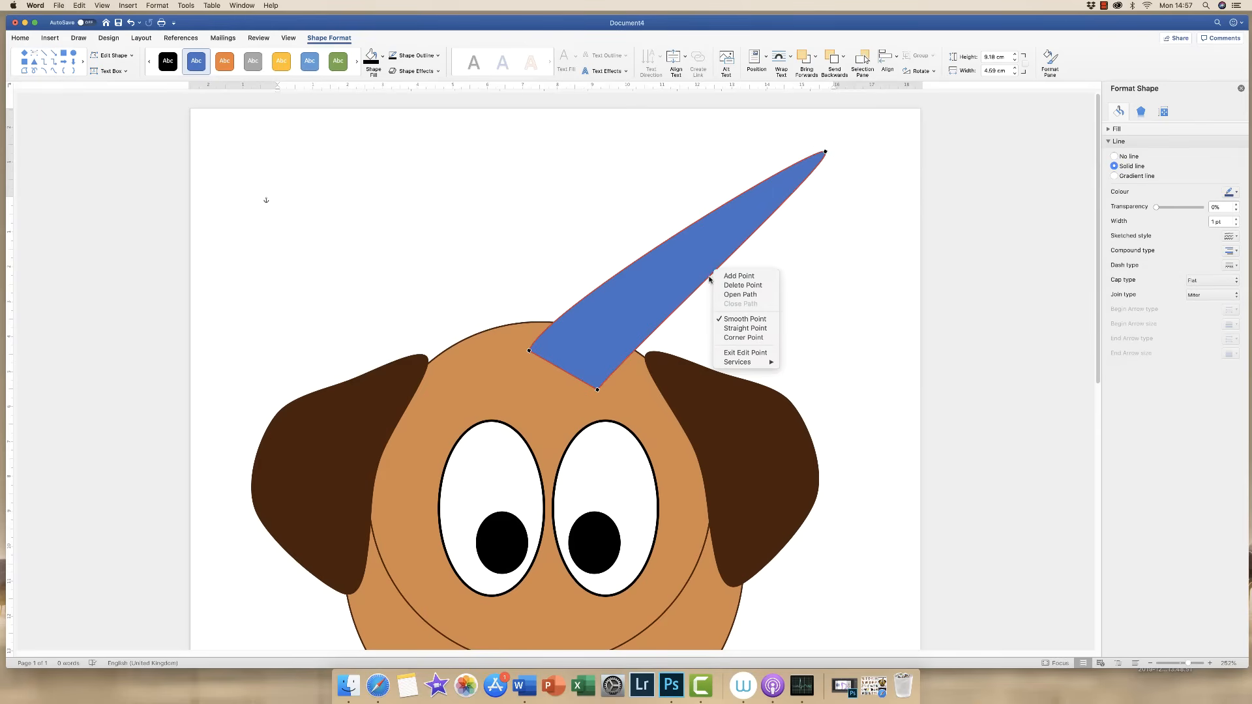
click(709, 277)
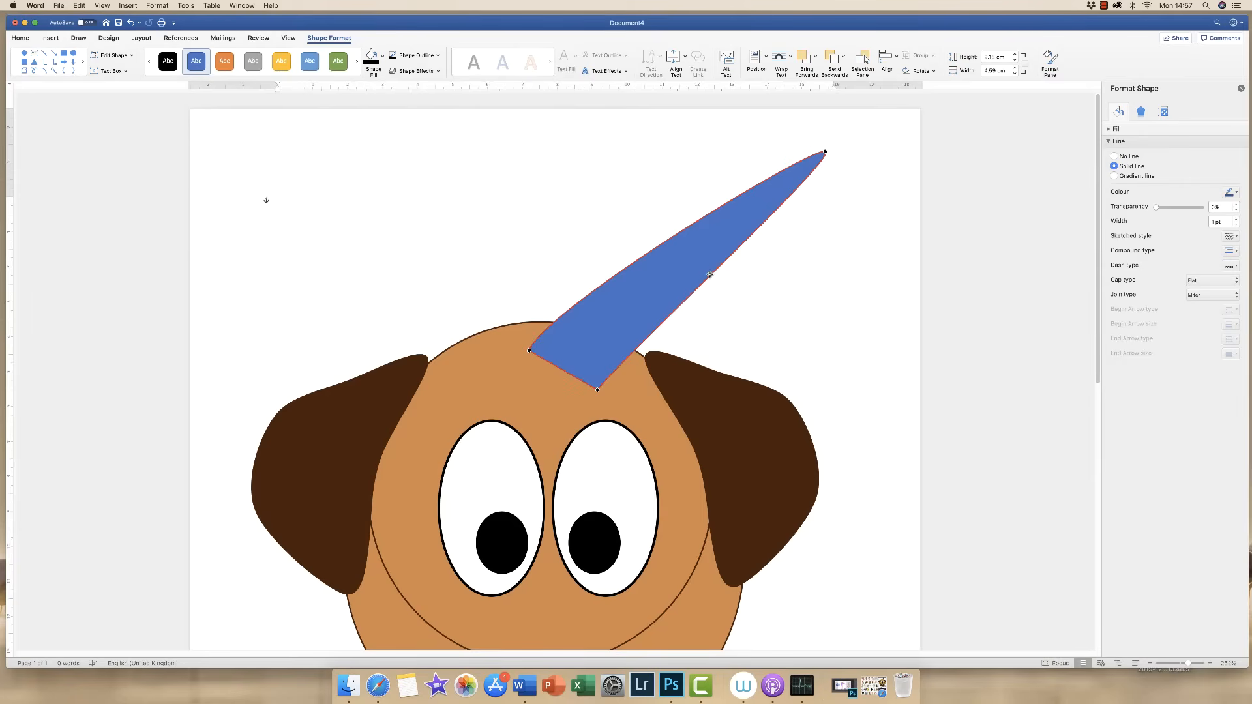
drag(709, 275, 702, 270)
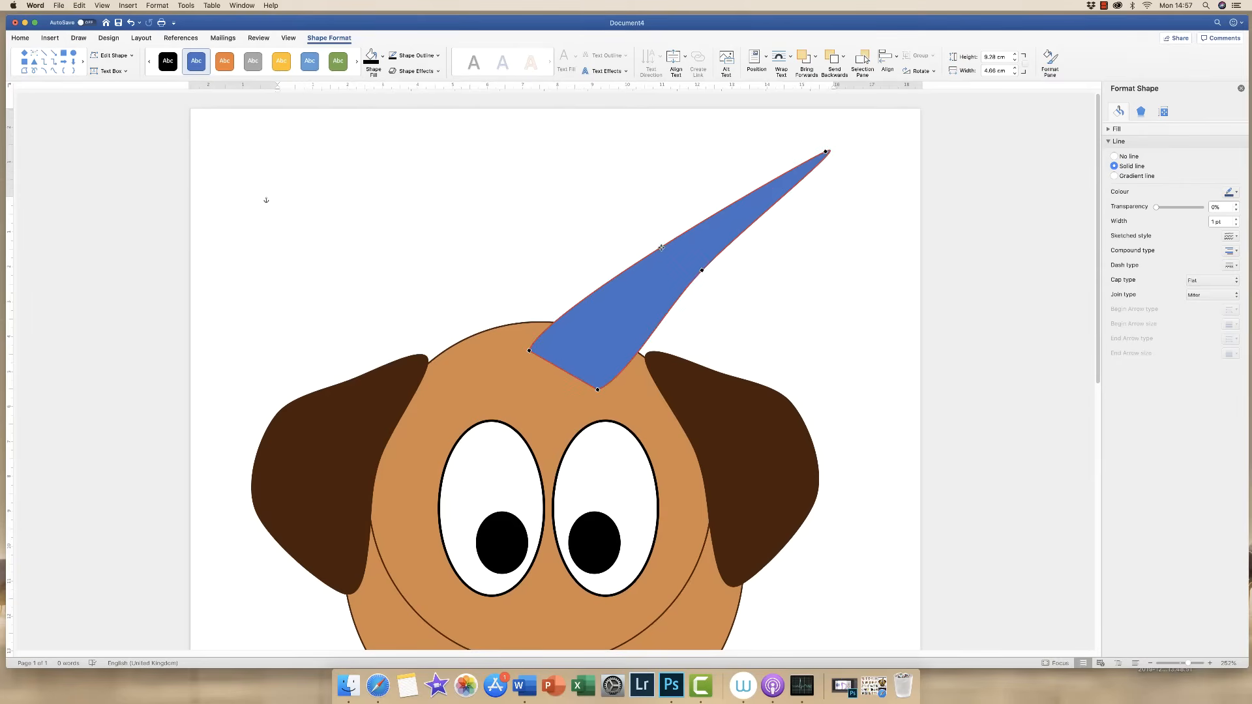
drag(661, 248, 692, 270)
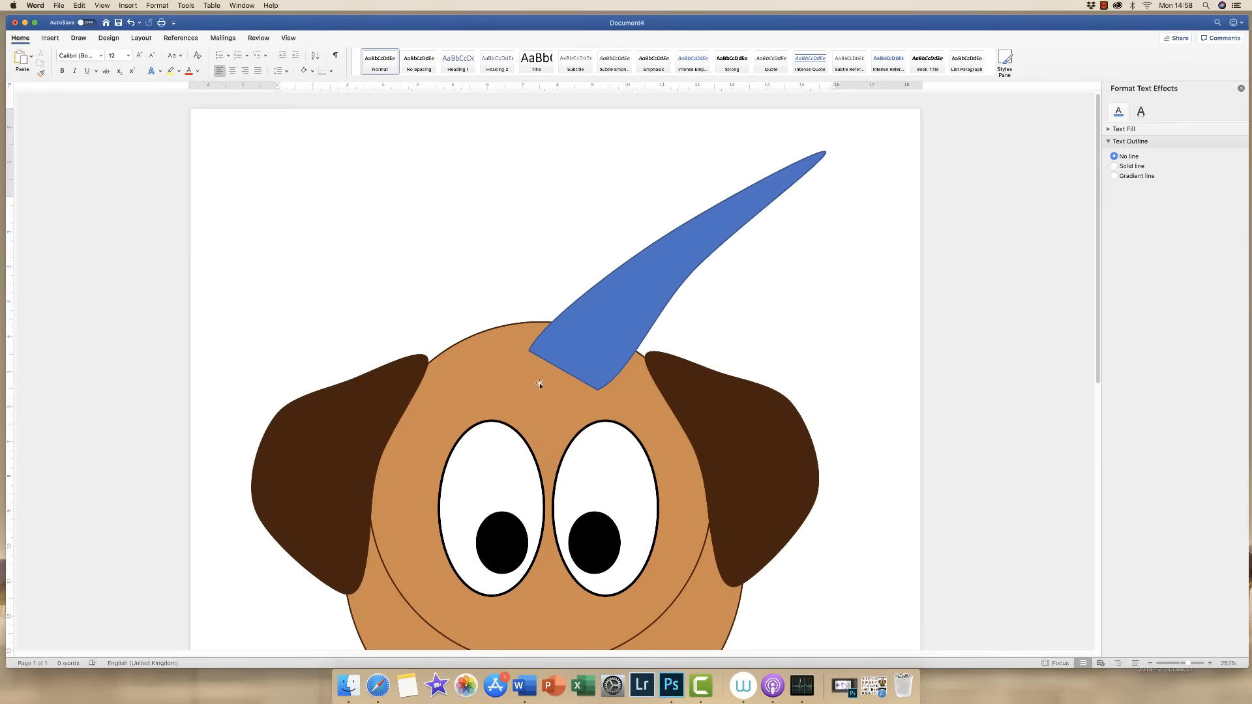
Send the blue tail shape to the back, behind the dog's head
click(594, 317)
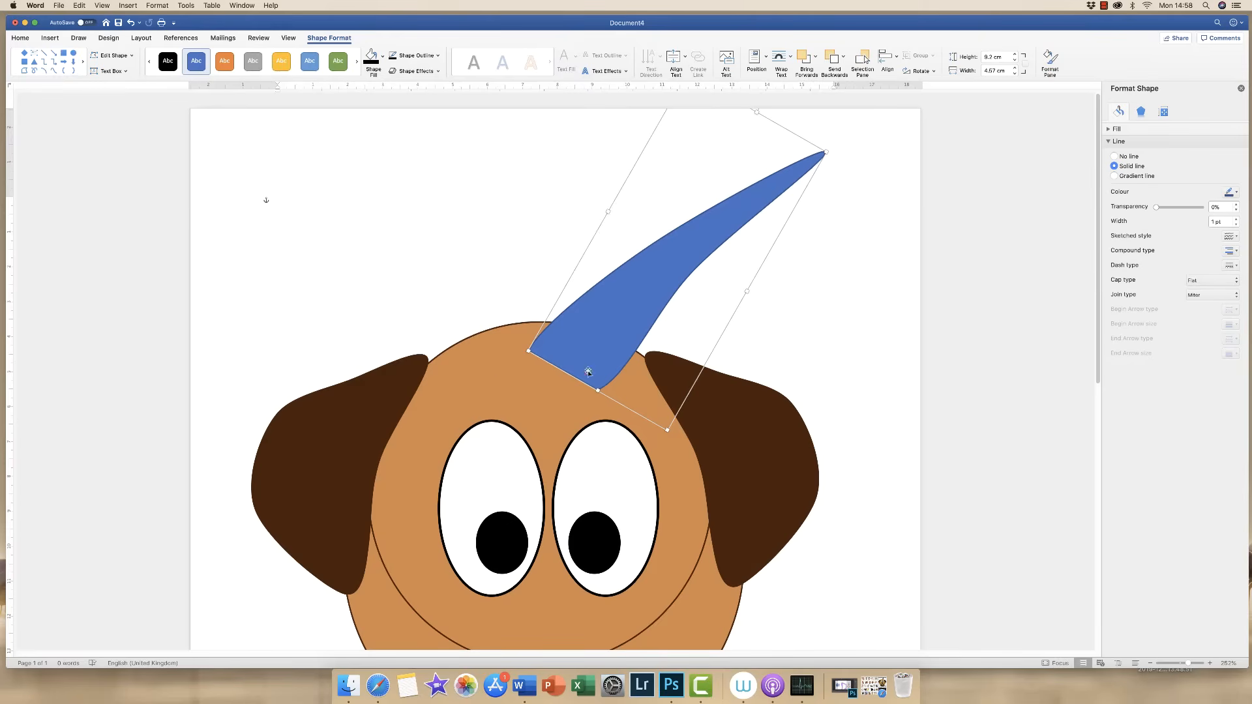
click(845, 60)
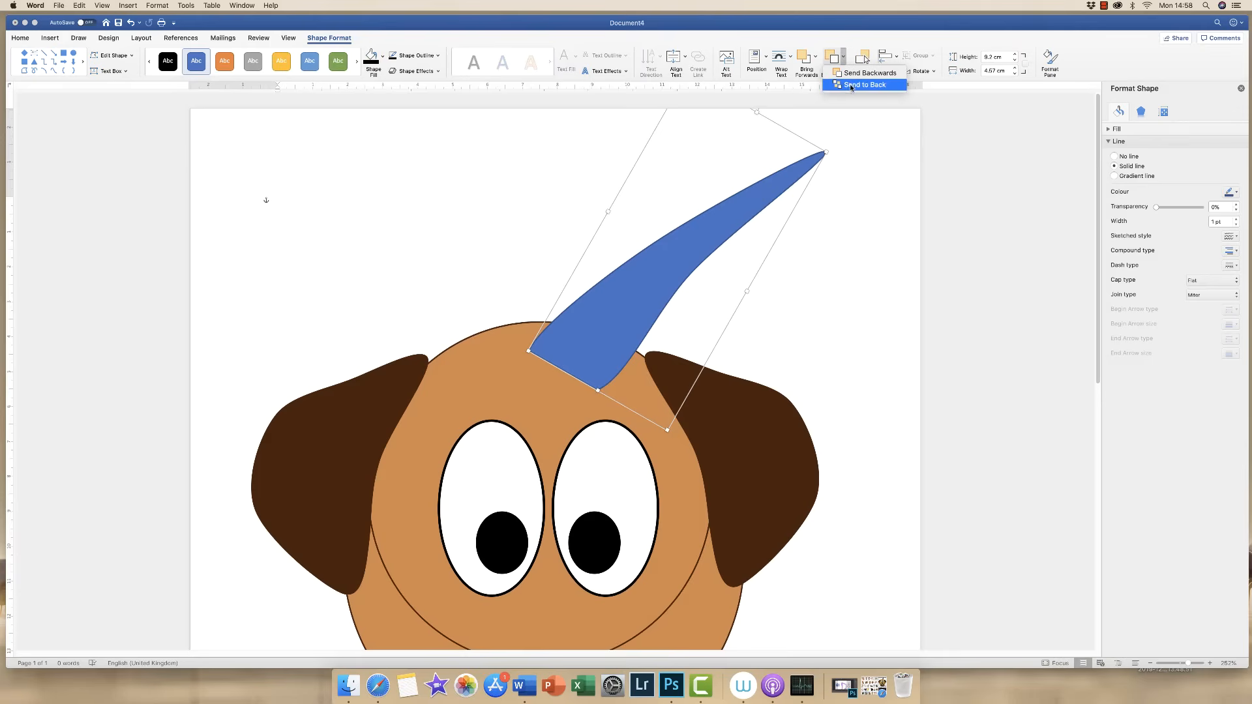
click(850, 85)
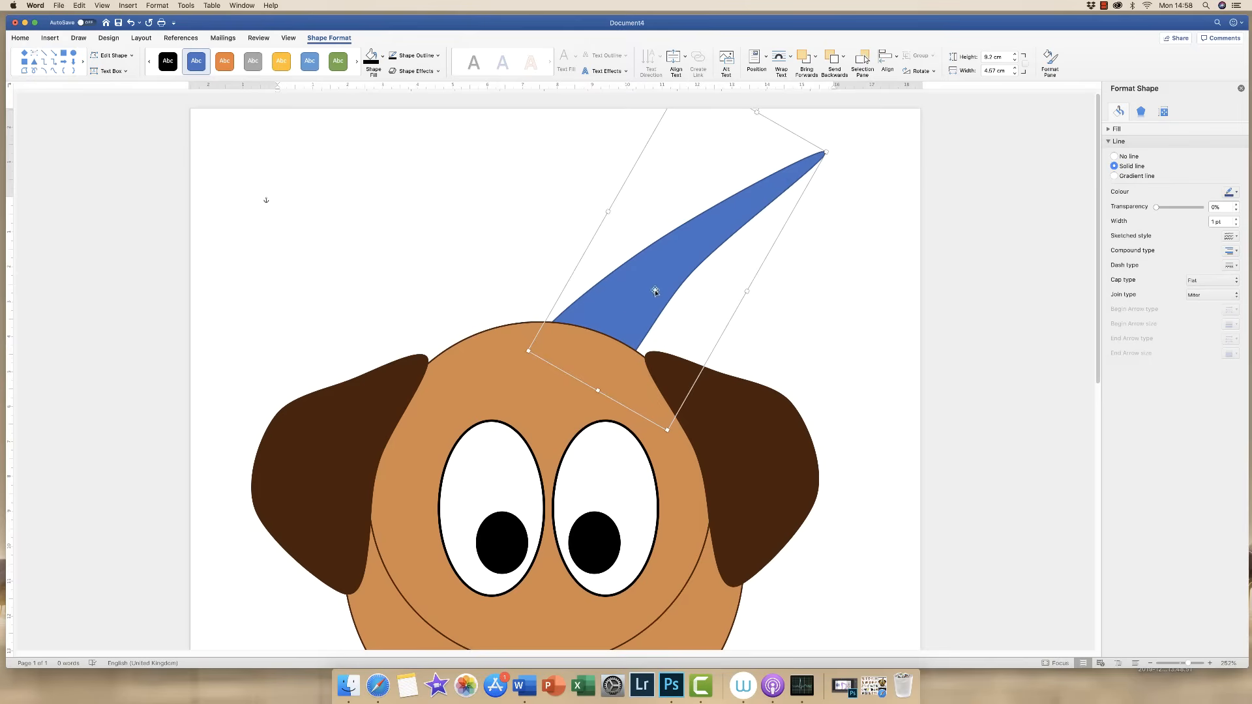
Recolour the tail with the recent dark brown used for the ears, for both fill and outline
click(383, 58)
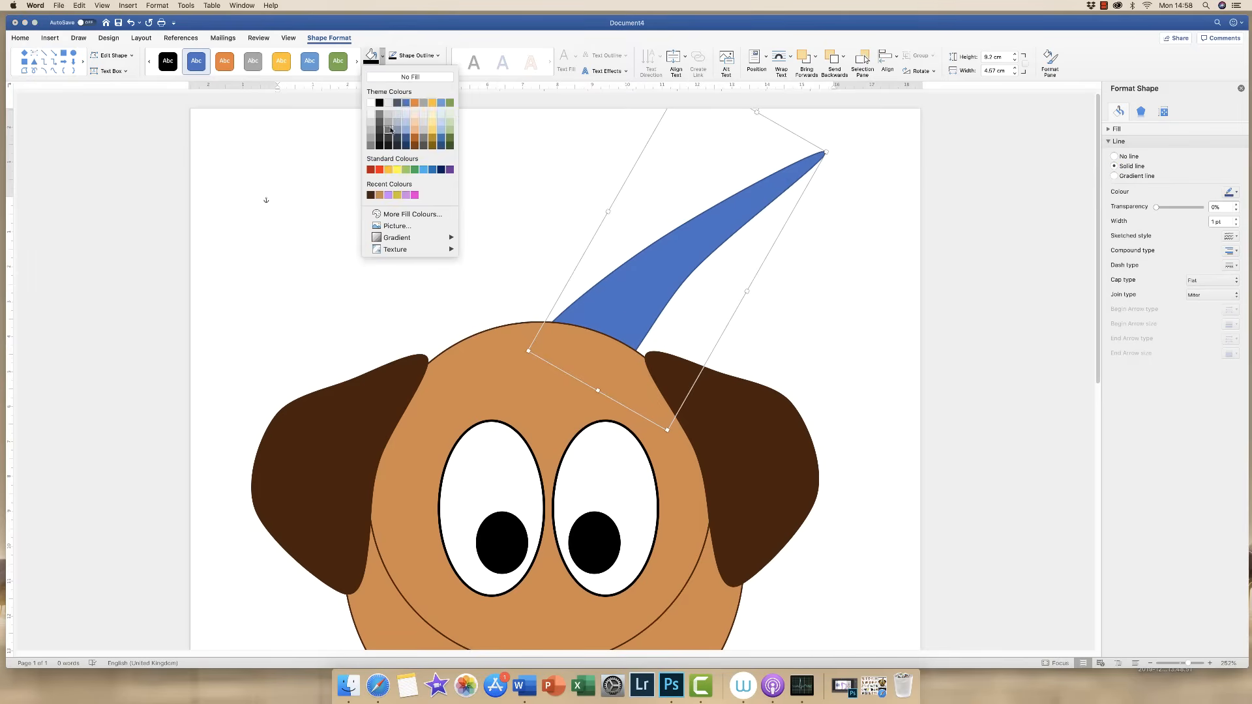
click(371, 193)
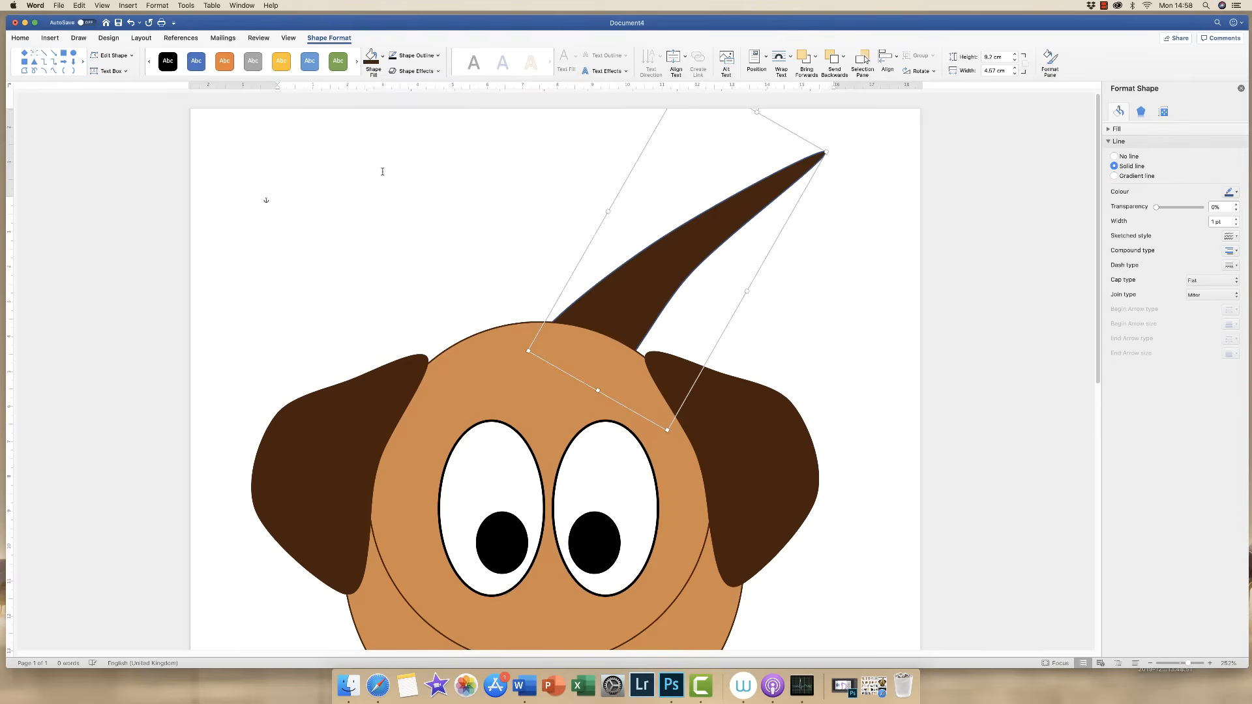
click(413, 58)
click(437, 58)
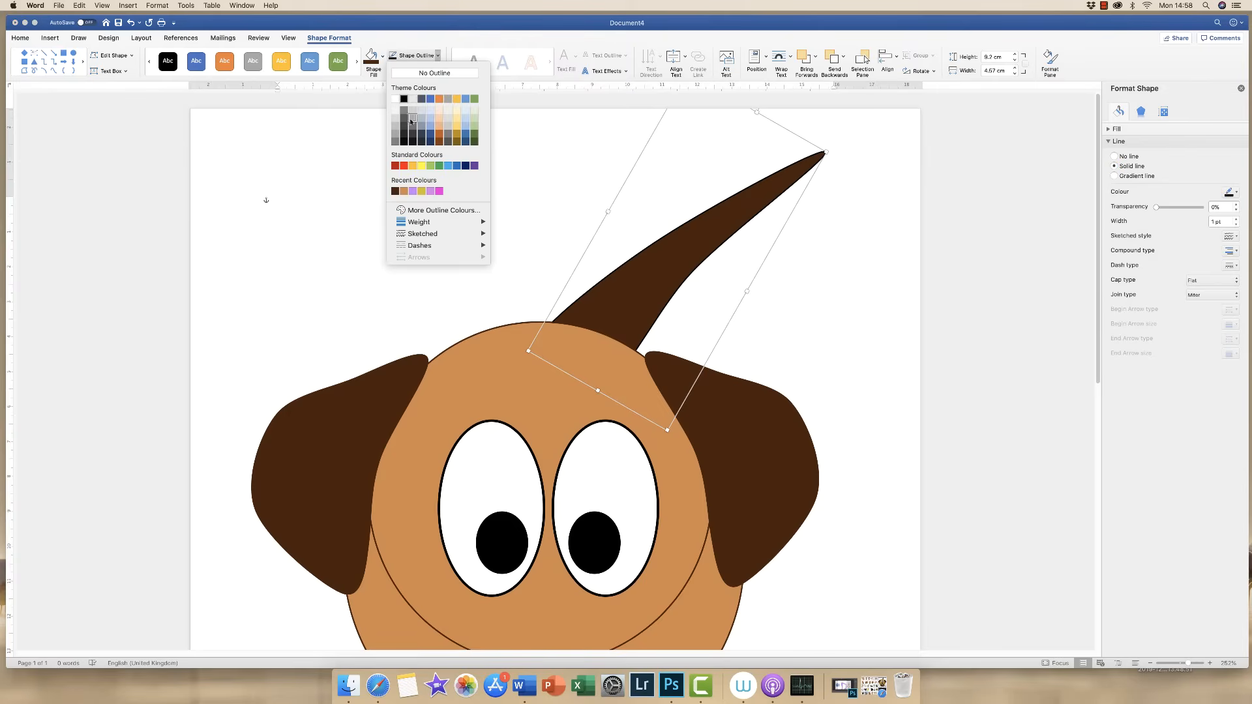
click(399, 194)
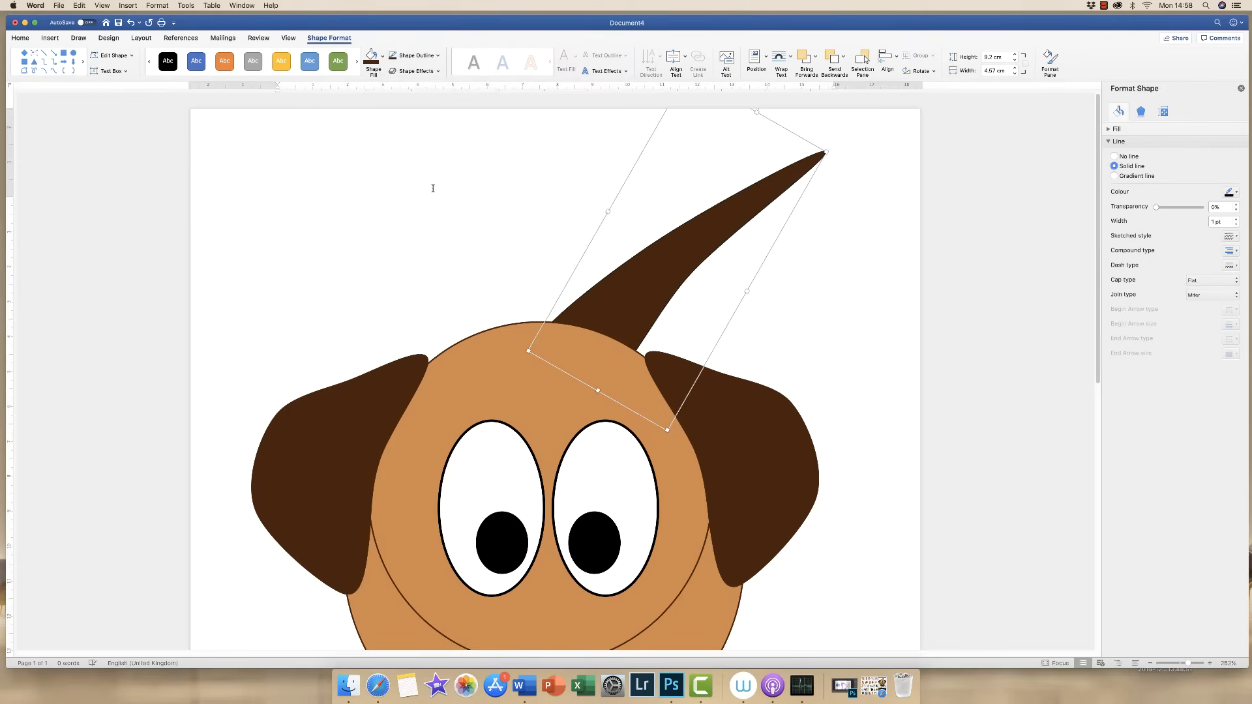
click(815, 308)
Shrink the tail from its tip to about 7.3 cm high and 4.7 cm wide
scroll(1105, 367, down, 1)
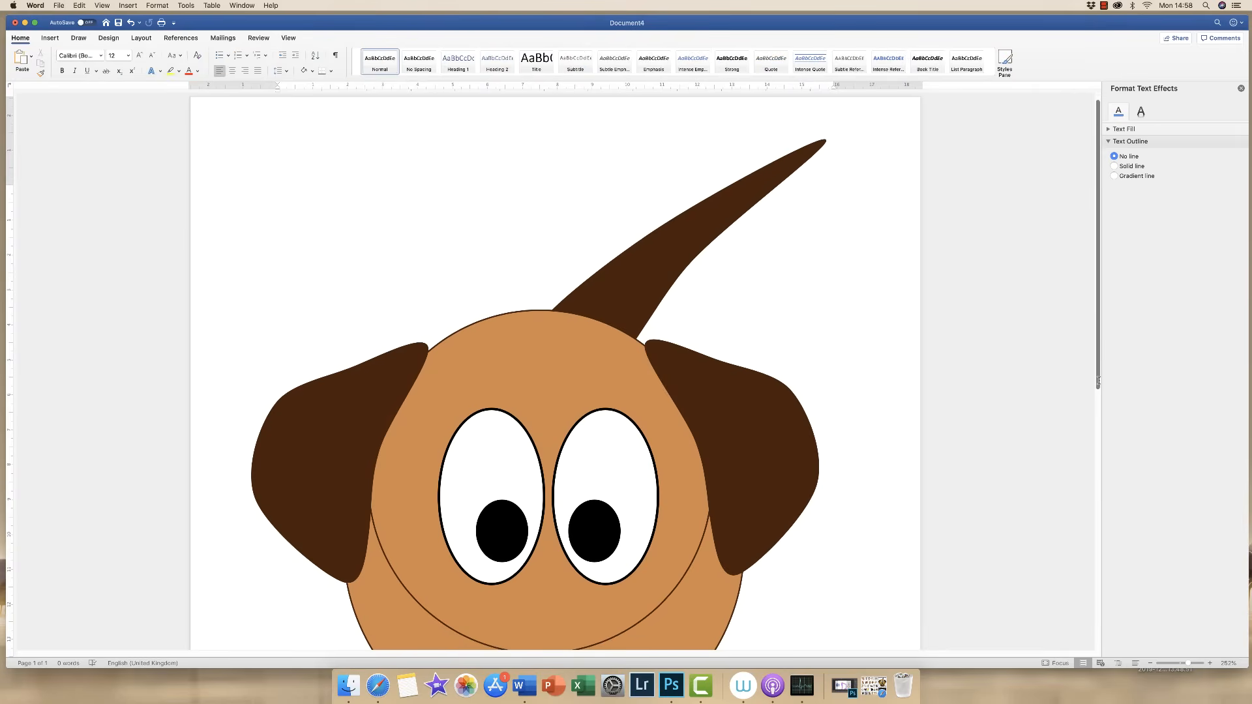
drag(1187, 663, 1191, 663)
click(763, 189)
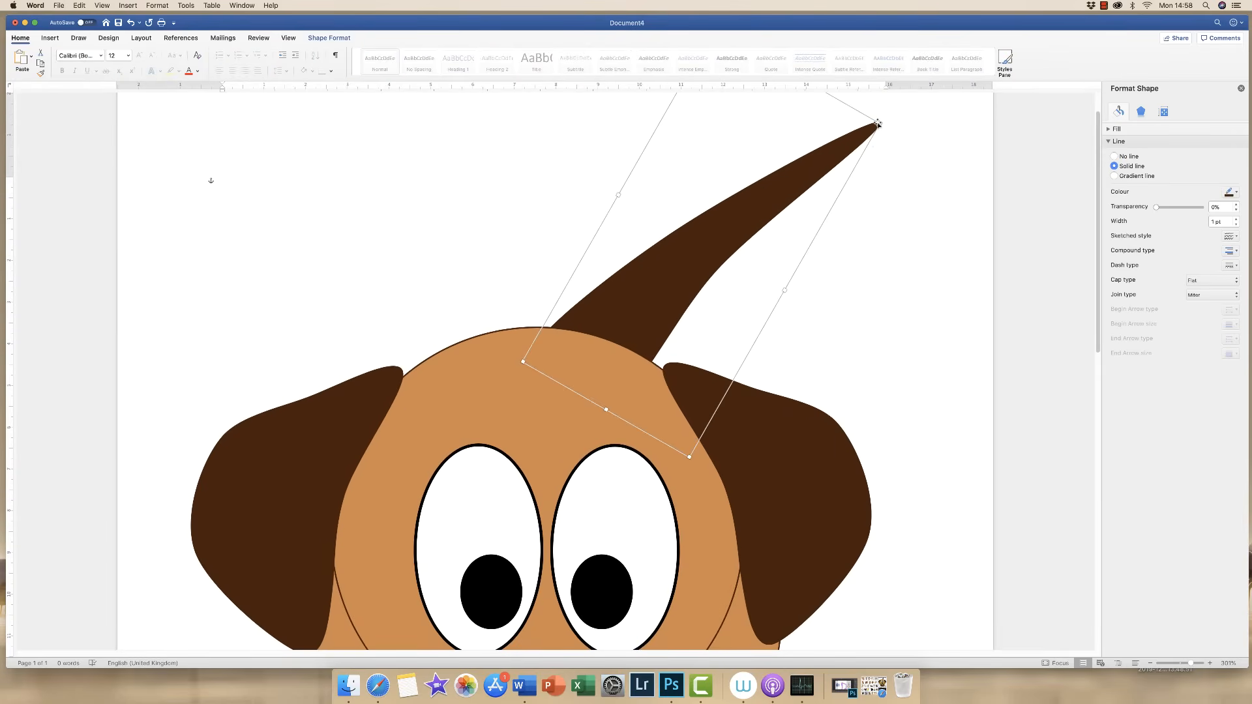
drag(876, 125, 816, 221)
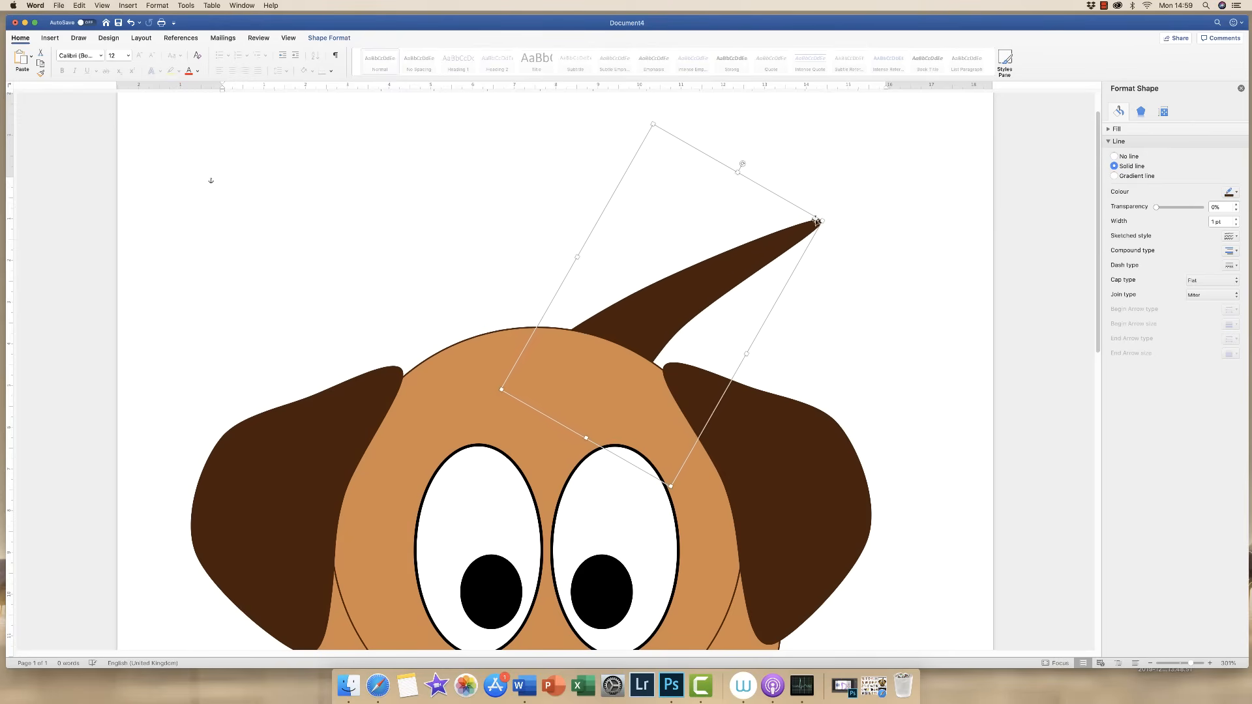
Edit the tail's points, trying a rounder tip and moving the lower edge's middle point up and right
click(330, 38)
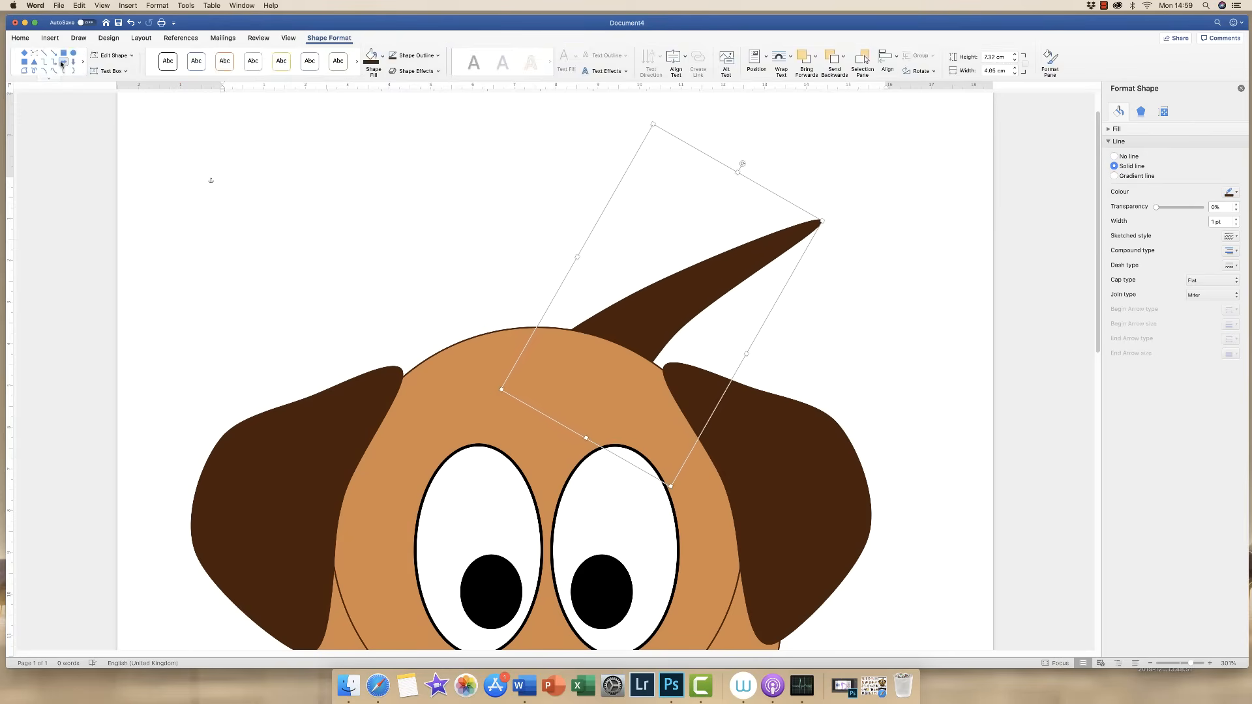
click(112, 55)
click(131, 87)
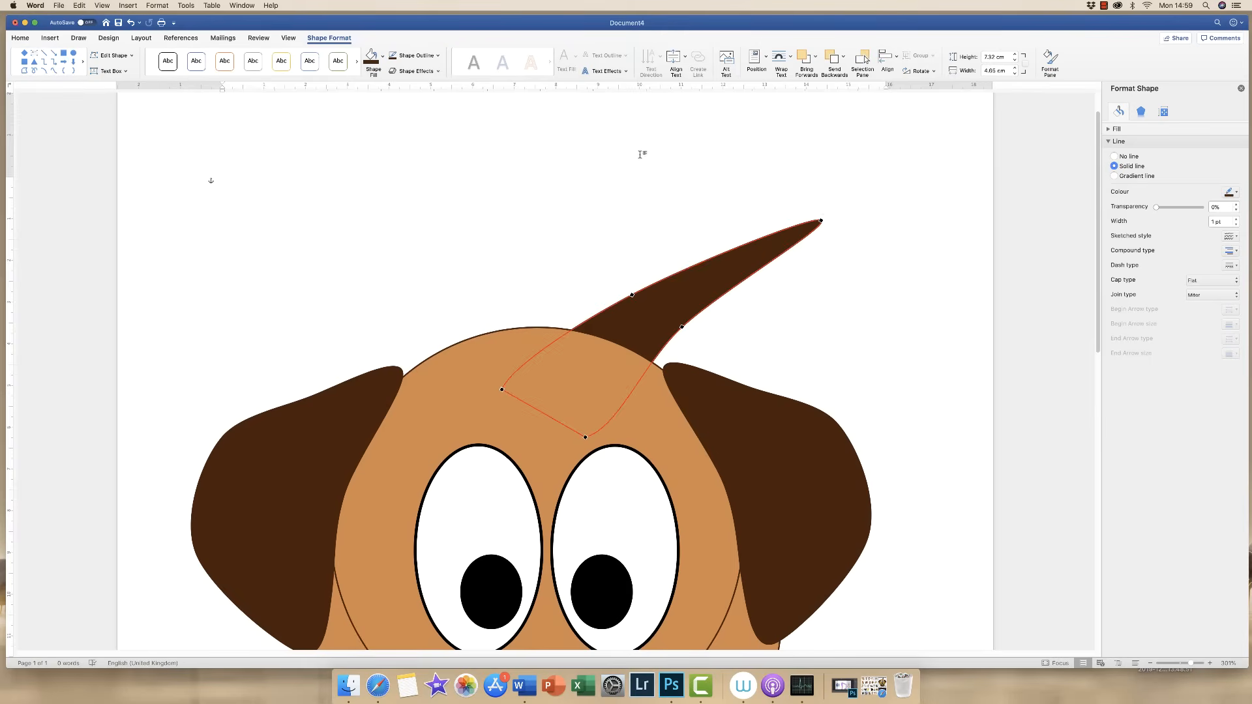
click(821, 221)
drag(813, 215, 802, 205)
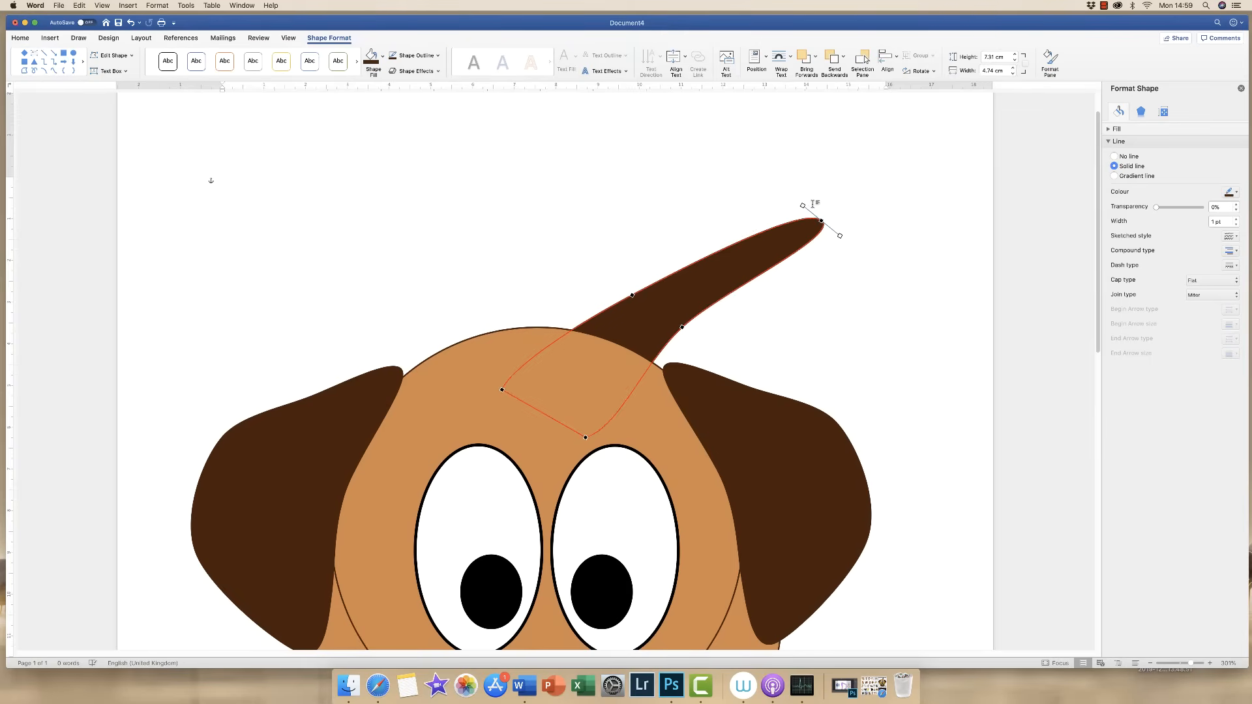
drag(682, 326, 701, 309)
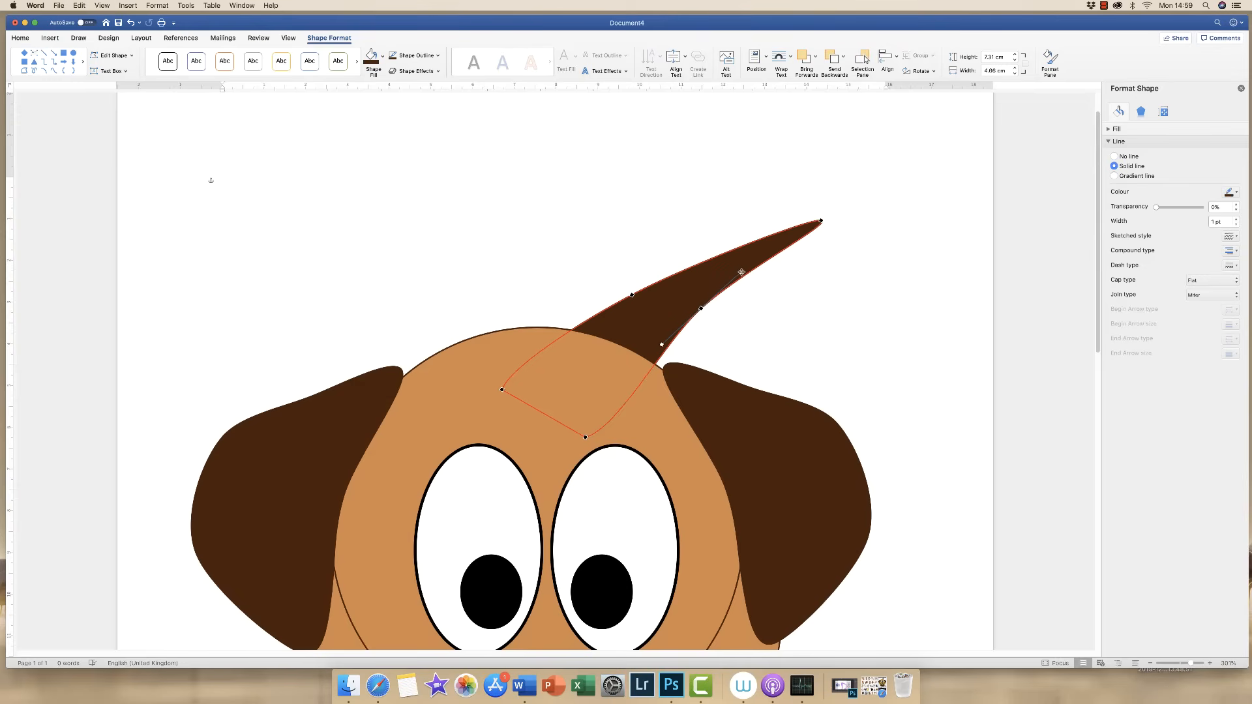
Make the middle point on the tail's lower edge a straight point and shift it and its handle towards the tip
drag(741, 272, 782, 313)
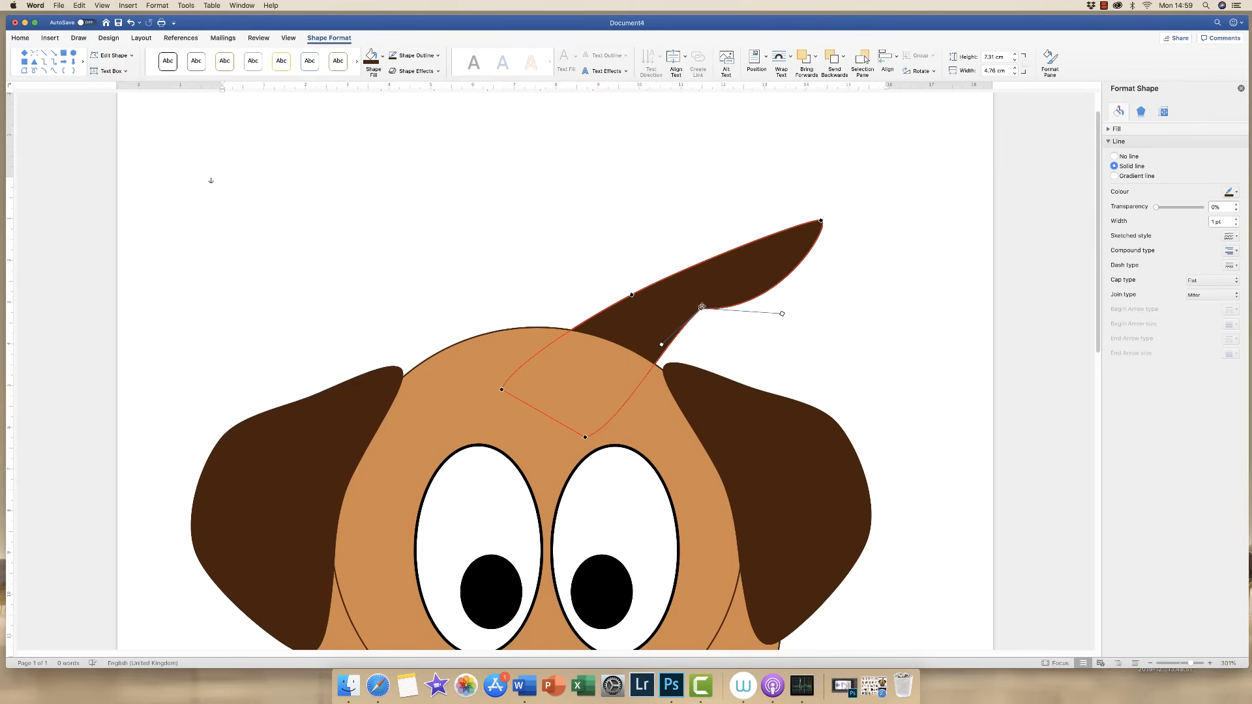
right_click(700, 308)
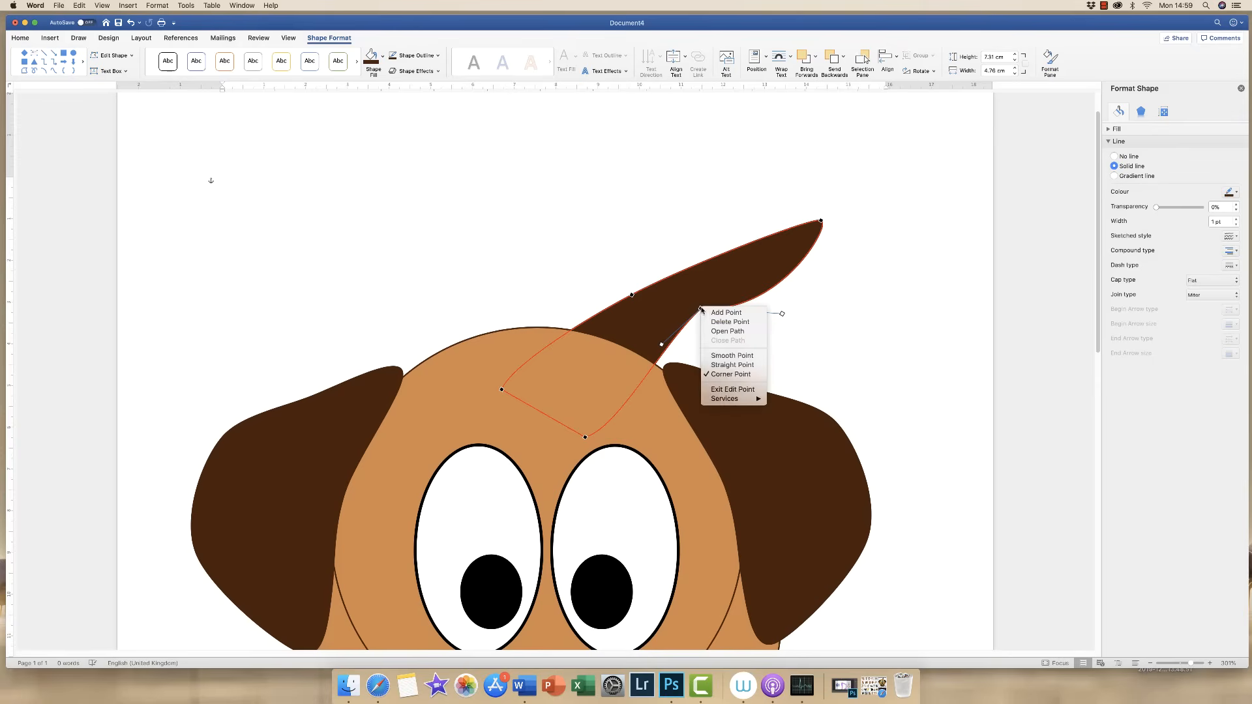
click(717, 366)
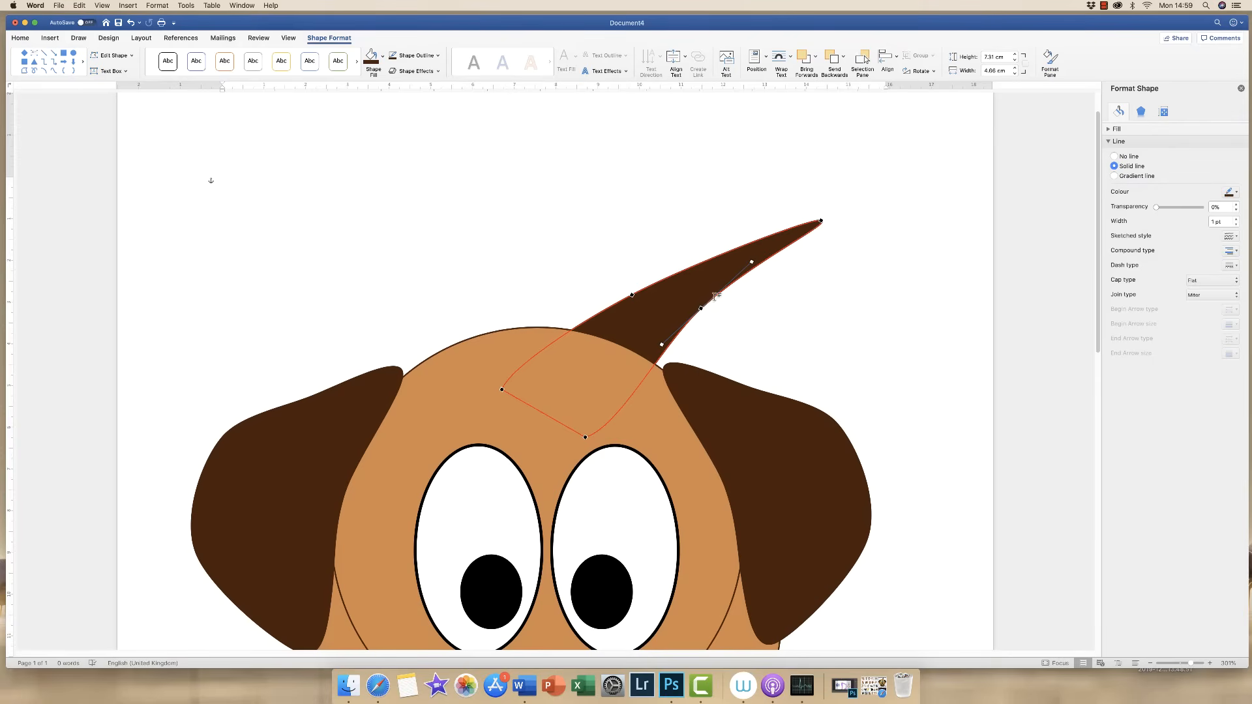
mouse_move(749, 261)
mouse_down()
mouse_move(769, 284)
mouse_move(760, 263)
mouse_up()
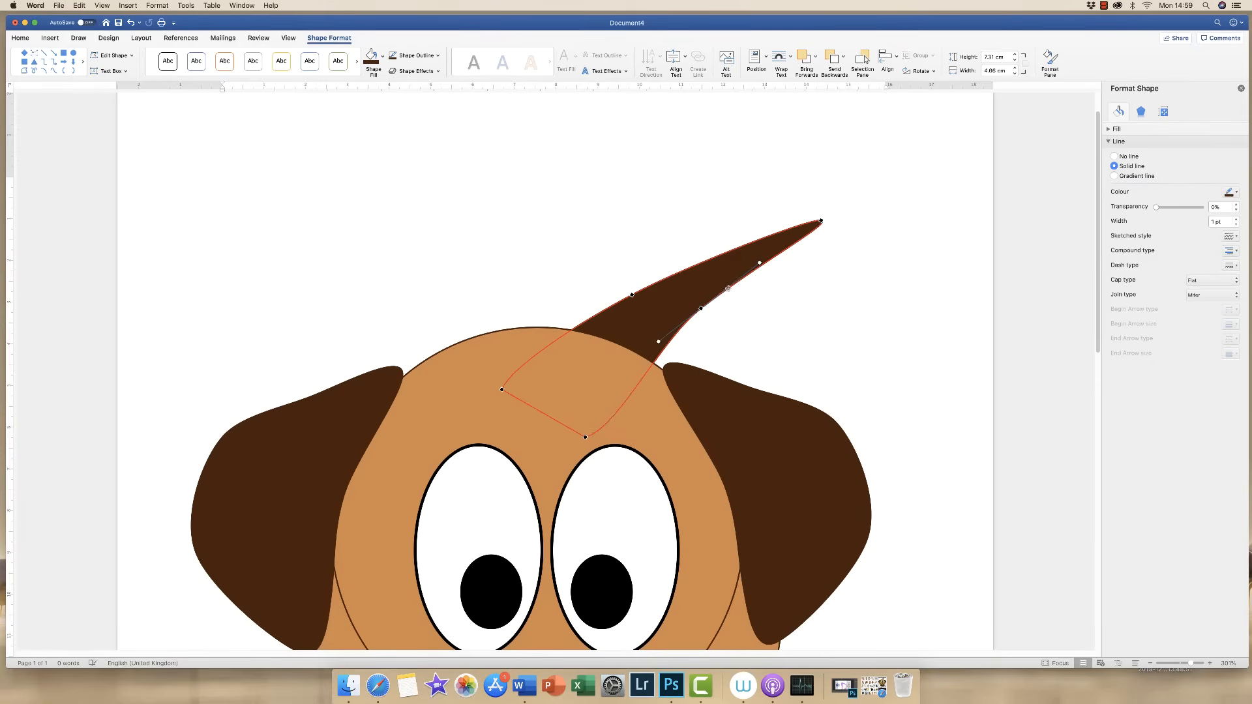
drag(702, 309, 715, 293)
drag(774, 247, 778, 252)
click(828, 285)
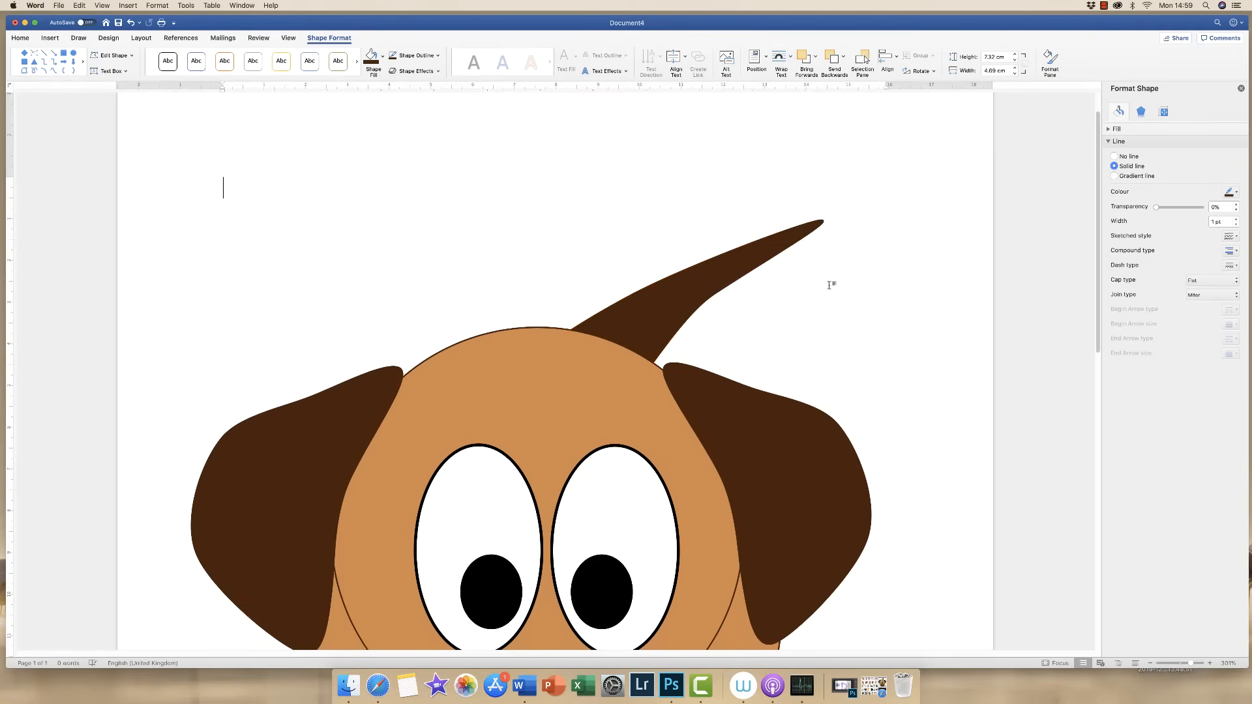
click(691, 284)
drag(1190, 663, 1189, 663)
click(114, 56)
click(111, 89)
click(636, 274)
click(945, 313)
Round off the tail's tip by extending its curve handle and nudge the lower edge's middle point slightly
click(692, 281)
click(114, 55)
click(111, 89)
click(799, 224)
drag(795, 220, 788, 215)
click(702, 290)
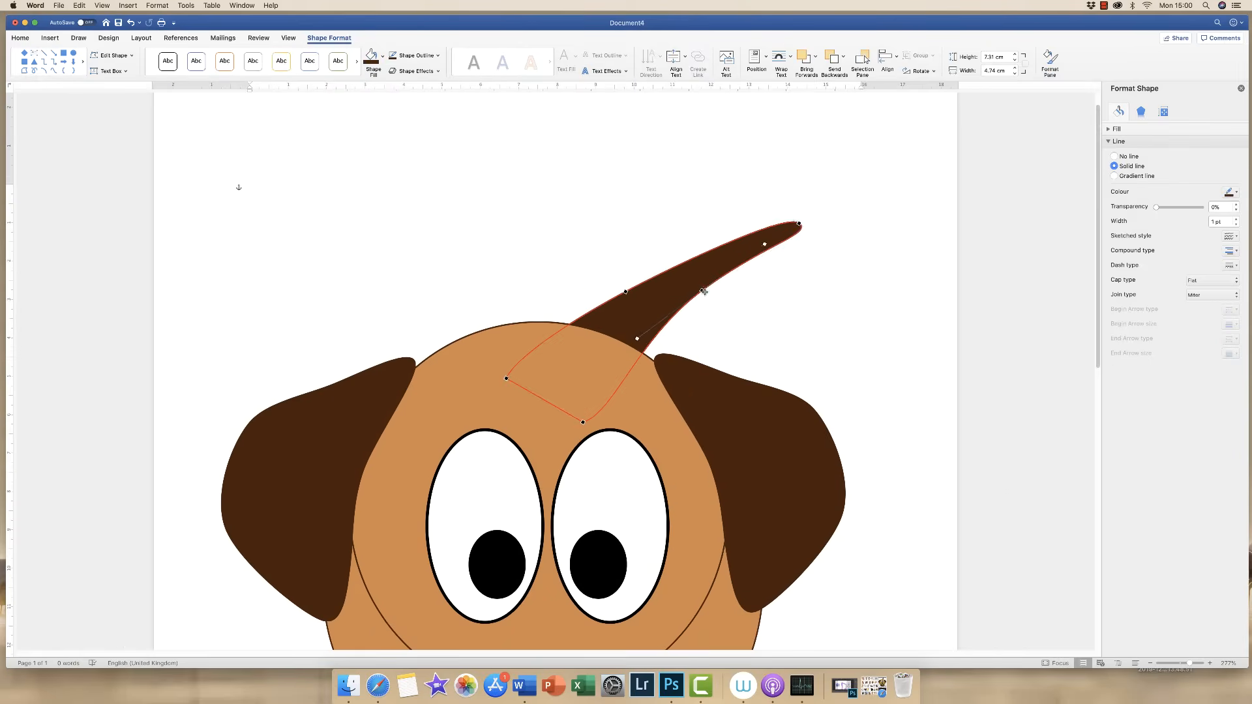
drag(703, 291, 708, 295)
click(800, 224)
click(810, 293)
Bend the tail by moving its tip down and right, its lower middle point down and its upper middle point up and right
scroll(811, 294, down, 2)
click(724, 275)
click(114, 56)
click(121, 87)
drag(787, 240, 806, 267)
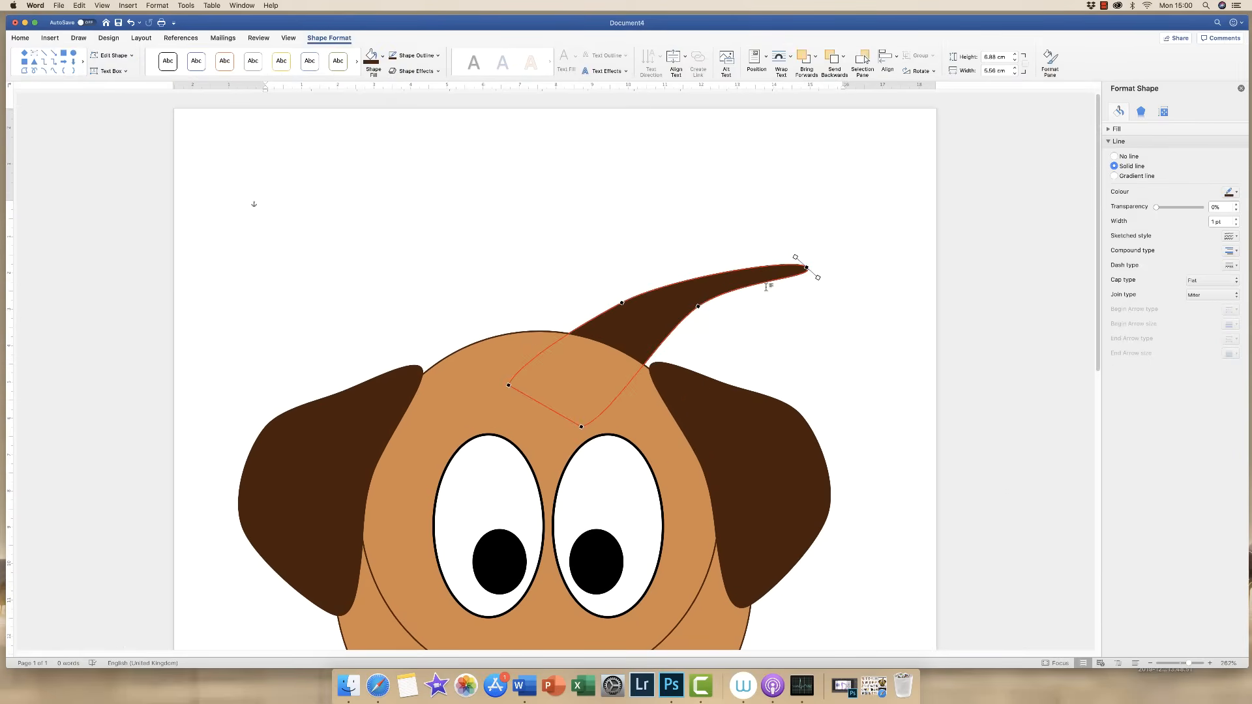
drag(697, 307, 697, 314)
drag(621, 303, 651, 288)
Droop the tail's tip further, shift the upper middle point right and make the tip a smooth point
click(807, 266)
drag(814, 272, 813, 282)
drag(806, 267, 813, 288)
drag(651, 289, 671, 283)
click(697, 314)
right_click(813, 290)
click(838, 339)
click(906, 339)
Draw an oval about 1.4 cm high and 1.5 cm wide beneath the eyes as the nose and shift it slightly up and left
drag(1188, 663, 1183, 665)
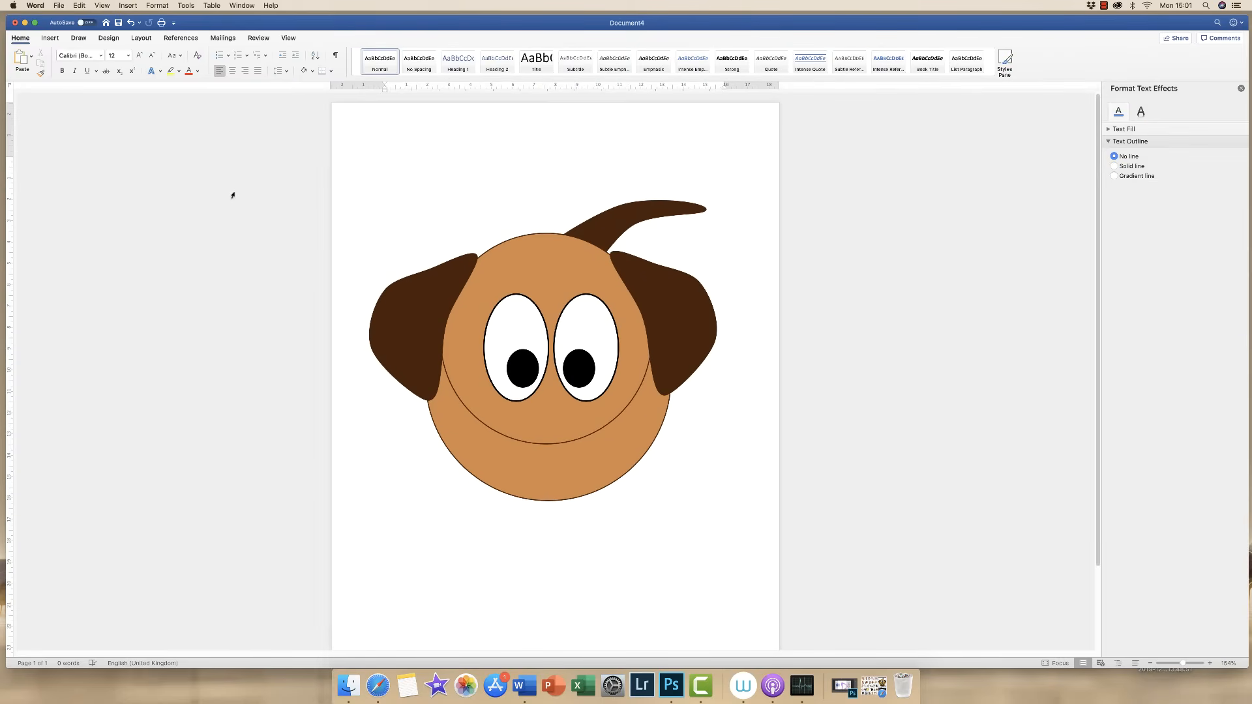
click(51, 39)
click(150, 60)
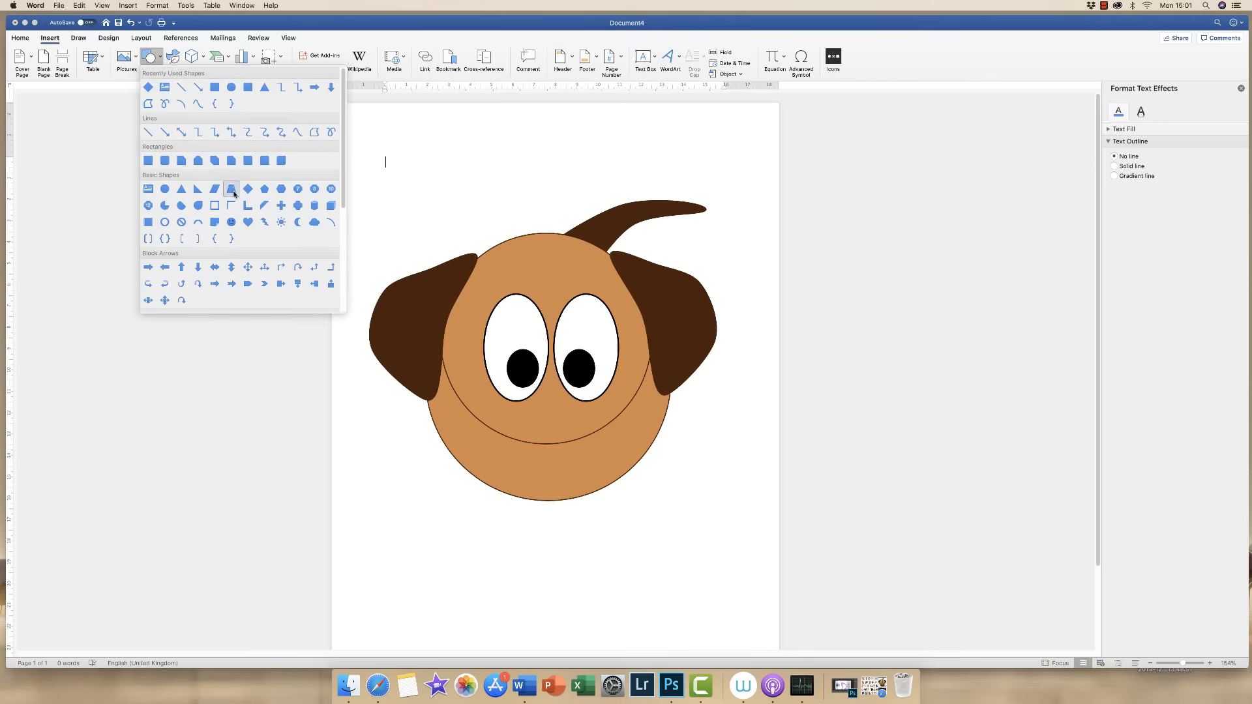
click(232, 87)
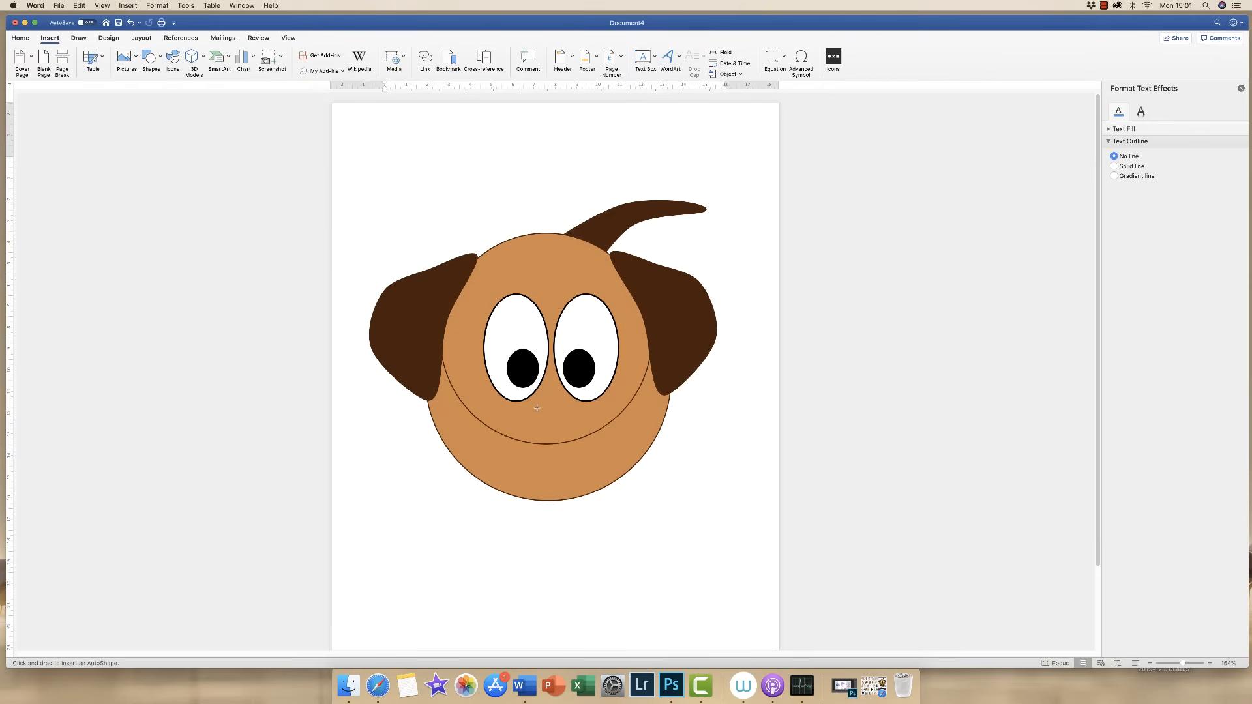
drag(537, 408, 569, 439)
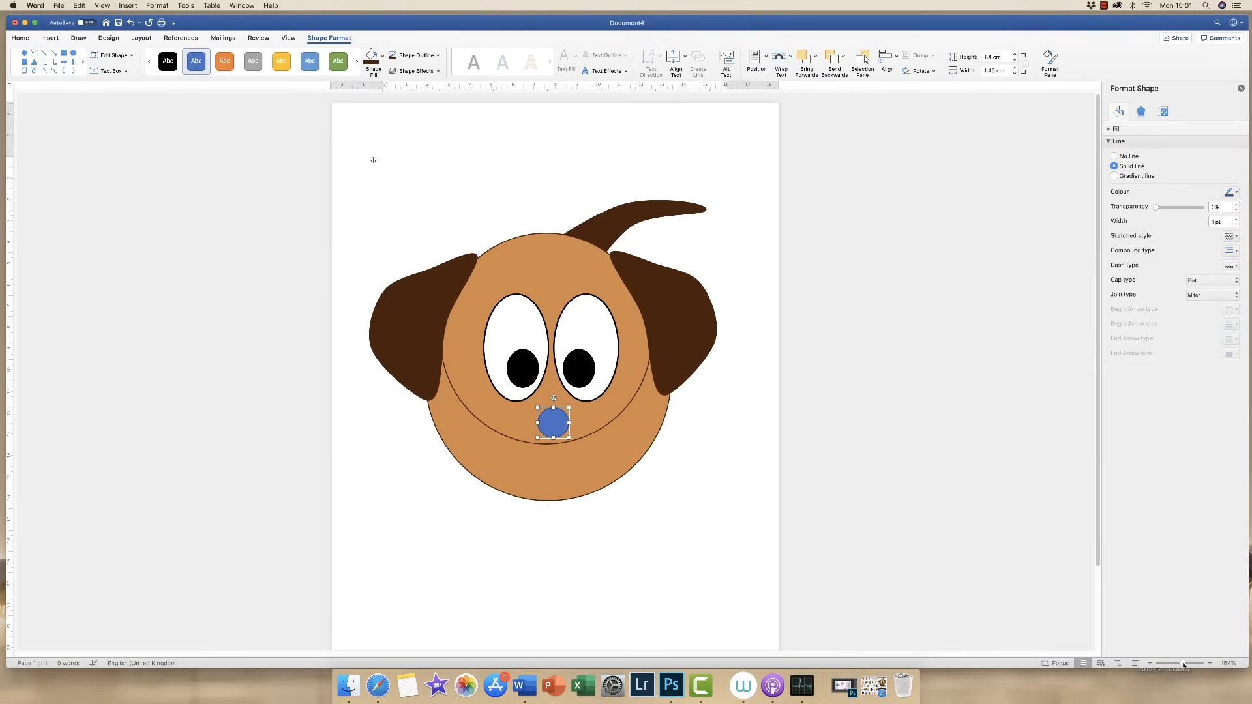
drag(1183, 664, 1199, 663)
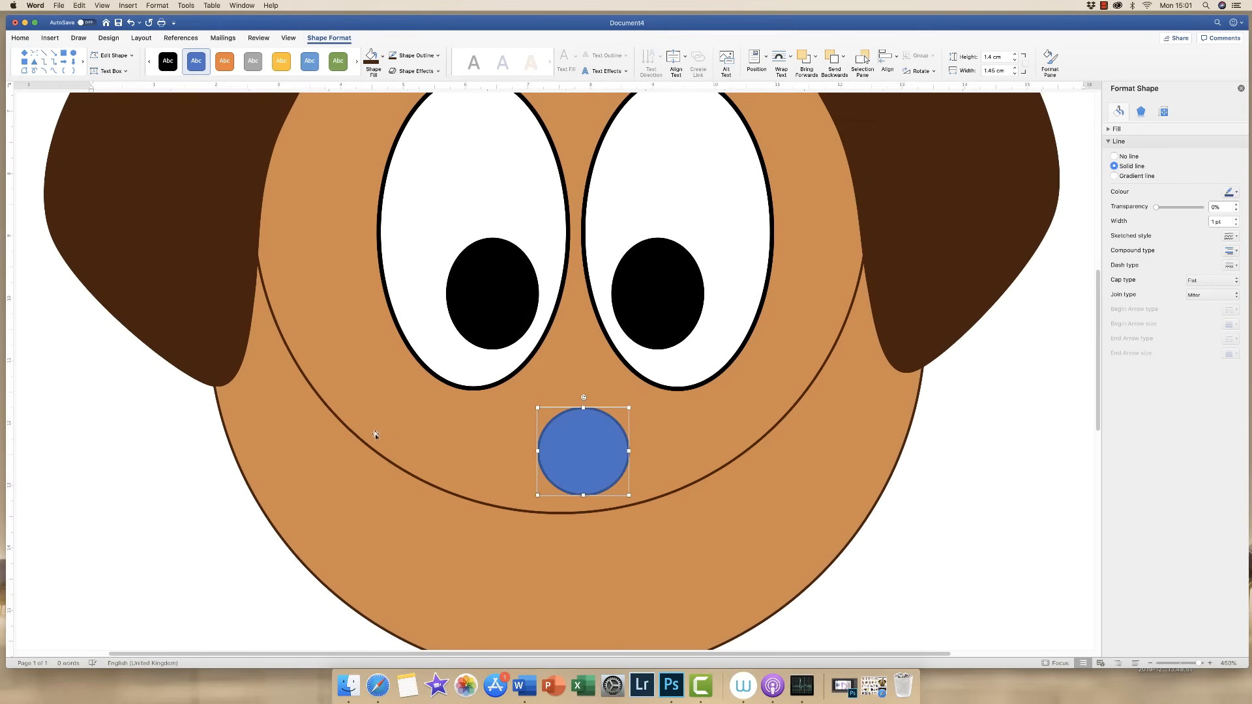
drag(580, 448, 572, 439)
Edit the nose oval's points, pulling the bottom point down, the side points outwards and the top point slightly up
click(112, 55)
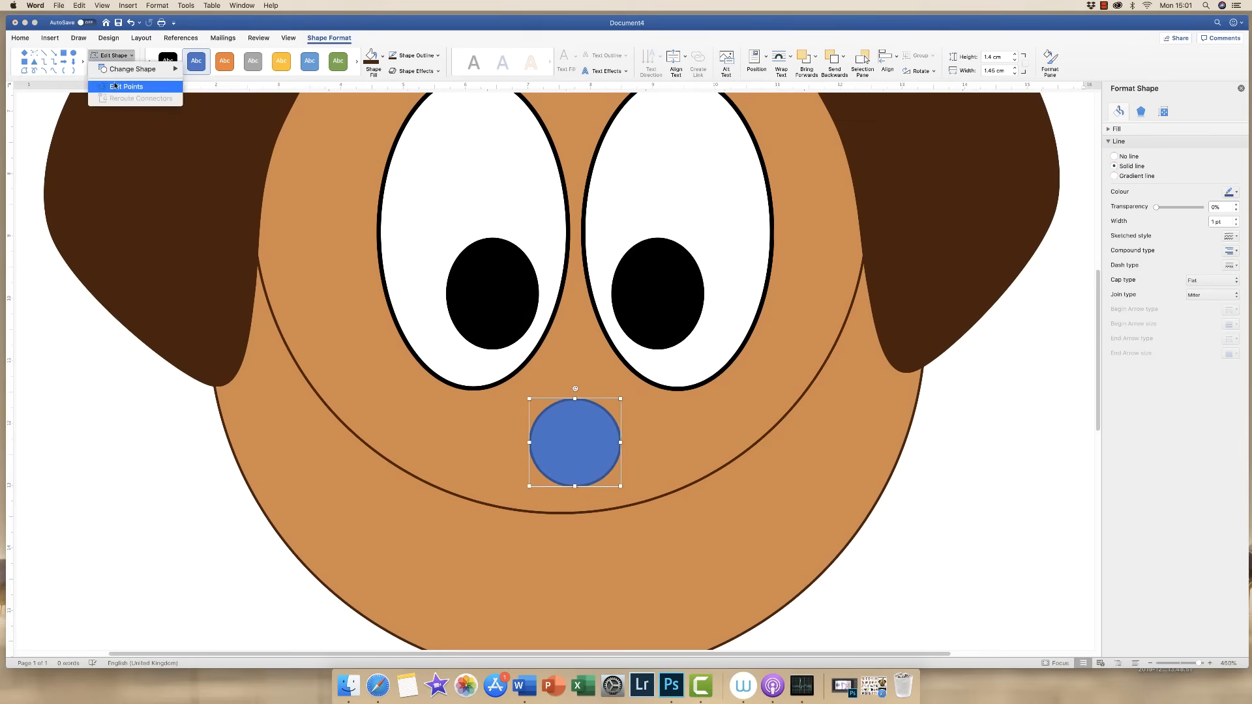
click(126, 86)
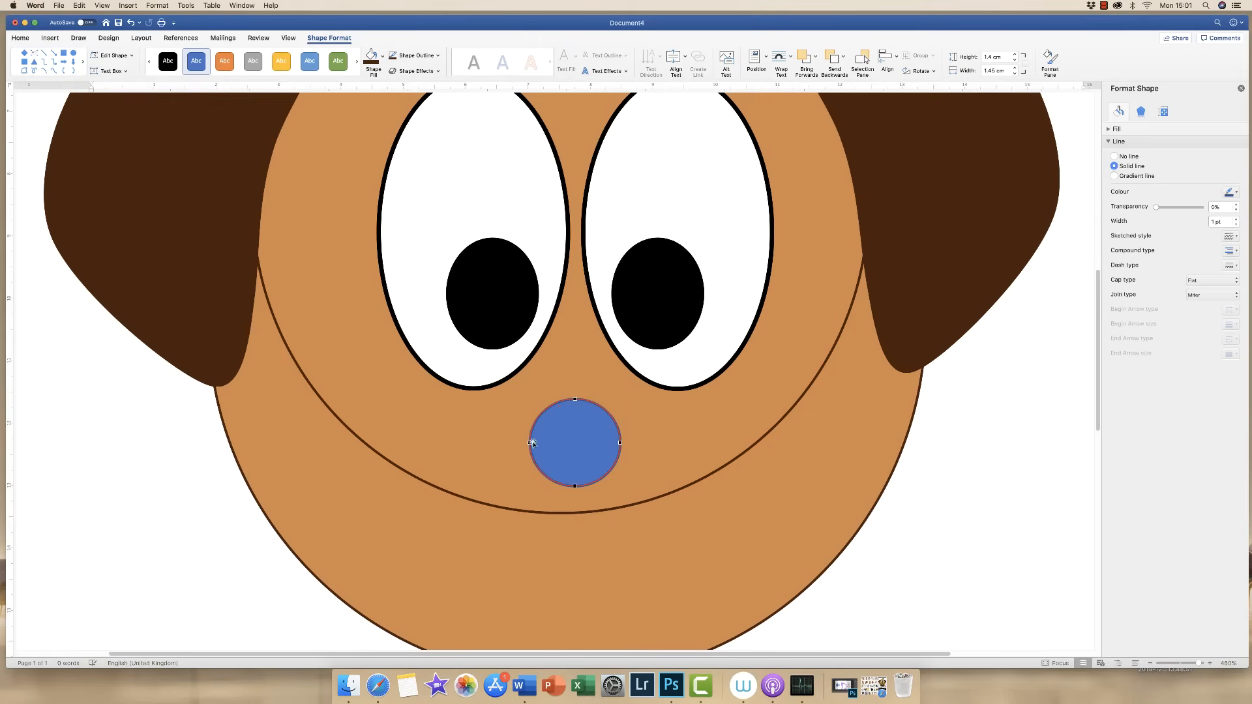
drag(575, 486, 574, 500)
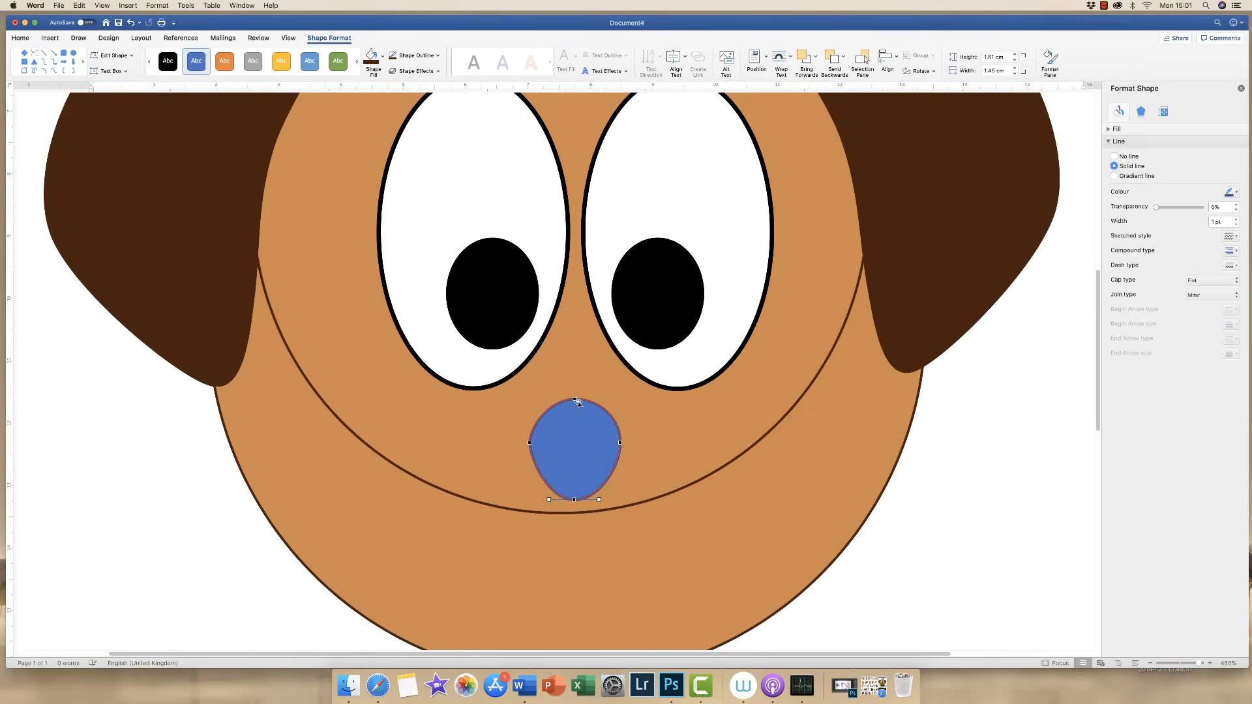
drag(619, 443, 624, 443)
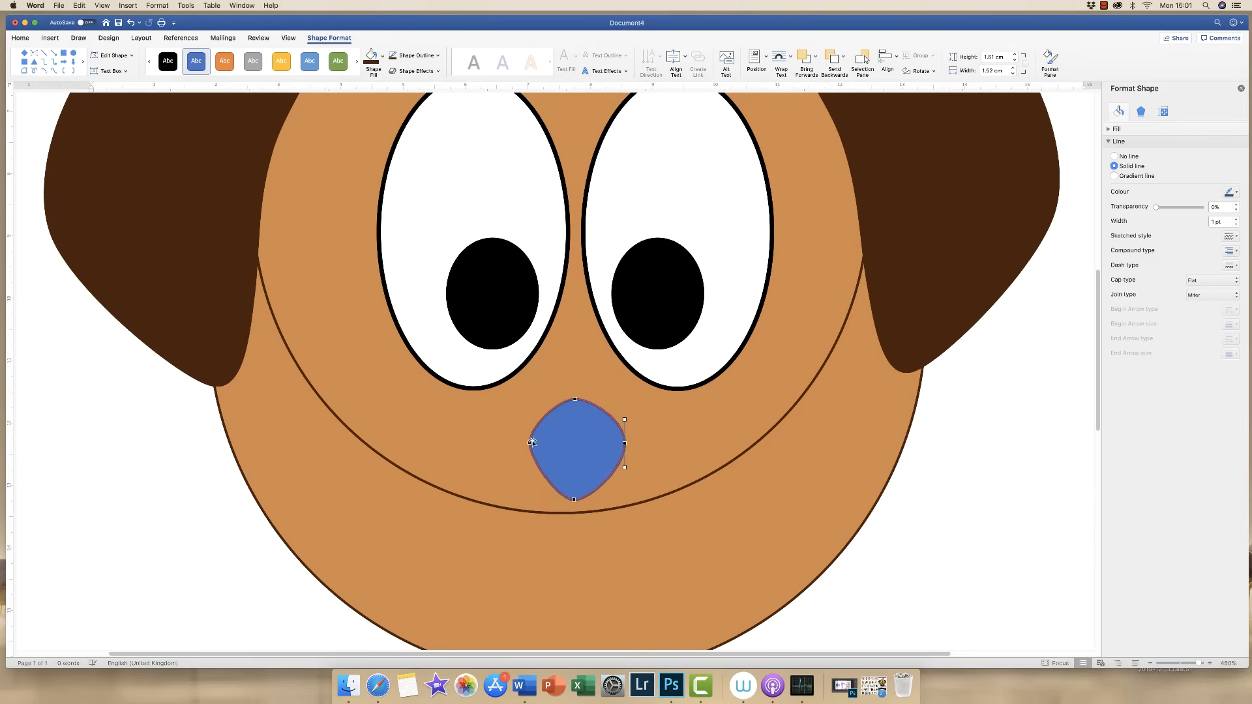
drag(527, 442, 525, 442)
drag(574, 499, 574, 496)
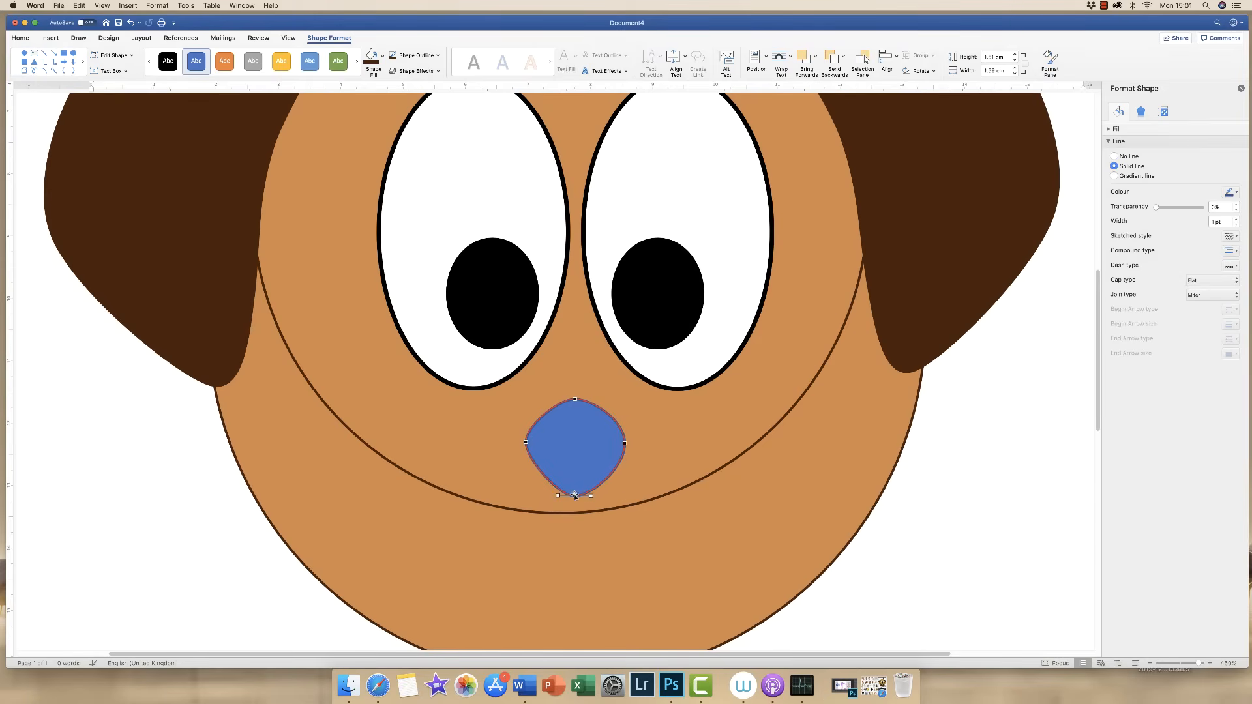
drag(573, 399, 576, 396)
click(526, 442)
drag(625, 444, 627, 444)
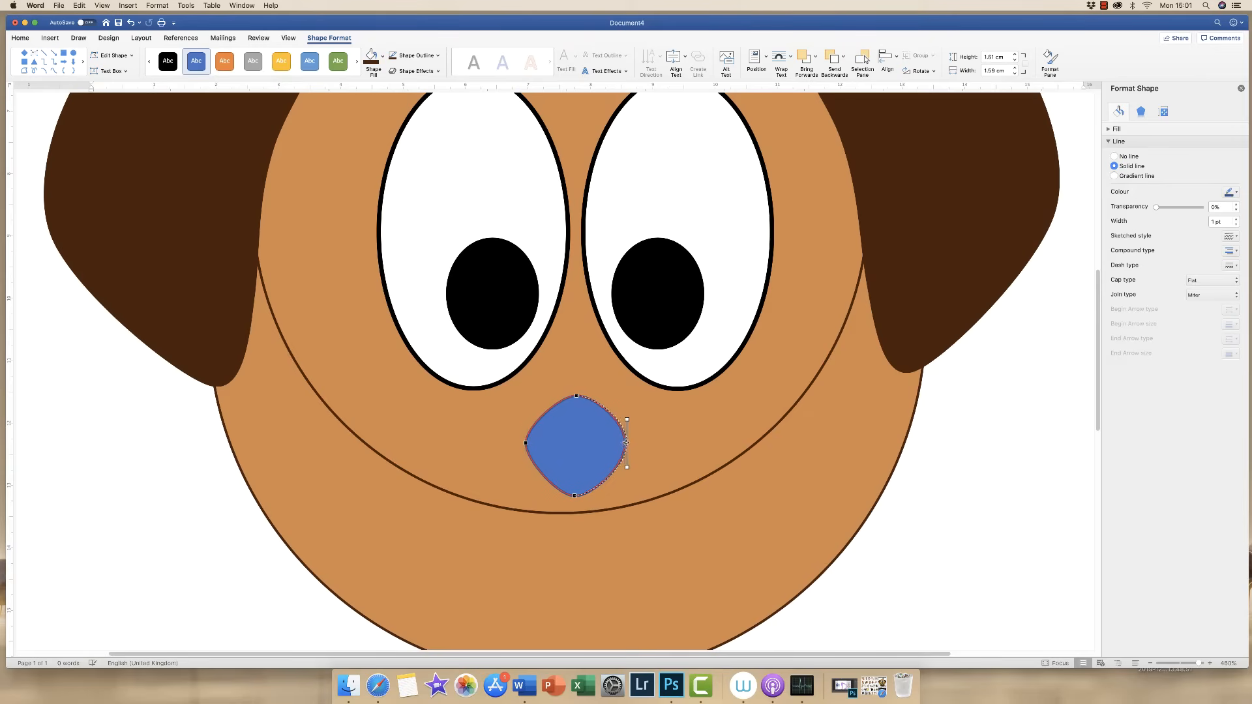
Make the nose's top point a straight point with longer handles, and its right point a smooth point with a longer lower handle
right_click(576, 395)
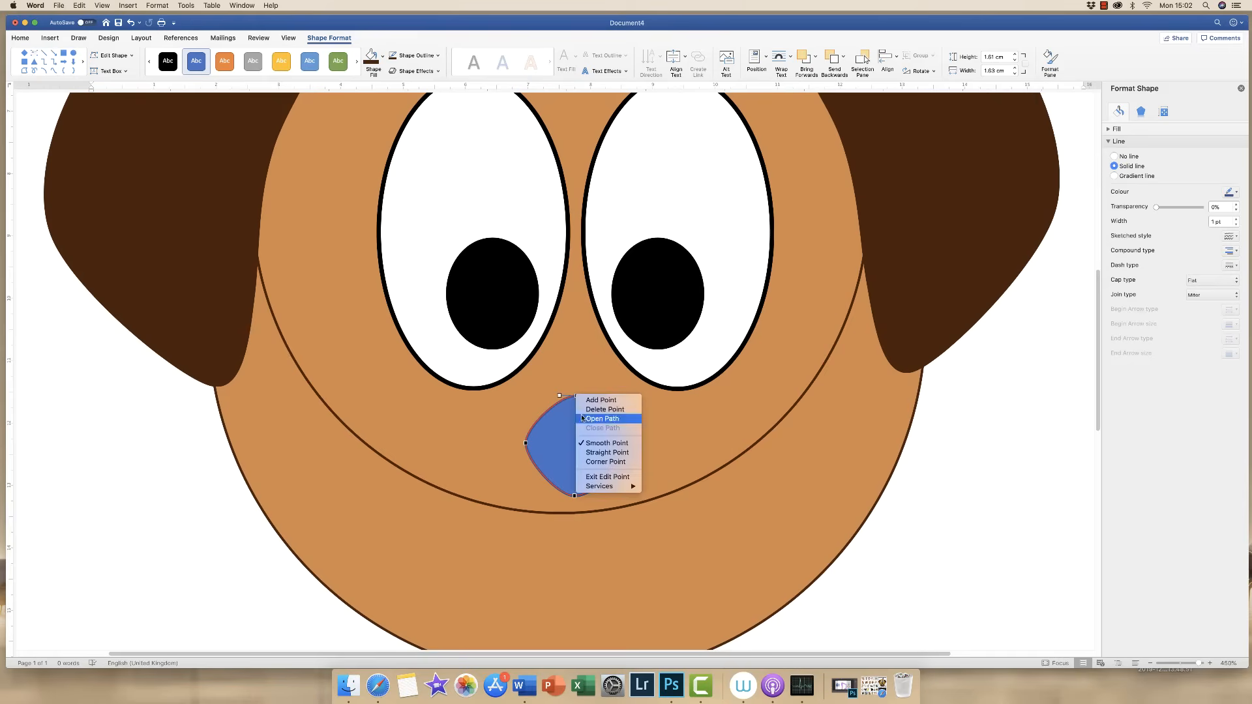
click(588, 453)
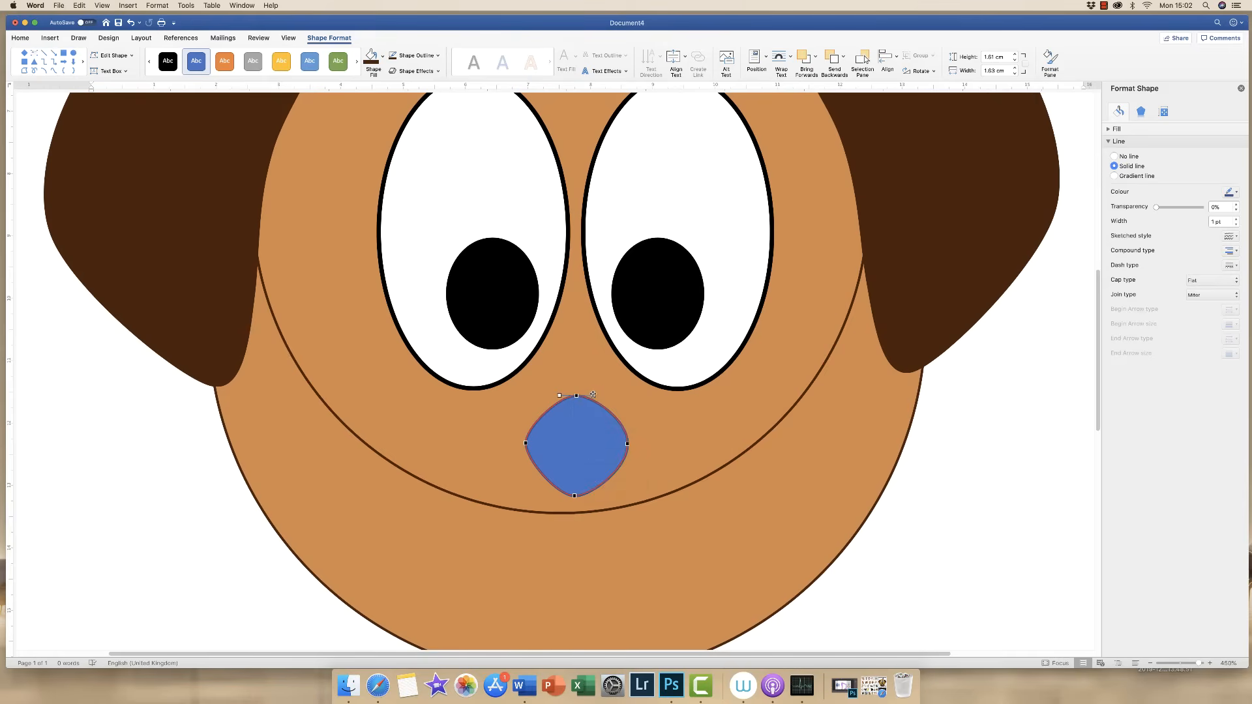
drag(593, 395, 539, 396)
right_click(627, 444)
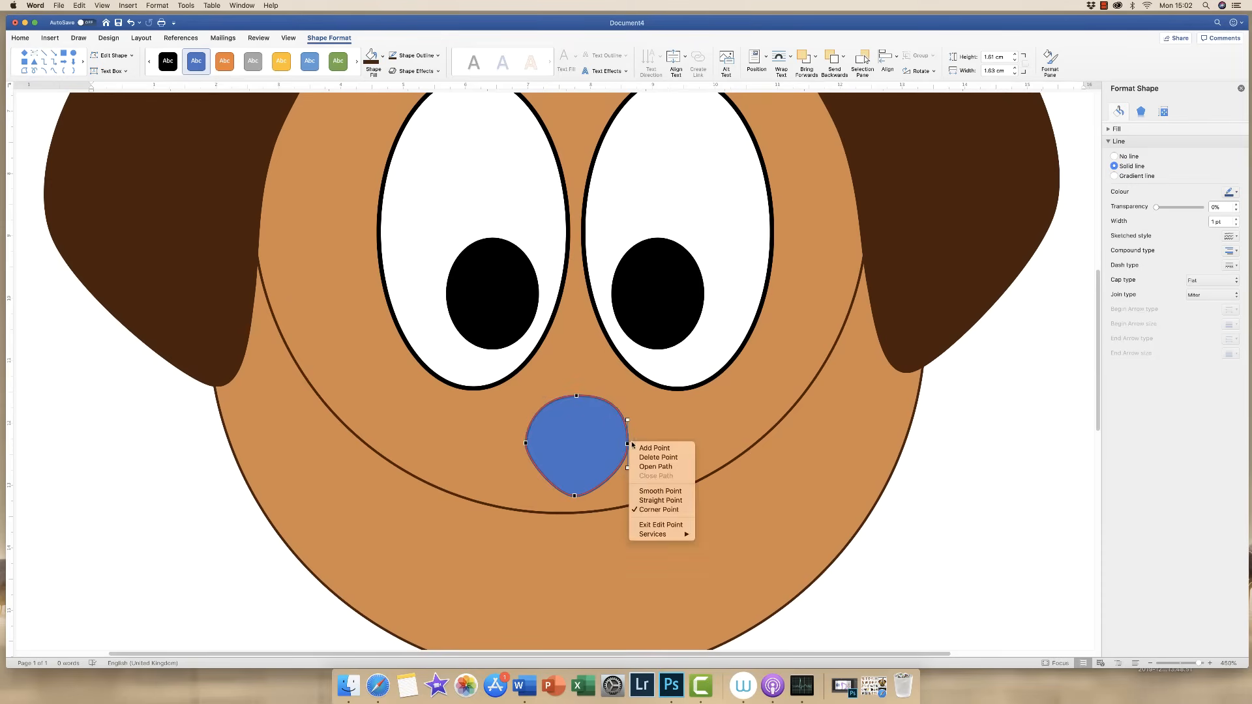
click(659, 490)
drag(627, 467, 627, 479)
Make the nose's left point a smooth point, adjust its lower handle, taper the bottom point and finish editing the points
right_click(526, 443)
click(559, 491)
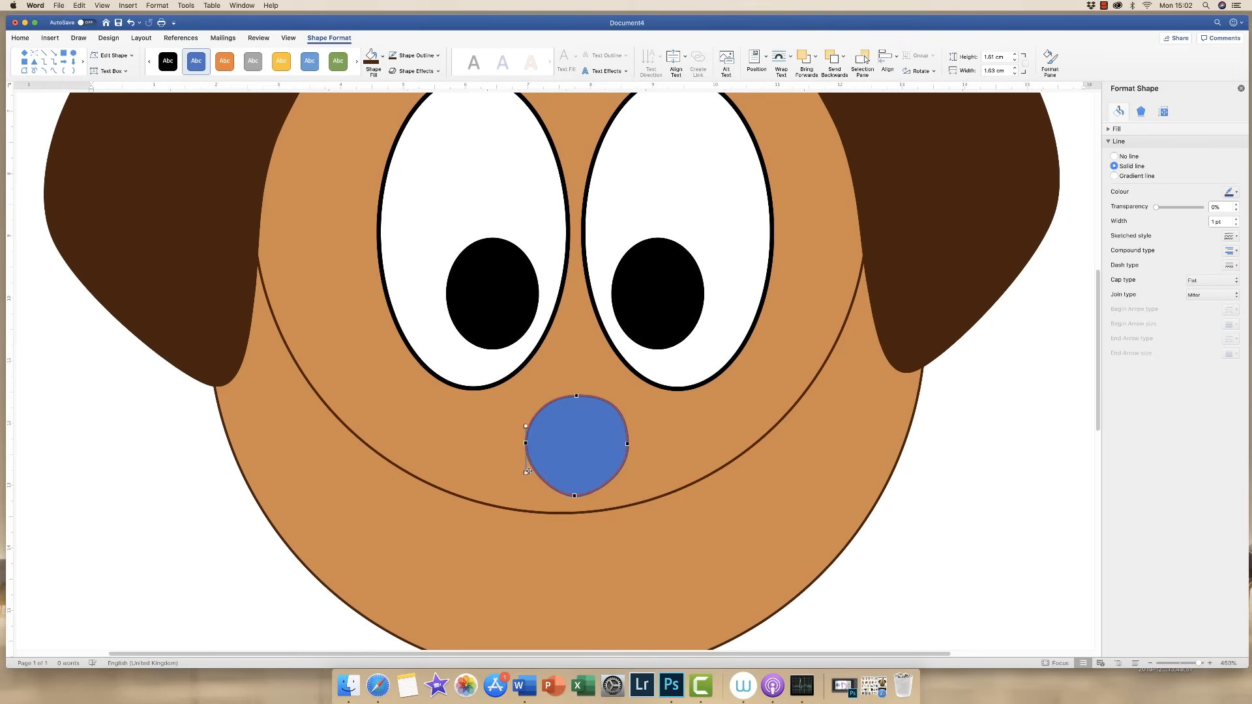
drag(526, 468, 525, 478)
click(574, 496)
click(673, 464)
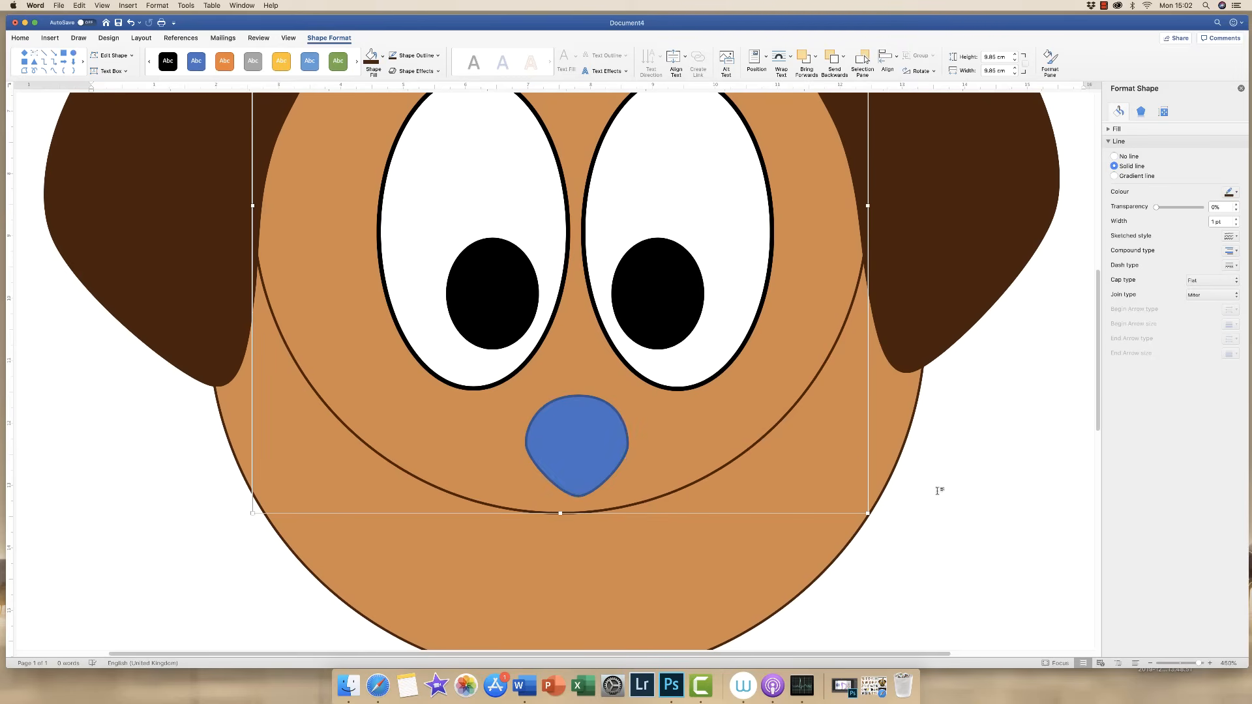
Fill the nose shape with the same dark brown as the ears
click(597, 439)
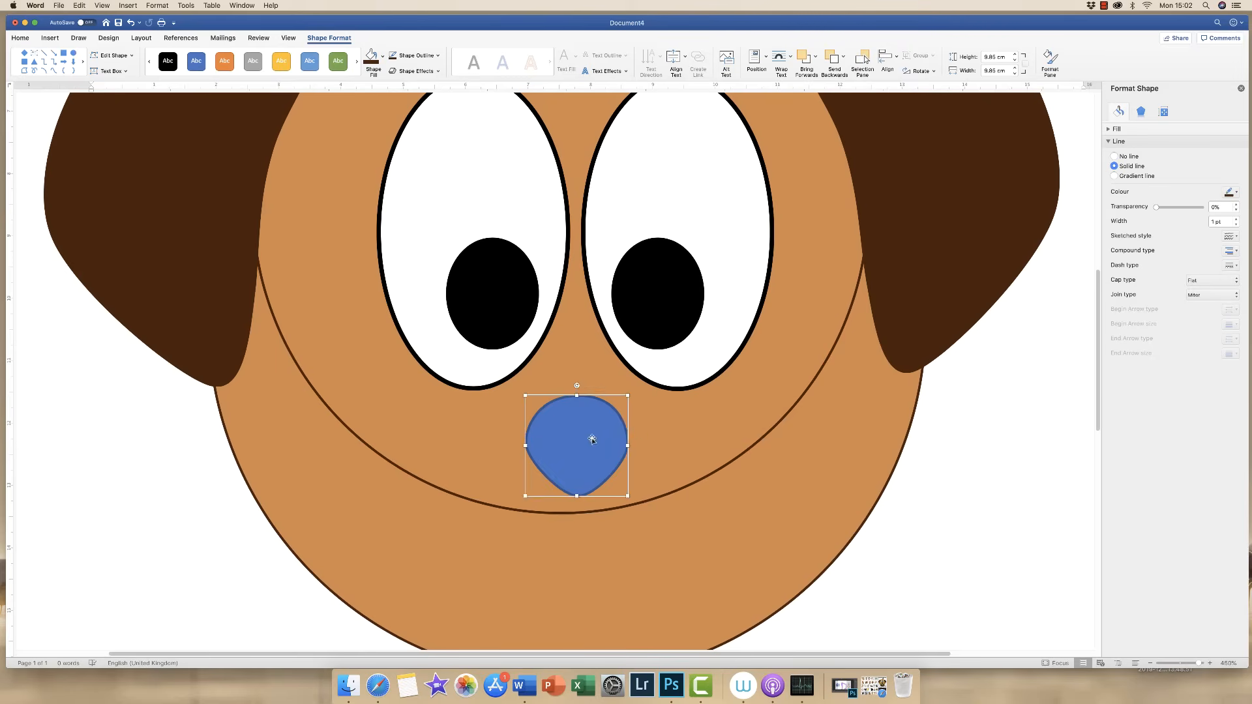
click(371, 57)
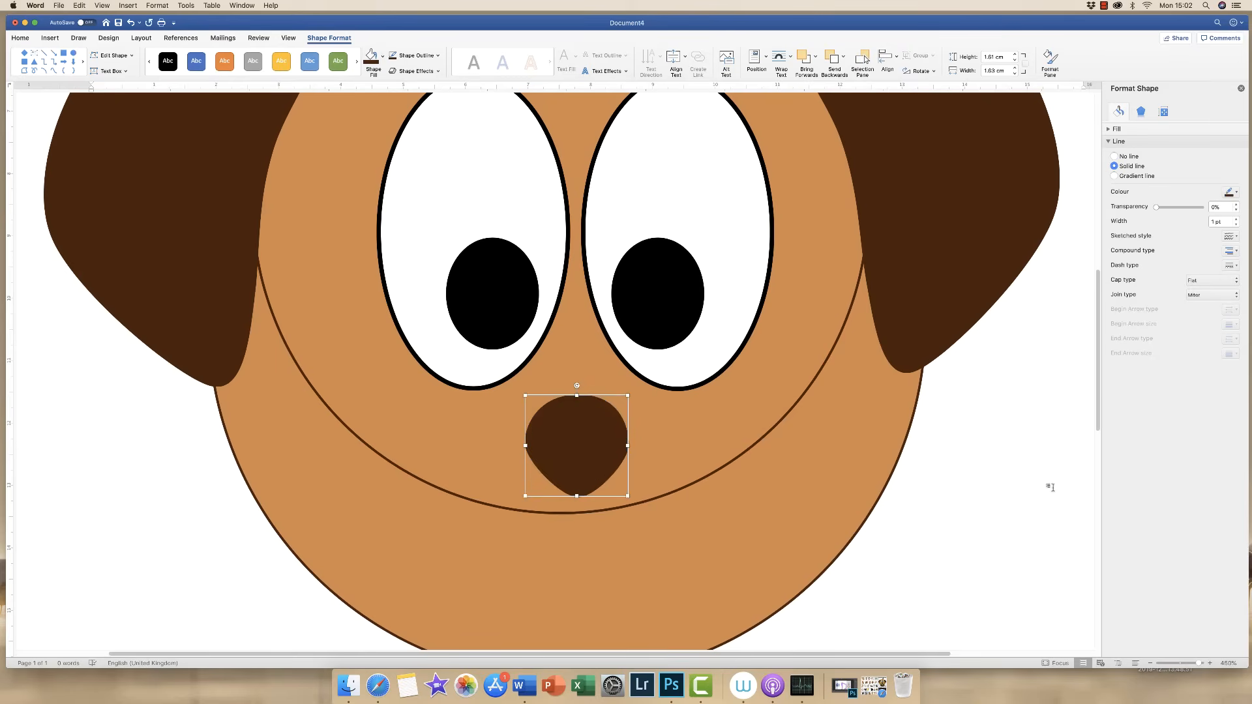
scroll(1096, 425, down, 2)
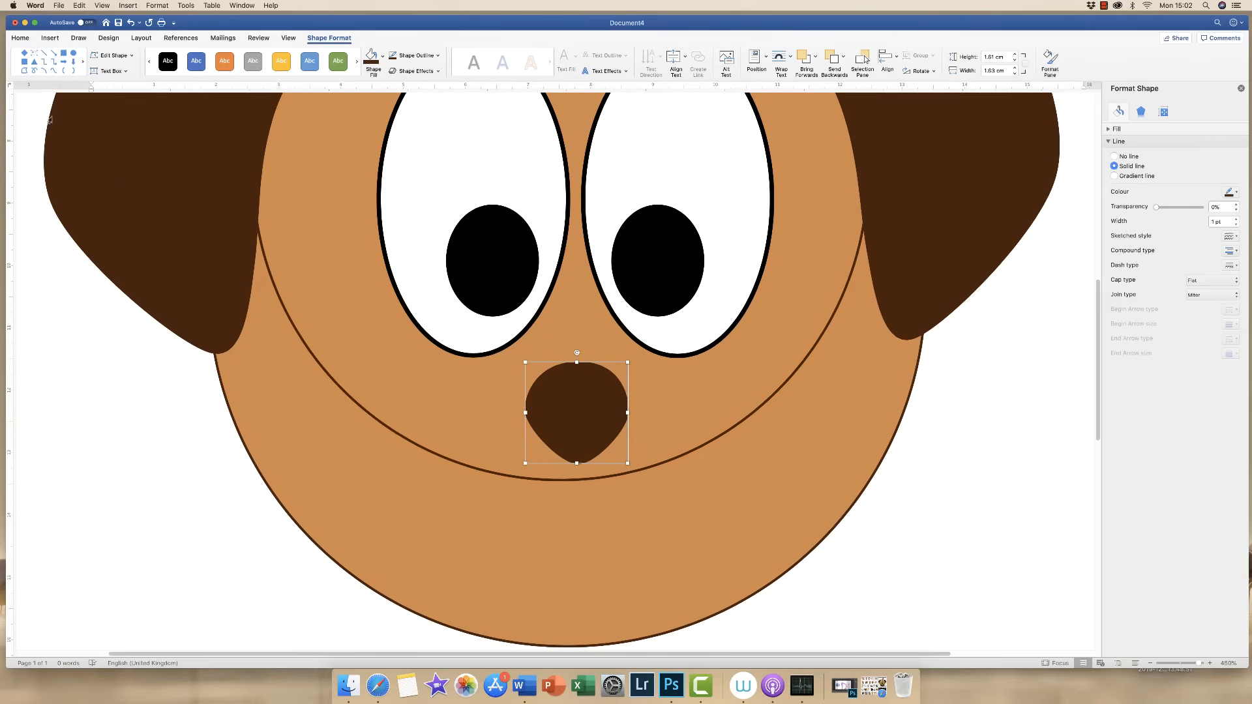
Nudge the nose slightly left and up so that it sits centred just below the eyes
drag(1200, 665, 1186, 667)
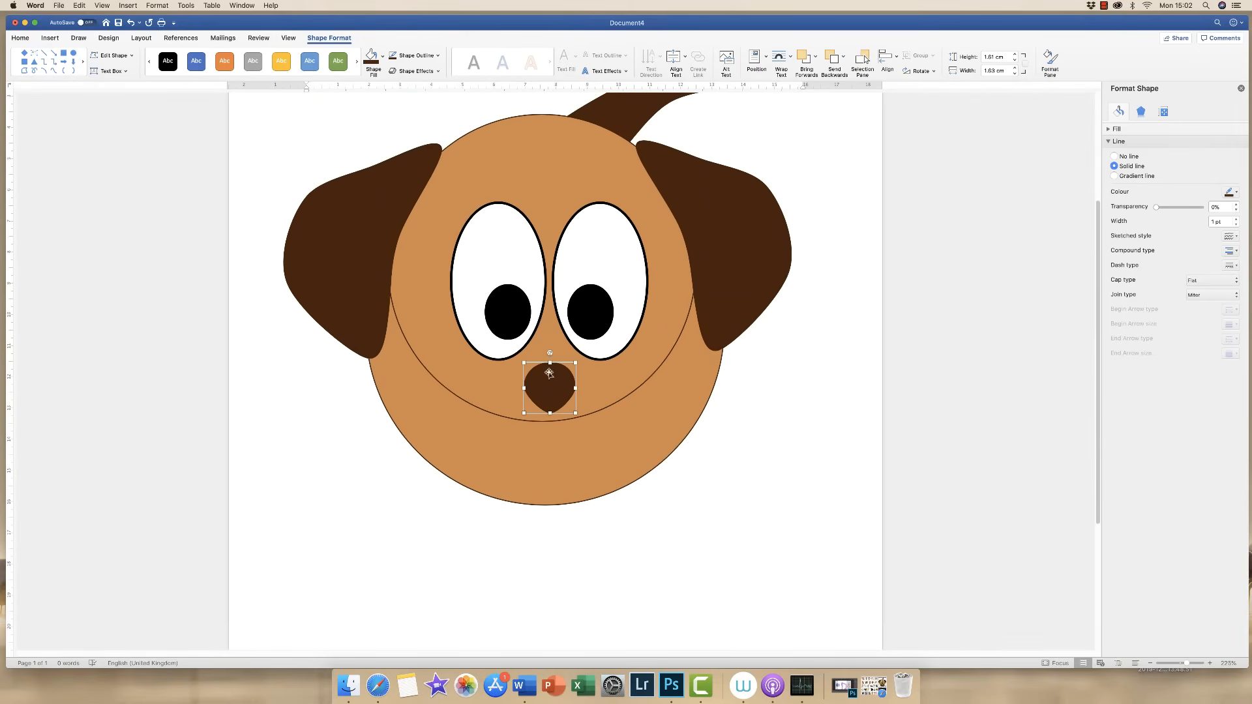
key(Left)
key(Left)
key(Left)
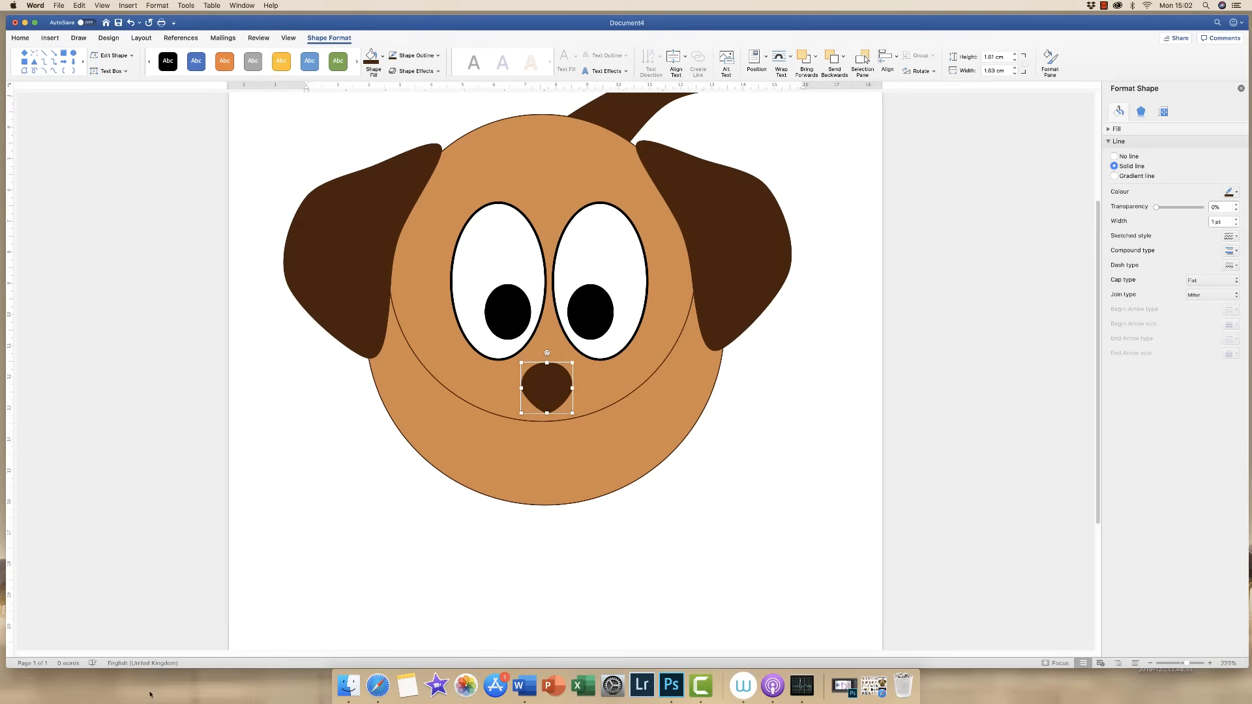
key(Right)
key(Right)
key(Up)
key(Up)
key(Up)
key(Up)
key(Left)
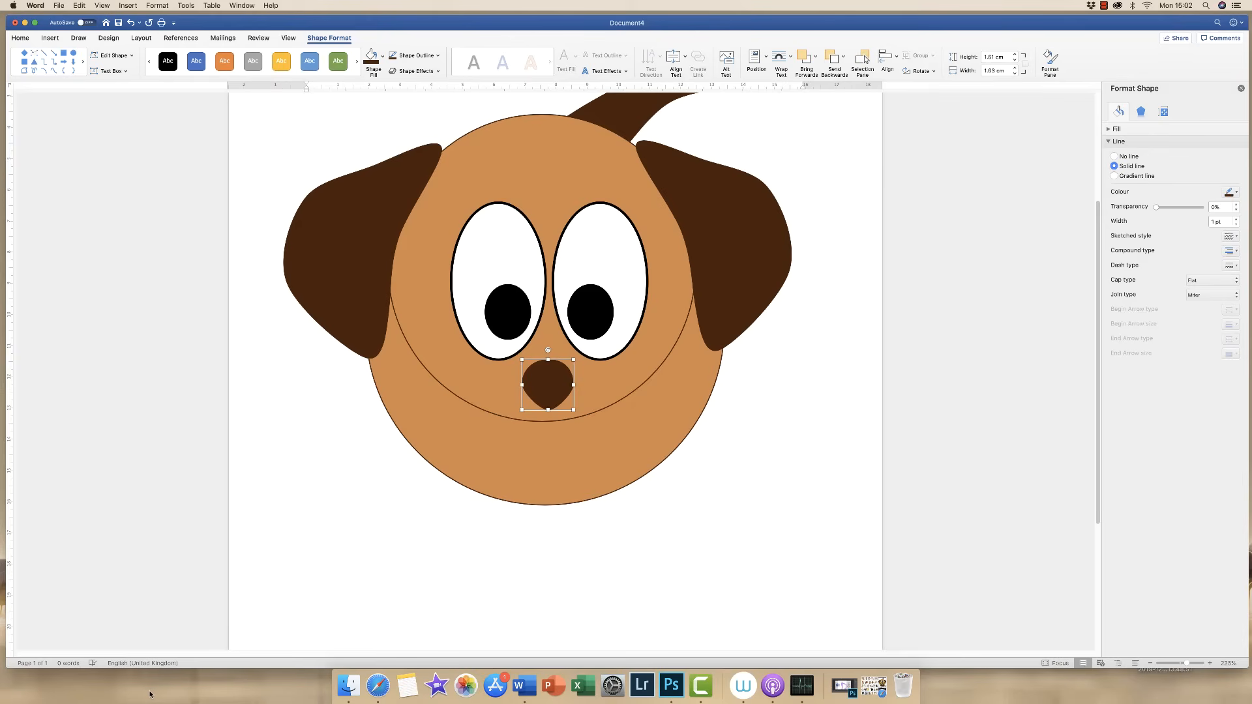
Draw an oval about 1.75 cm high and 3.45 cm wide at the body's lower right edge and stretch its height to about 2.2 cm
click(390, 468)
click(51, 39)
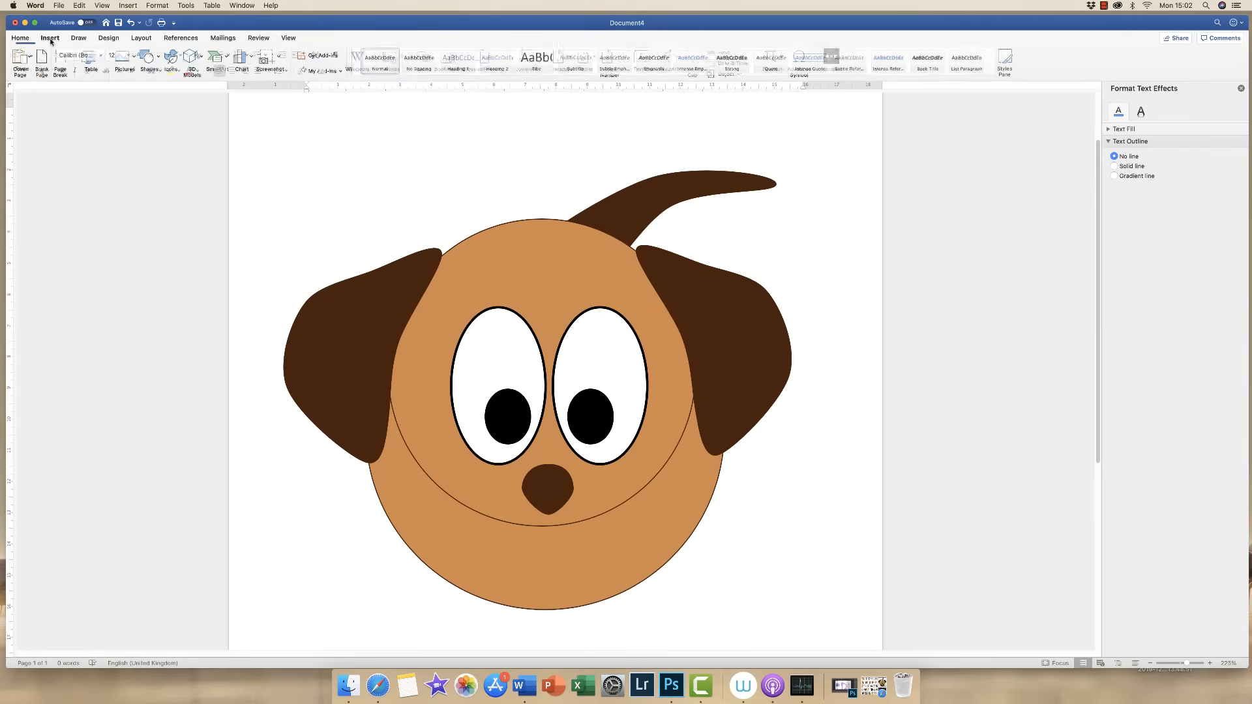
click(150, 60)
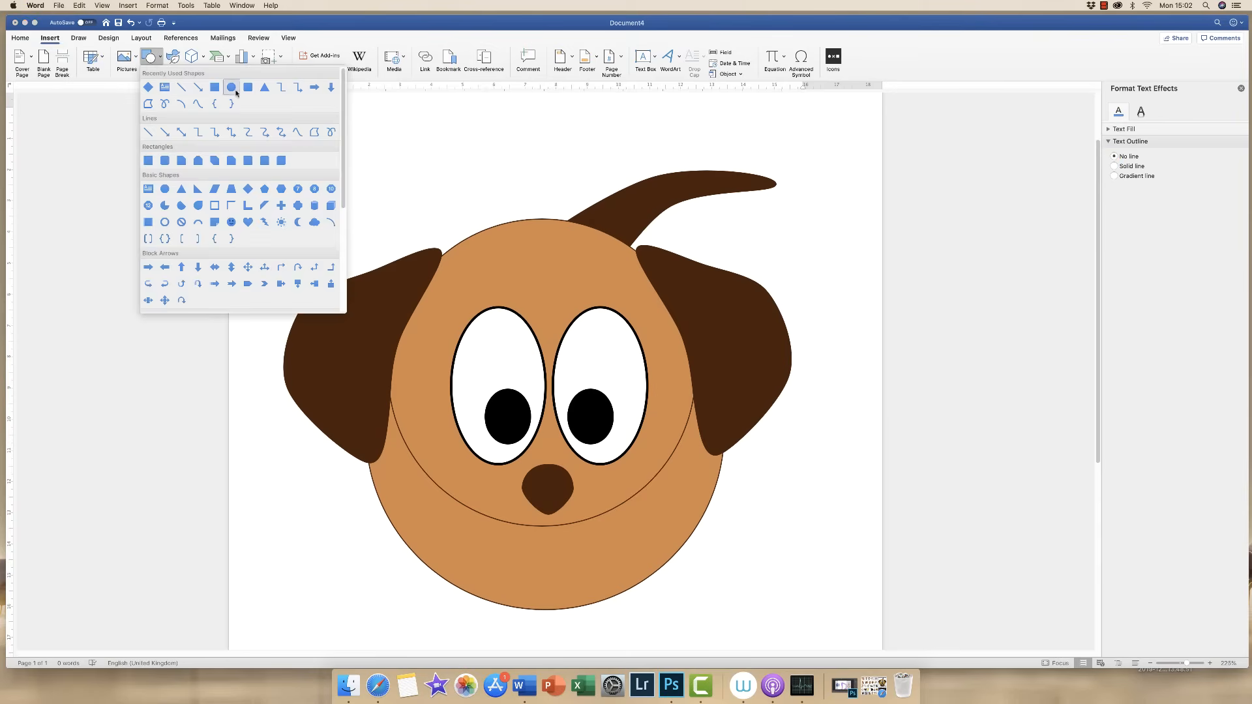
click(232, 89)
drag(567, 591, 675, 645)
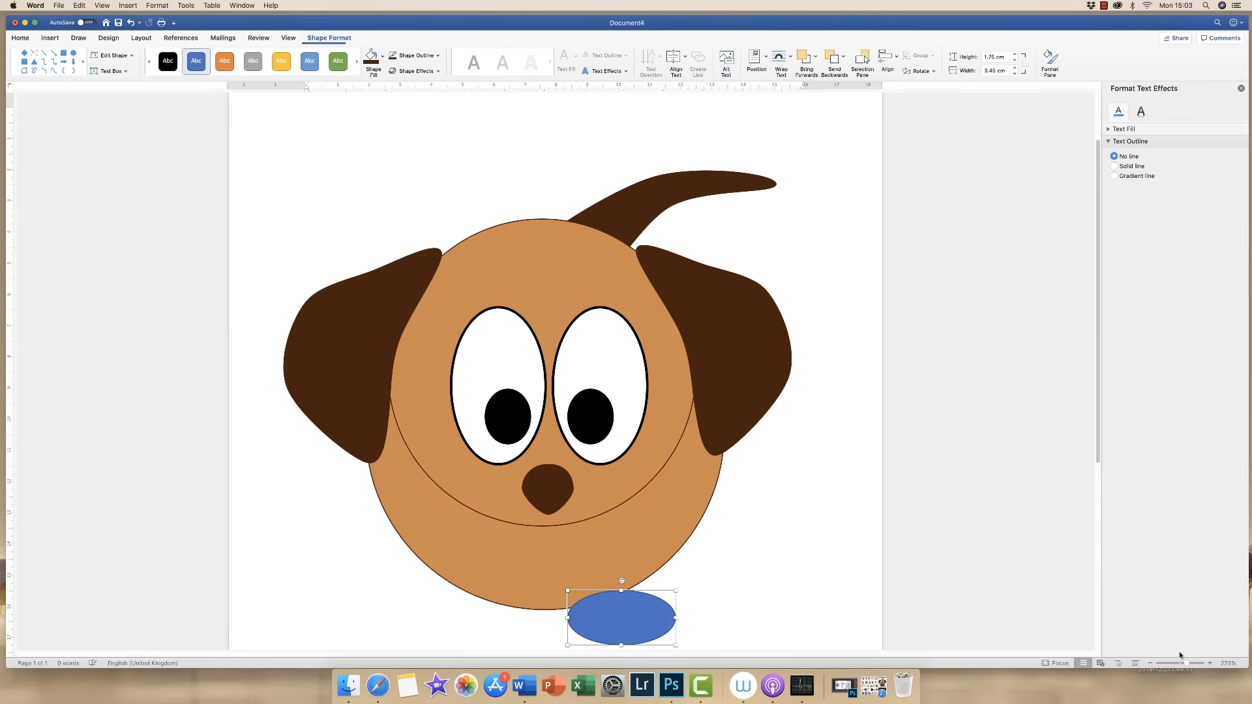
drag(1185, 663, 1199, 660)
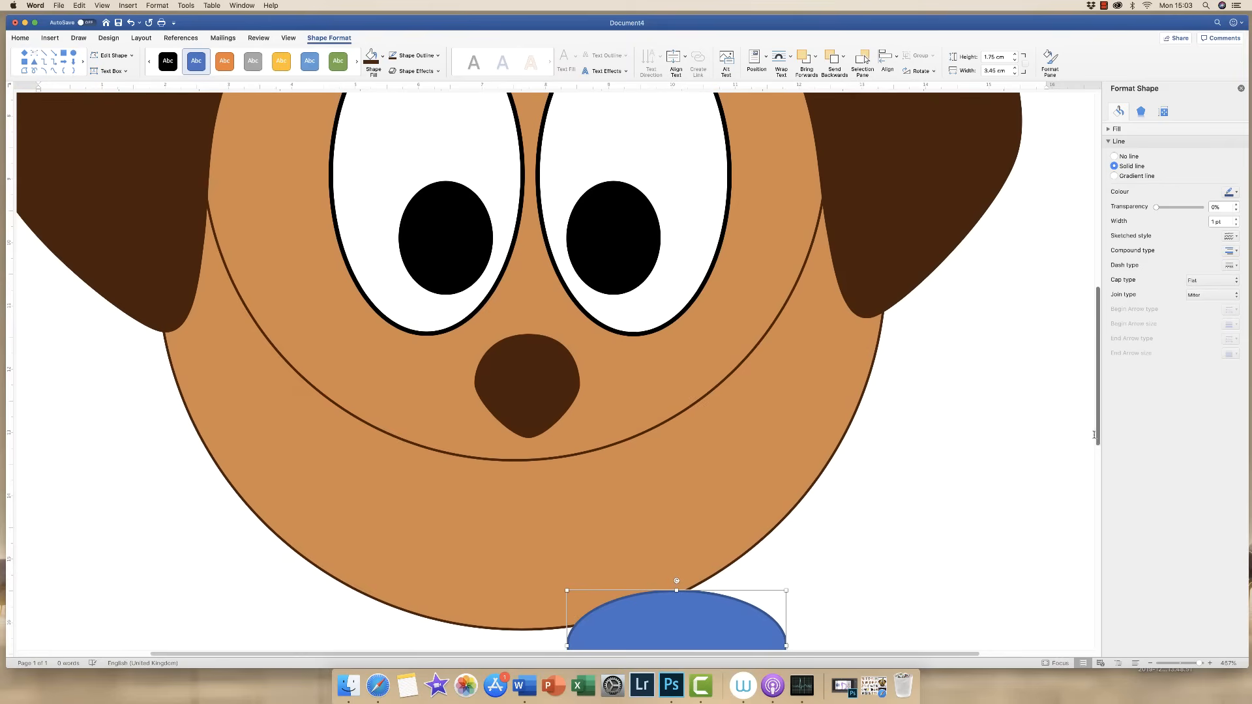
drag(1098, 437, 1097, 506)
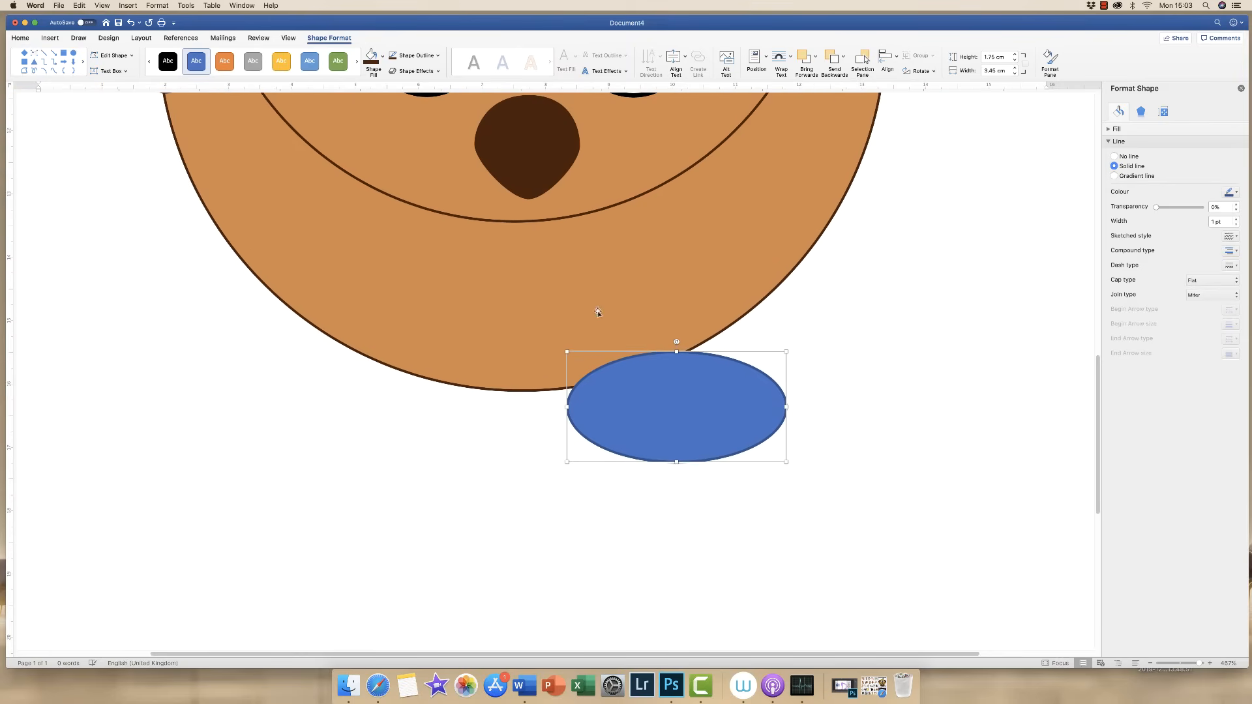
drag(675, 350, 676, 325)
Edit the blue oval's points, raising its bottom point to flatten the underside into a paw shape
click(117, 56)
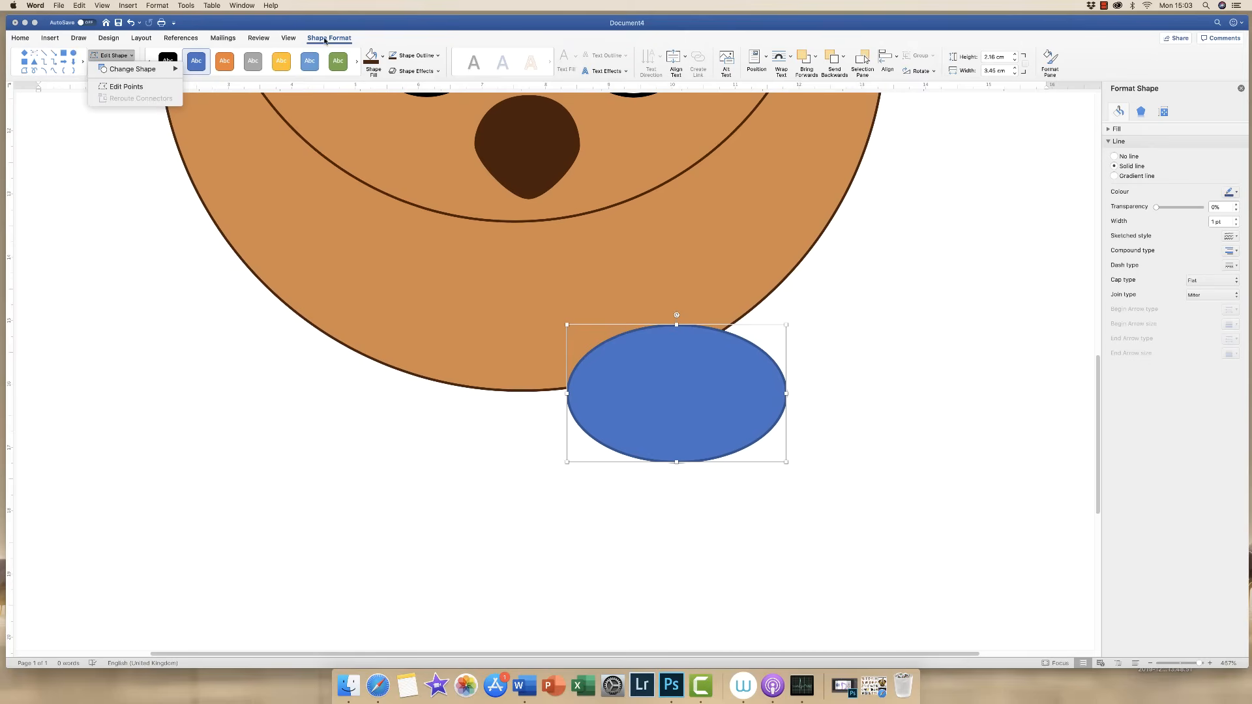
click(126, 86)
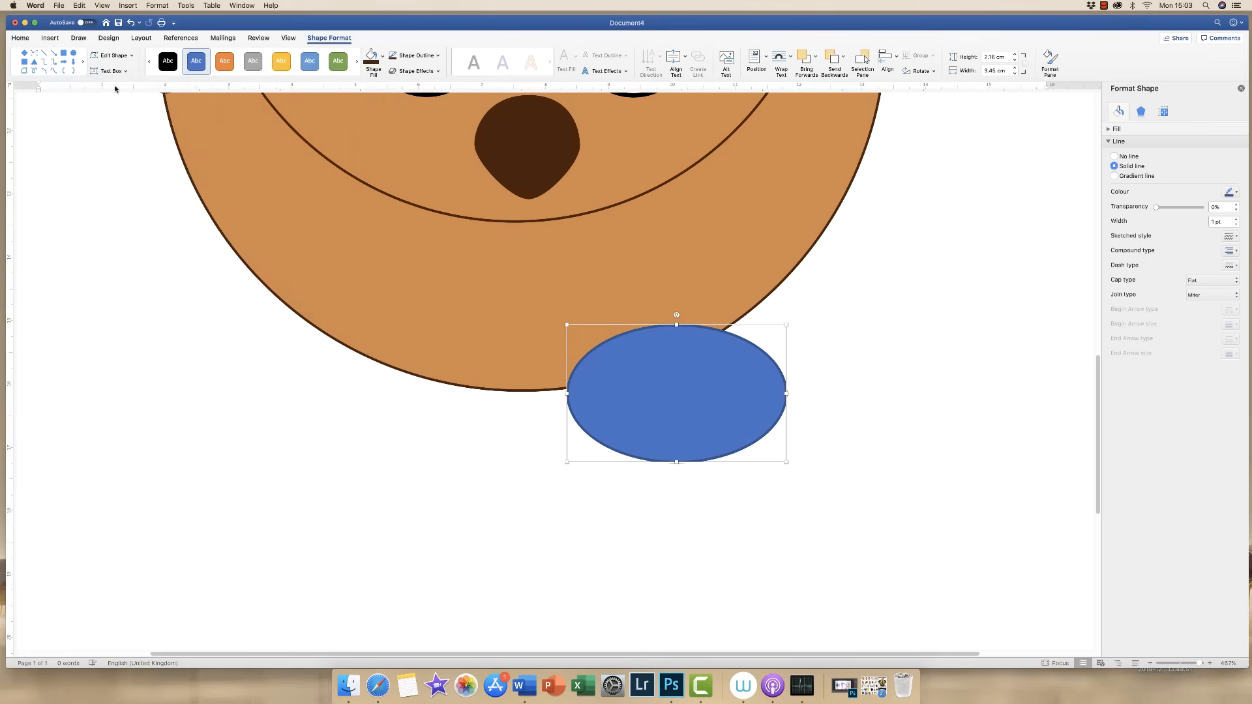
drag(677, 461, 677, 430)
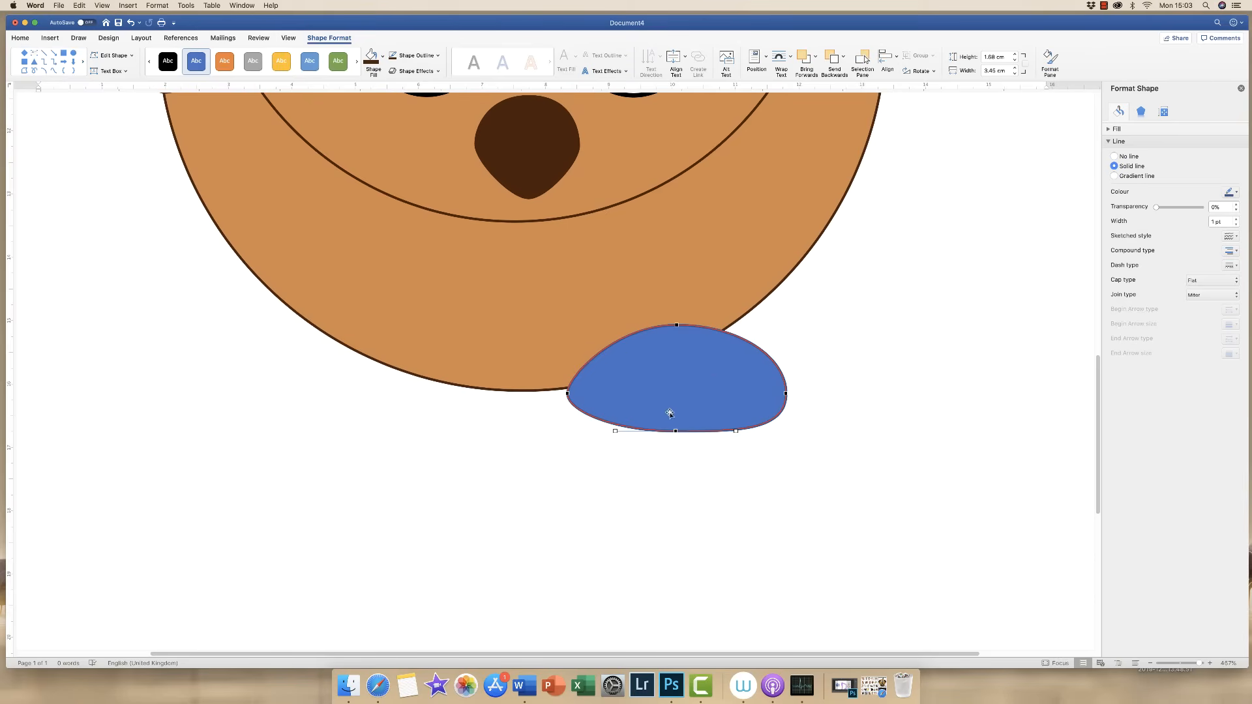
drag(677, 430, 680, 405)
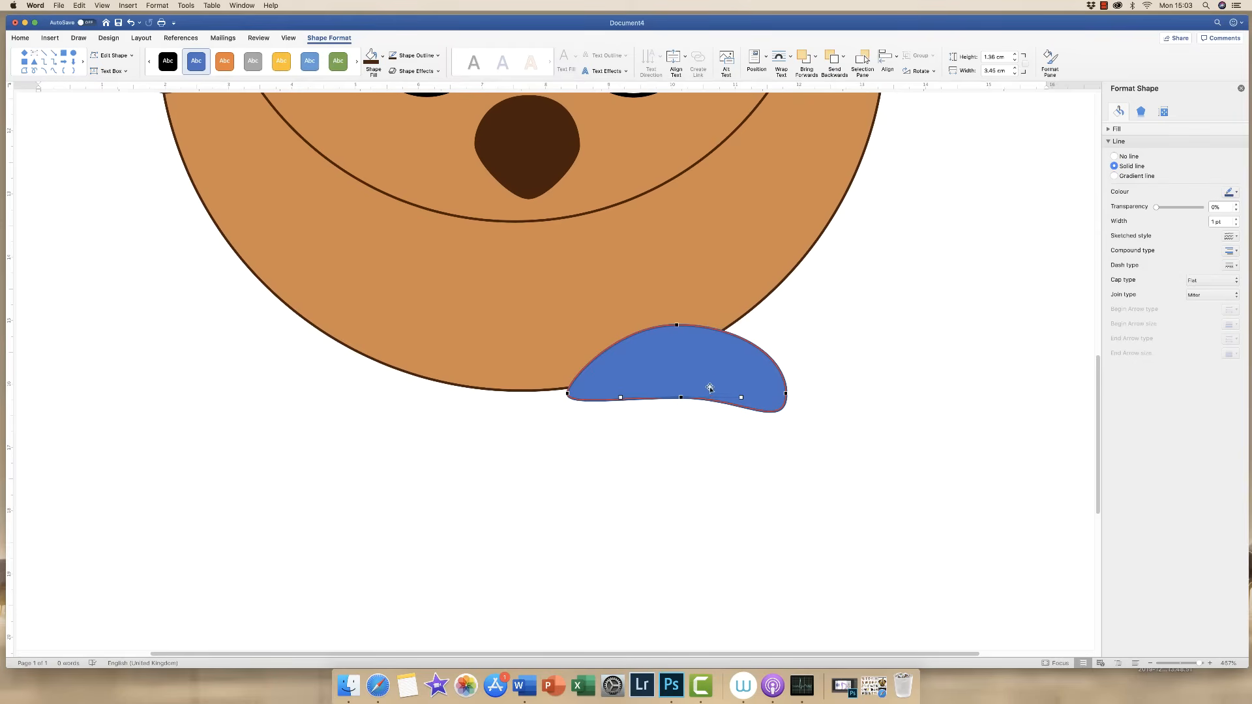
click(633, 461)
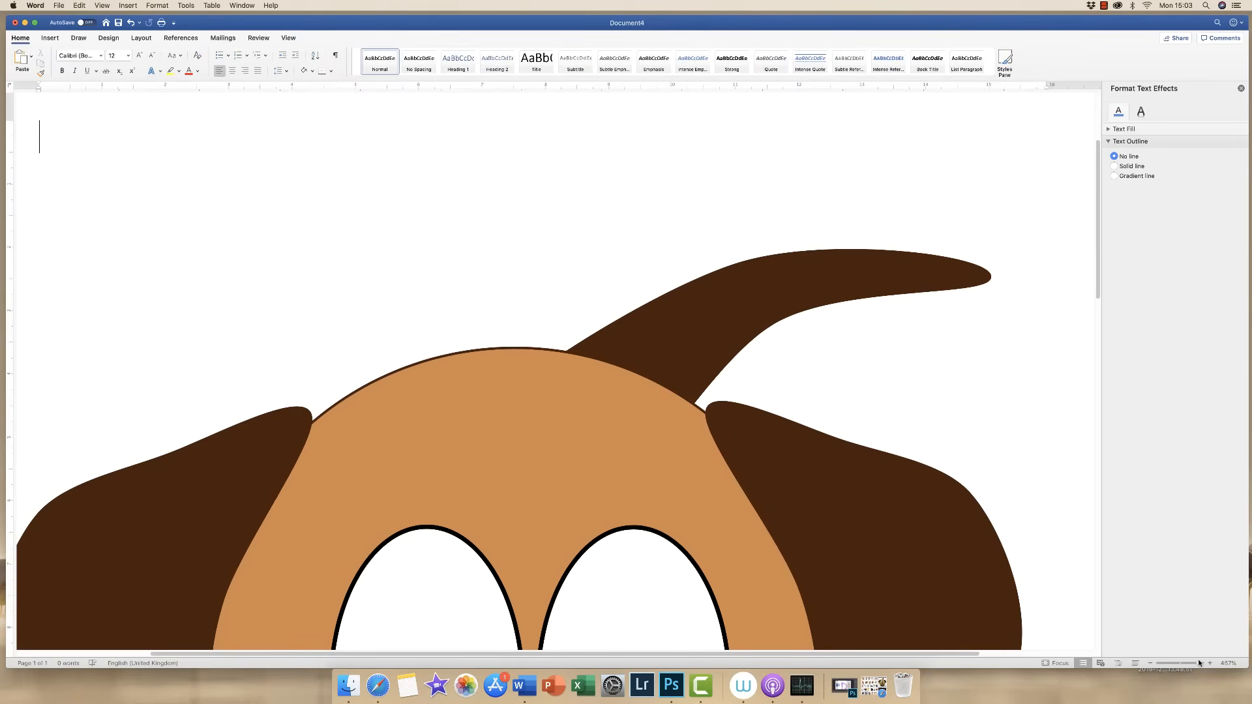
Delete the blue paw shape at the body's lower edge
drag(1199, 663, 1184, 663)
click(618, 557)
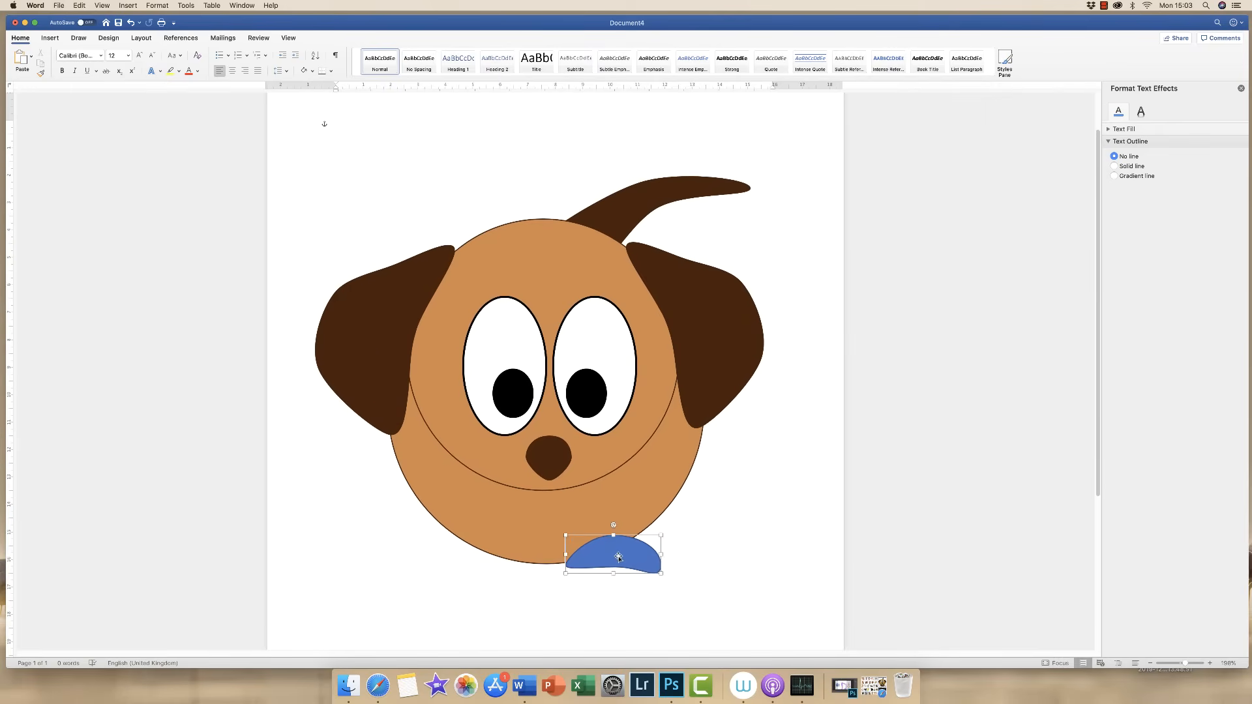
key(Delete)
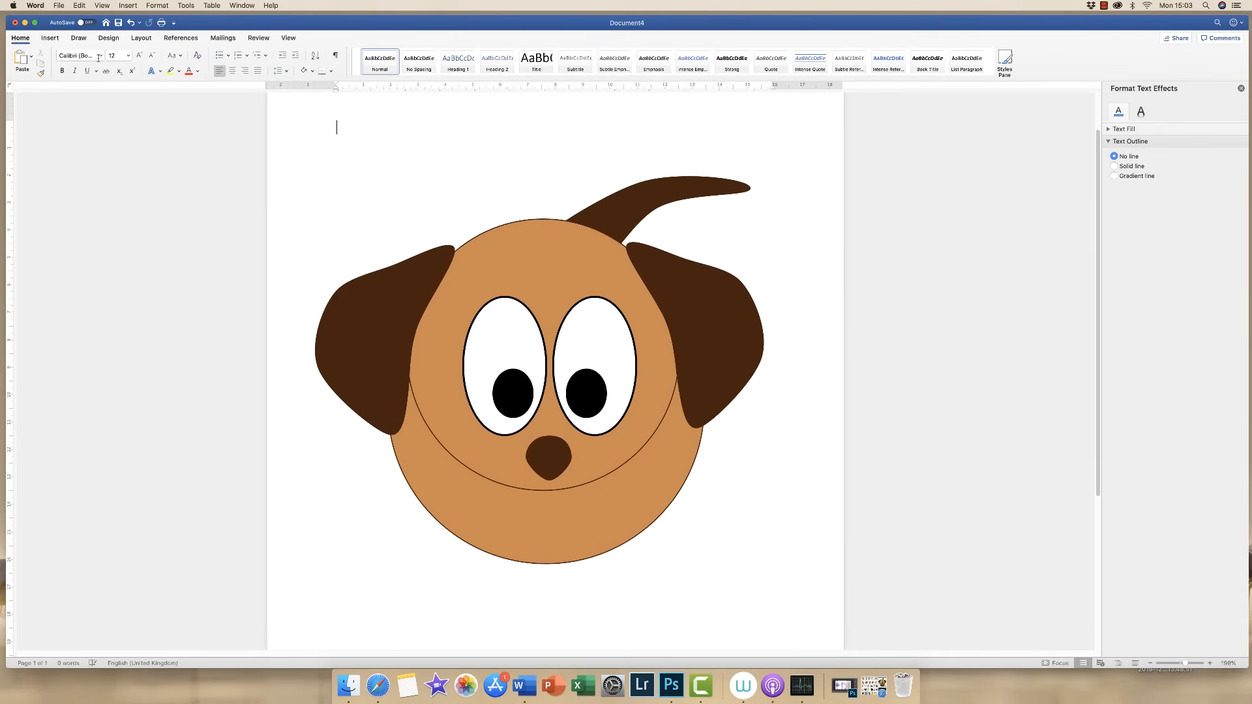
Draw an oval about 1.63 cm high and 3.86 cm wide at the body's lower right edge and remove its outline
click(50, 38)
click(149, 58)
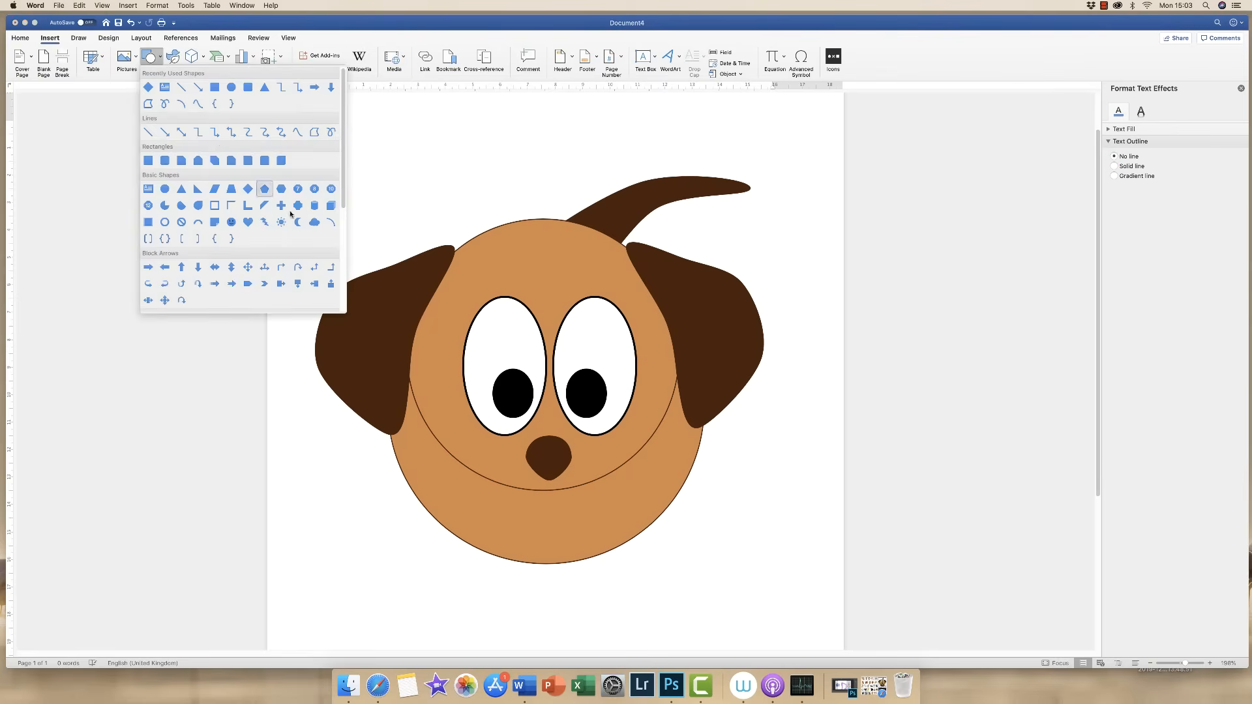
click(230, 87)
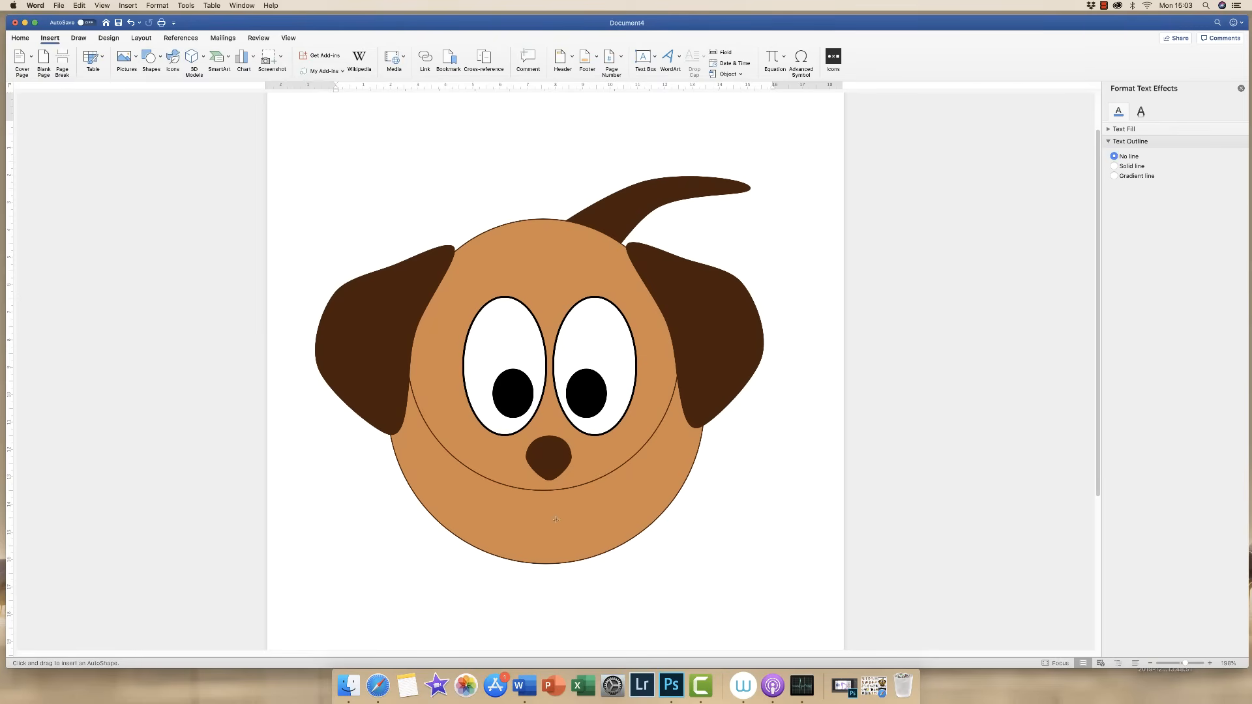
drag(554, 548, 660, 593)
drag(1185, 663, 1200, 663)
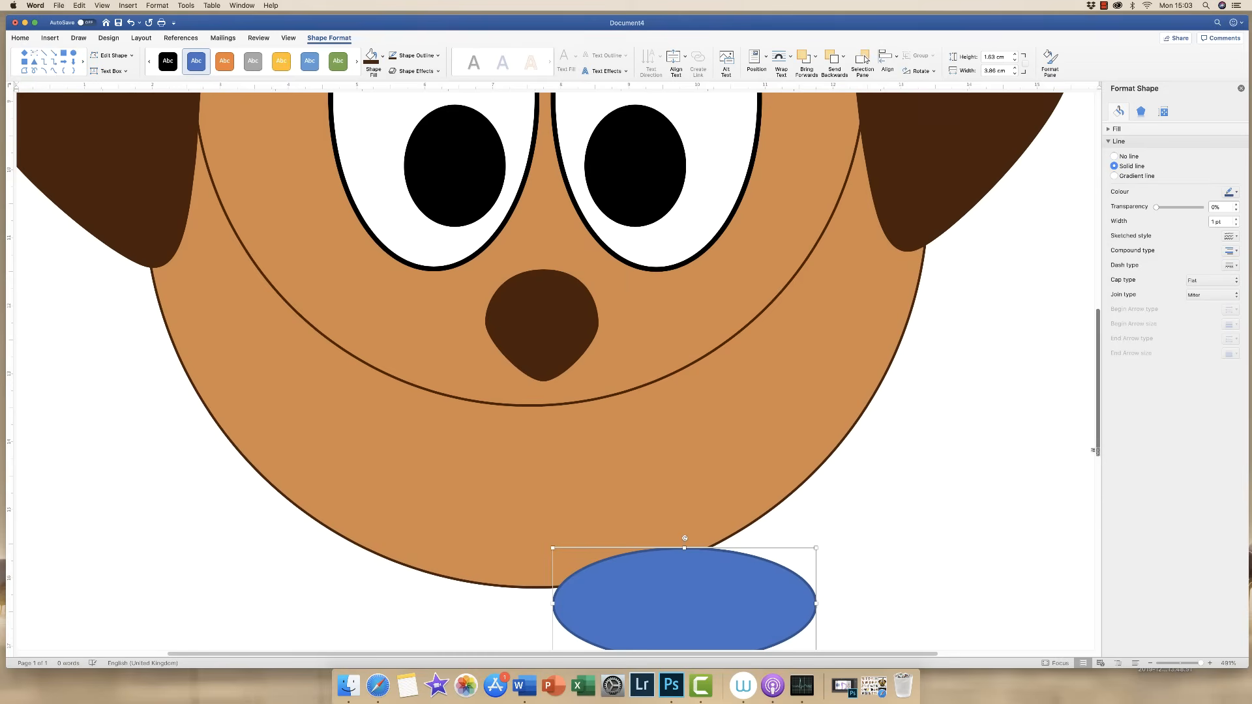
scroll(856, 444, down, 5)
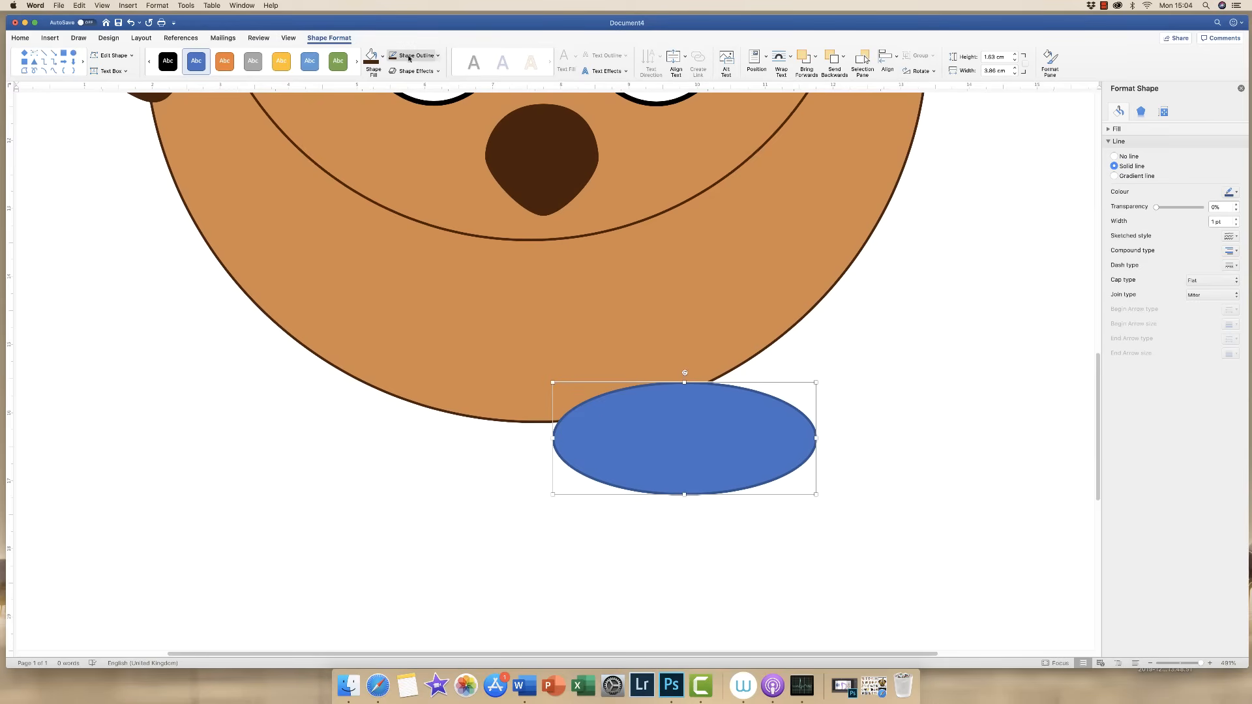
click(437, 56)
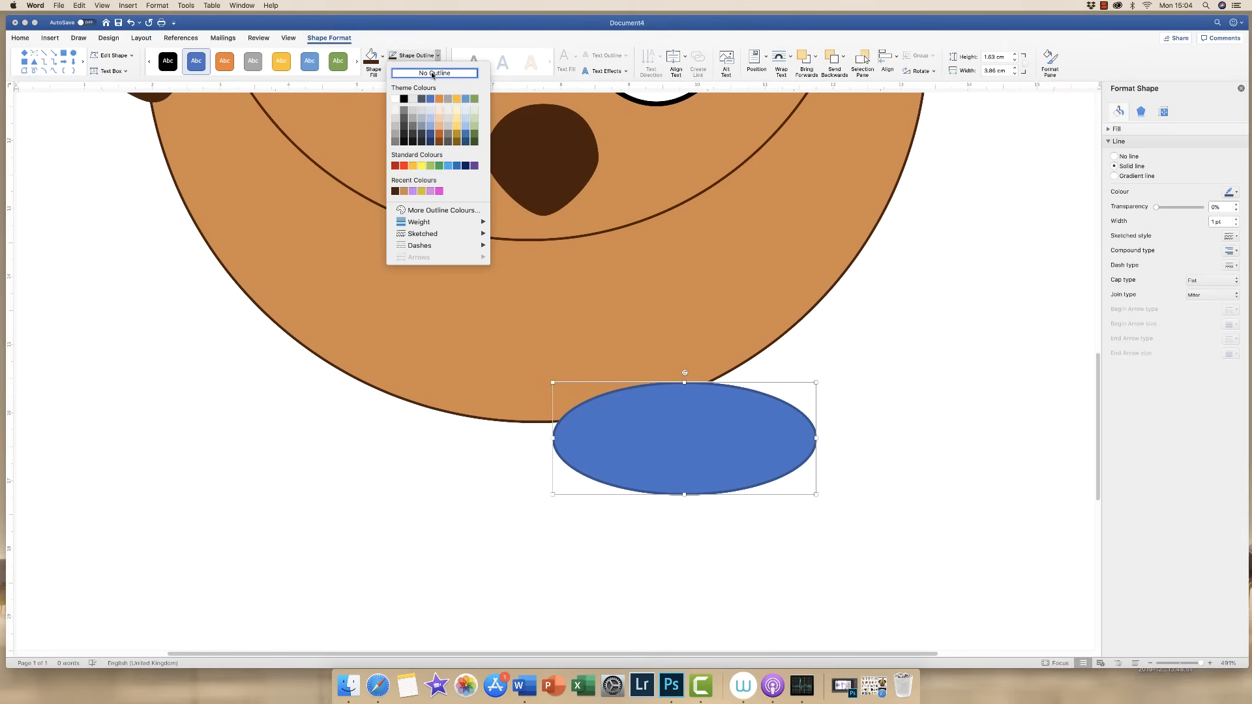
click(431, 73)
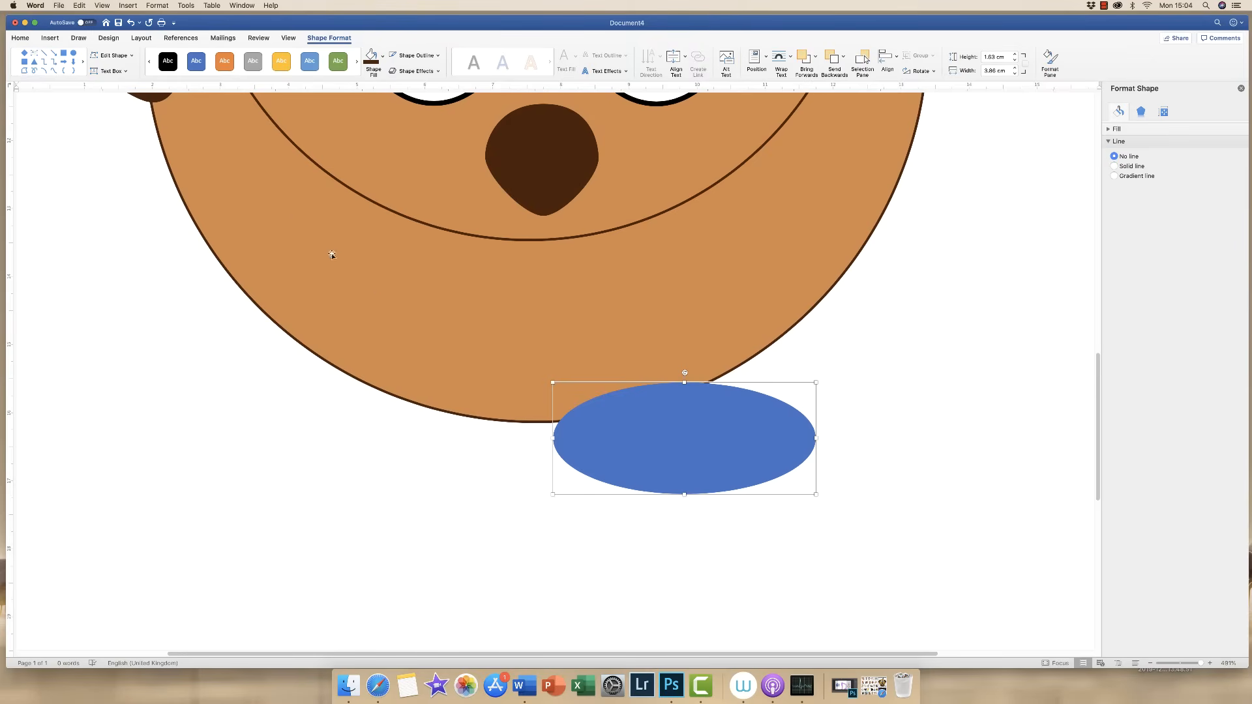
Edit the blue oval's points, raising its bottom point to reduce the height to about 1.34 cm
click(107, 58)
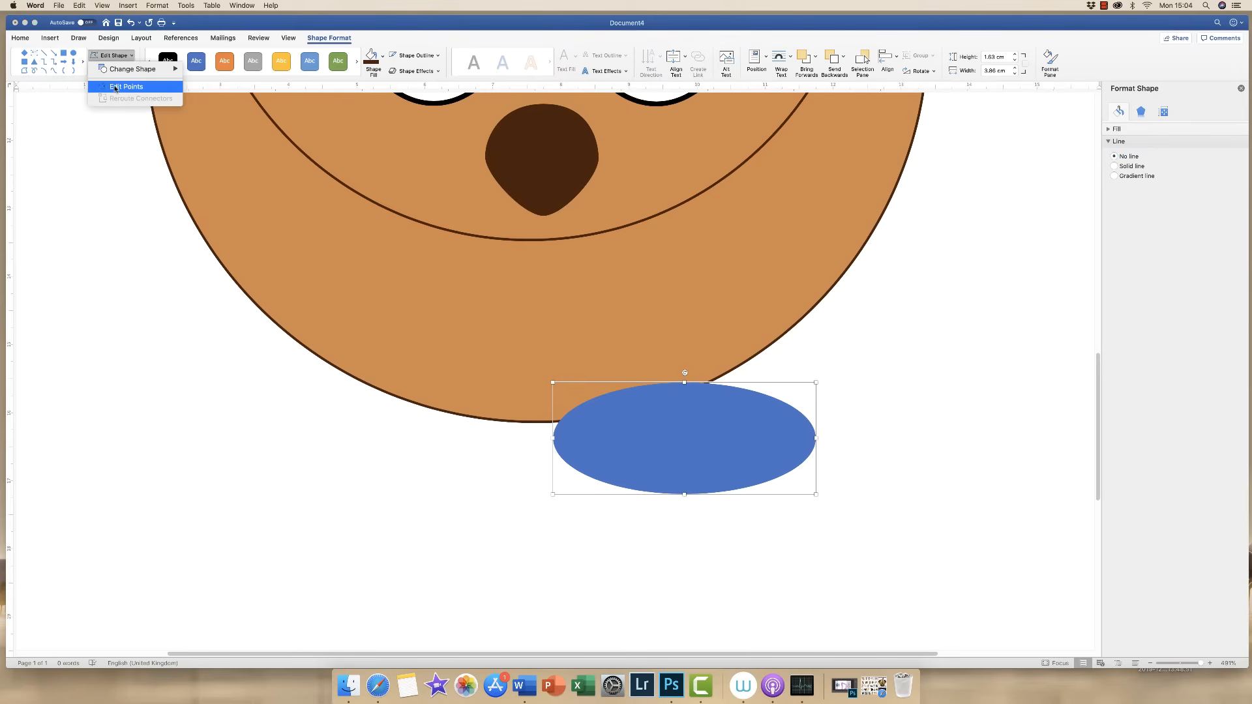
click(121, 88)
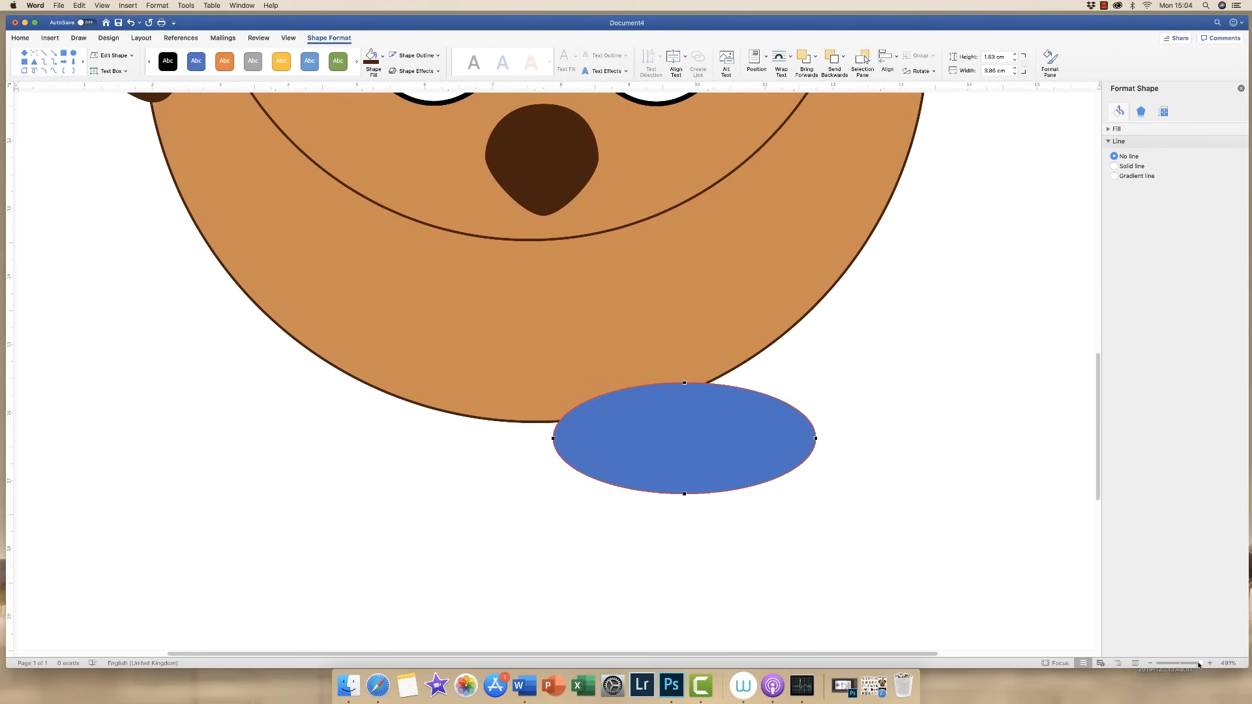
drag(1198, 664, 1202, 663)
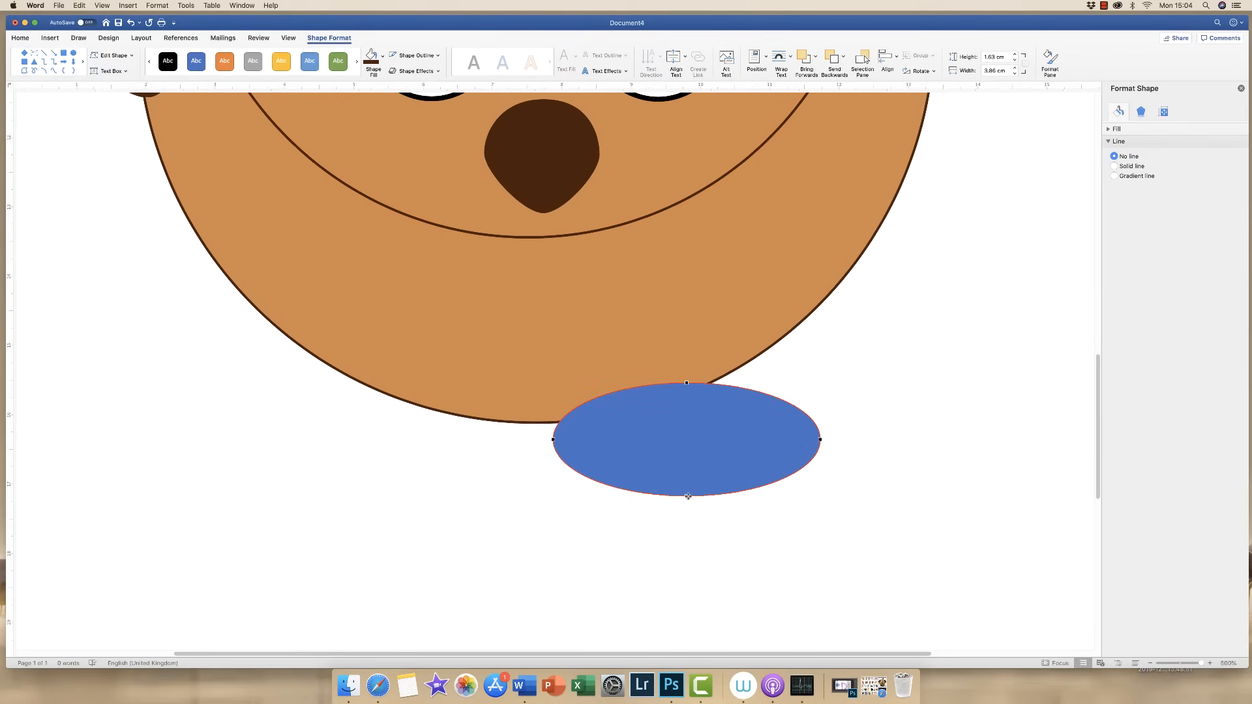
drag(687, 497, 683, 475)
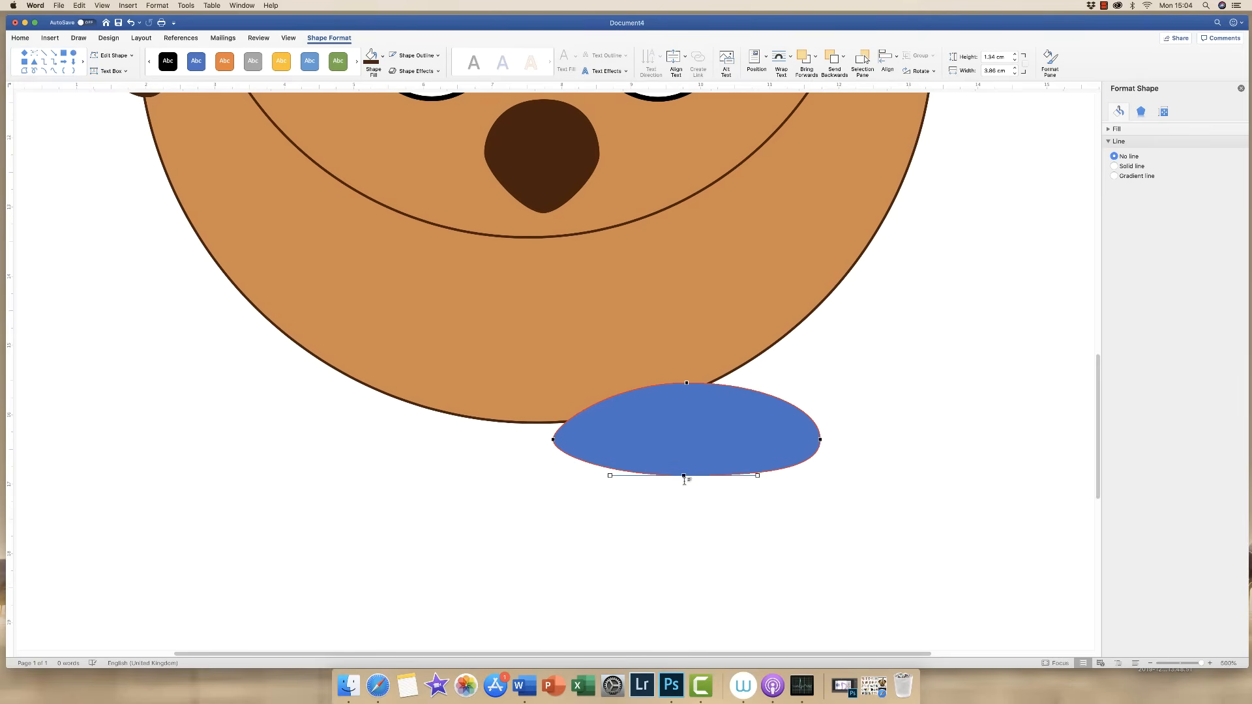
Adjust the curve handles of the blue shape's left and right end points to round both ends like a paw
click(553, 440)
drag(553, 424, 553, 410)
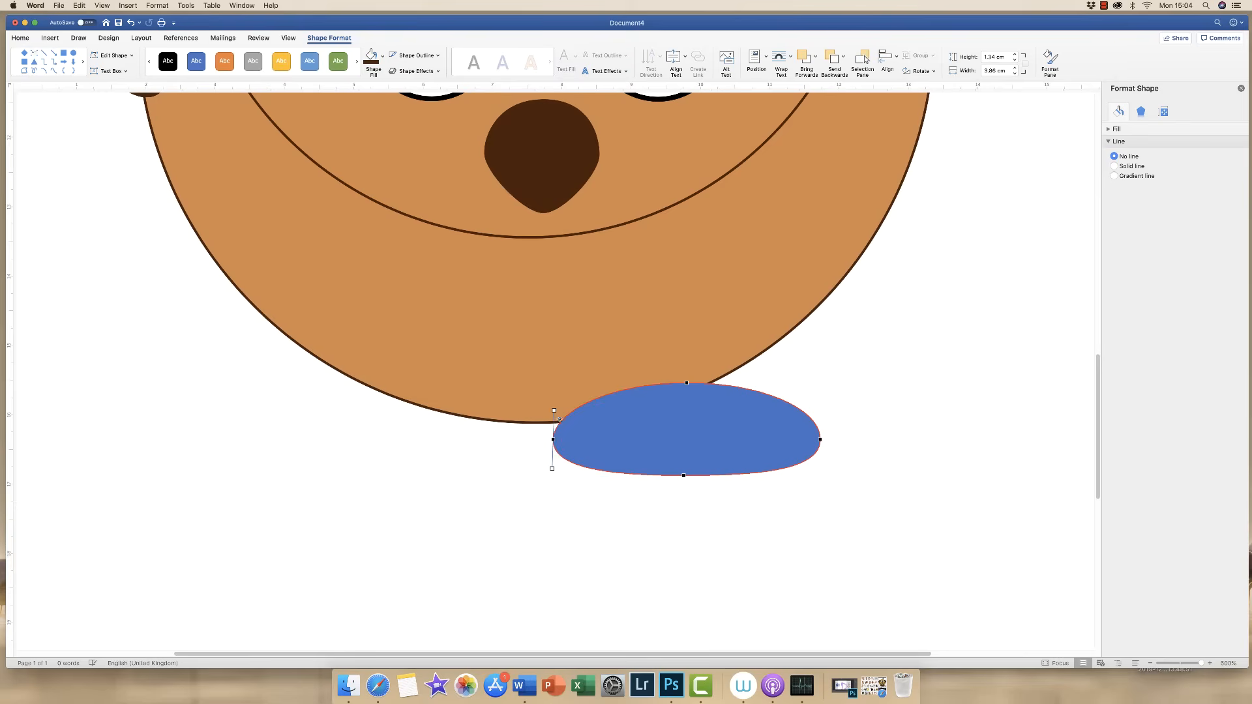
drag(552, 469, 551, 416)
right_click(552, 439)
click(819, 440)
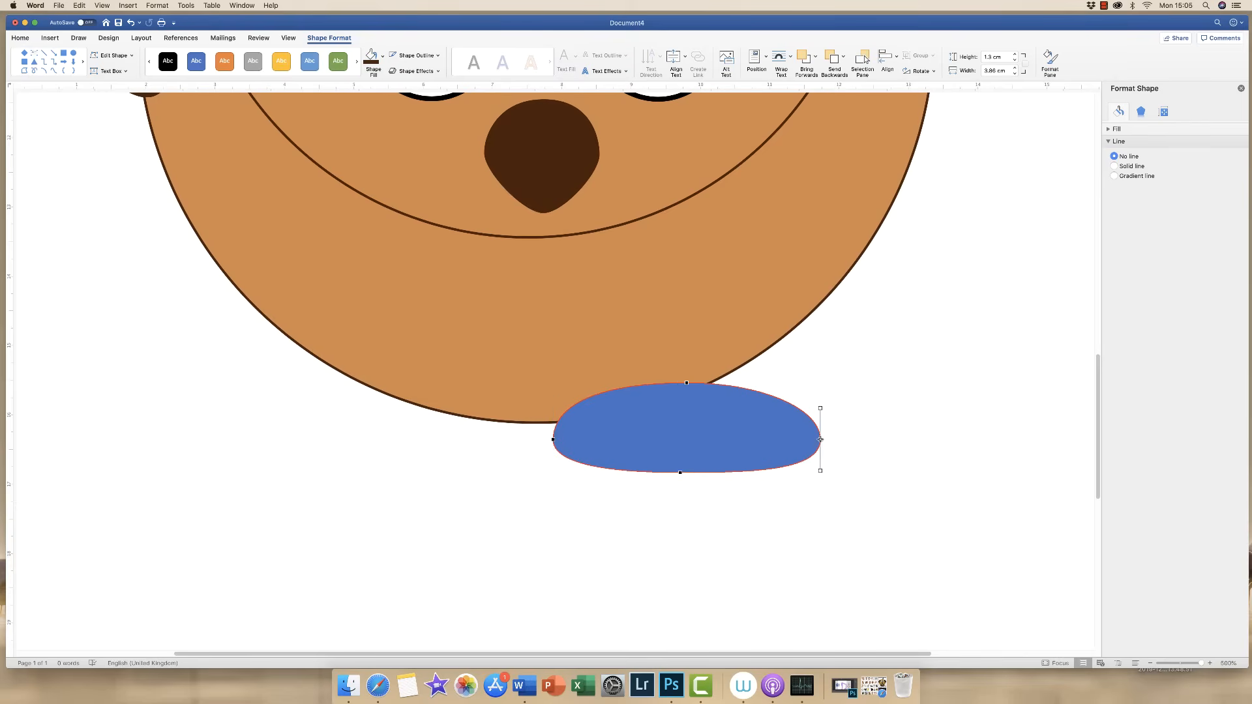
drag(820, 407, 820, 403)
drag(820, 470, 819, 474)
click(680, 473)
click(763, 506)
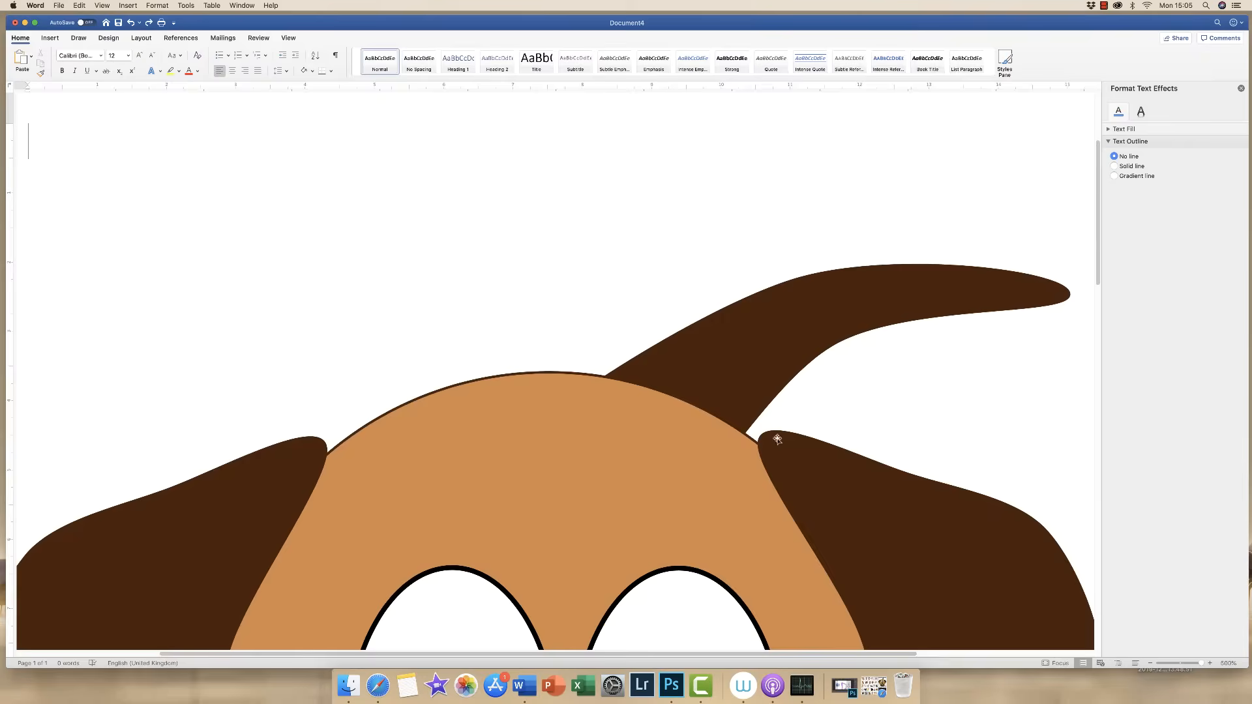
Stretch the blue paw taller and reduce its overall width below the body
drag(1201, 663, 1184, 663)
click(602, 515)
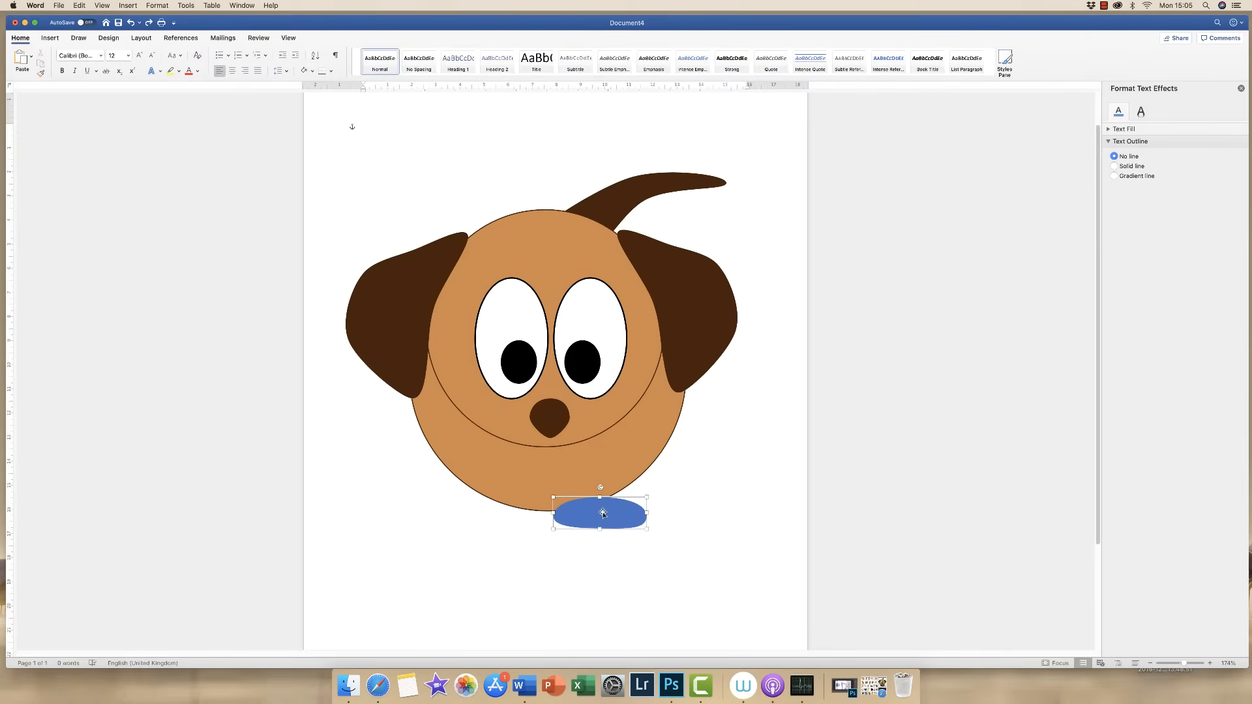
mouse_move(600, 528)
mouse_down()
mouse_move(601, 564)
mouse_move(602, 548)
mouse_up()
mouse_move(647, 496)
mouse_down()
mouse_move(651, 484)
mouse_move(644, 496)
mouse_up()
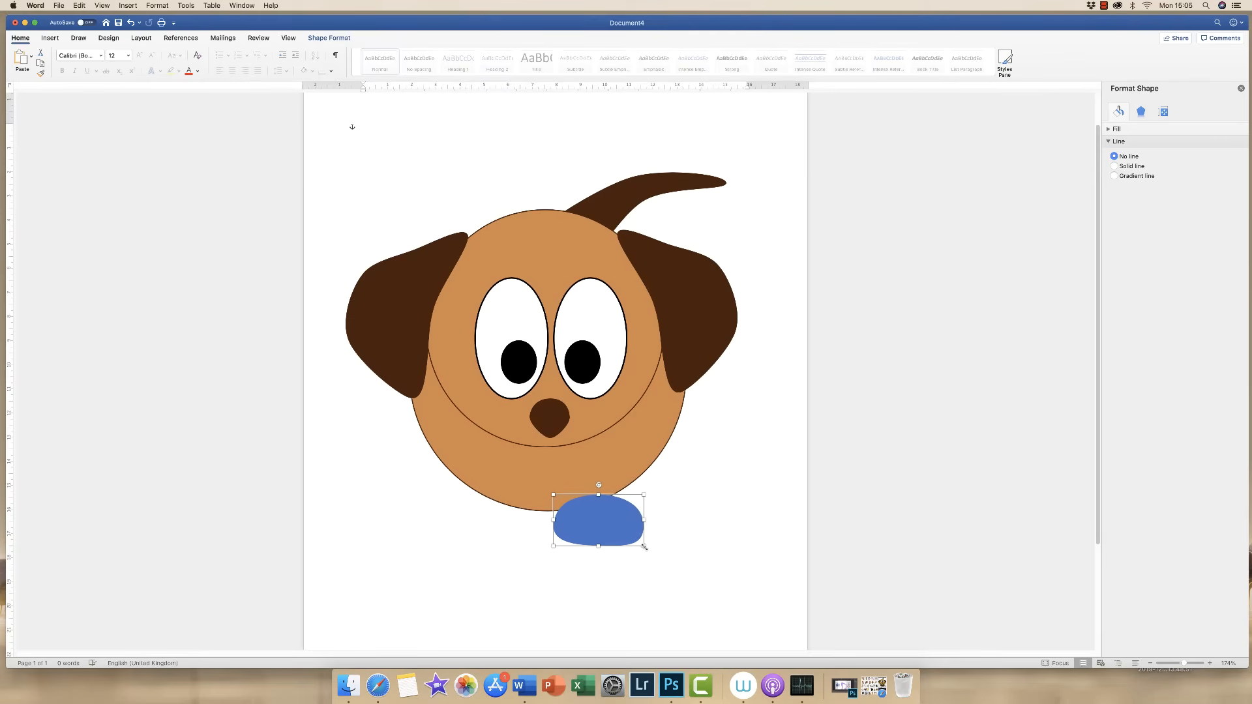
drag(644, 547, 595, 535)
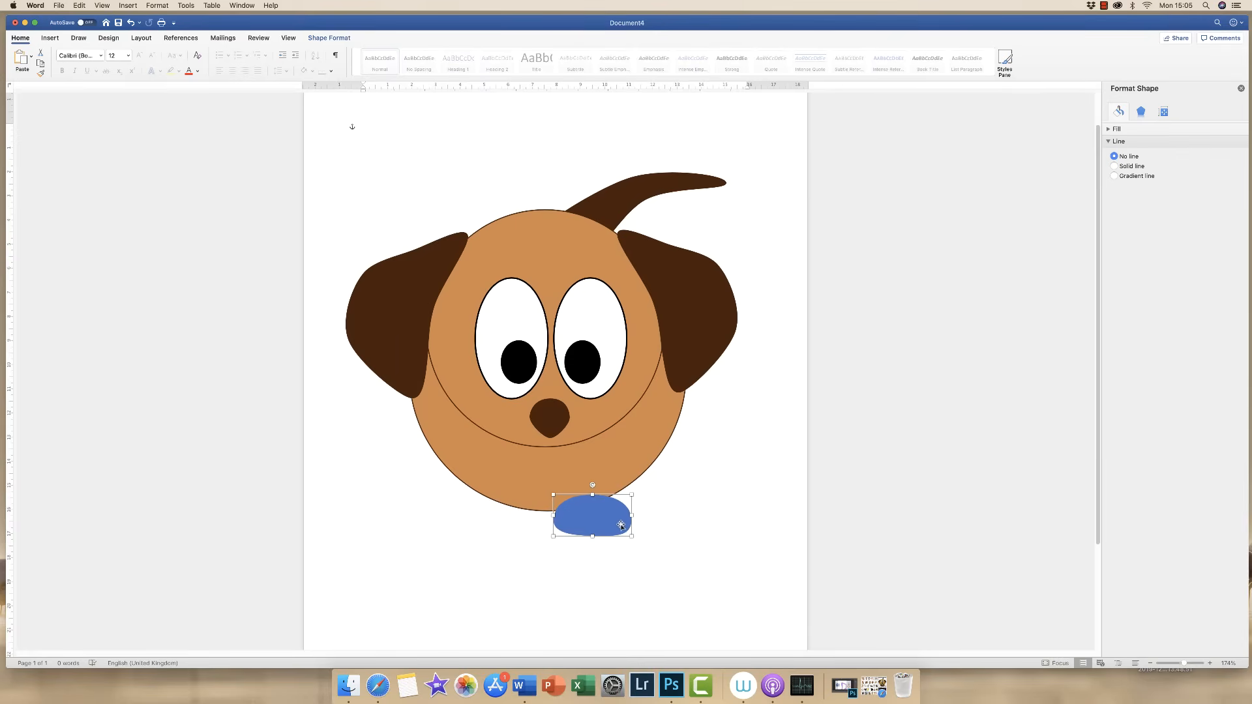
Enlarge the blue paw to about 2.24 cm high and 4.14 cm wide and shift it slightly right
drag(1182, 663, 1194, 663)
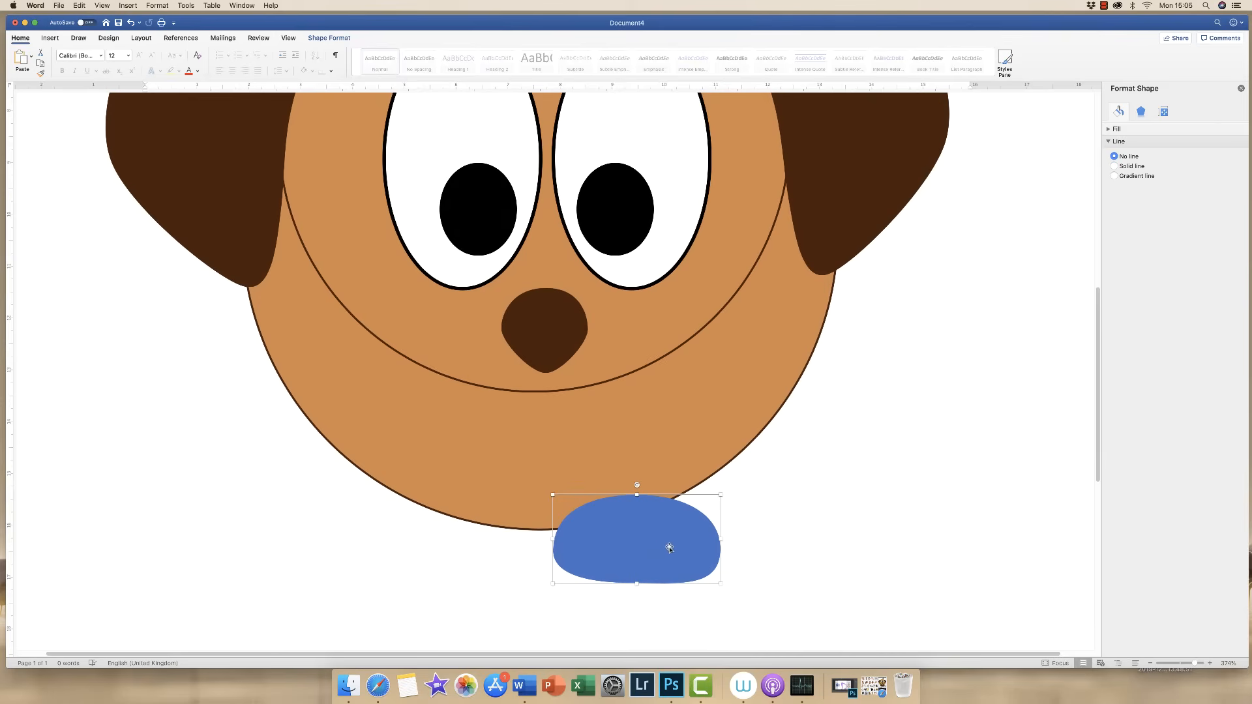
drag(721, 494, 767, 472)
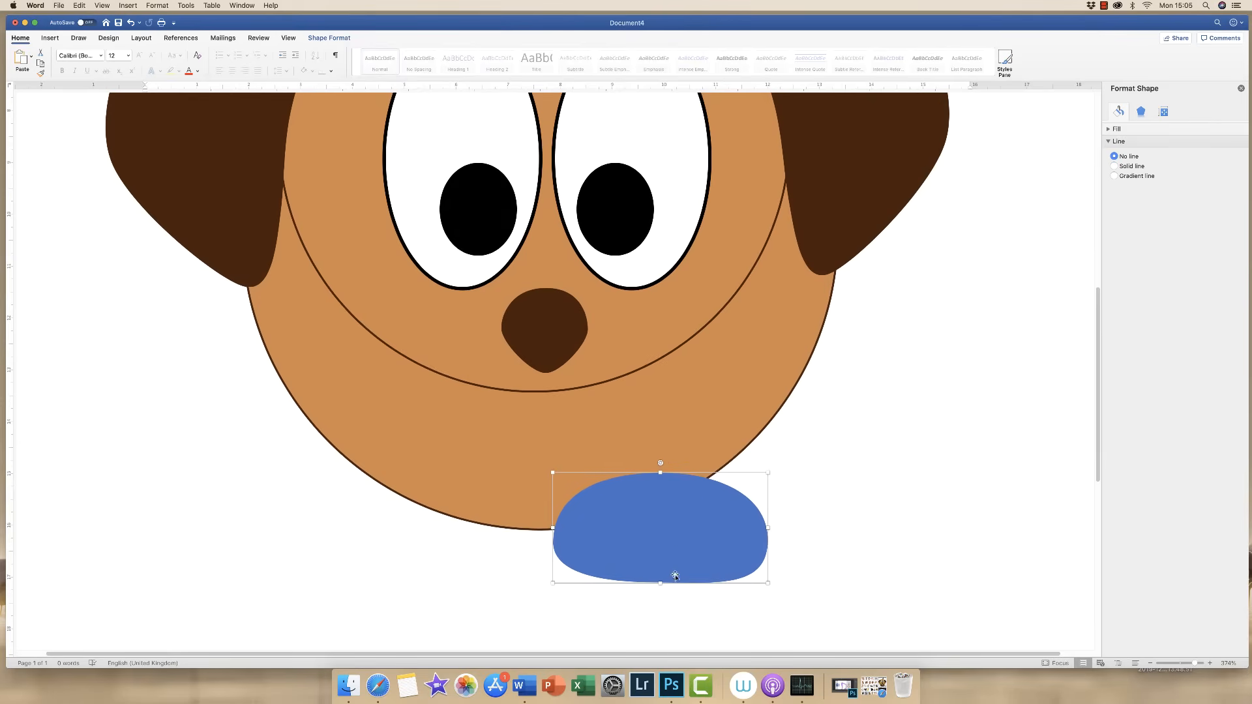
drag(660, 583, 660, 589)
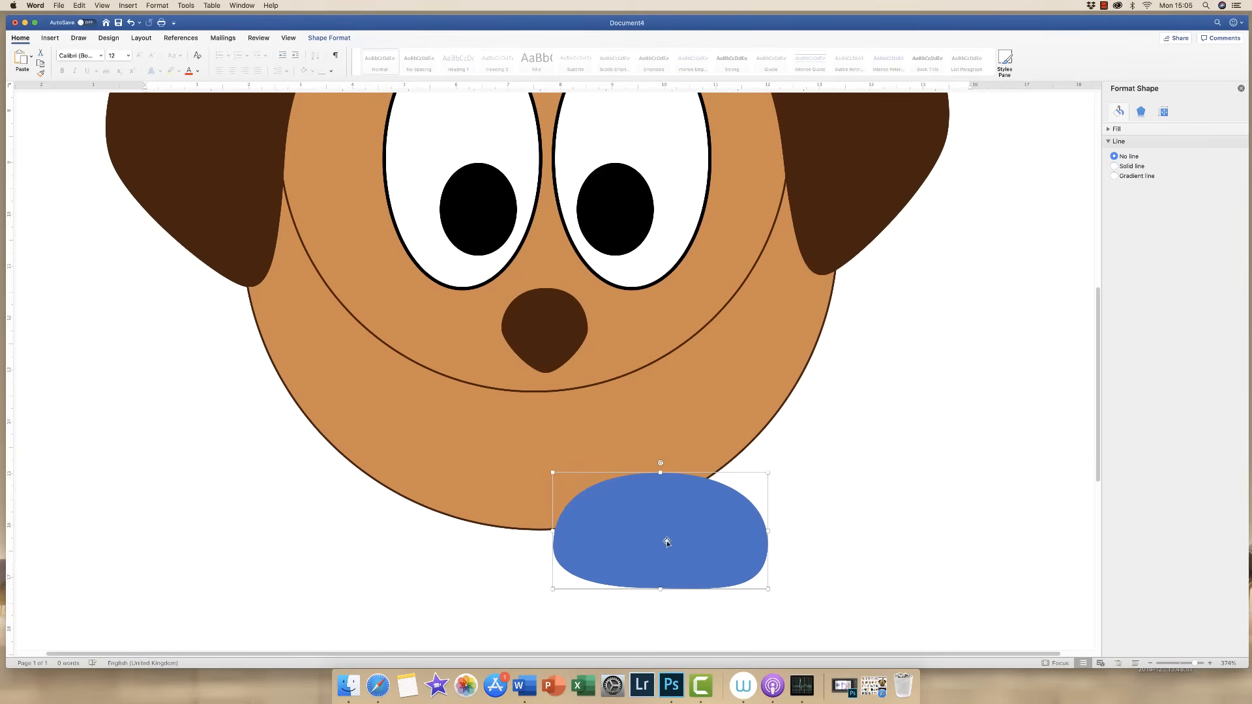
drag(668, 539, 683, 539)
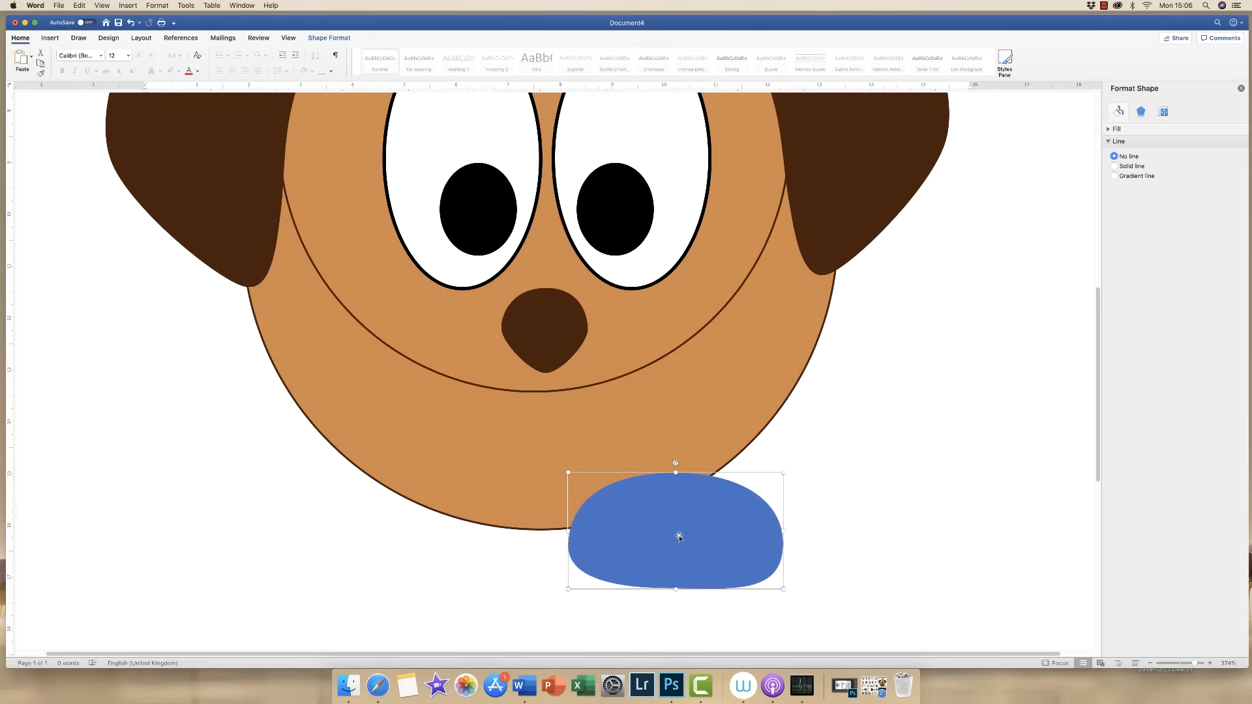
Fill the paw with the body's light brown and give it the recently used dark brown outline
click(322, 38)
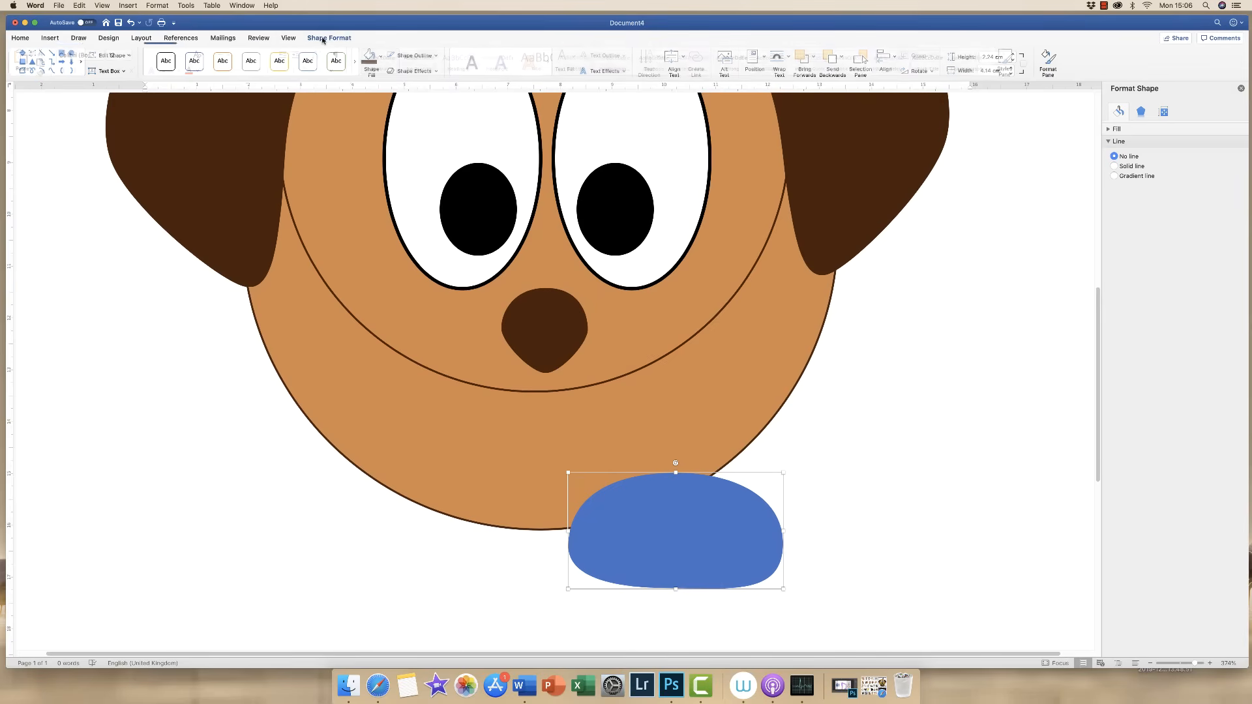
click(382, 59)
click(379, 195)
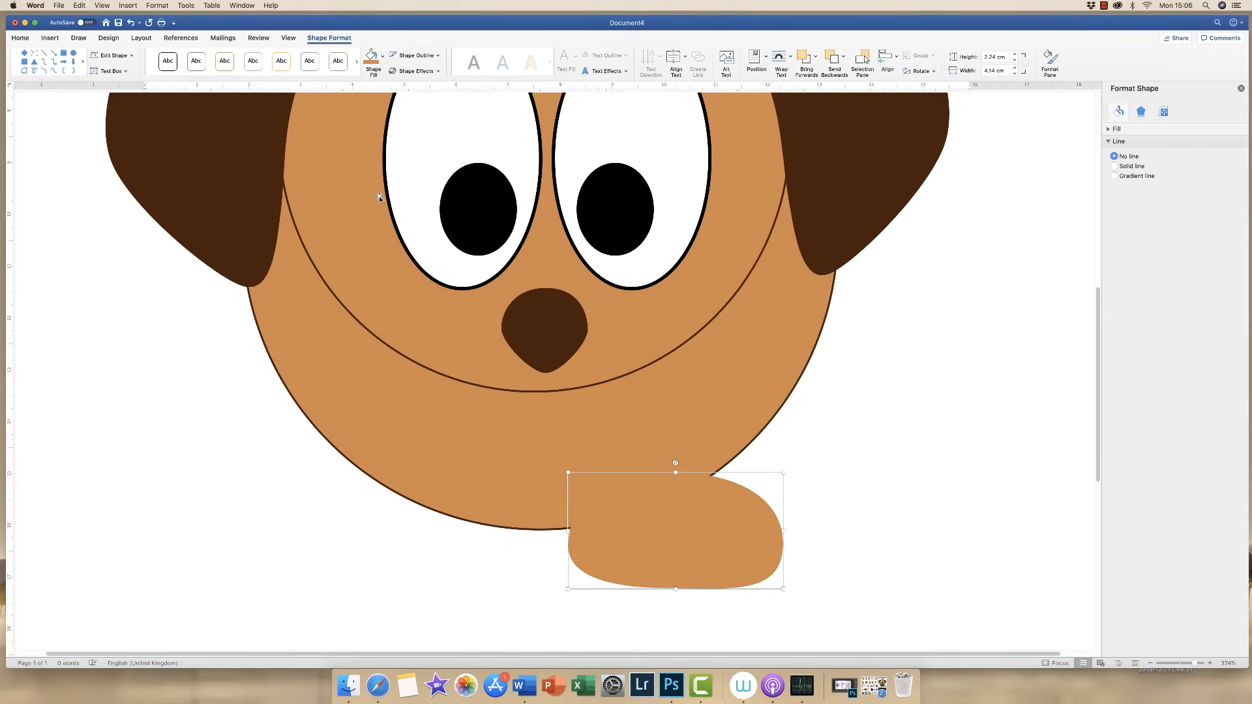
click(438, 57)
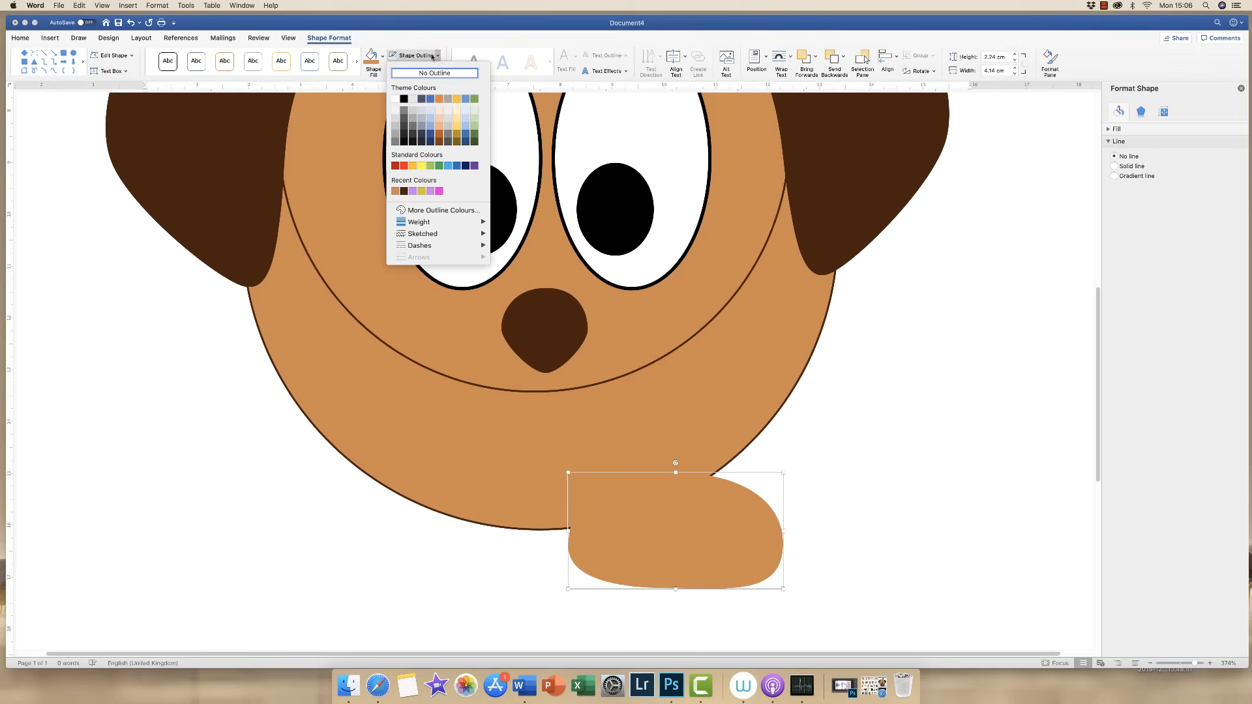
click(403, 191)
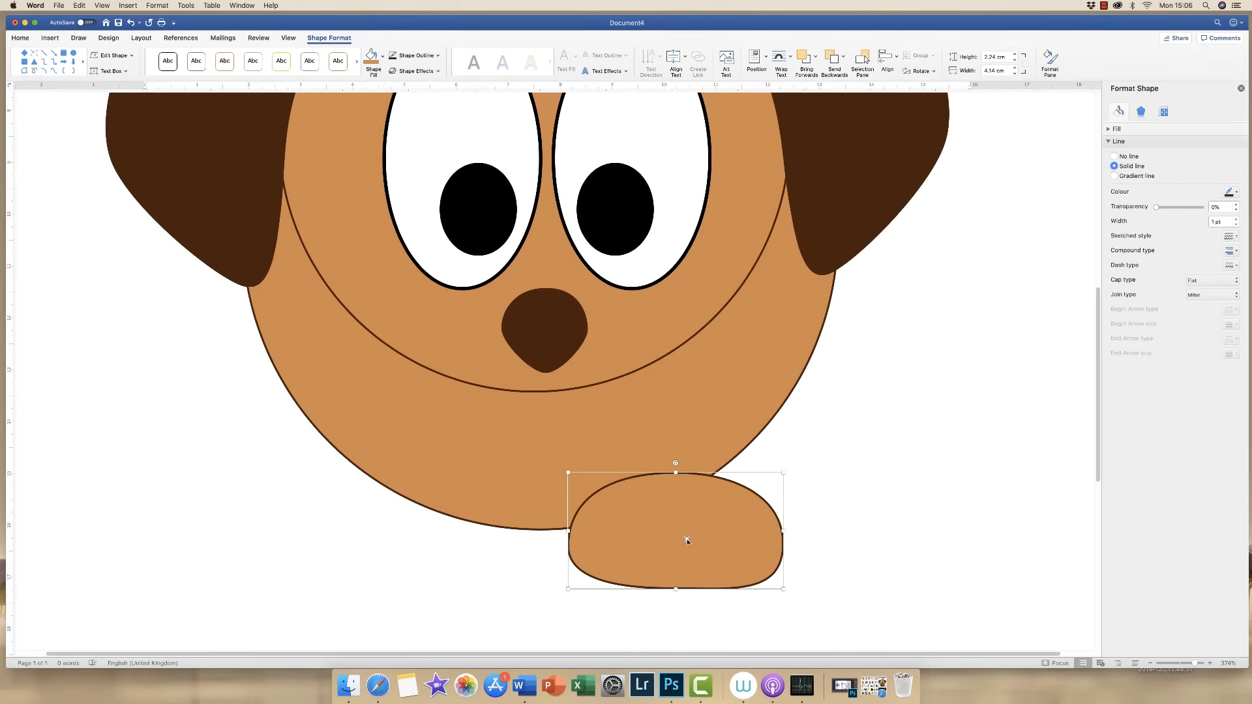
Place a horizontally mirrored copy of the paw at the body's lower left edge
click(27, 42)
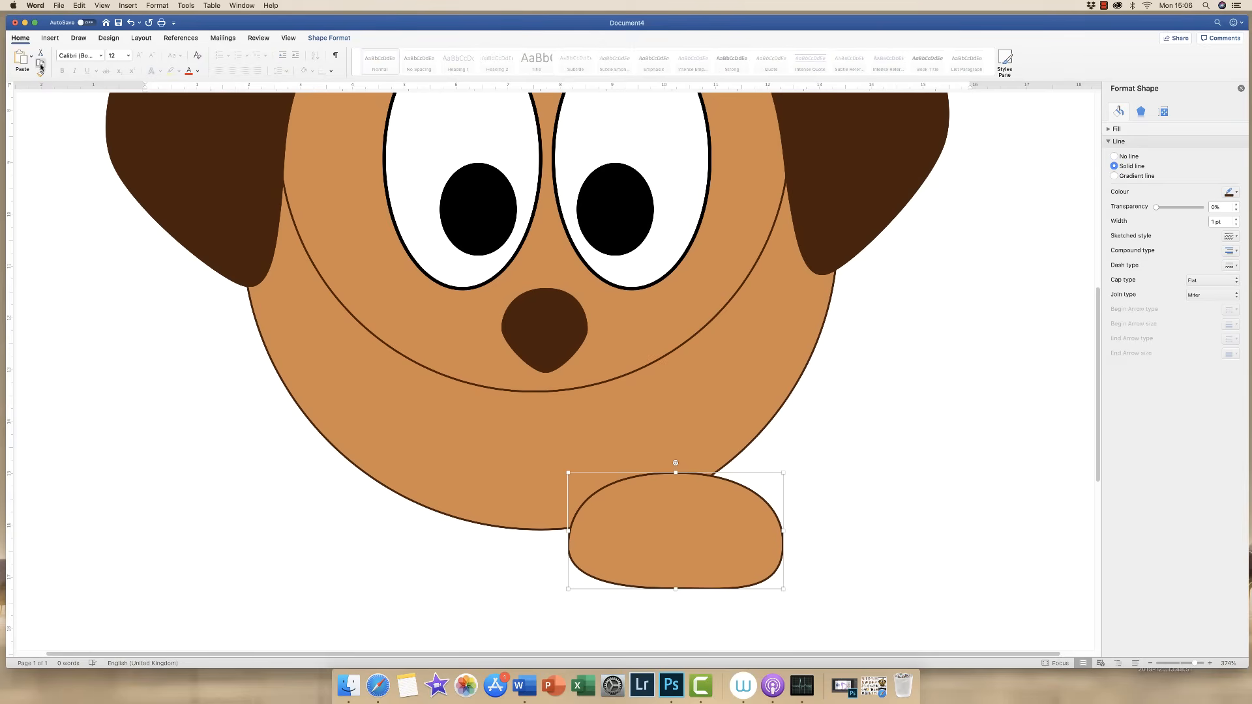
click(41, 64)
click(23, 58)
drag(691, 565, 444, 538)
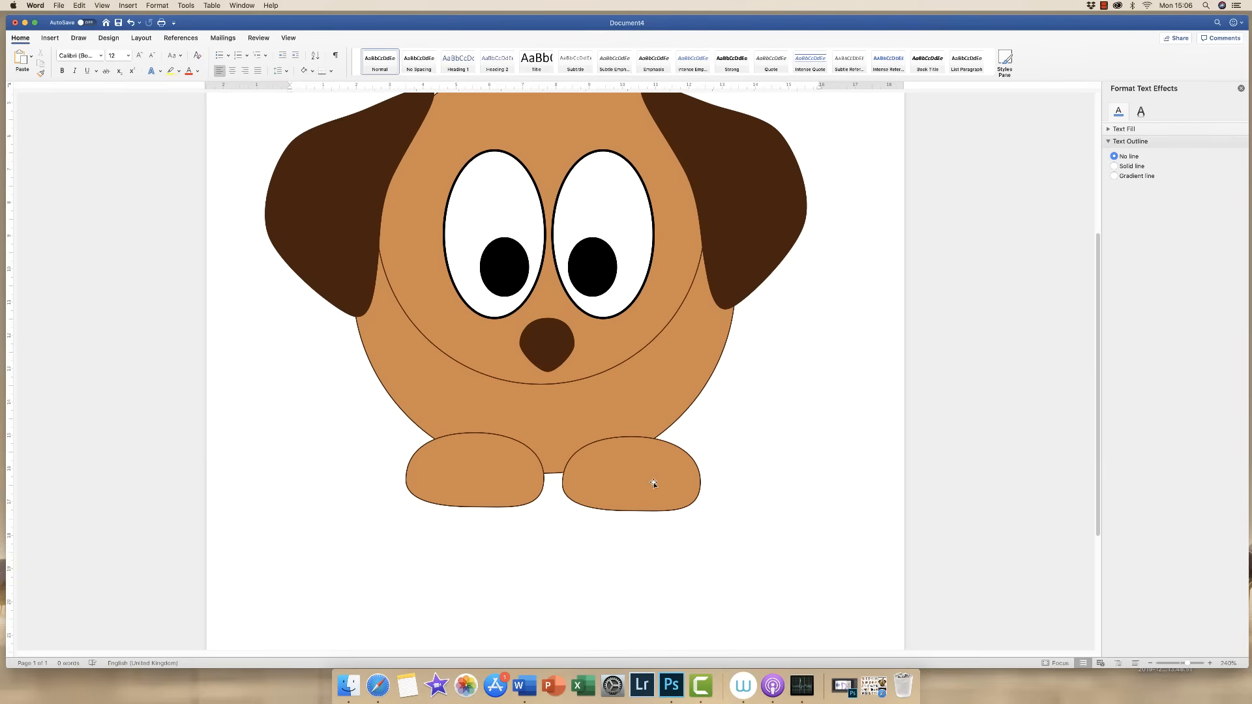
click(510, 484)
drag(542, 470, 467, 457)
Nudge the right paw slightly left and up to line it up with the left paw
click(598, 480)
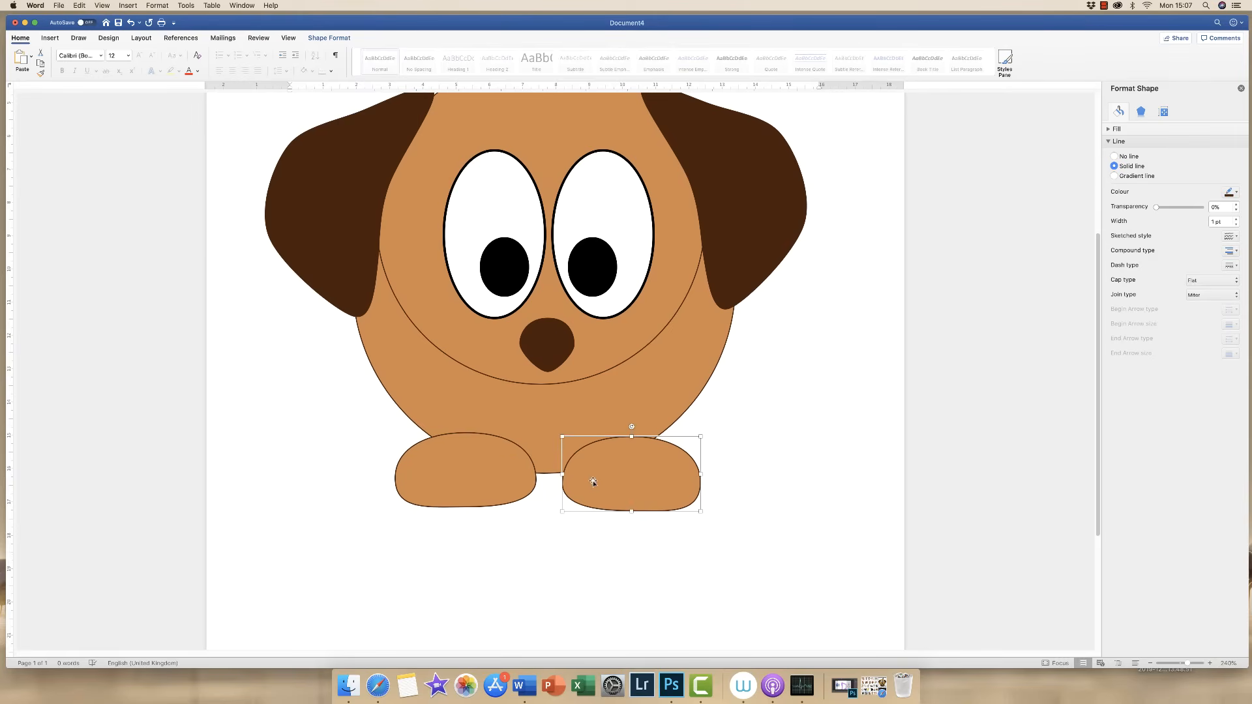
drag(593, 481, 592, 483)
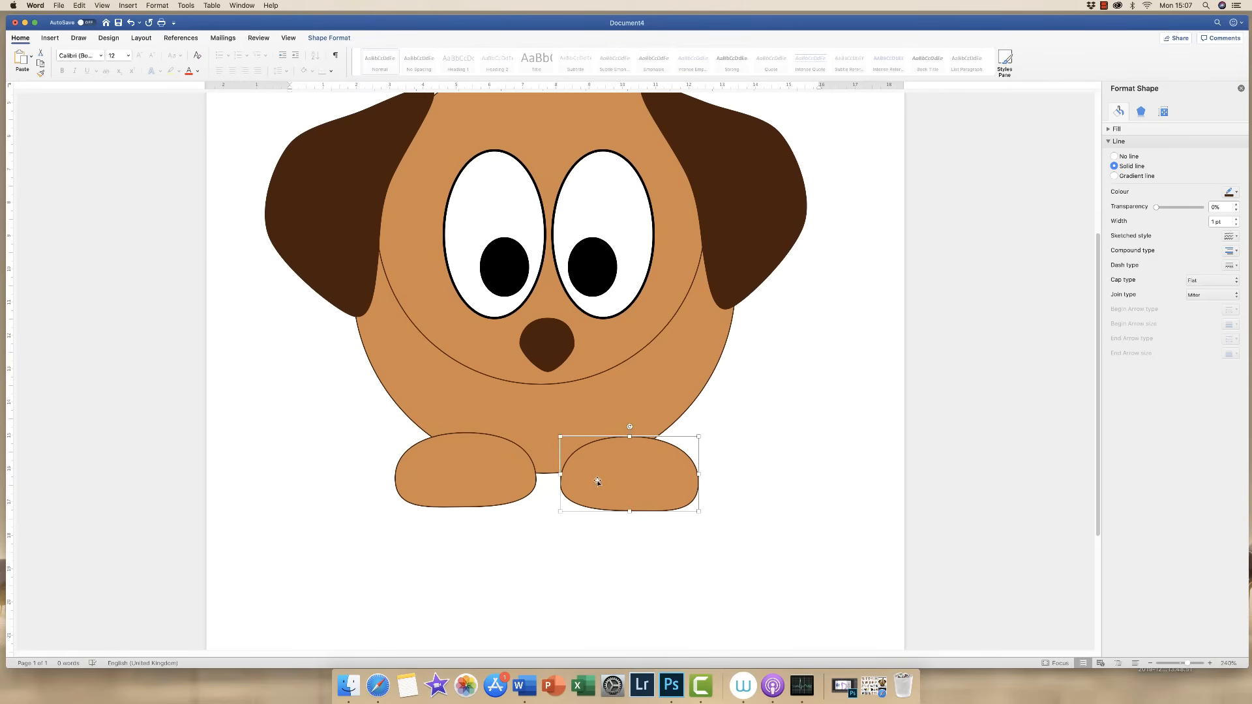
key(Up)
click(527, 540)
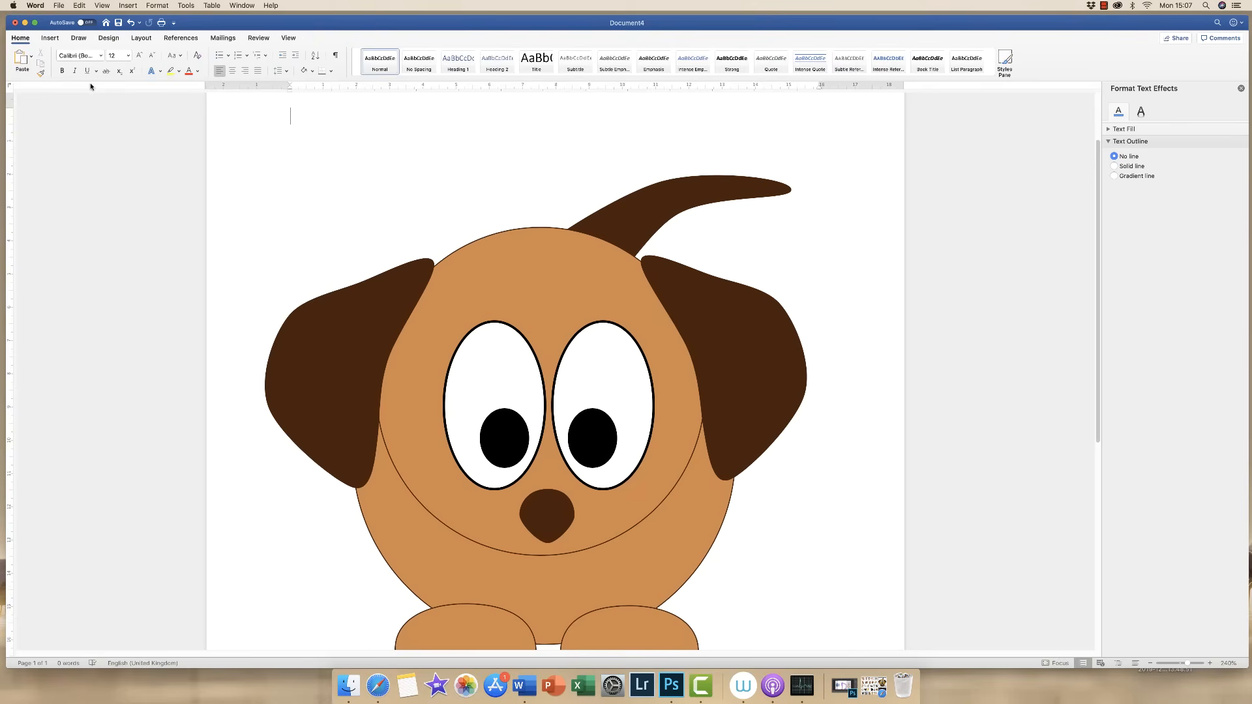
Draw an arc about 2.46 cm high and 1.5 cm wide on the right paw, with its lower end at the paw's bottom edge
click(58, 38)
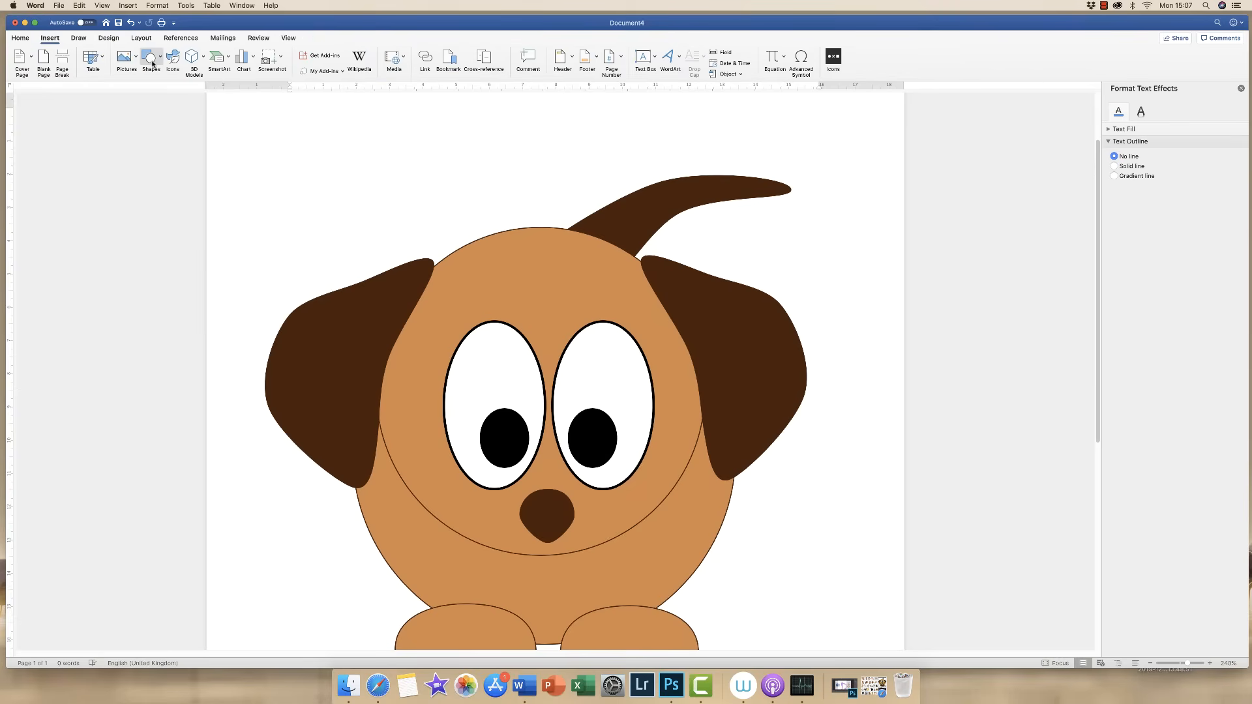
click(150, 60)
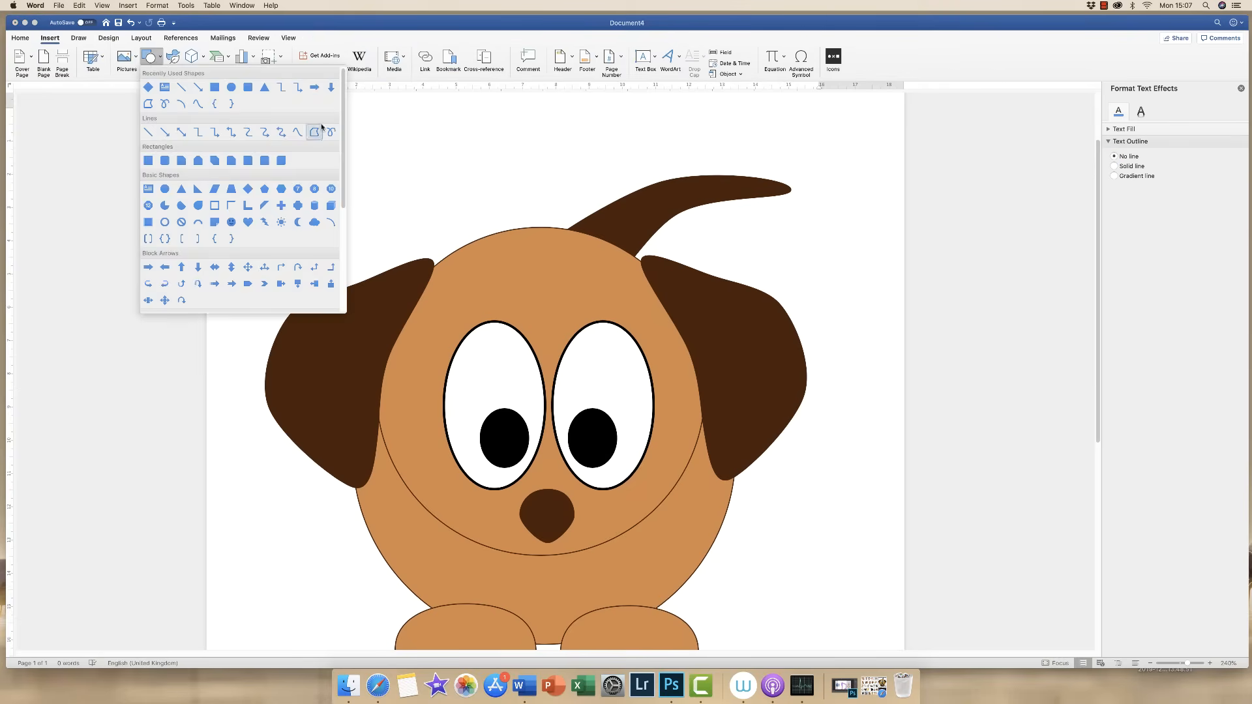
click(332, 224)
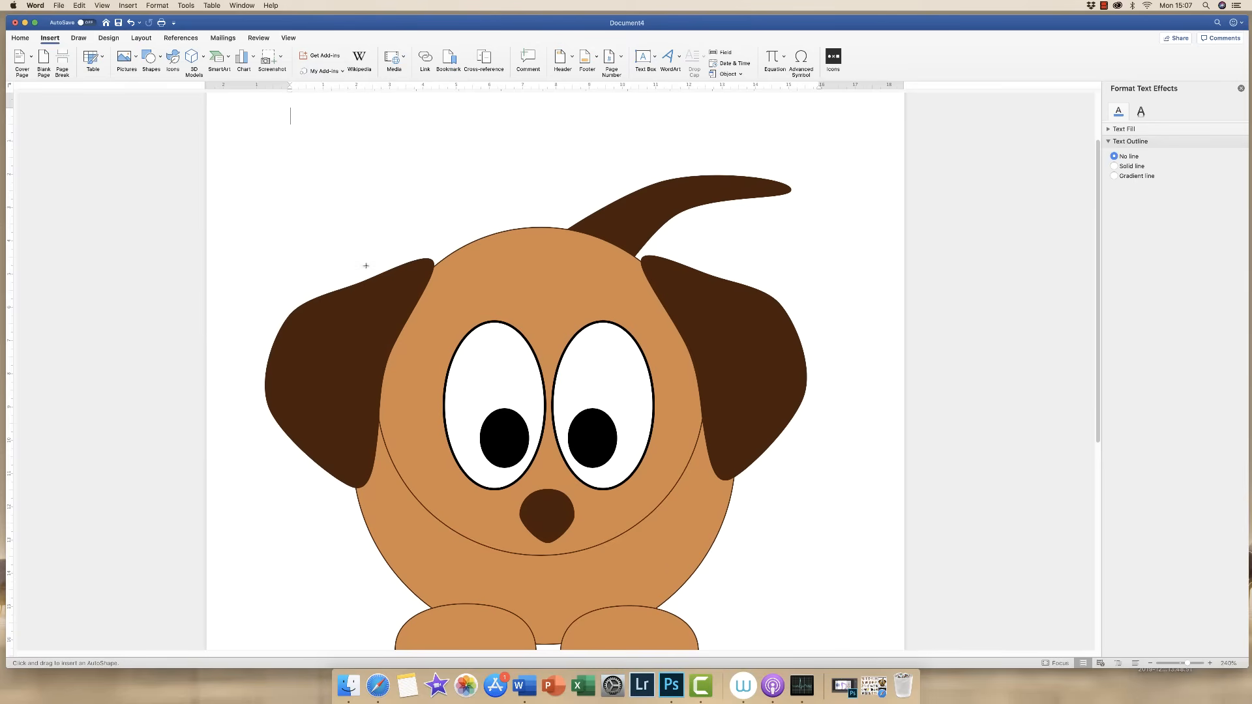
scroll(1096, 435, down, 5)
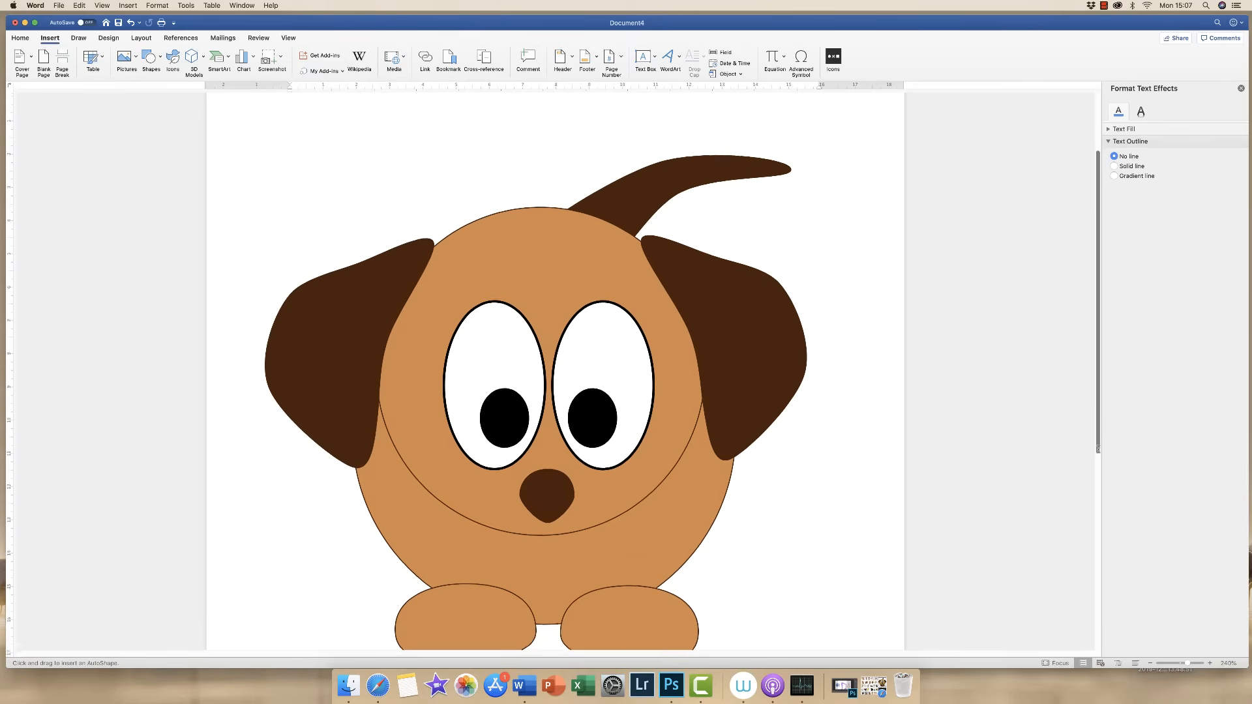
drag(1188, 665, 1195, 664)
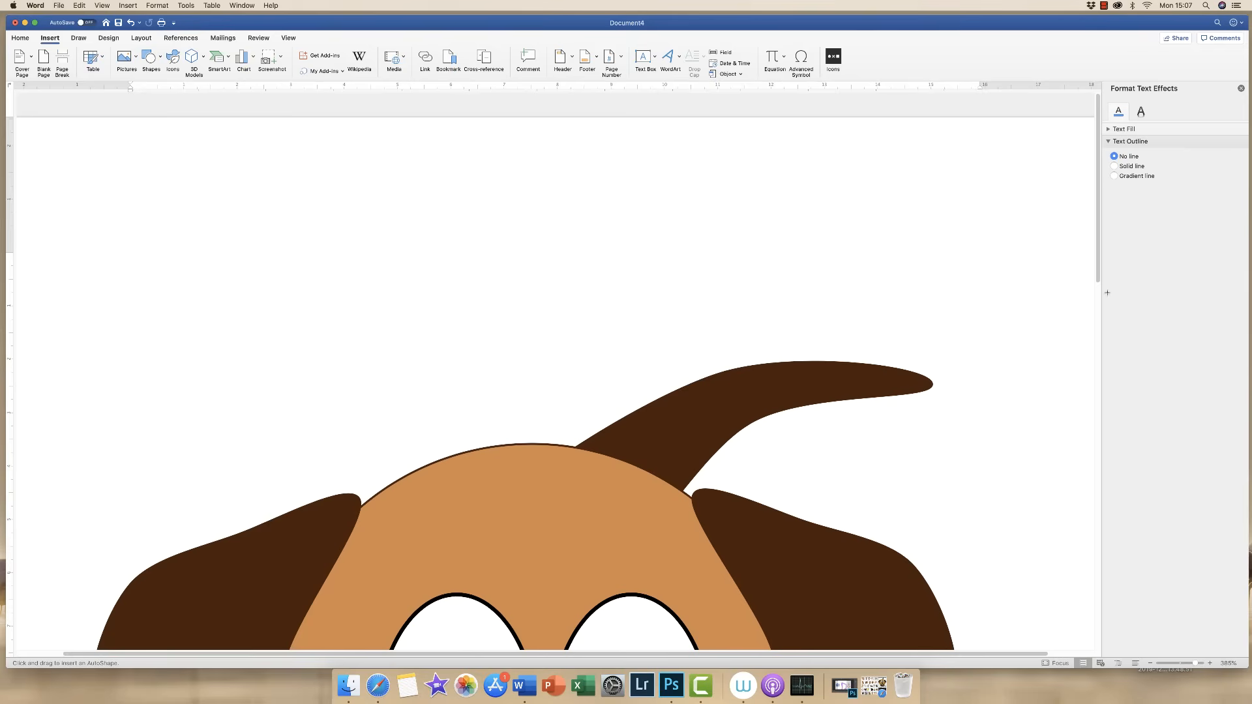
drag(1098, 287, 1099, 327)
scroll(672, 354, up, 1)
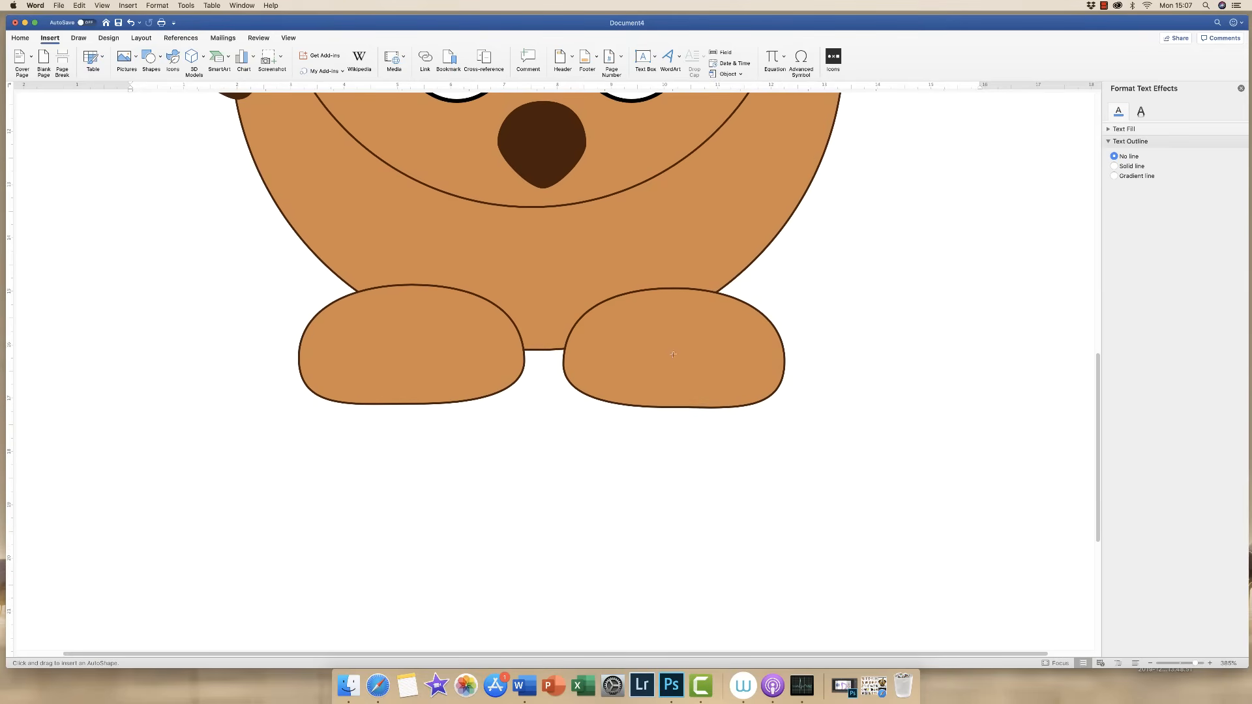
drag(677, 322, 757, 453)
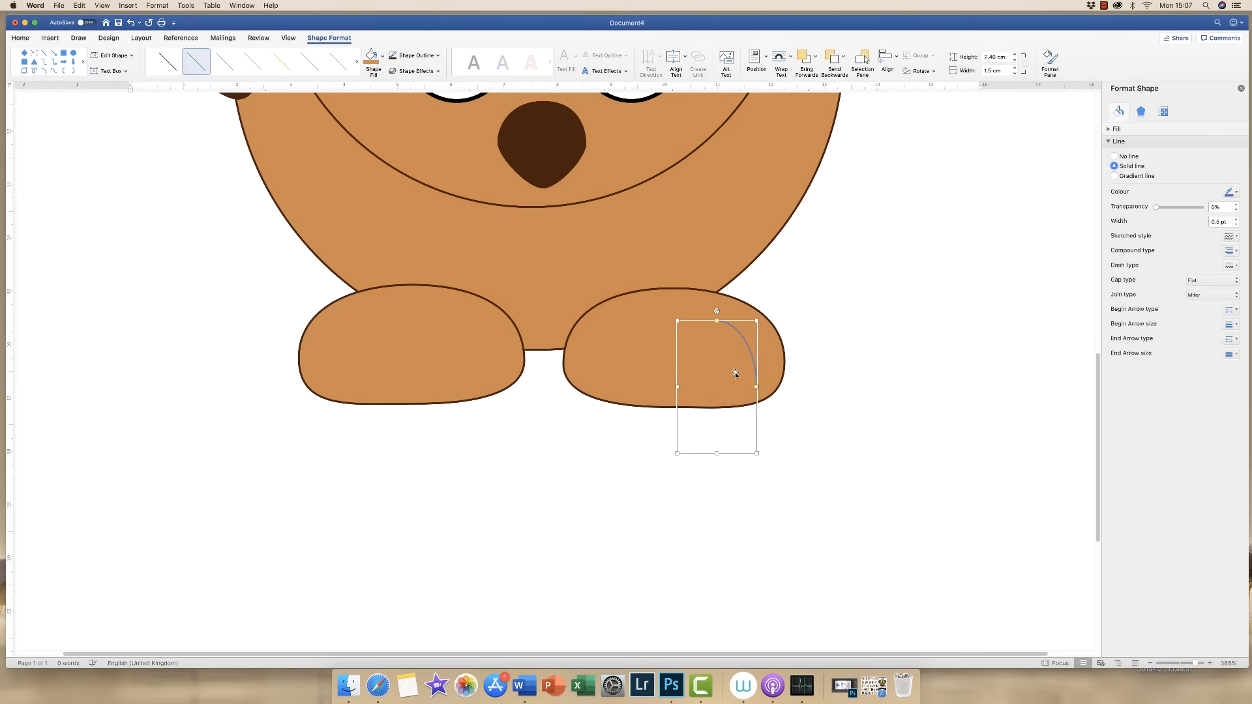
drag(736, 373, 731, 392)
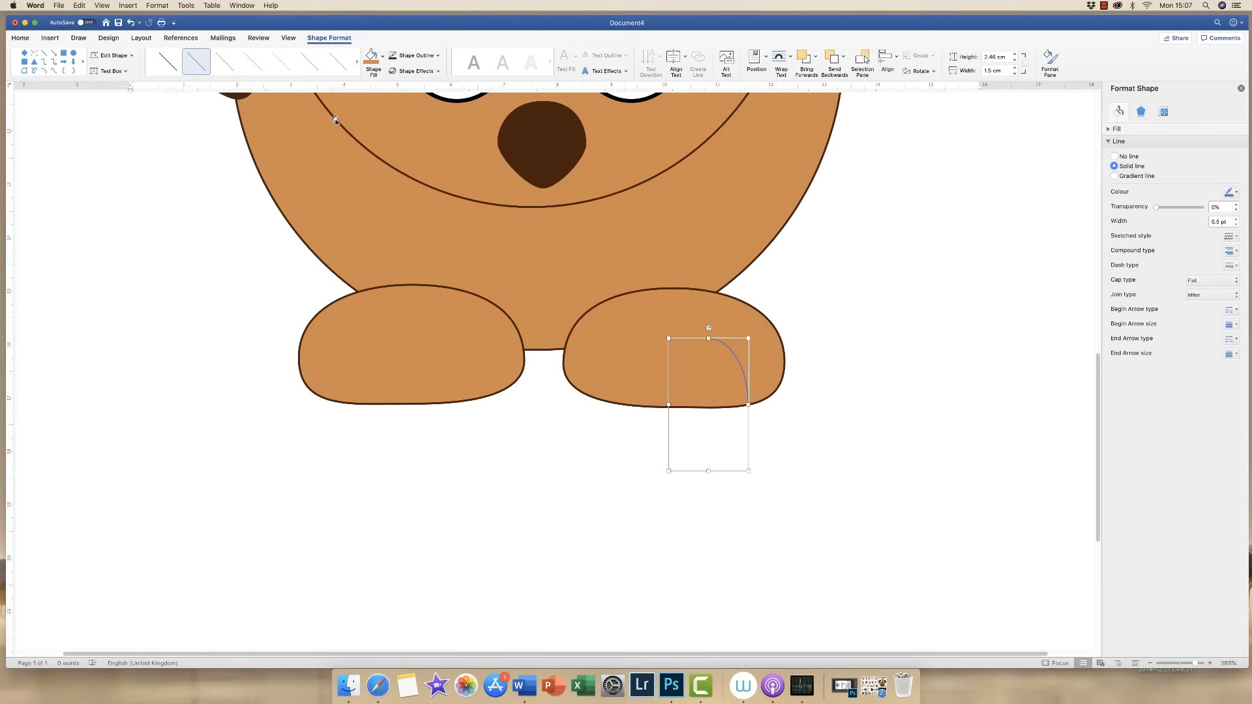
click(131, 58)
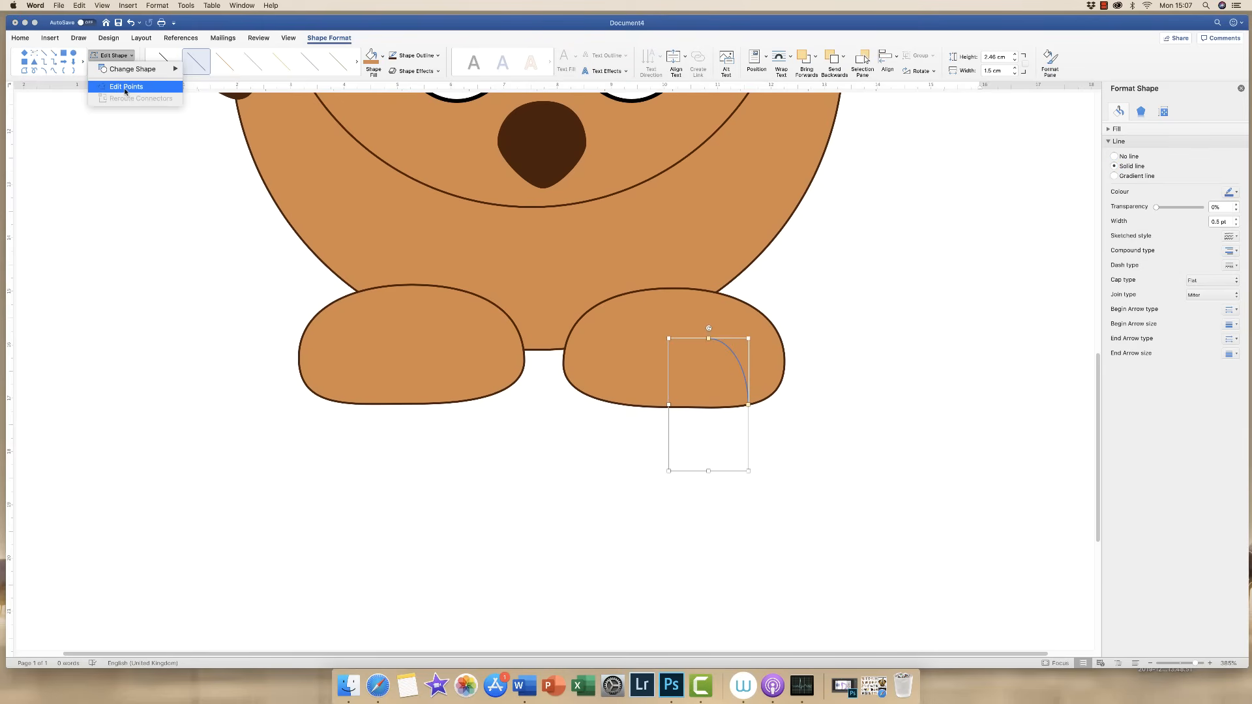
click(133, 86)
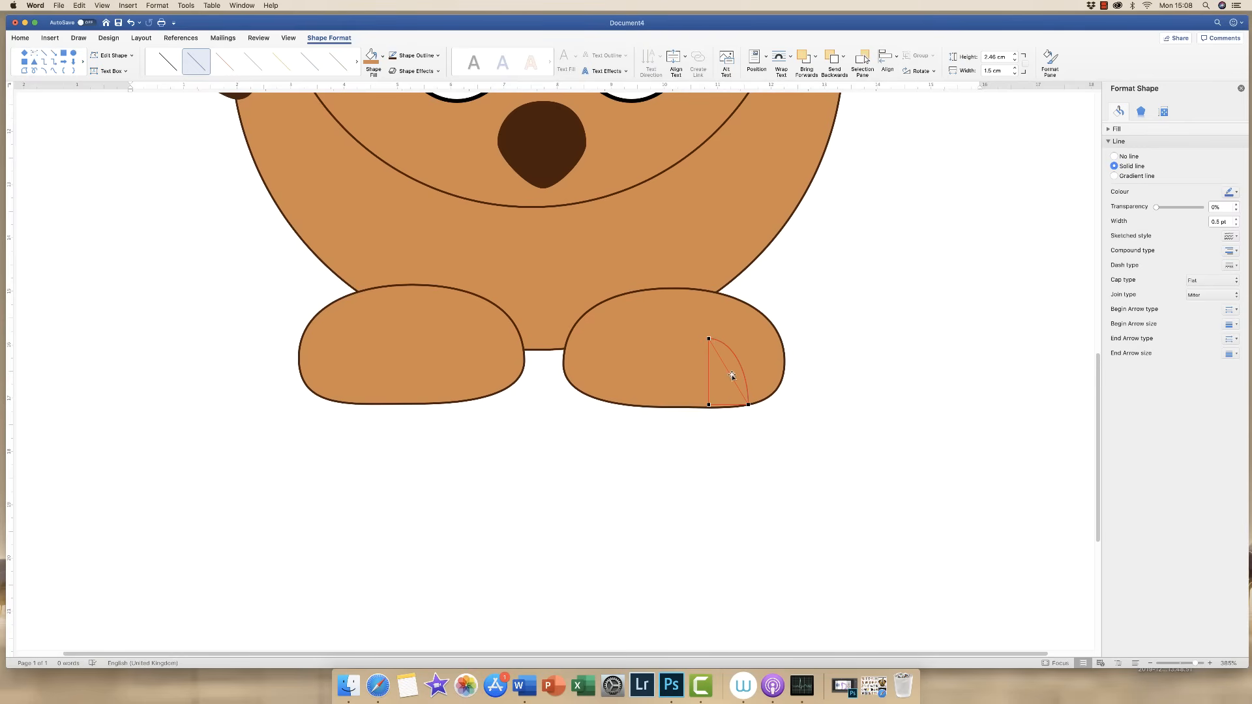
click(855, 400)
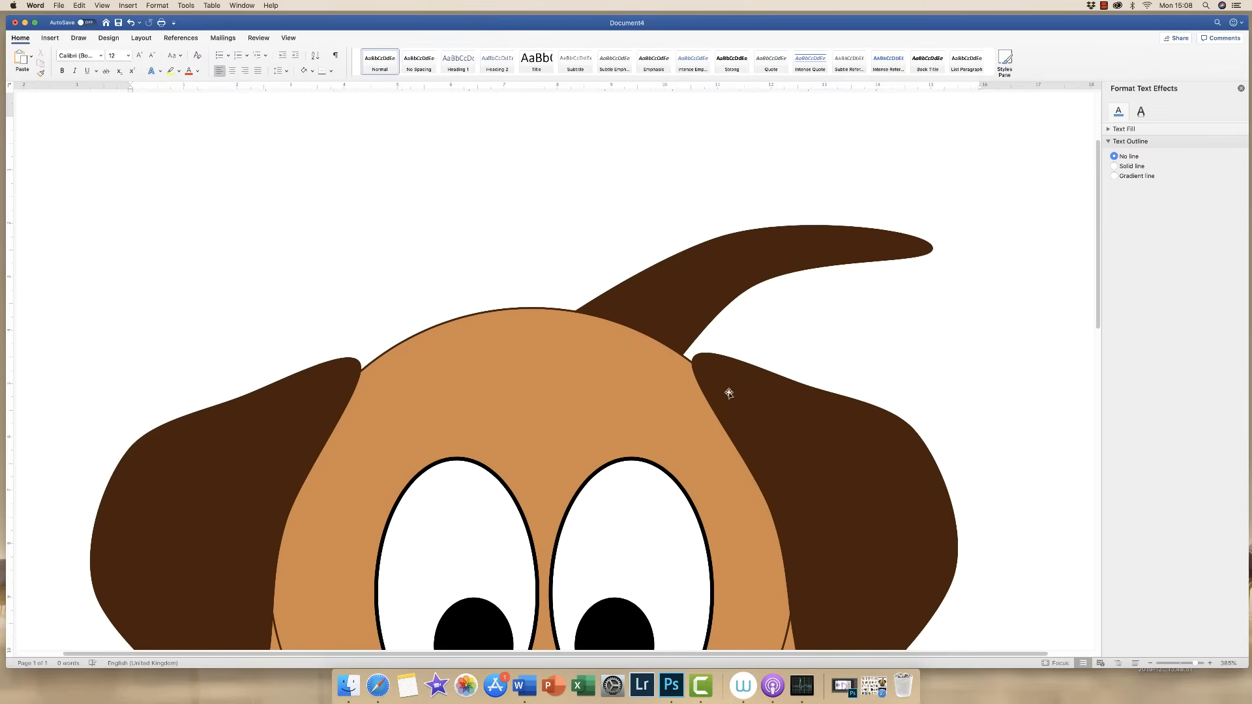
scroll(1072, 321, down, 15)
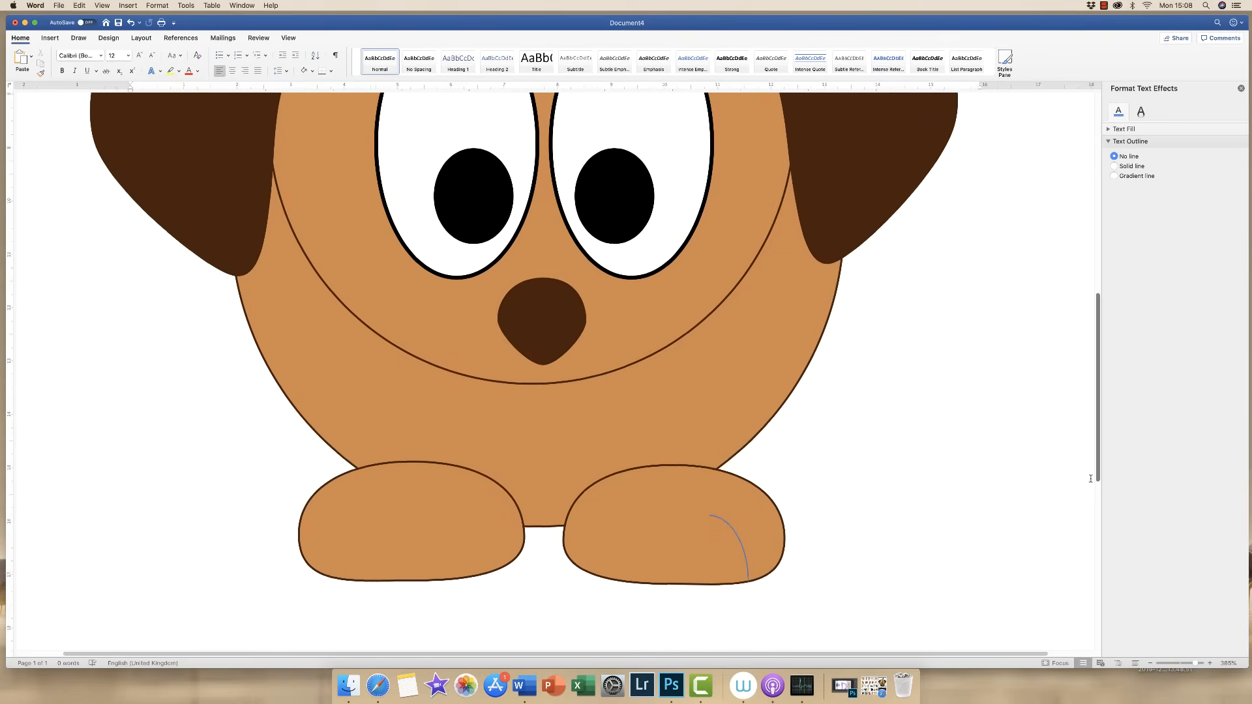
click(731, 413)
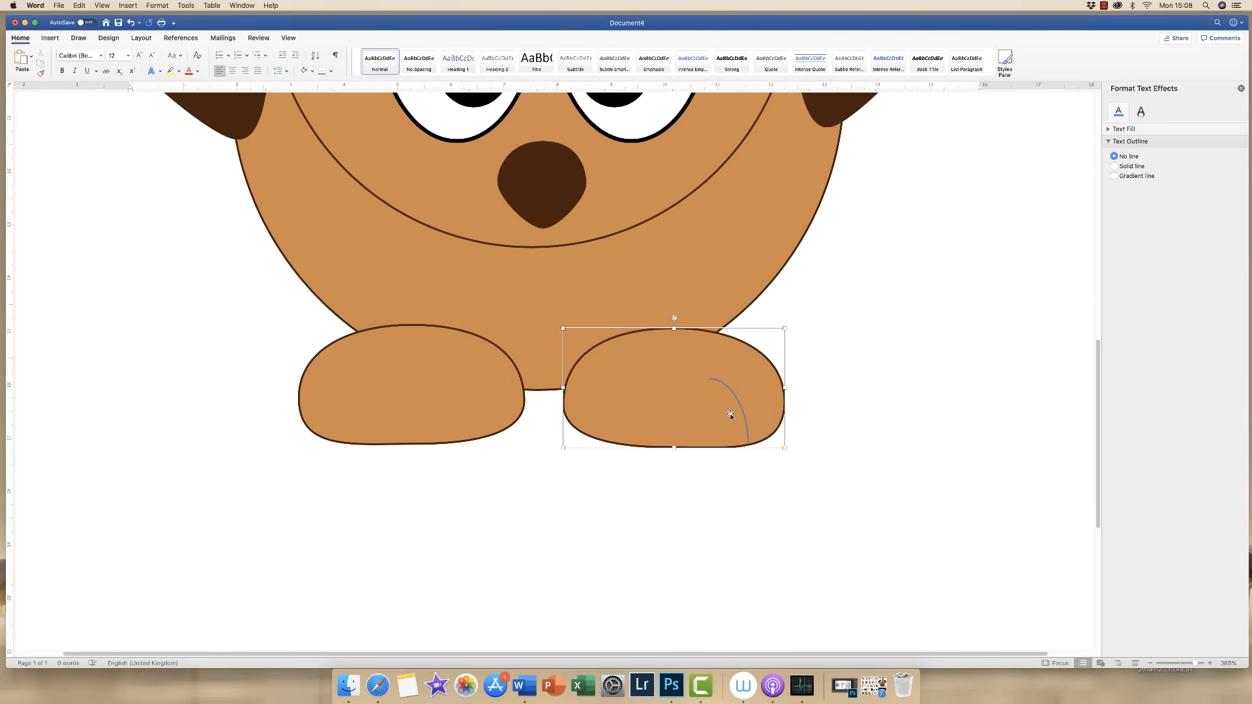
Fill the right paw's arc with red and remove the fill again
click(731, 394)
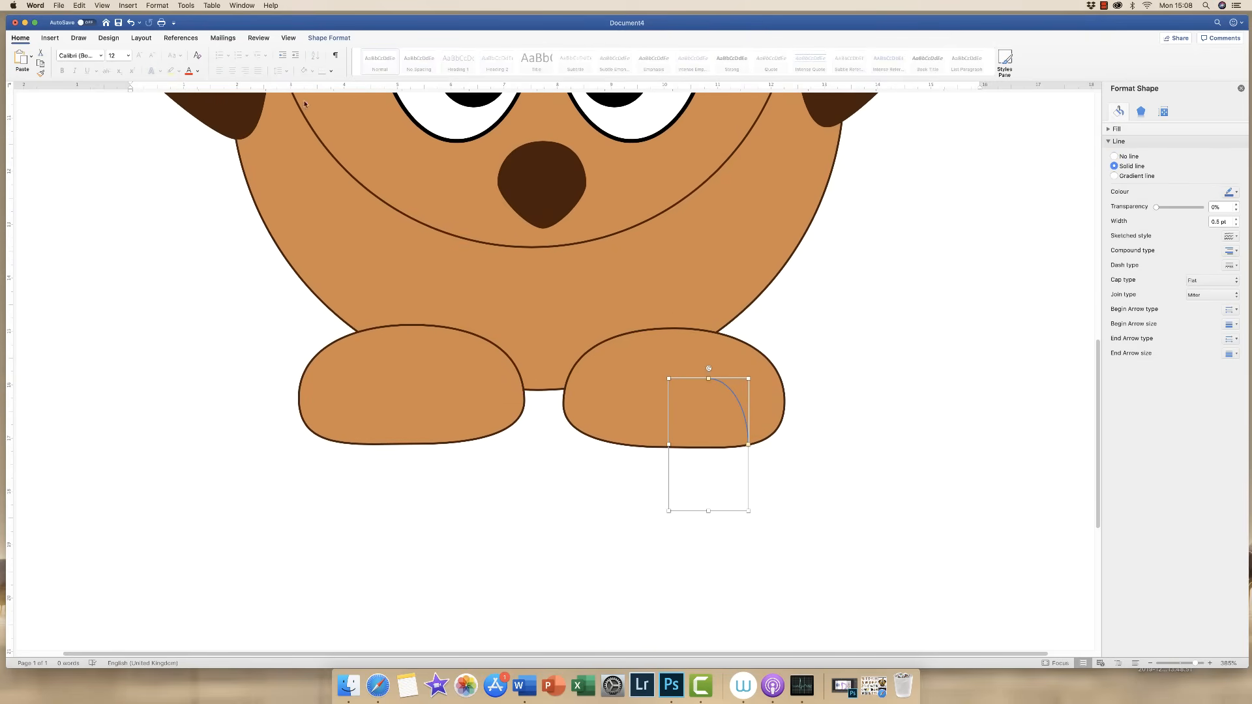
click(329, 38)
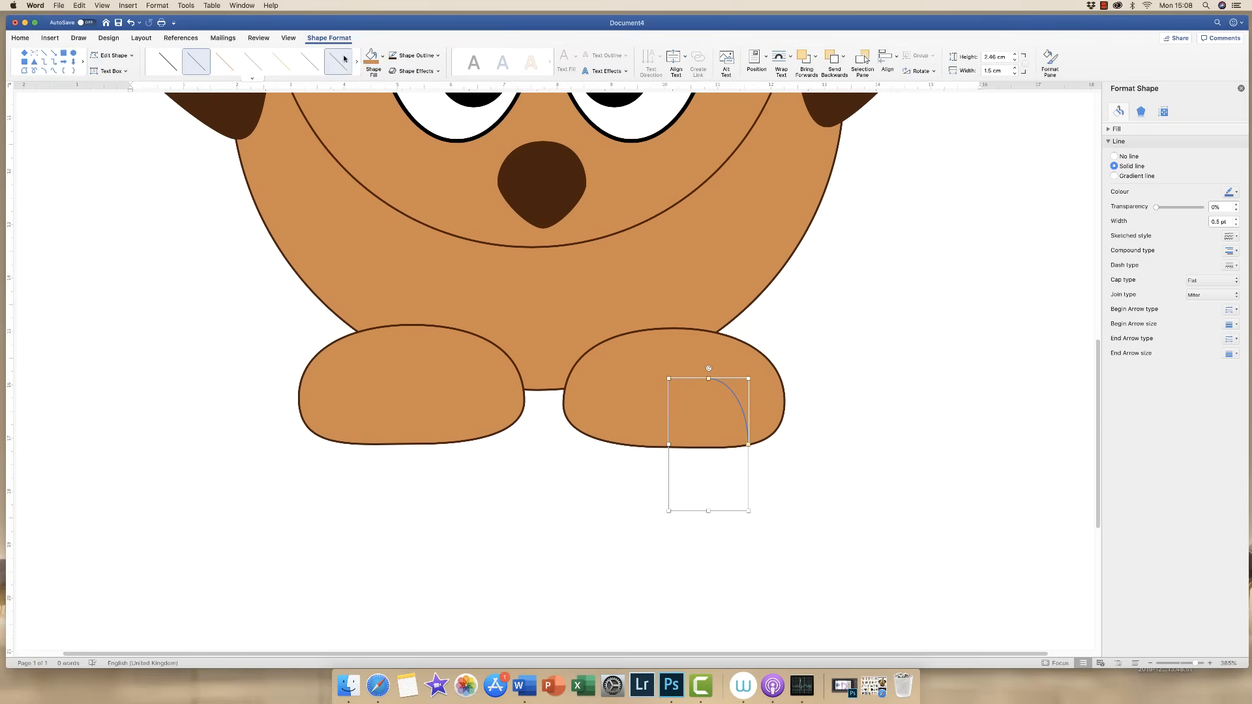
click(382, 59)
click(379, 169)
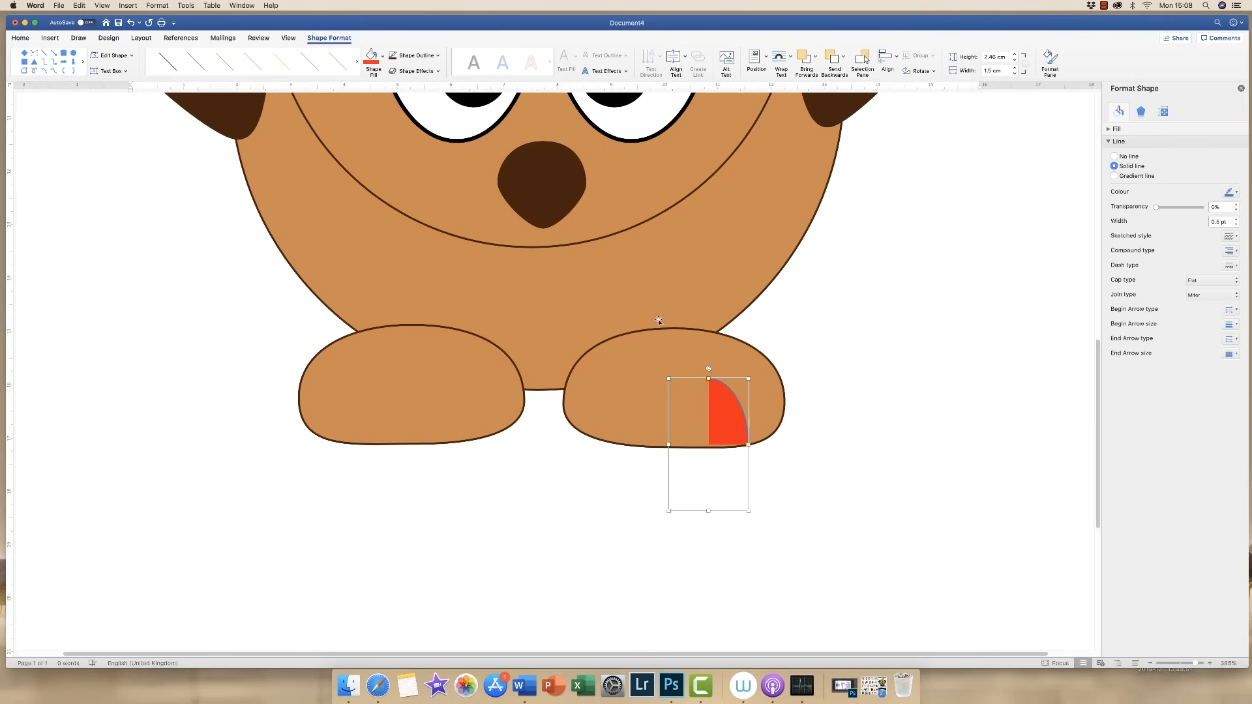
click(382, 64)
click(396, 80)
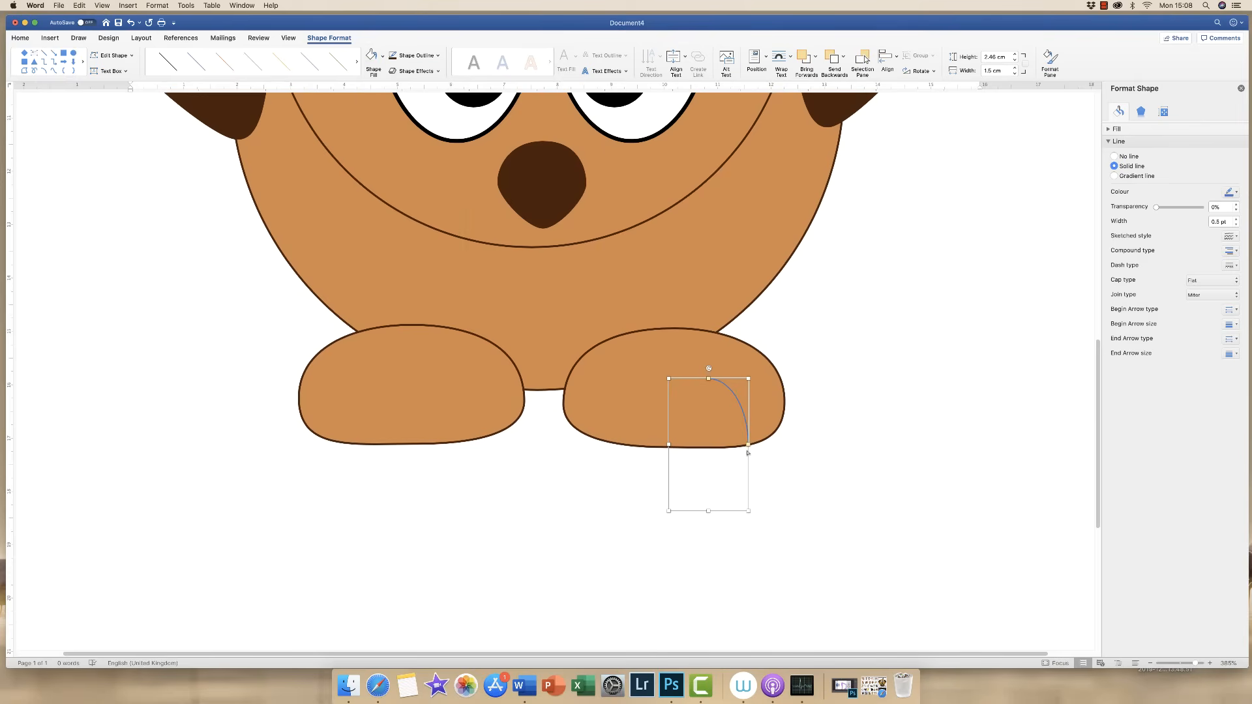
Edit the arc's points, pulling its upper end slightly left to give the curve a rounder shoulder
click(112, 55)
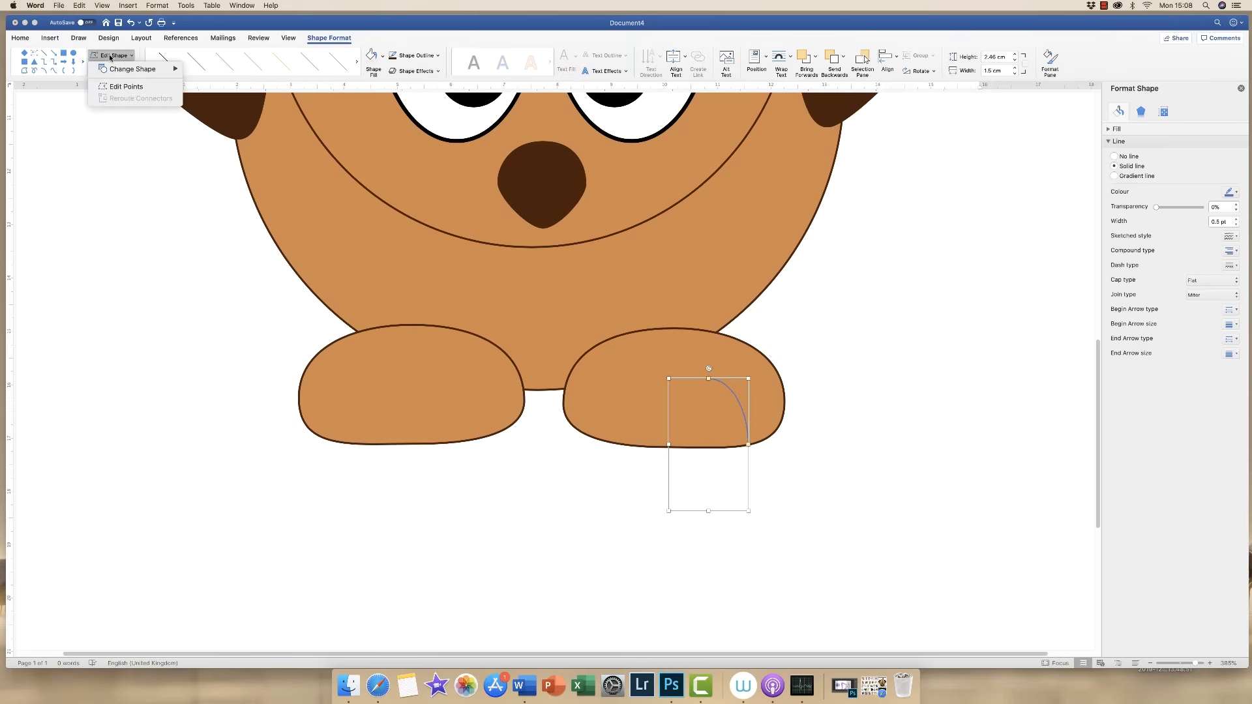
click(124, 85)
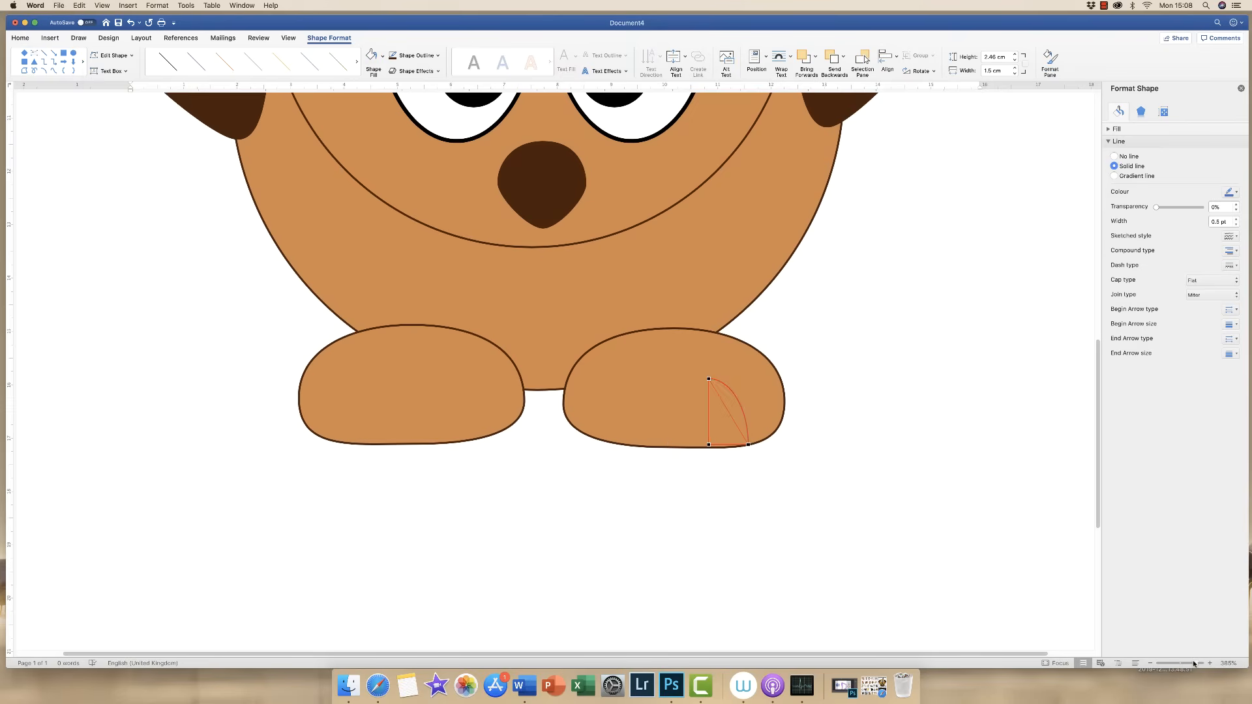
drag(1194, 664, 1201, 663)
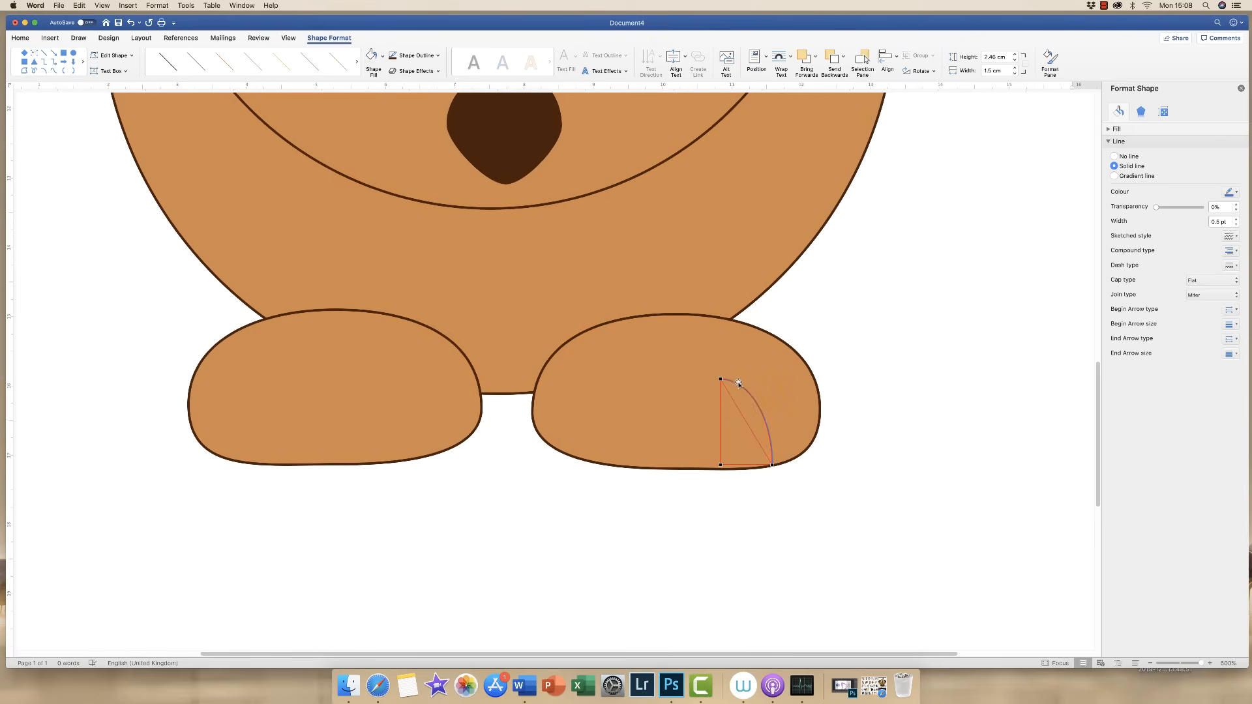
mouse_move(721, 378)
mouse_down()
mouse_move(734, 347)
mouse_move(678, 362)
mouse_move(658, 397)
mouse_move(684, 396)
mouse_move(731, 367)
mouse_move(791, 383)
mouse_move(712, 379)
mouse_up()
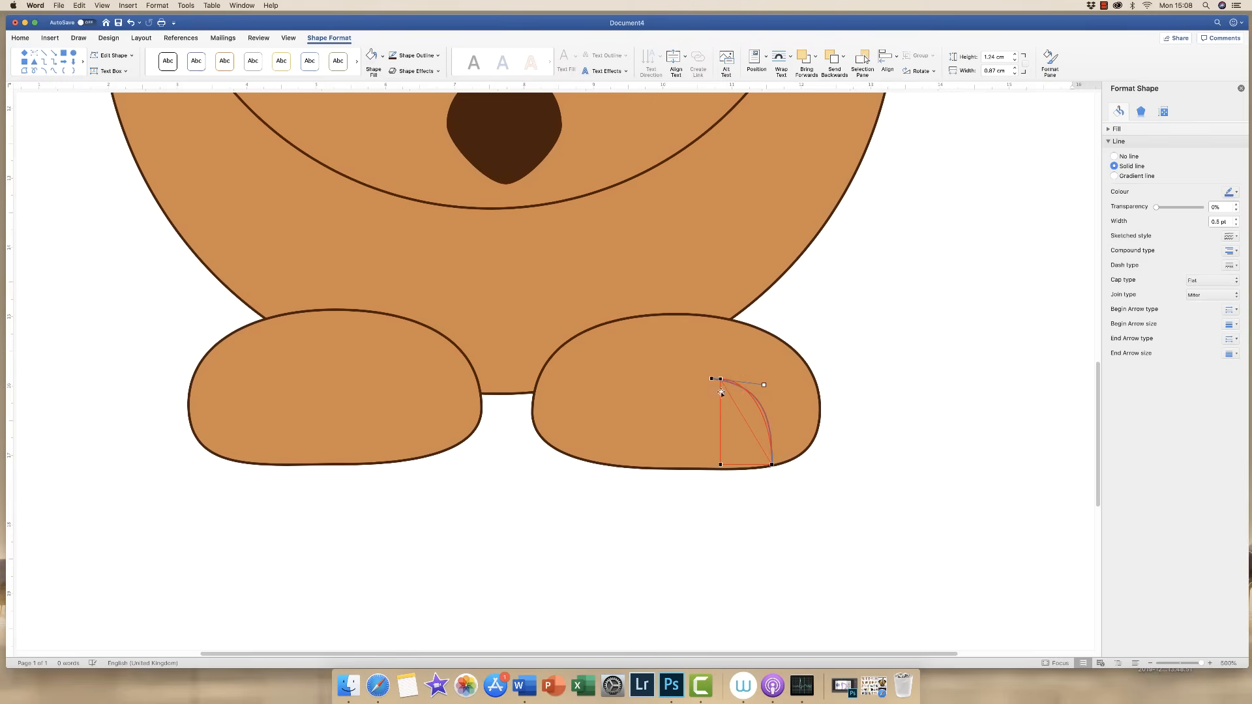
click(916, 366)
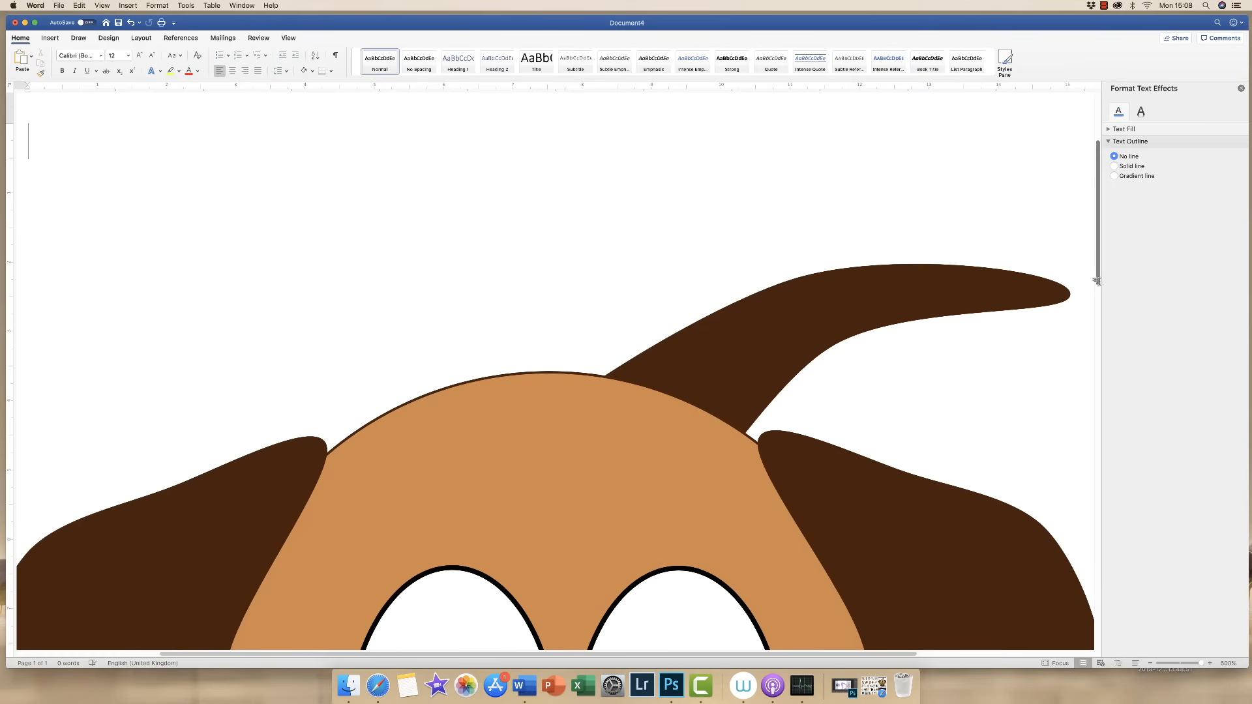
Give the arc on the right paw the recently used dark brown outline
drag(1097, 281, 1079, 509)
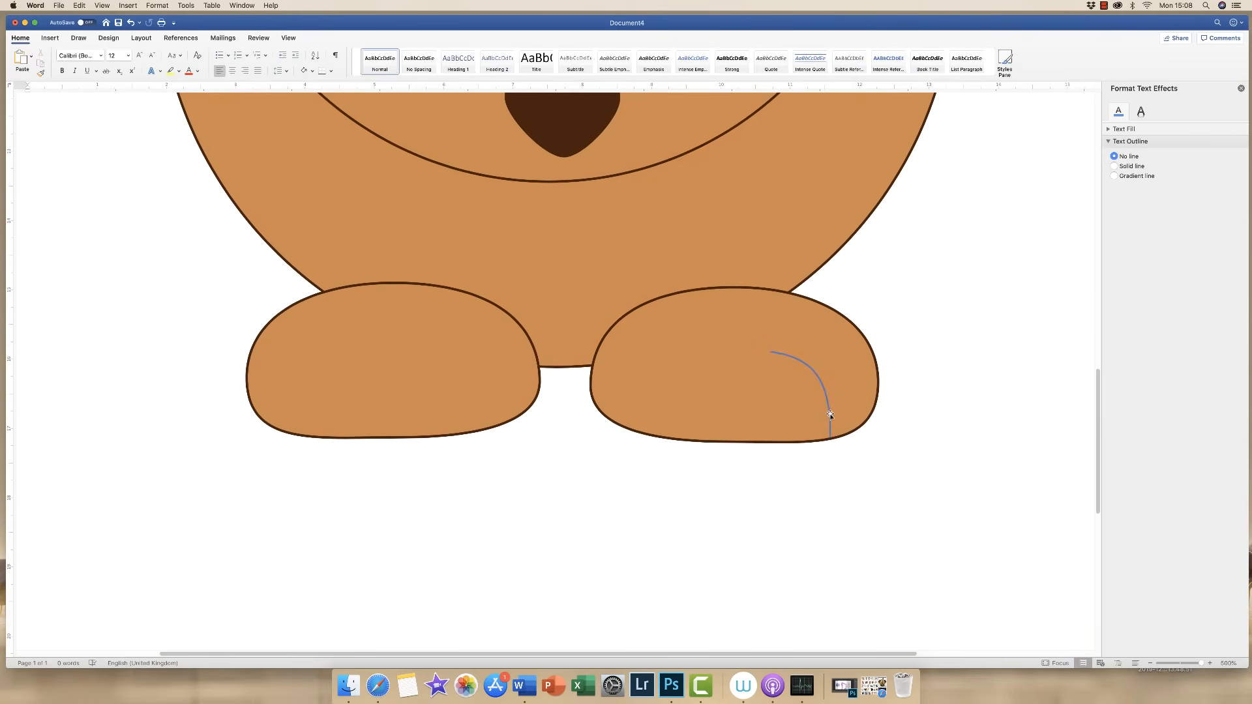
click(815, 374)
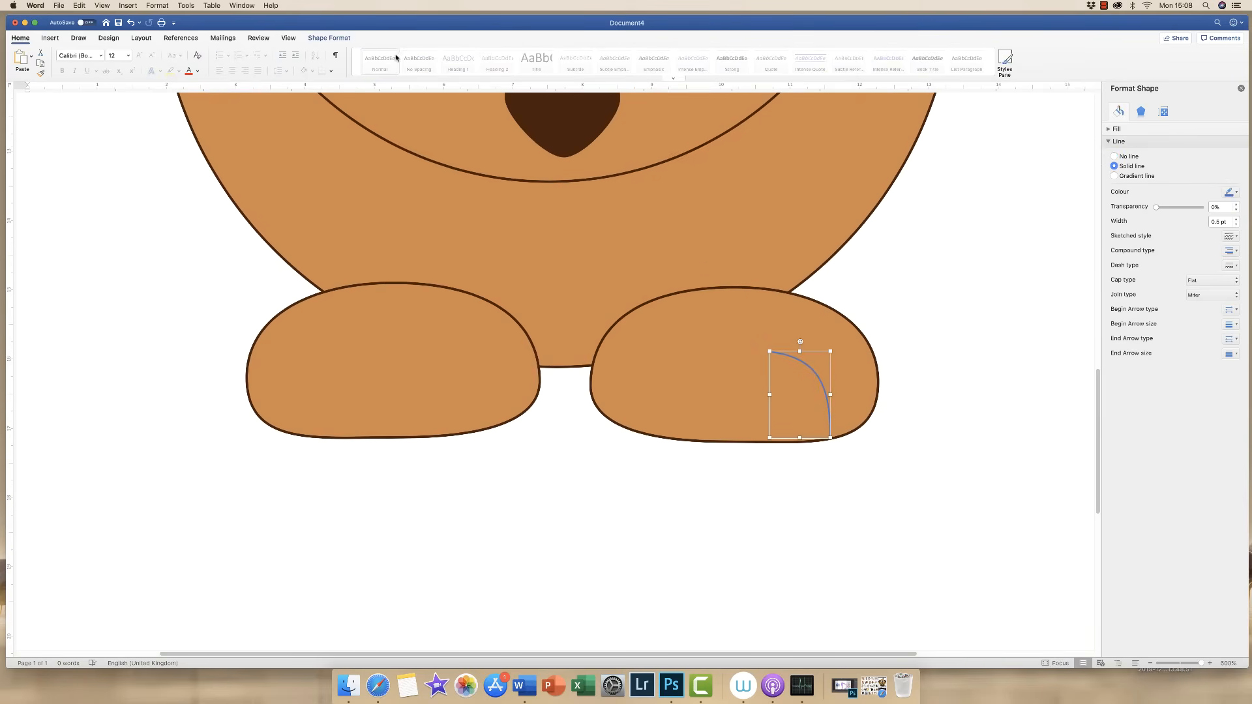
click(324, 40)
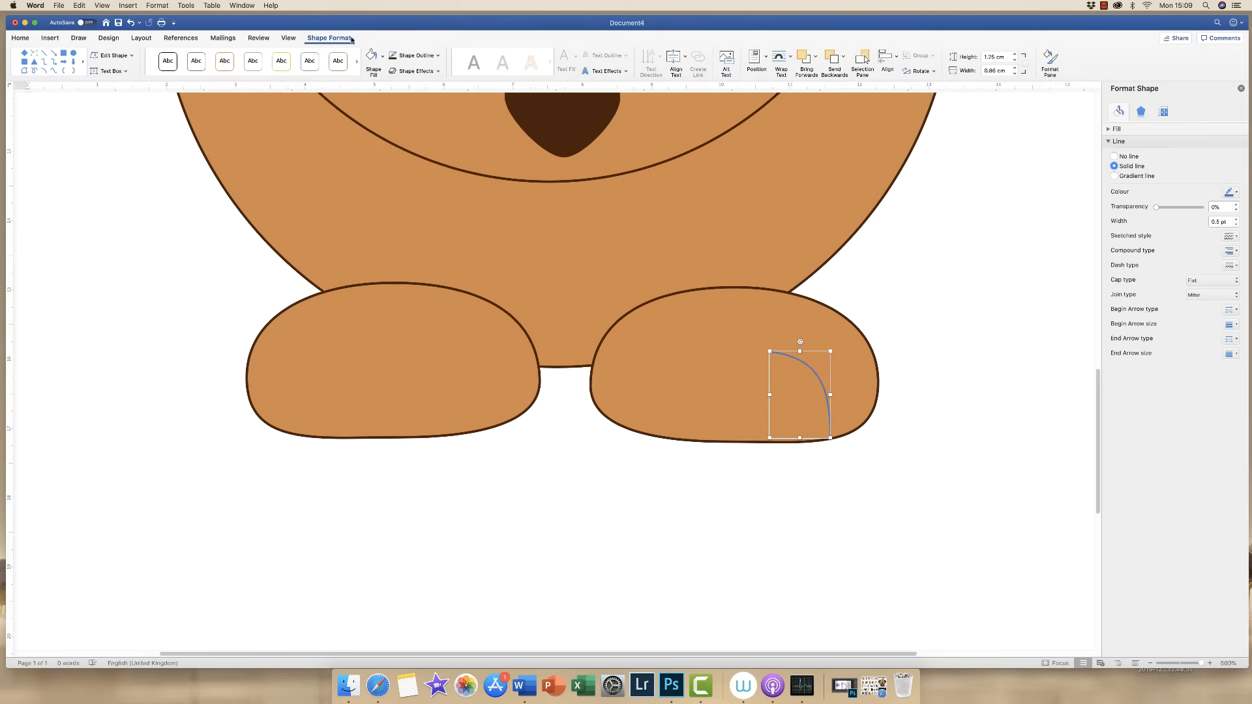
click(437, 57)
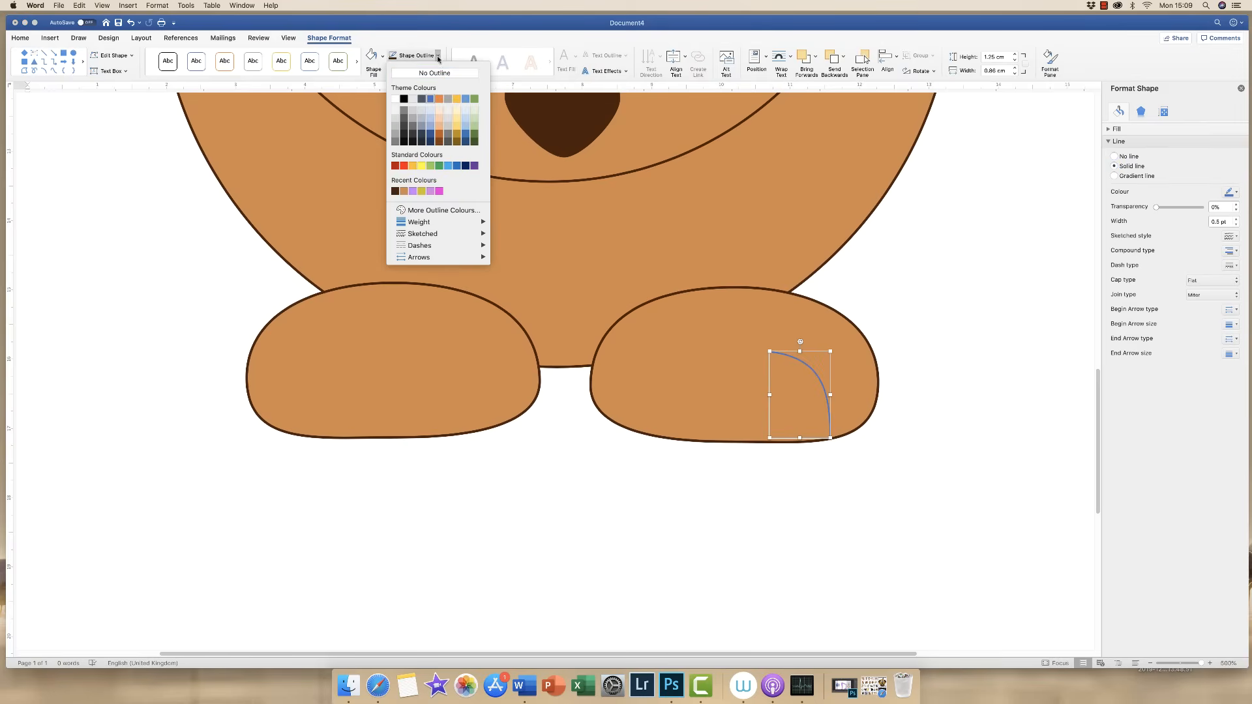
click(395, 191)
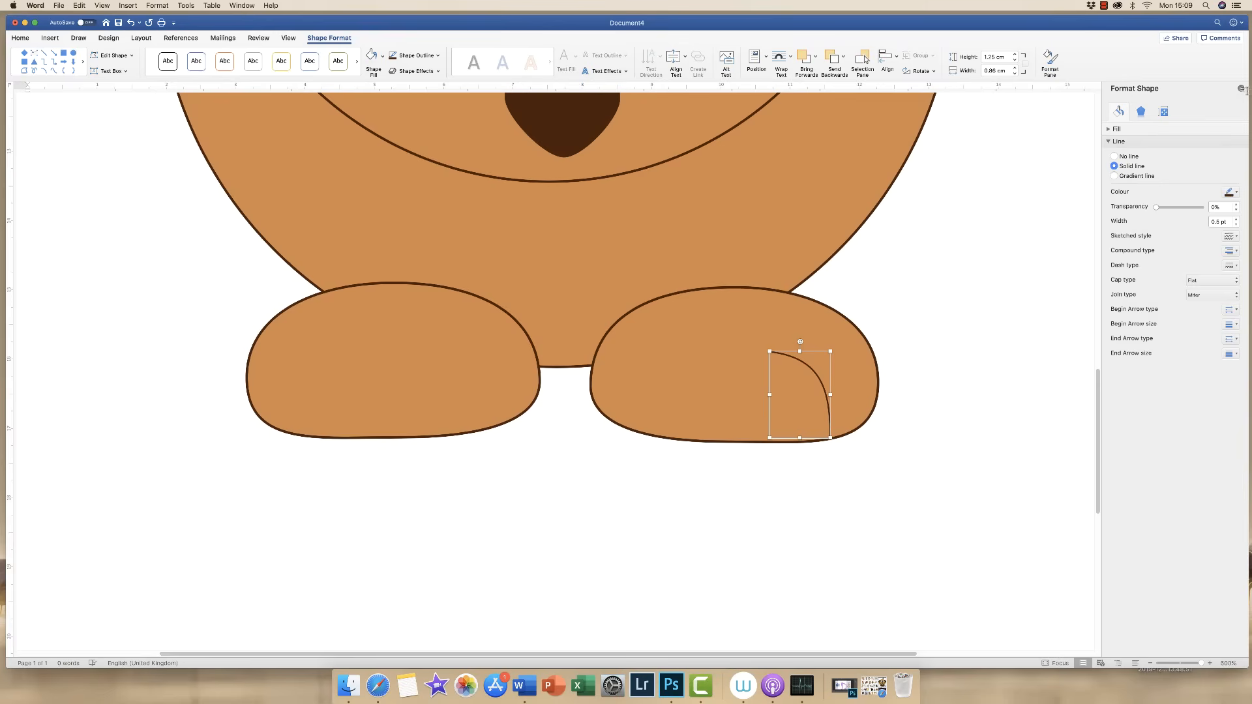
Set the arc's line width to 1.5 pt
click(1015, 239)
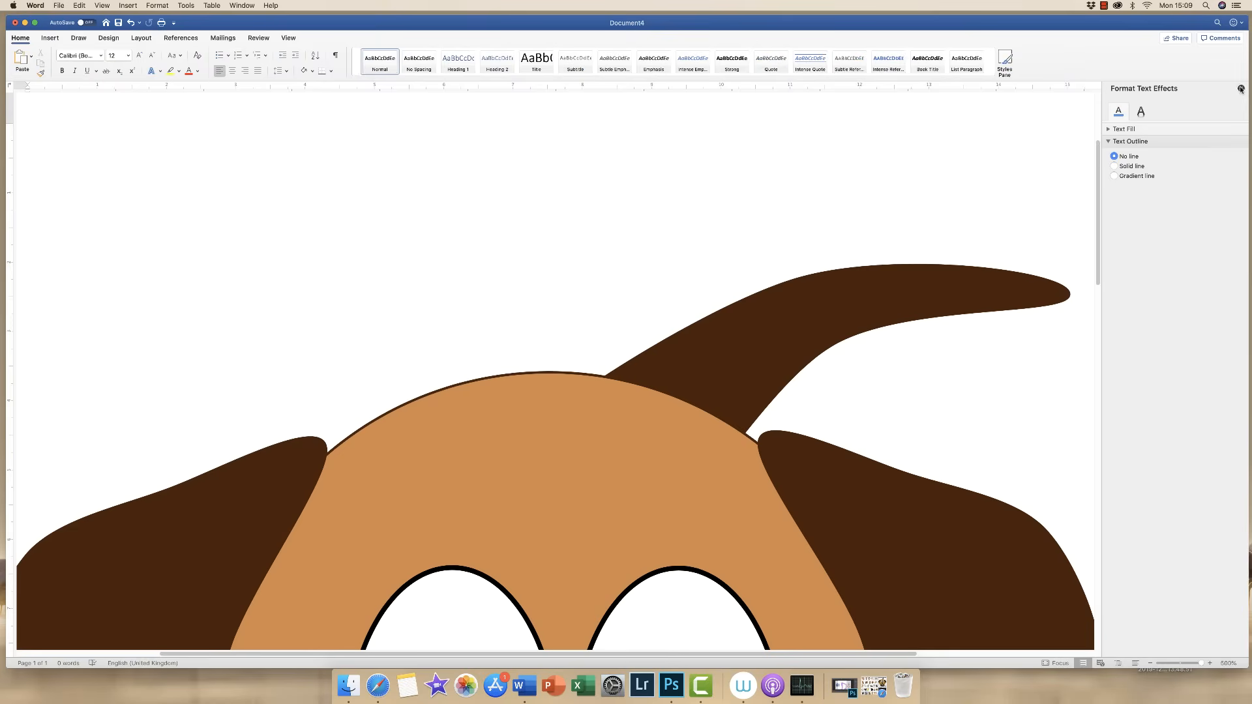
click(1241, 88)
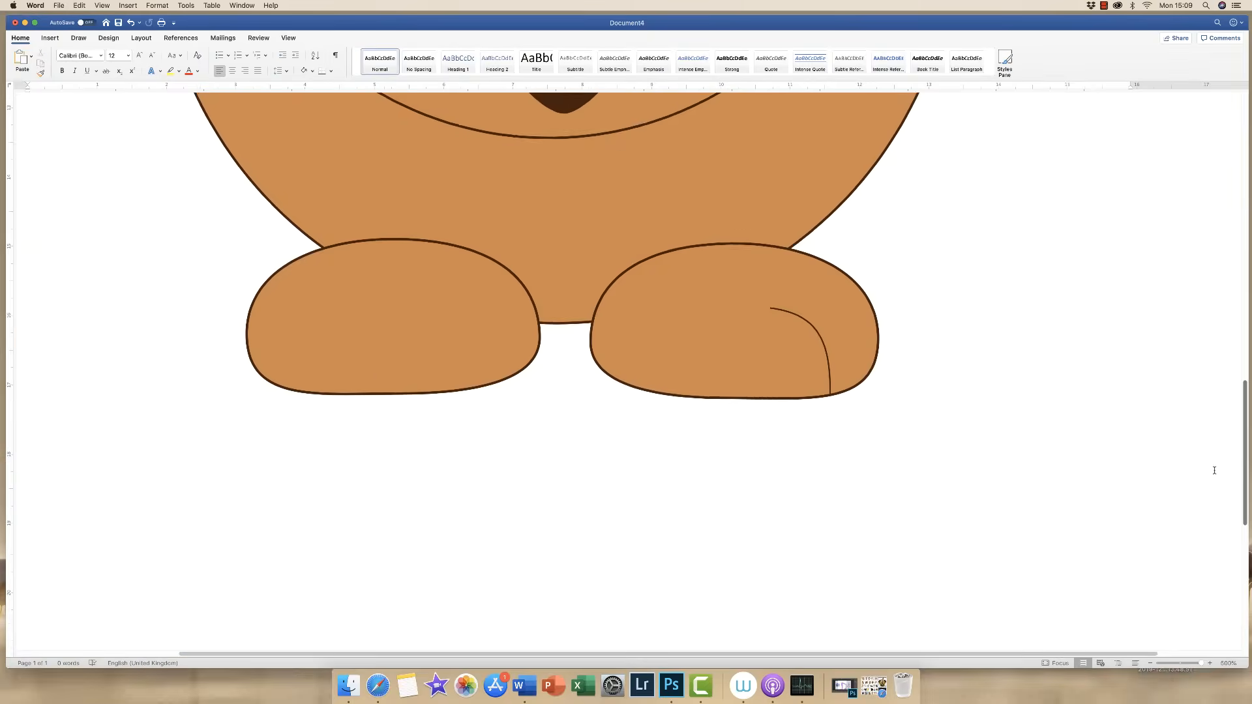
double_click(823, 363)
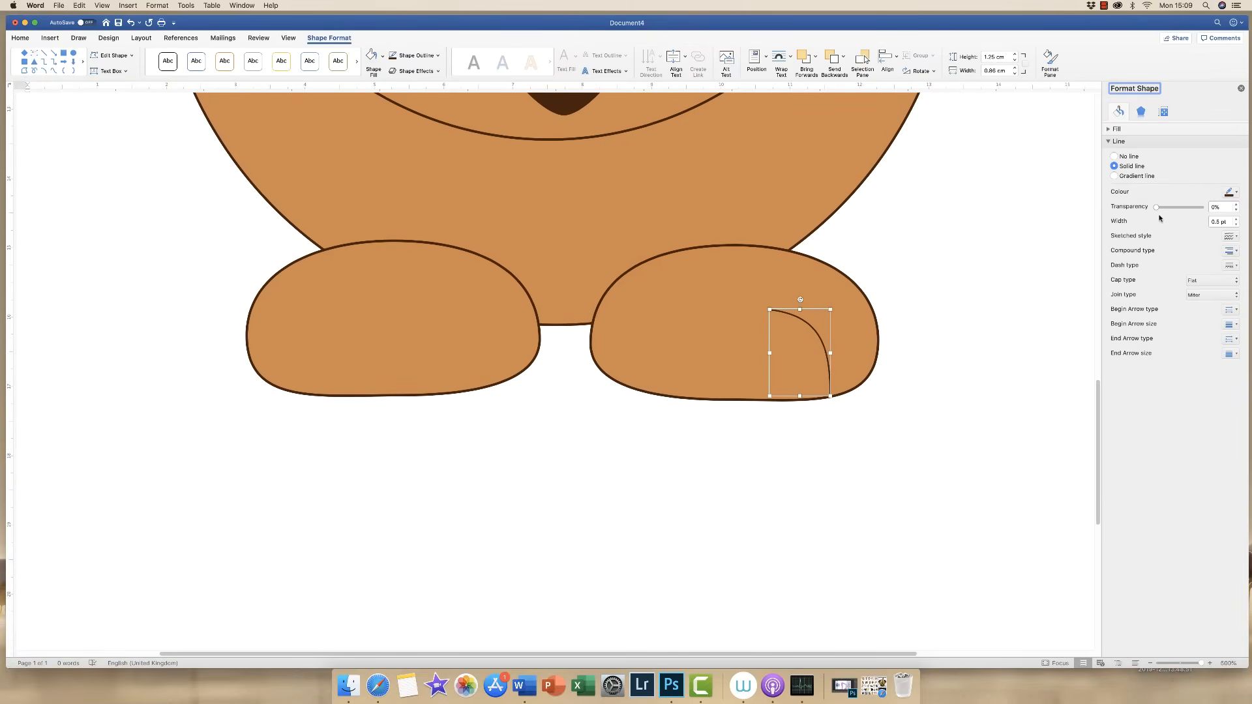
click(1111, 143)
click(1110, 142)
click(1237, 218)
click(1236, 219)
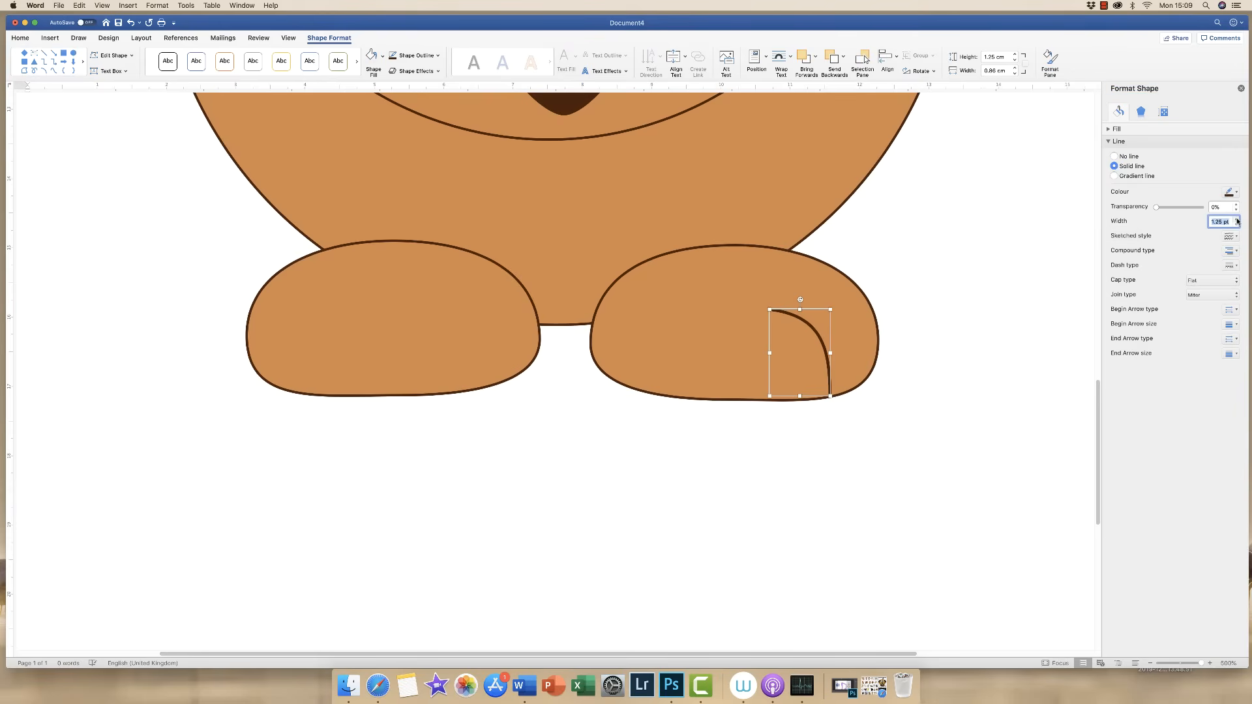
click(1237, 219)
Make two copies of the arc and space them evenly along the right paw's lower edge
click(20, 39)
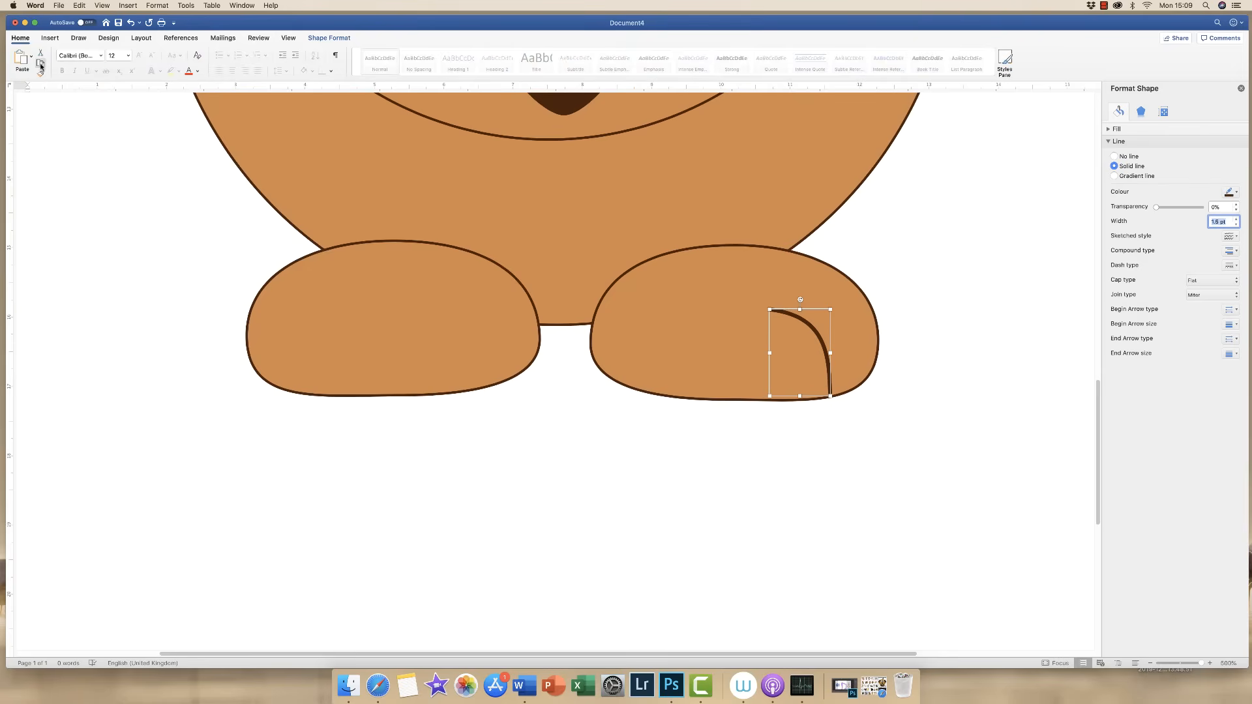
click(40, 64)
click(25, 60)
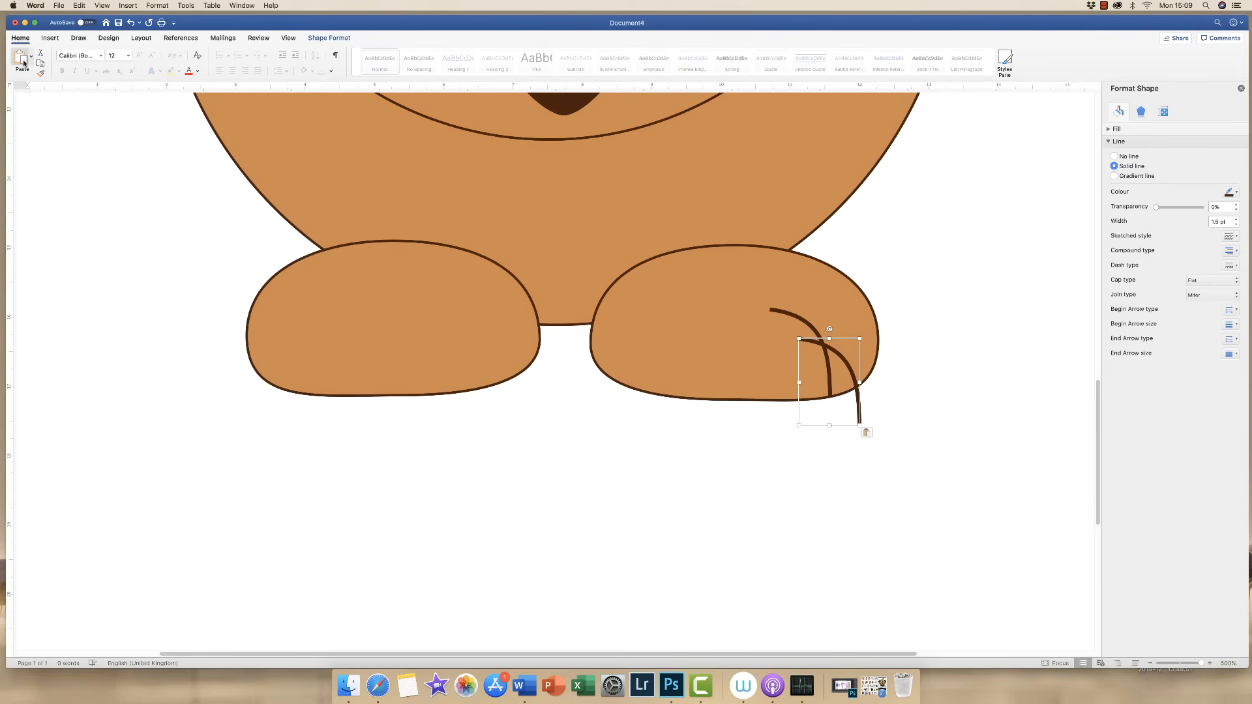
click(22, 60)
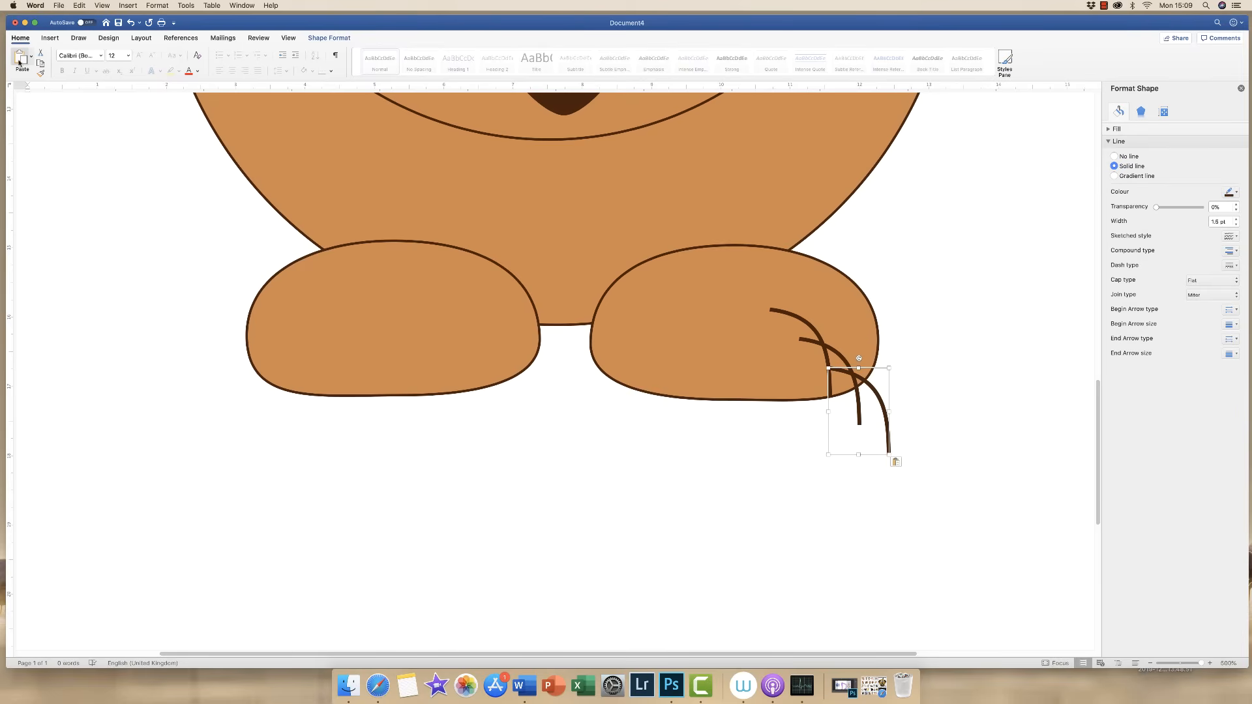
drag(862, 437, 682, 382)
click(859, 399)
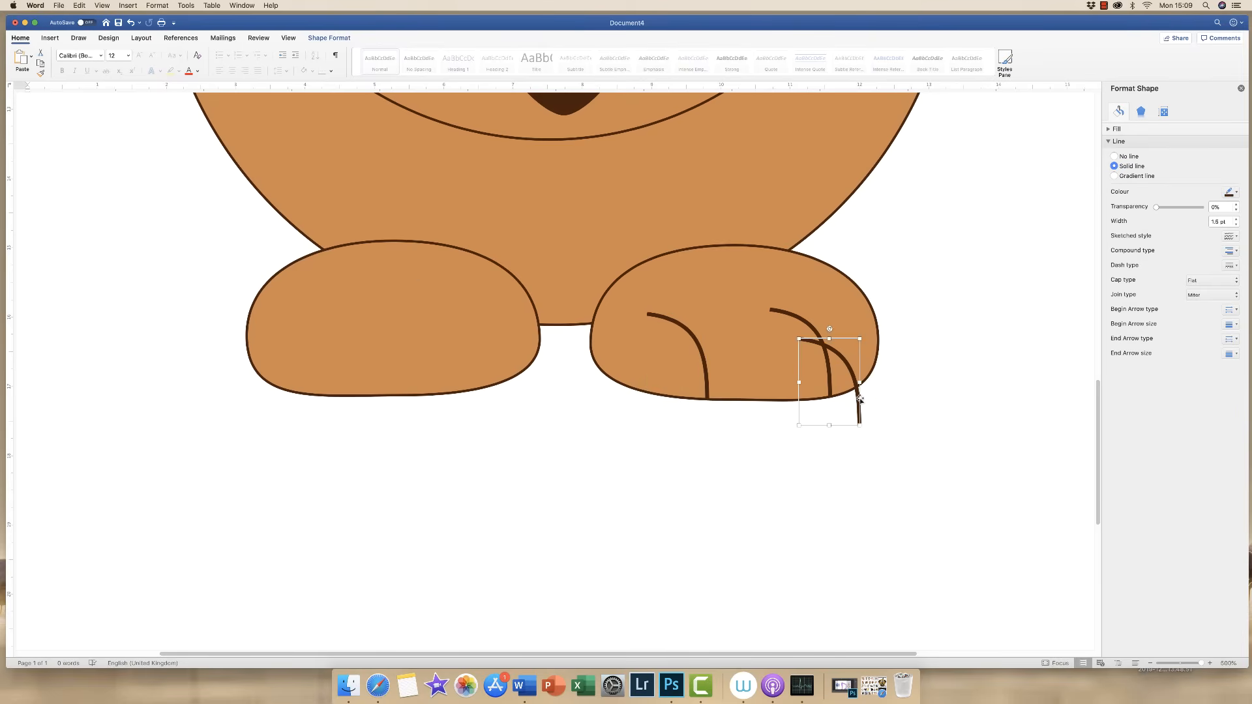
drag(859, 399, 770, 368)
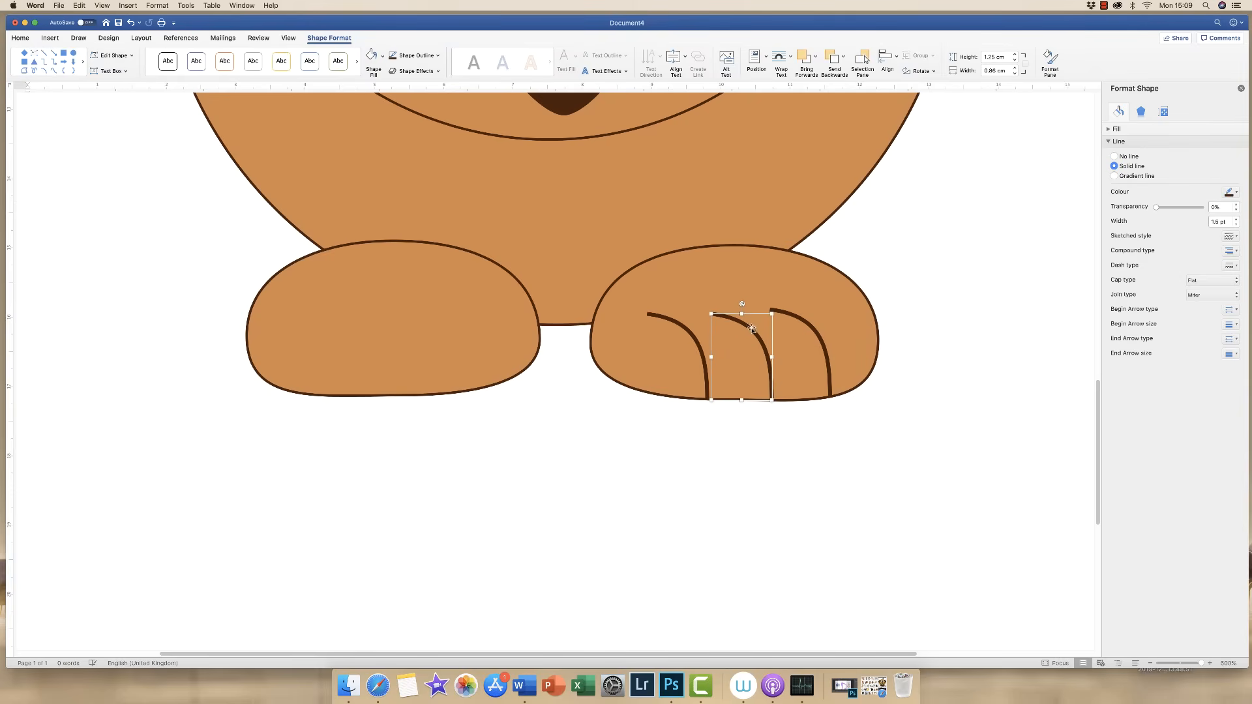
Shrink the right paw's innermost arc strongly and its middle arc slightly, keeping their lower ends on the paw's edge
click(666, 319)
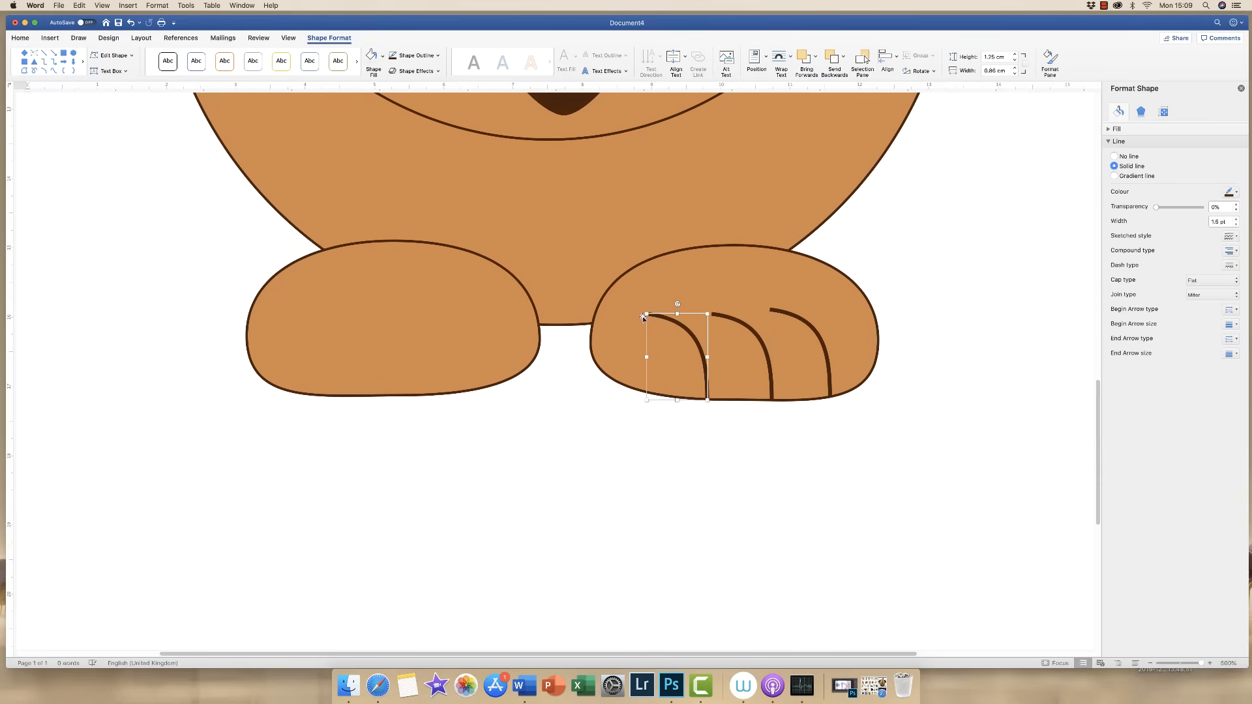
drag(647, 313, 678, 351)
click(769, 358)
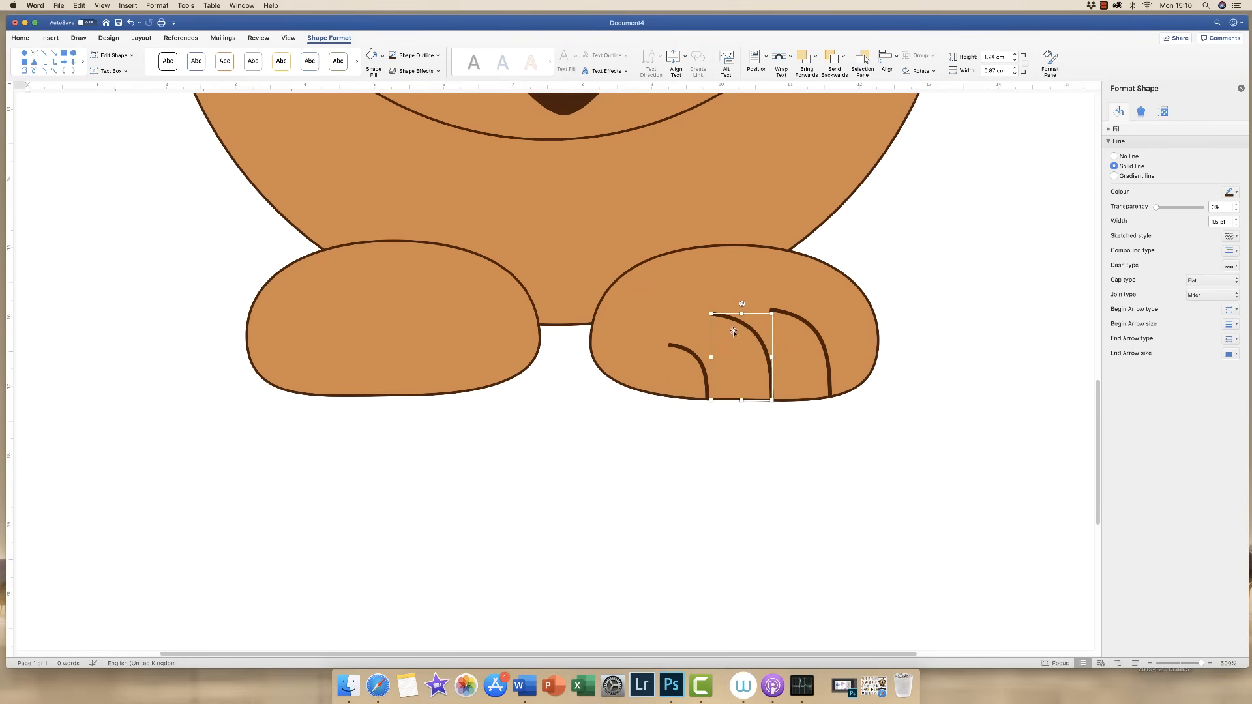
mouse_move(711, 312)
mouse_down()
mouse_move(727, 330)
mouse_move(719, 325)
mouse_up()
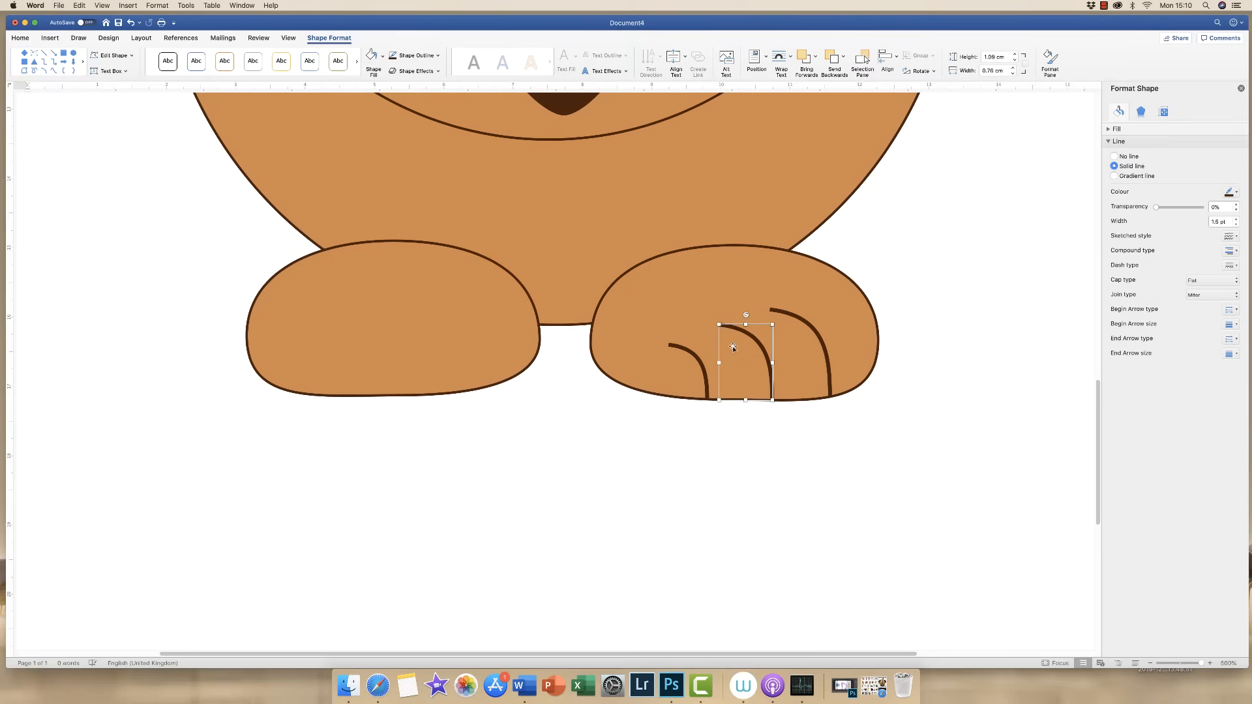
Copy the right paw's largest arc and place it mirrored on the outer part of the left paw
click(828, 373)
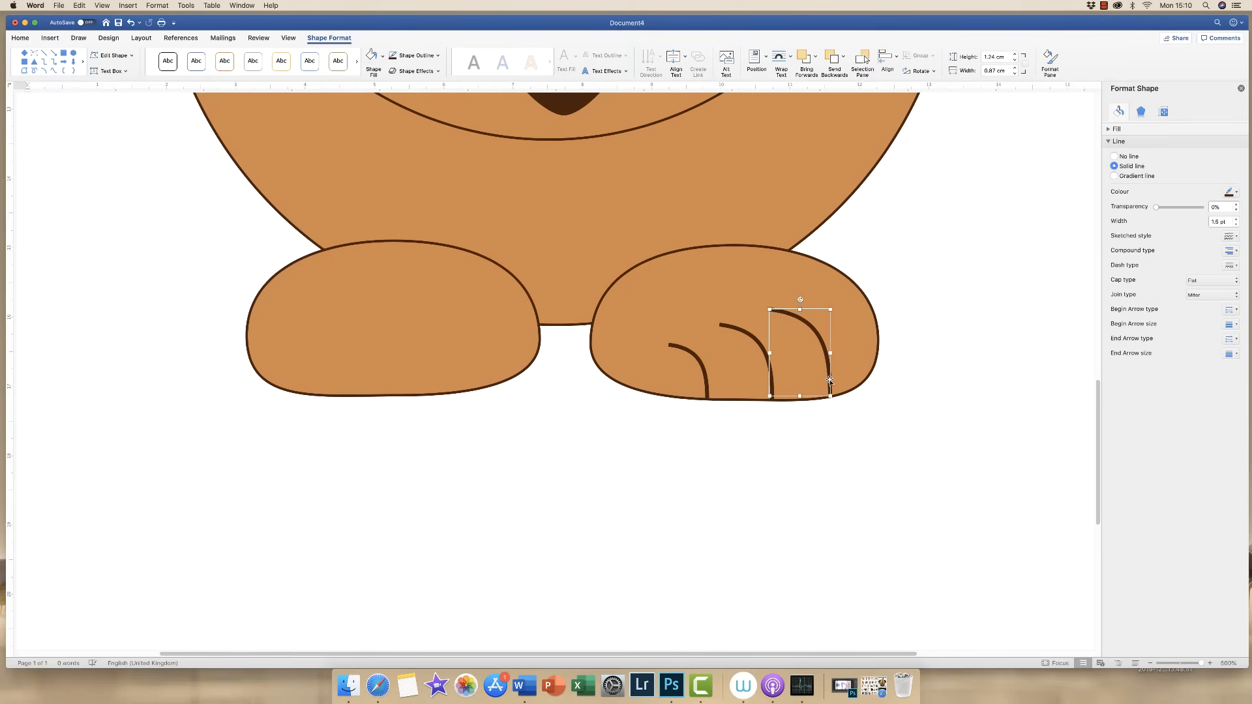
click(22, 38)
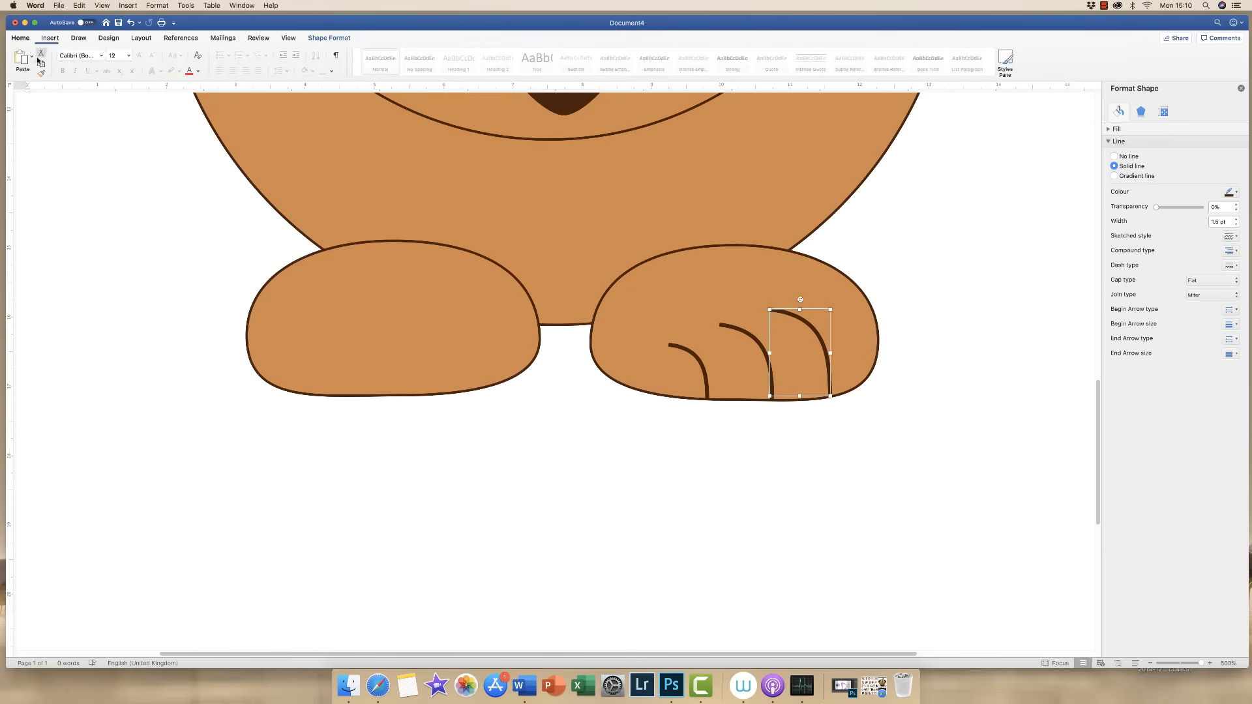
click(22, 58)
drag(799, 379, 329, 349)
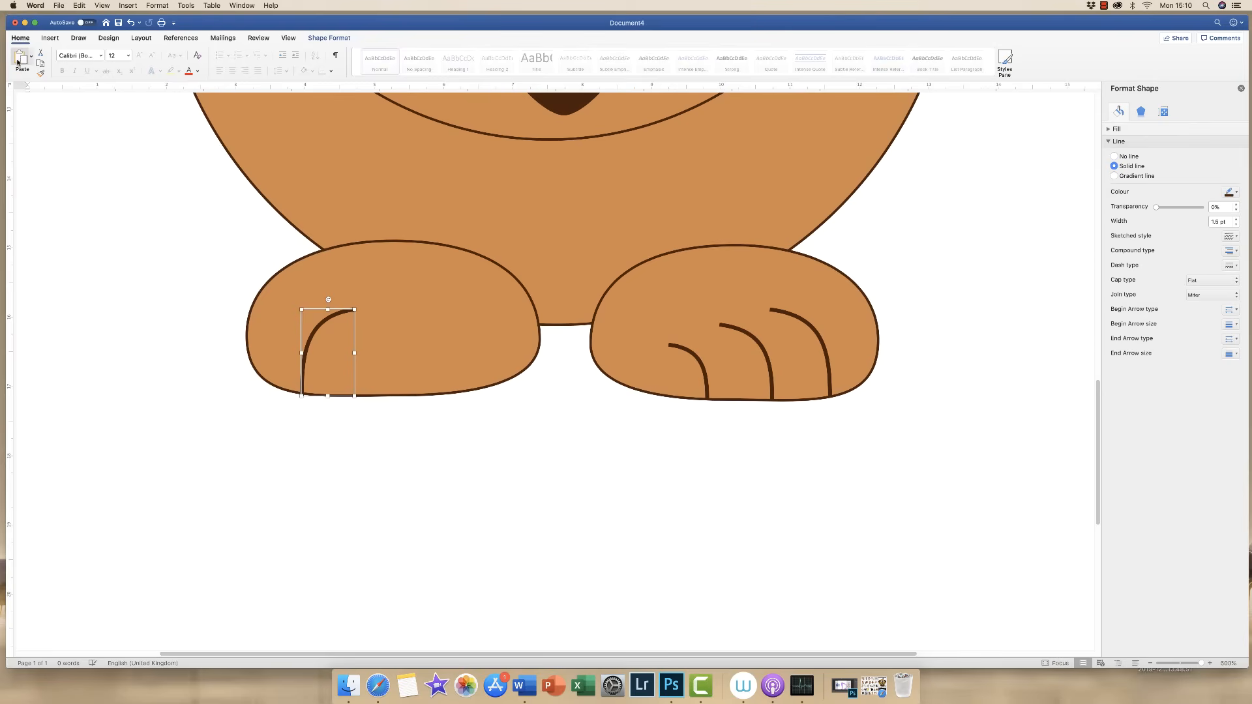
key(super+v)
key(super+v)
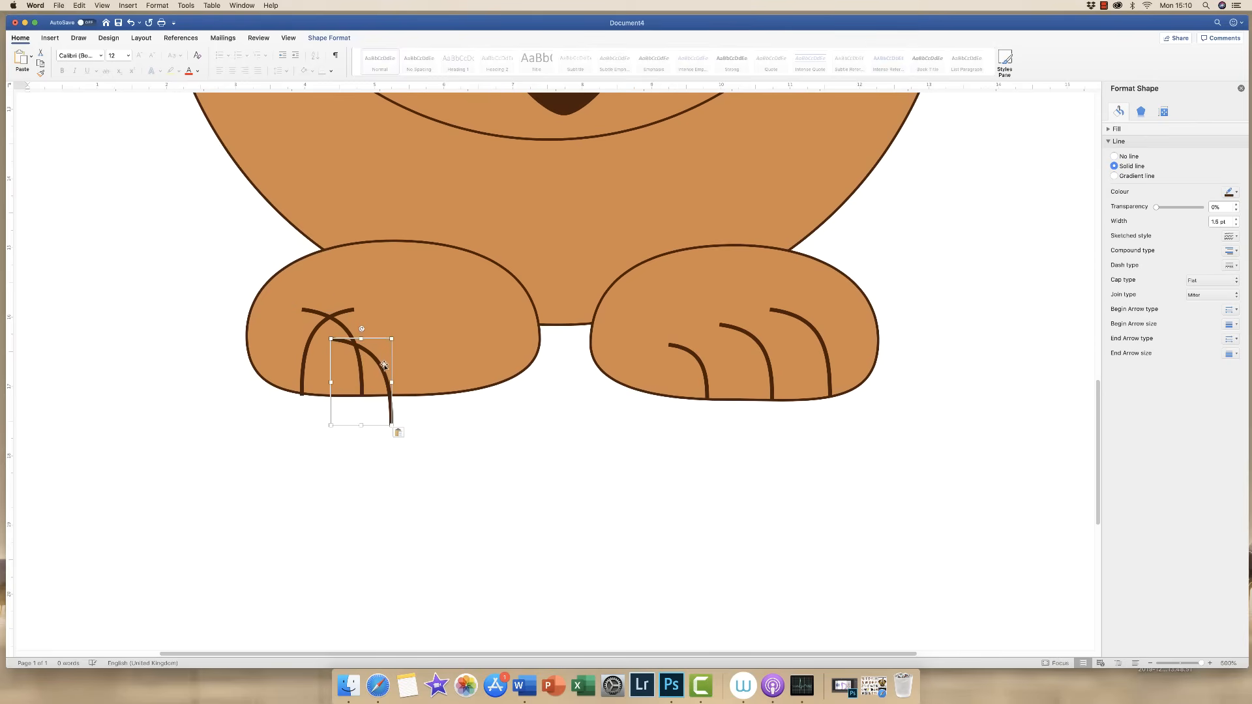
drag(384, 367, 401, 362)
key(super+z)
key(super+z)
key(super+z)
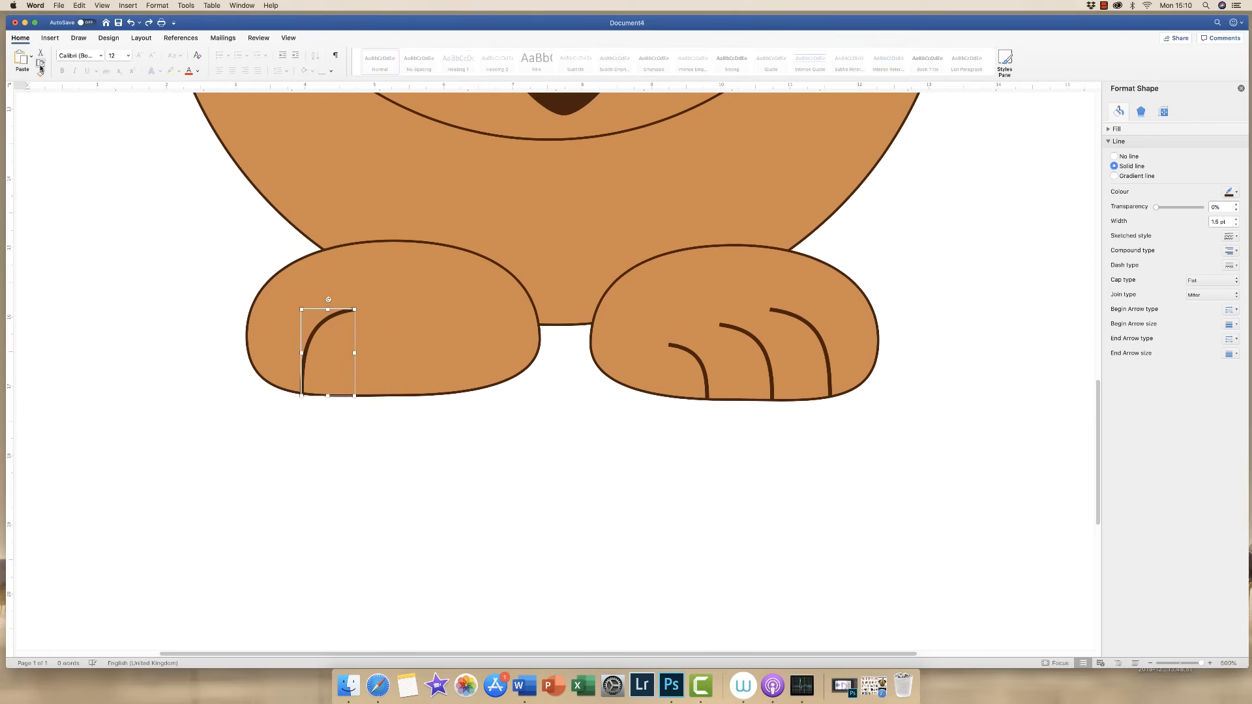
Make two copies of the left paw's mirrored arc and space them evenly along the paw's lower edge
click(19, 60)
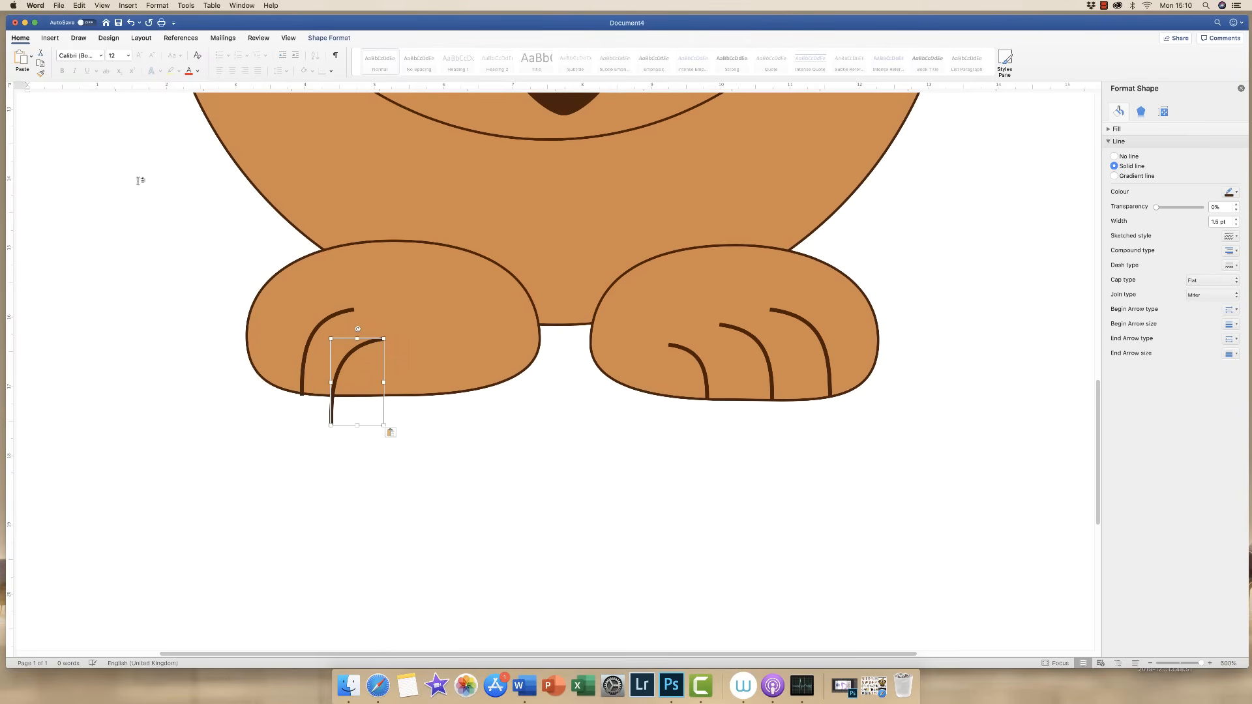
click(20, 60)
click(335, 370)
click(352, 369)
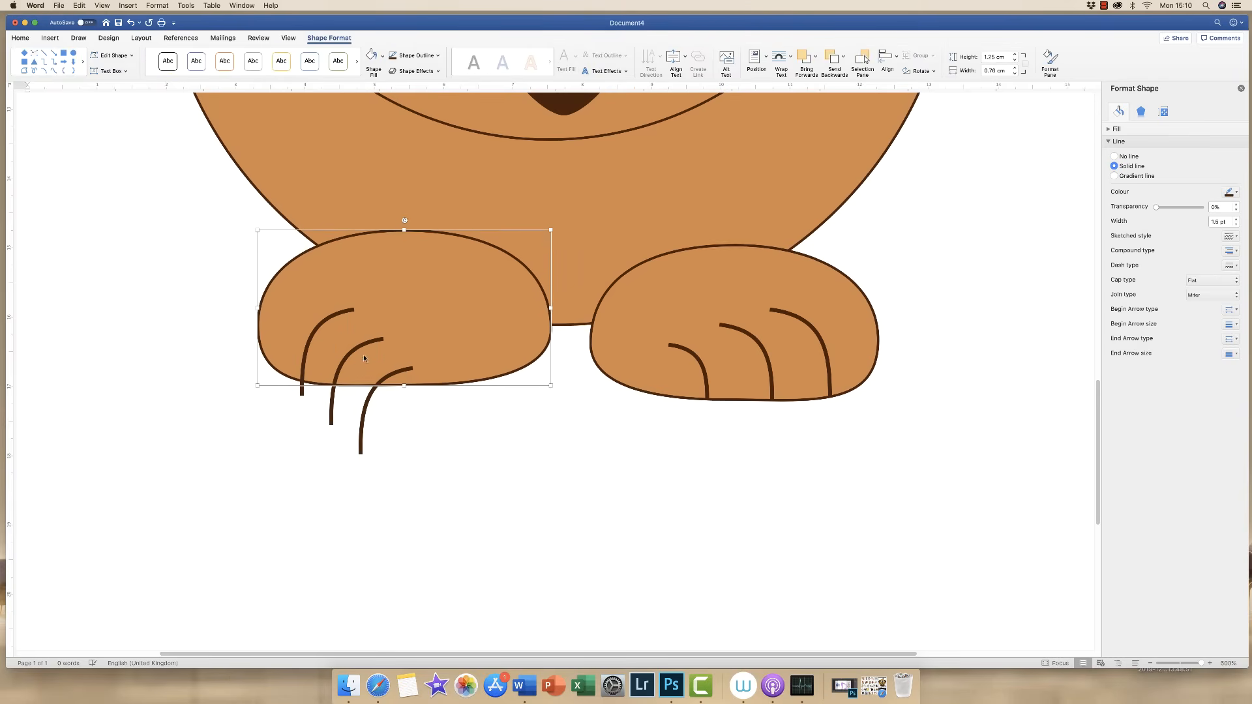
click(352, 356)
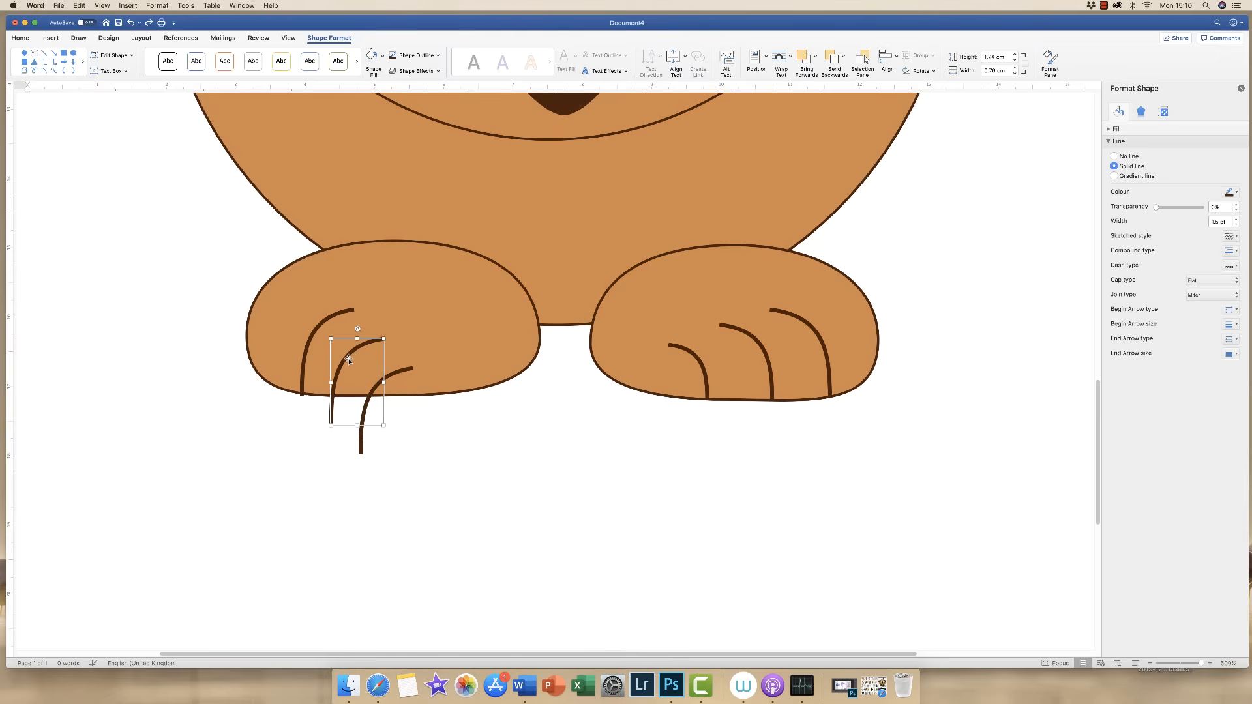
drag(348, 357, 377, 332)
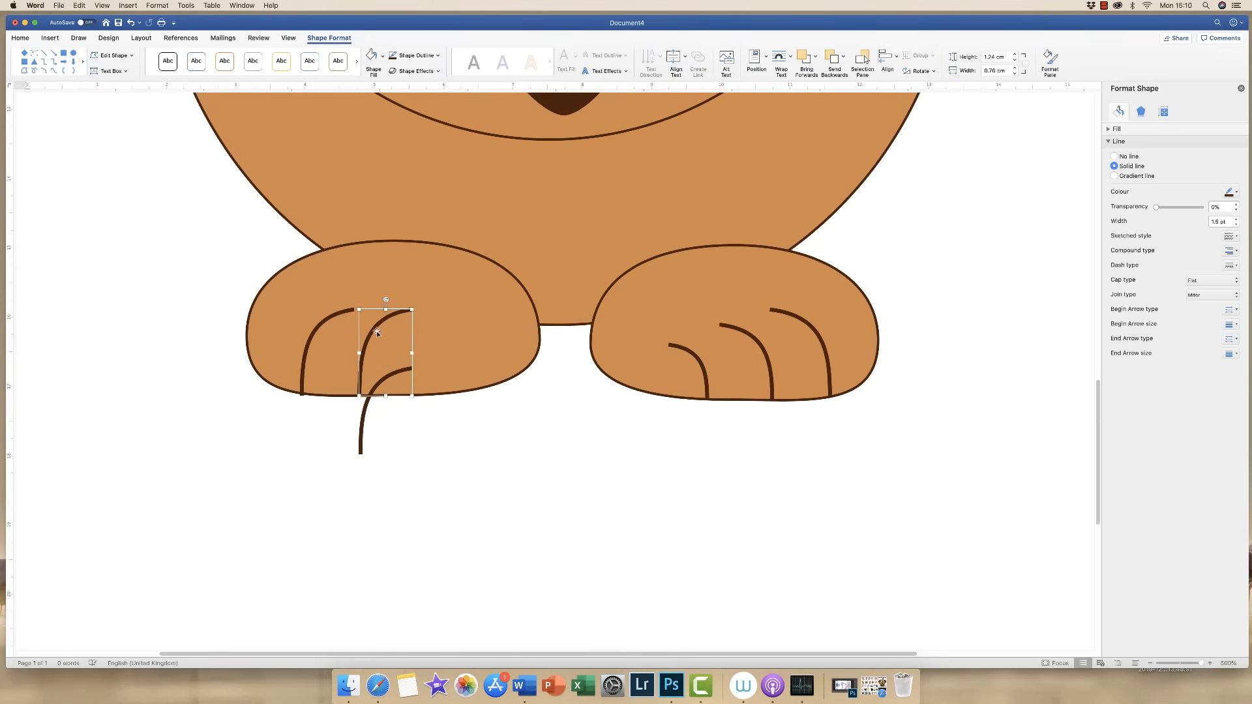
click(368, 412)
drag(363, 412, 423, 353)
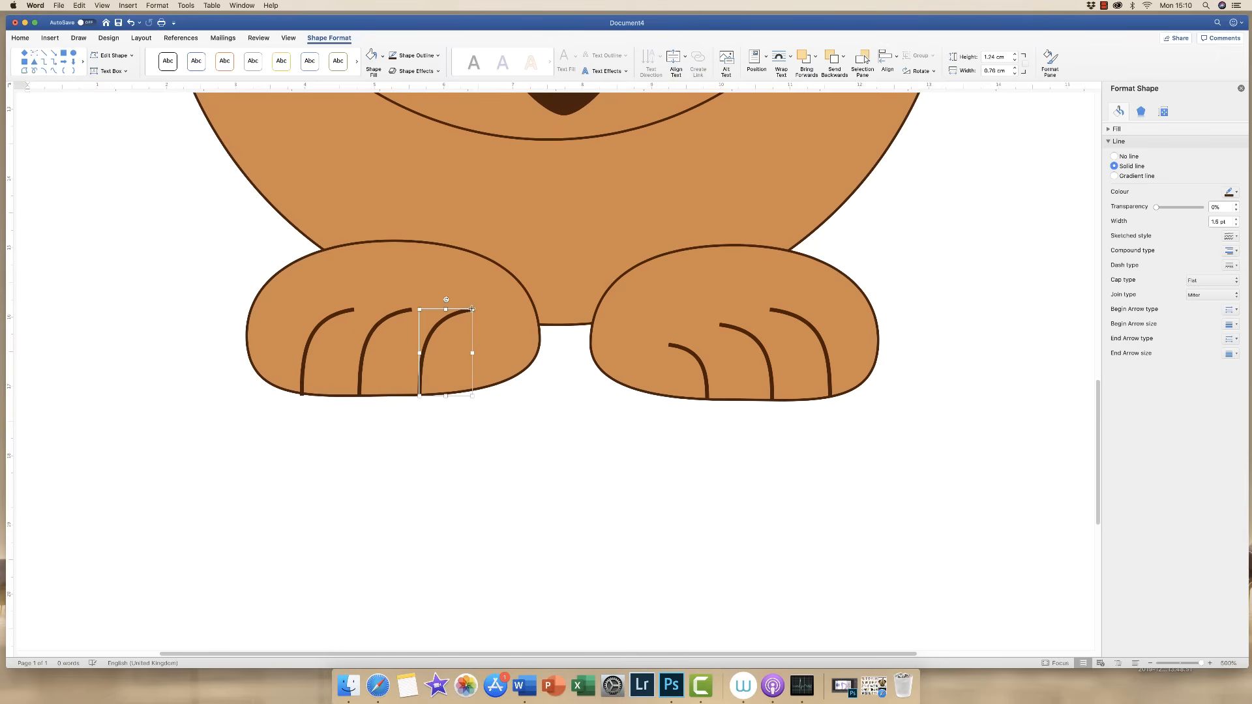
Shrink the left paw's middle arc slightly and its innermost arc more, then deselect the shapes
drag(472, 309, 402, 324)
click(401, 311)
click(301, 378)
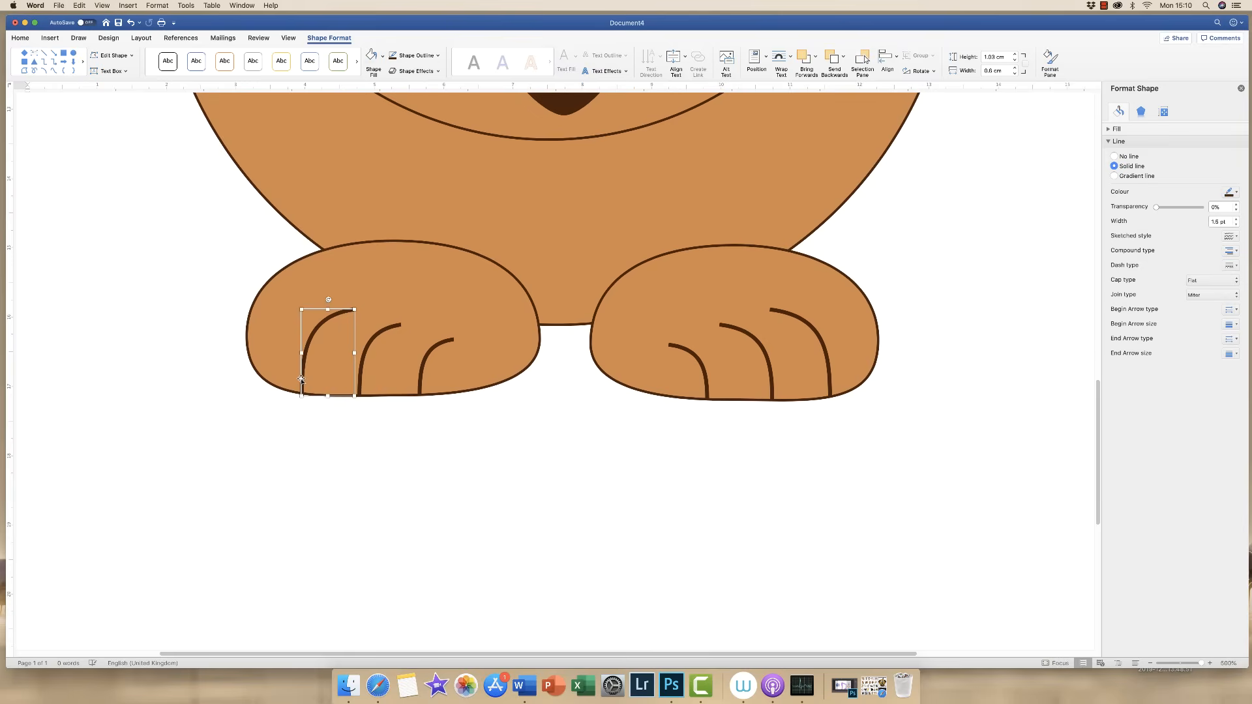
key(super+z)
click(299, 428)
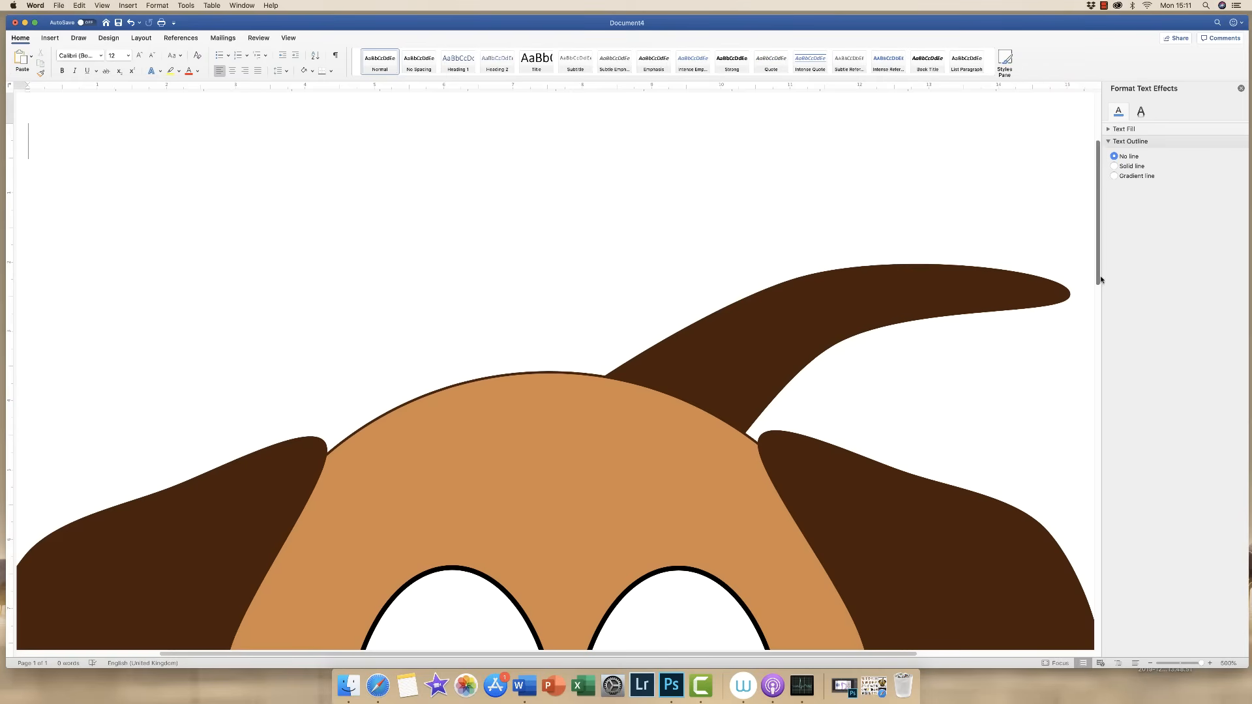
Draw an oval about 10.2 cm high and 9.9 cm wide over the dog's head
drag(1201, 663, 1183, 663)
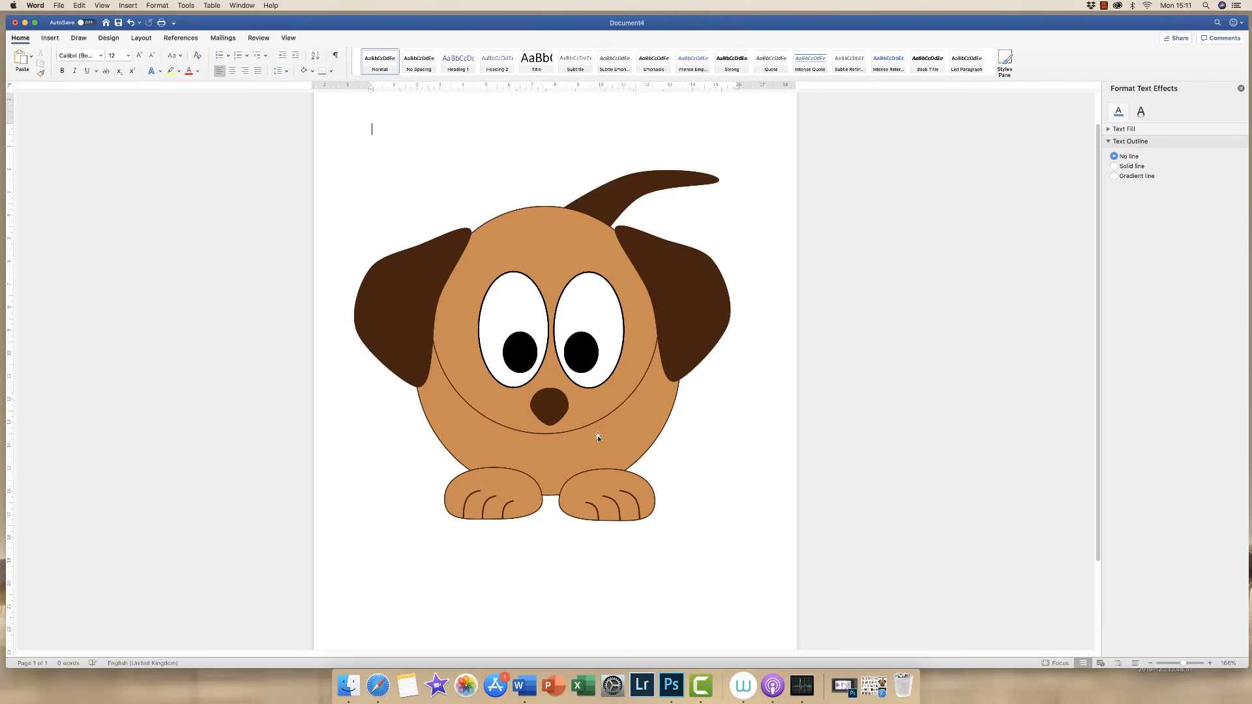
click(50, 38)
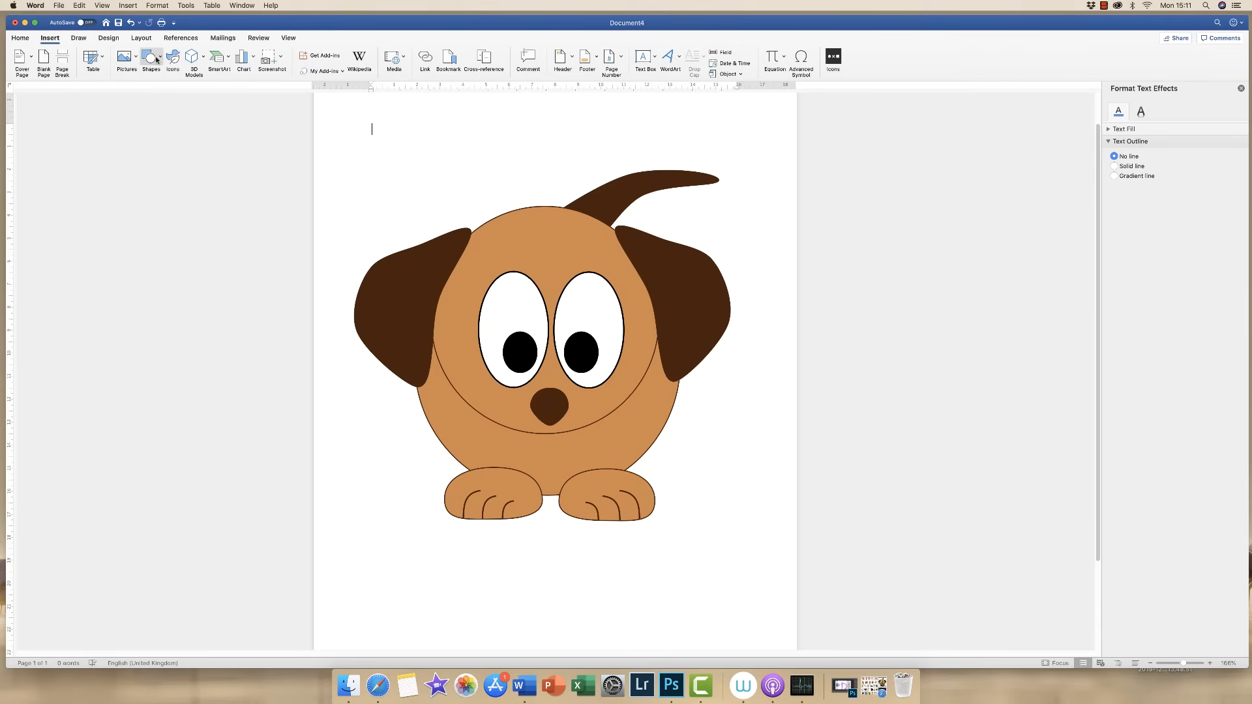
click(161, 60)
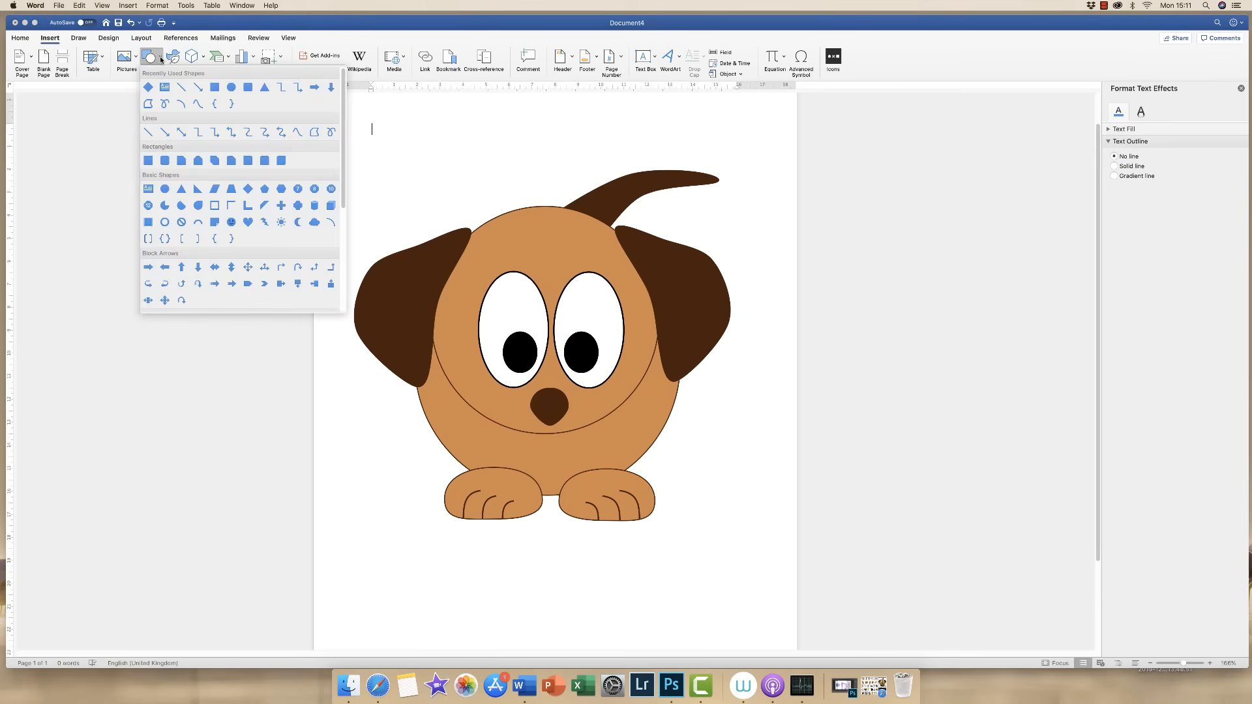
click(231, 87)
drag(442, 213, 672, 444)
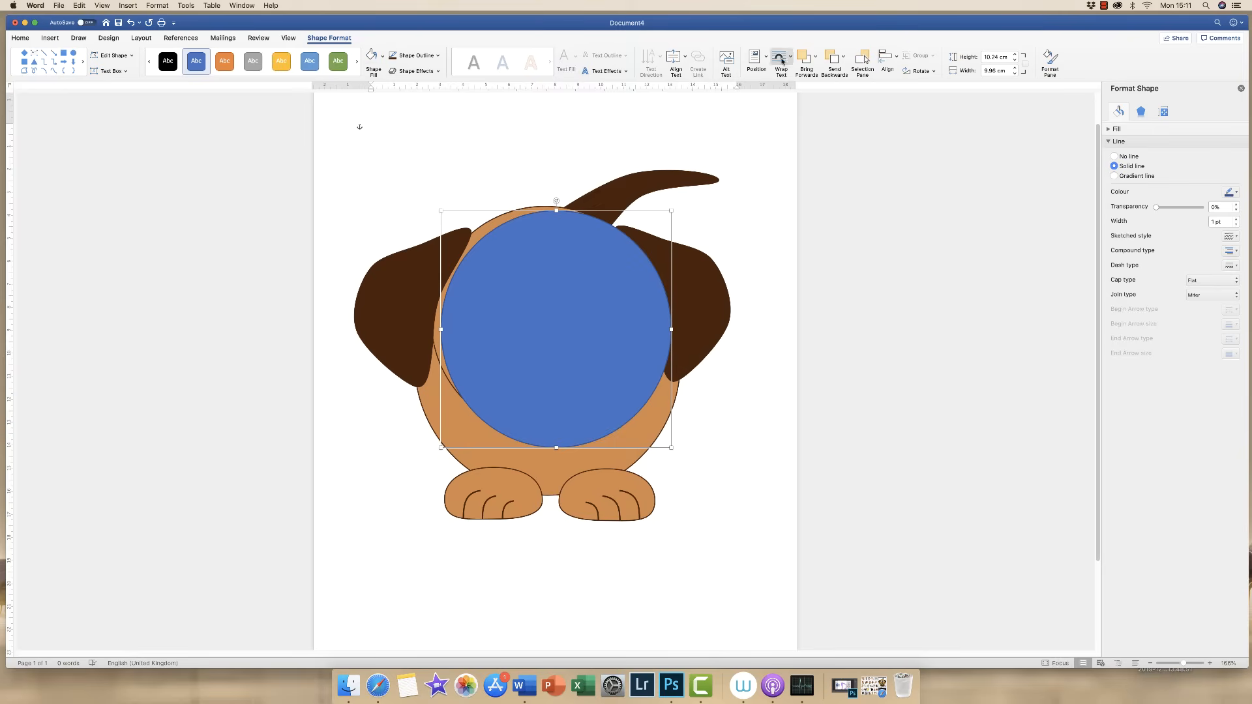
Send the blue oval to the back and bring it forward until it lies between the body and the head
click(843, 58)
click(865, 85)
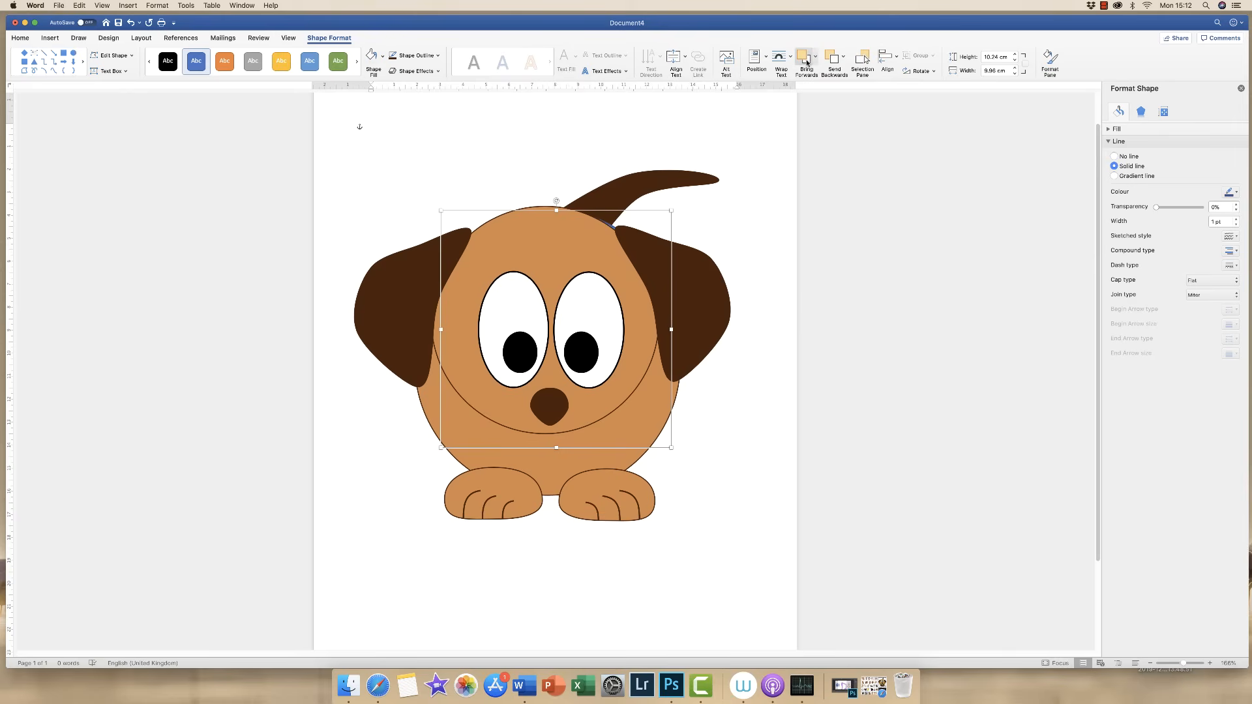
click(805, 60)
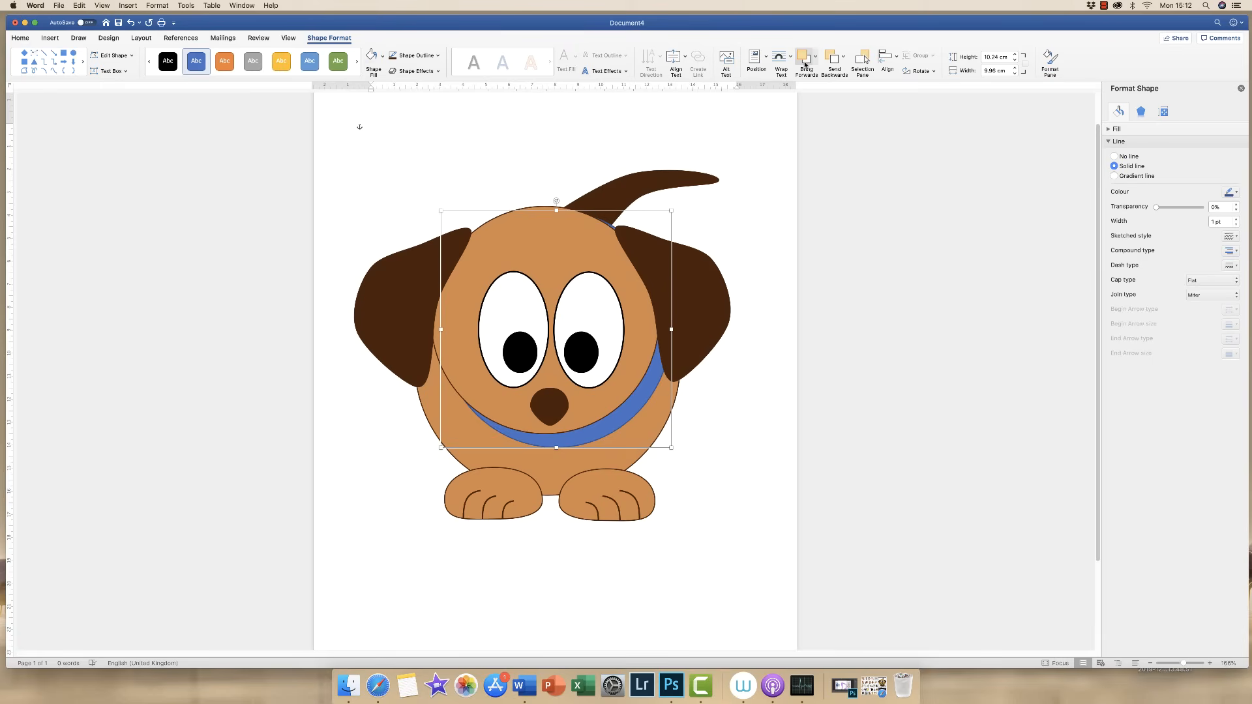
Bring the blue oval forward over the head and eyes, then send it backward until it is behind the head again
click(805, 61)
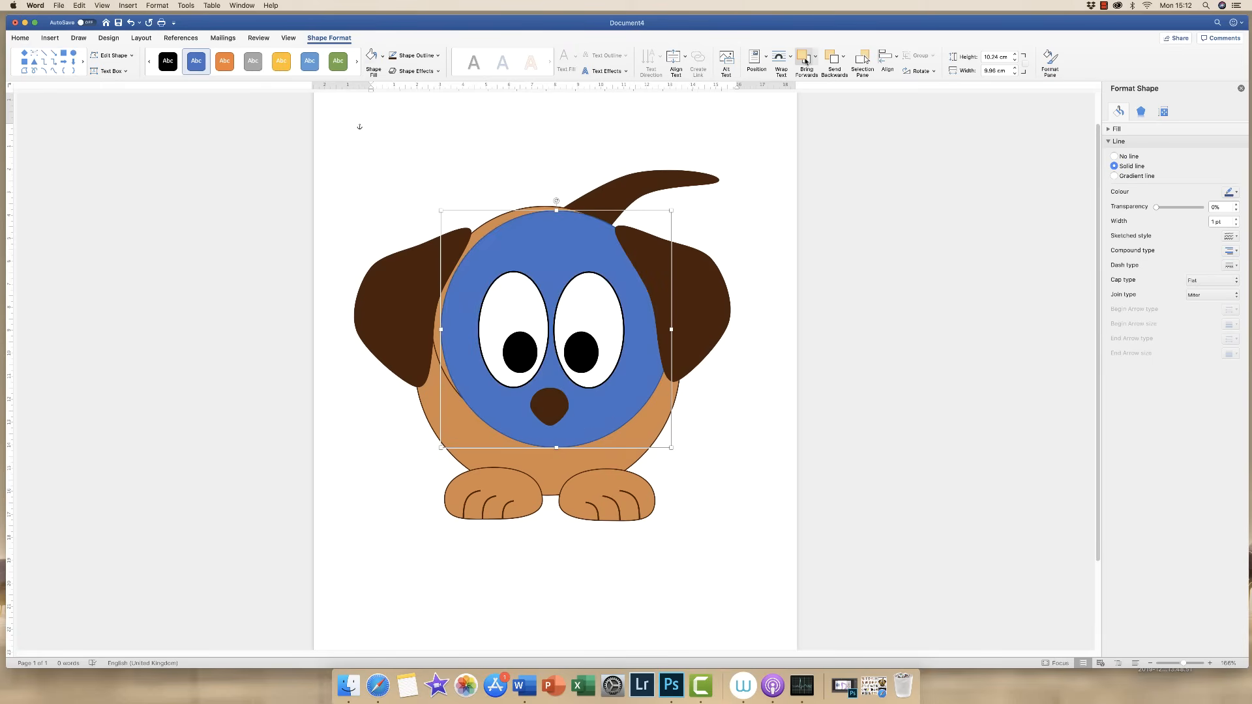
click(806, 61)
click(807, 61)
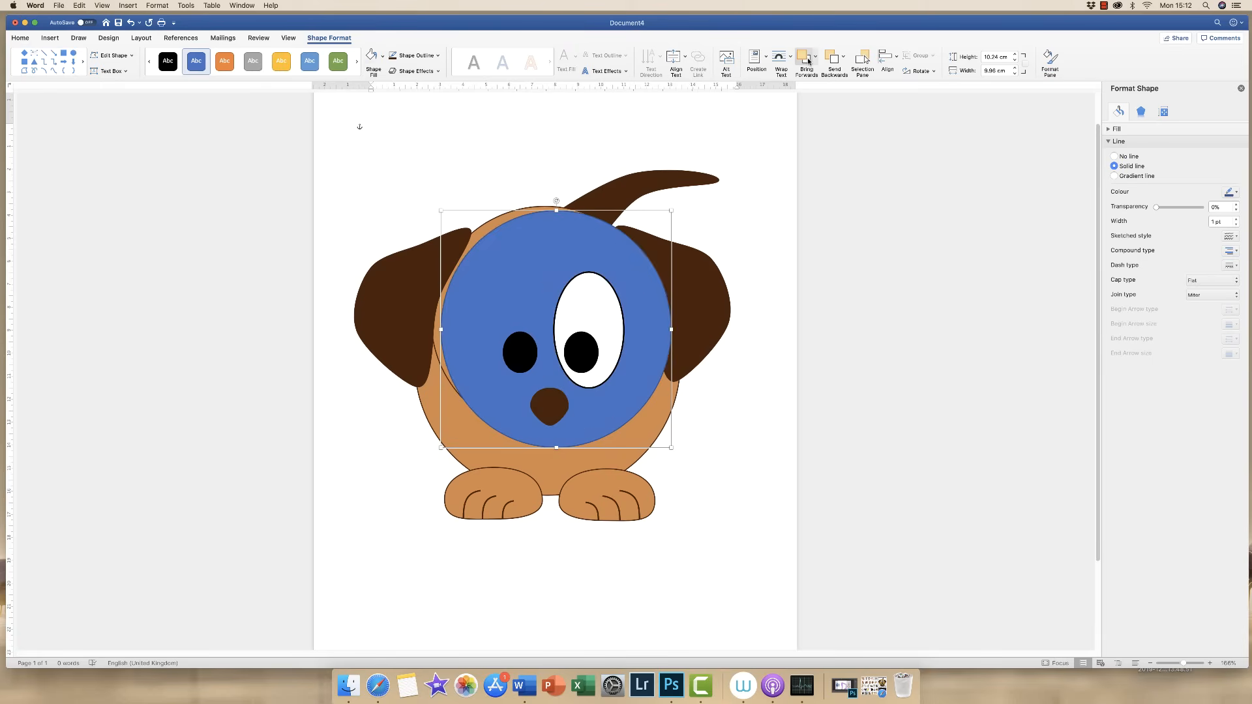
click(808, 60)
click(808, 61)
click(808, 61)
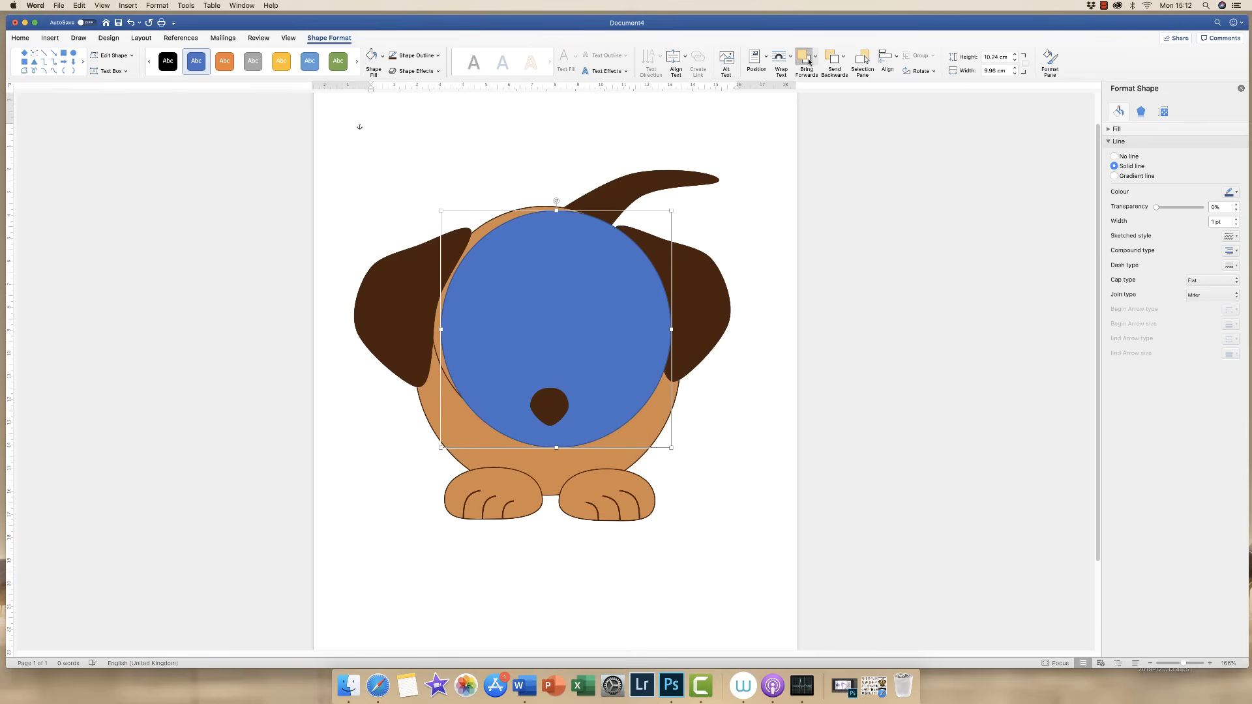
click(808, 61)
click(834, 61)
click(835, 61)
click(834, 61)
click(834, 60)
click(835, 60)
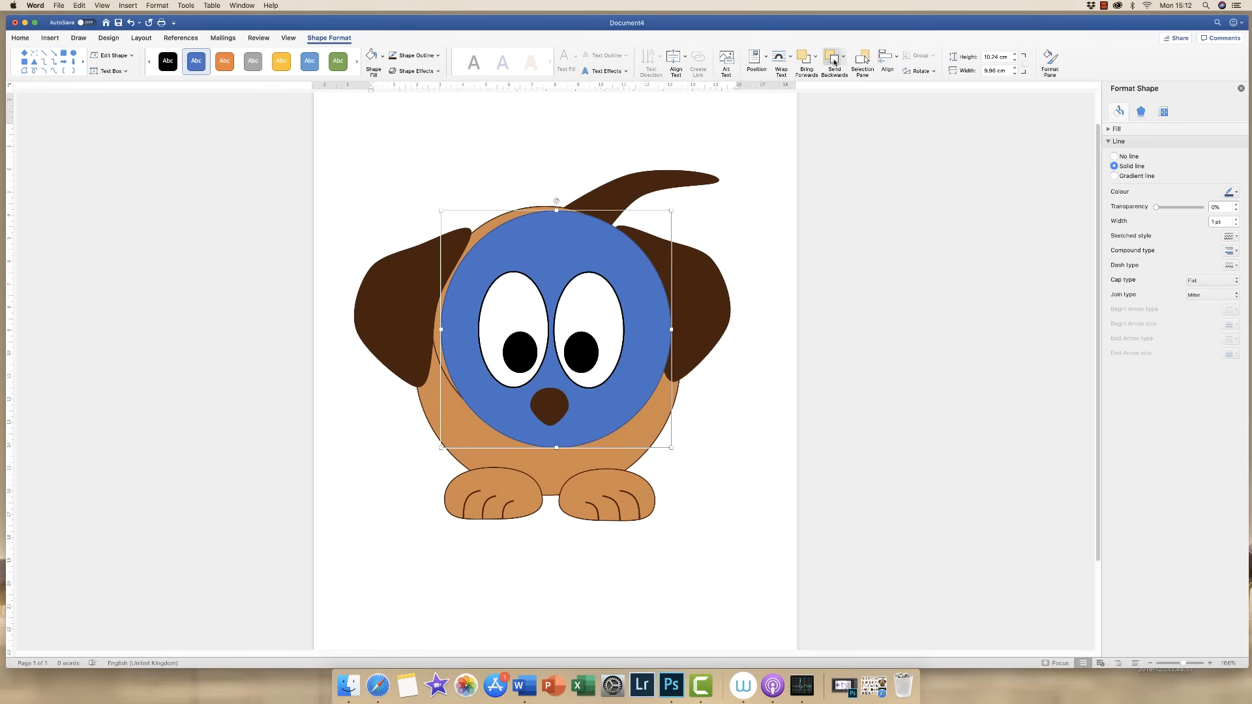
click(834, 61)
click(834, 61)
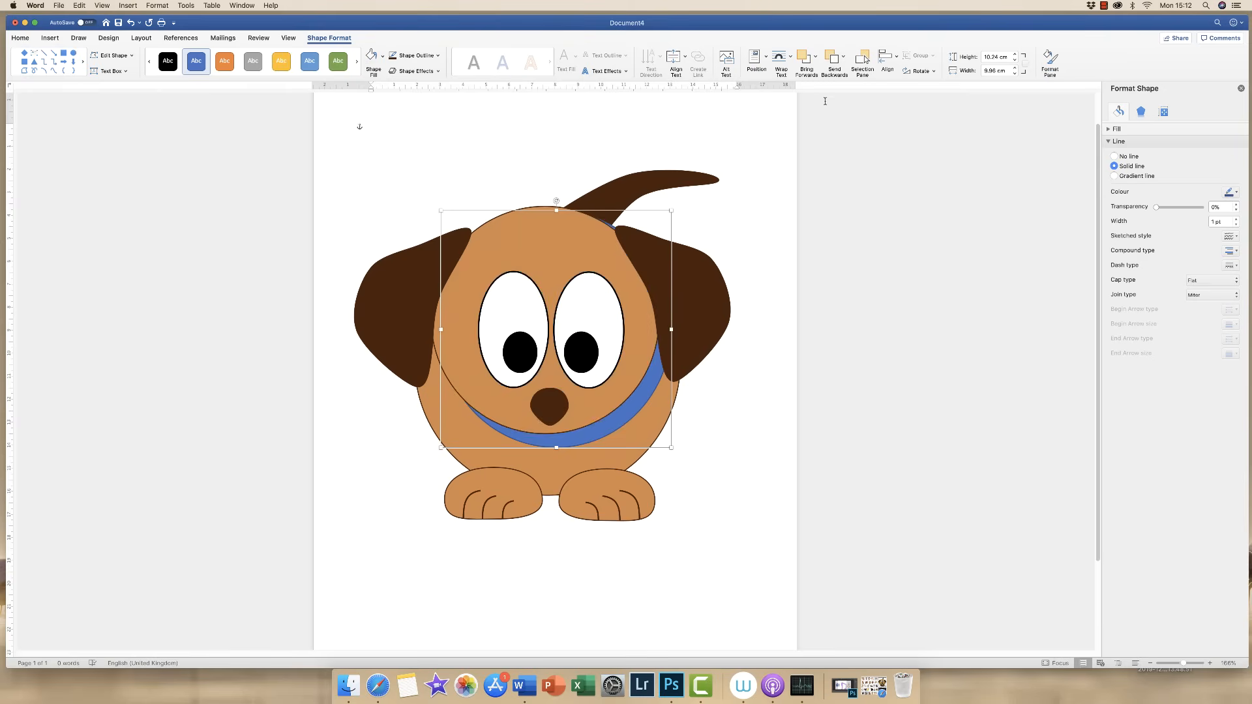
Centre the blue oval under the head as an even crescent and fill it with the recently used dark brown
drag(638, 405, 632, 413)
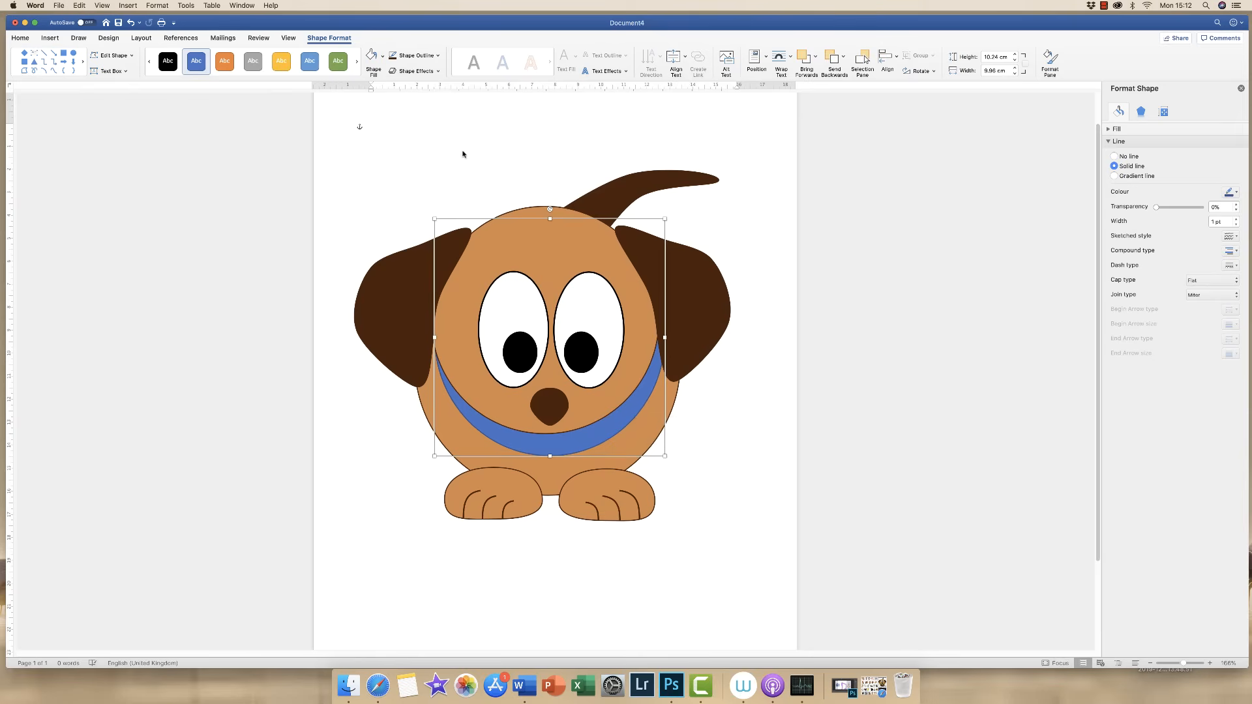
click(383, 66)
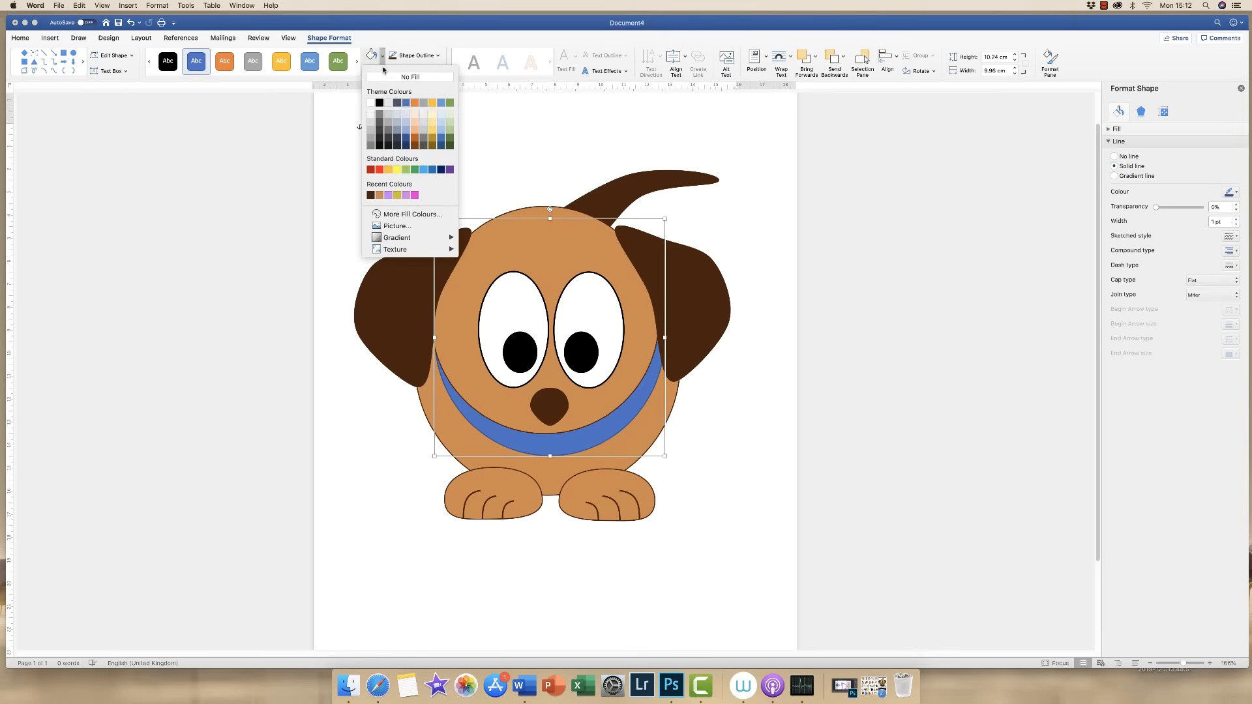
click(371, 196)
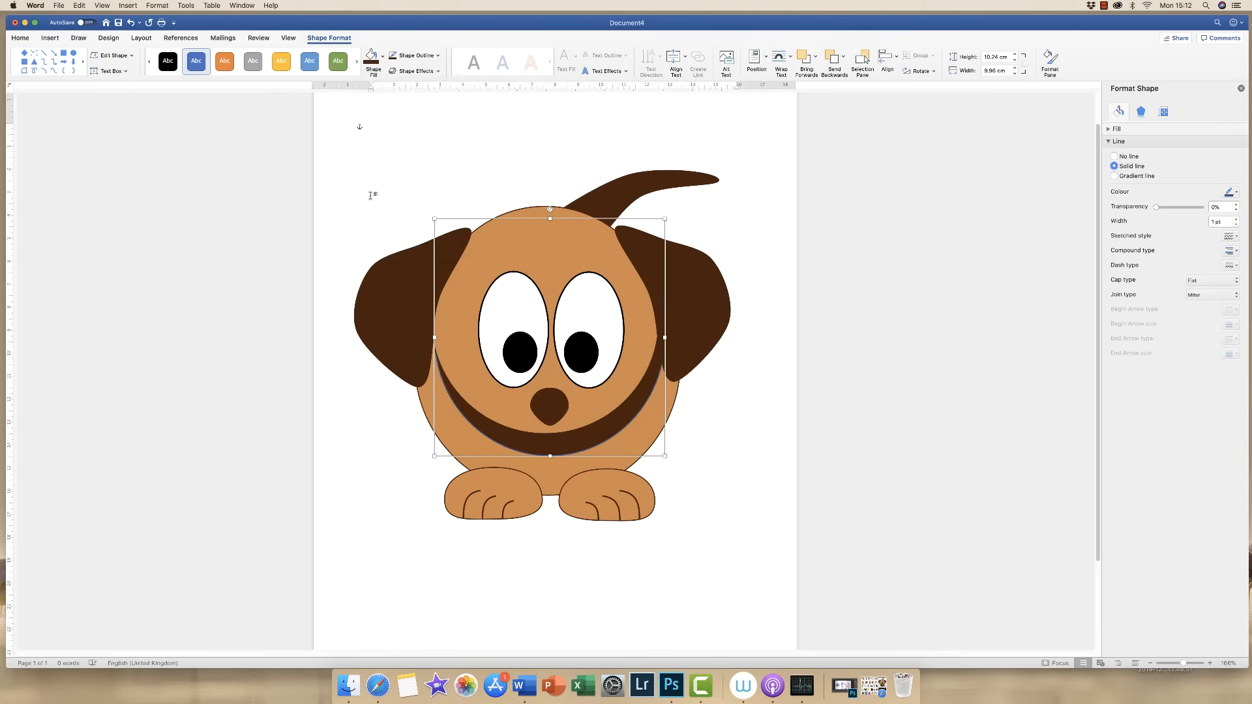
Remove the outline from the dark brown crescent oval under the head and set its fill transparency to about 86%
click(438, 55)
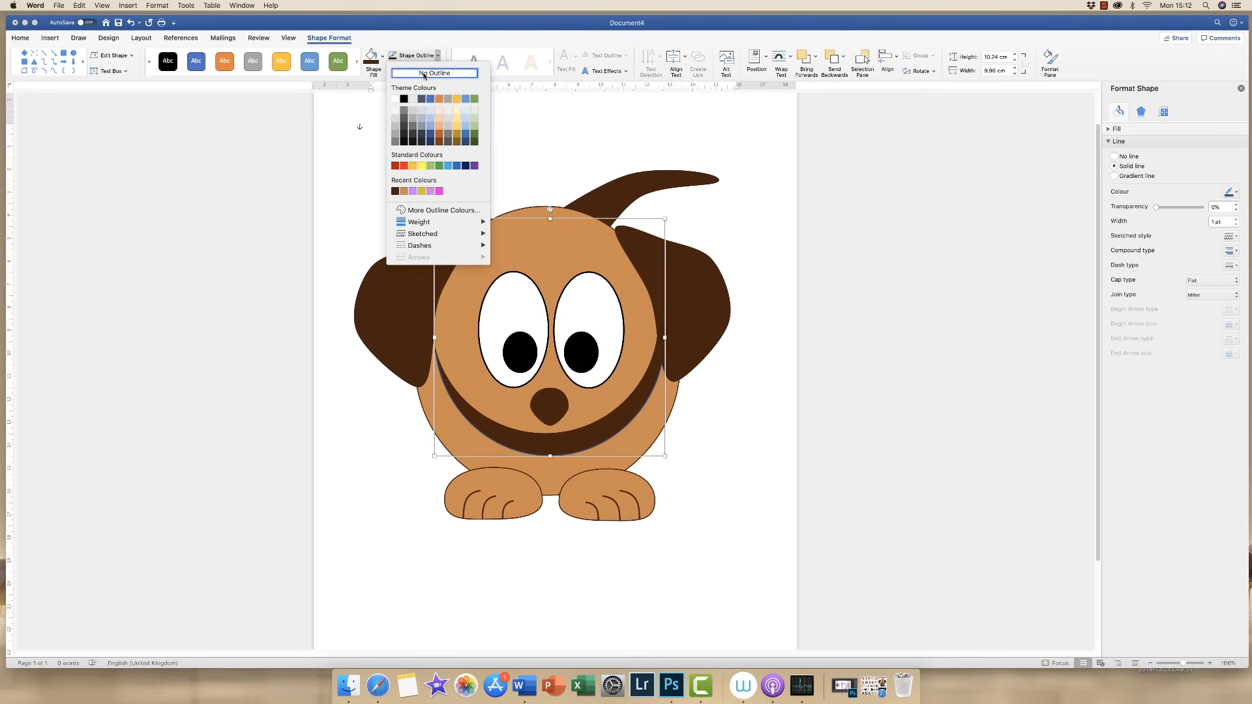
click(424, 74)
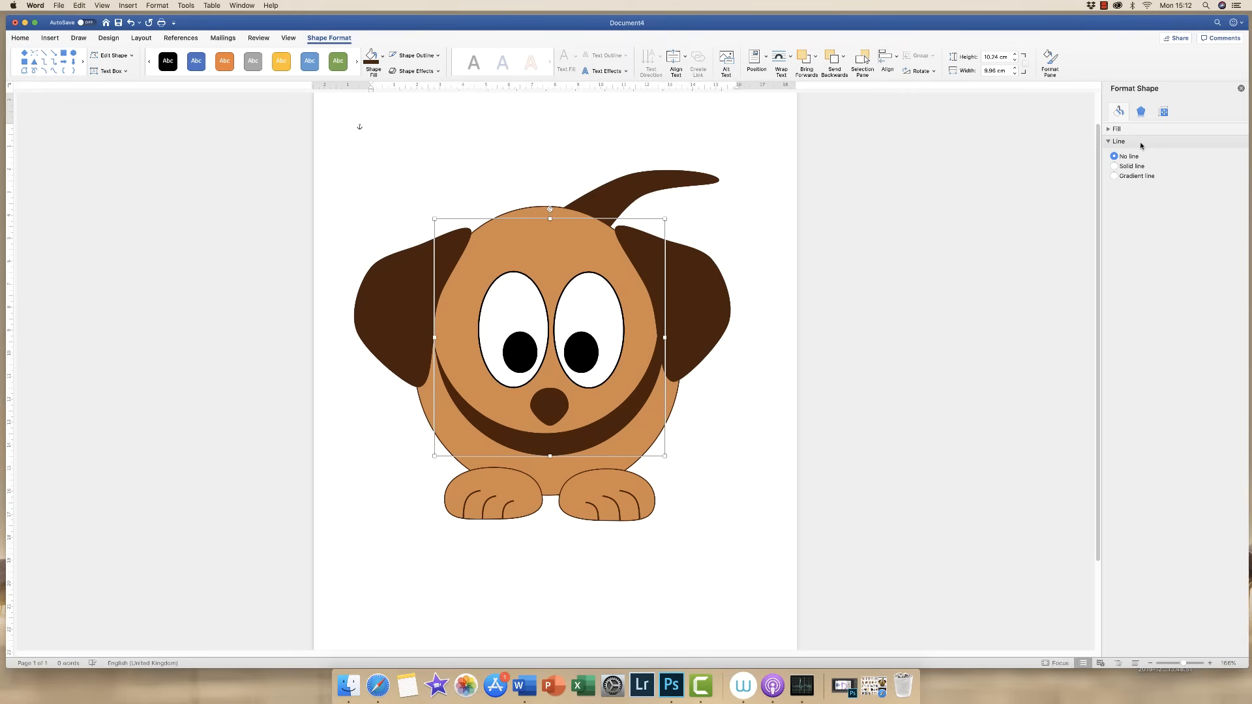
click(1108, 142)
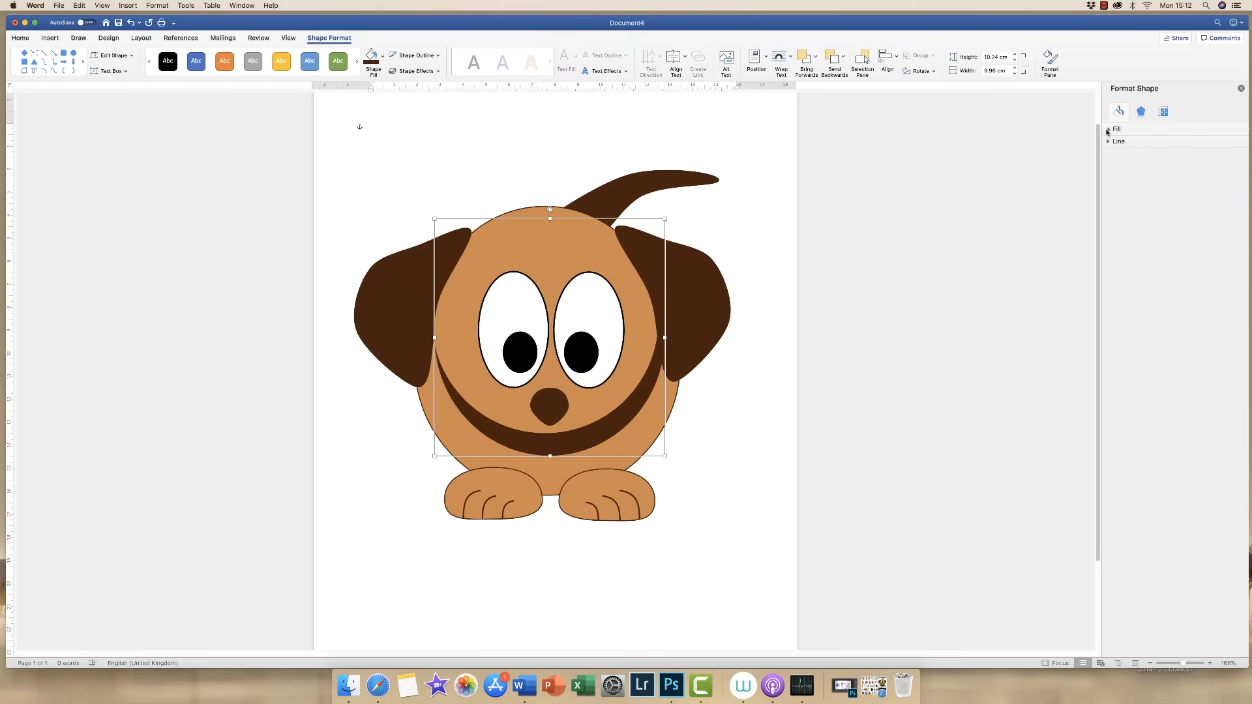
click(1108, 130)
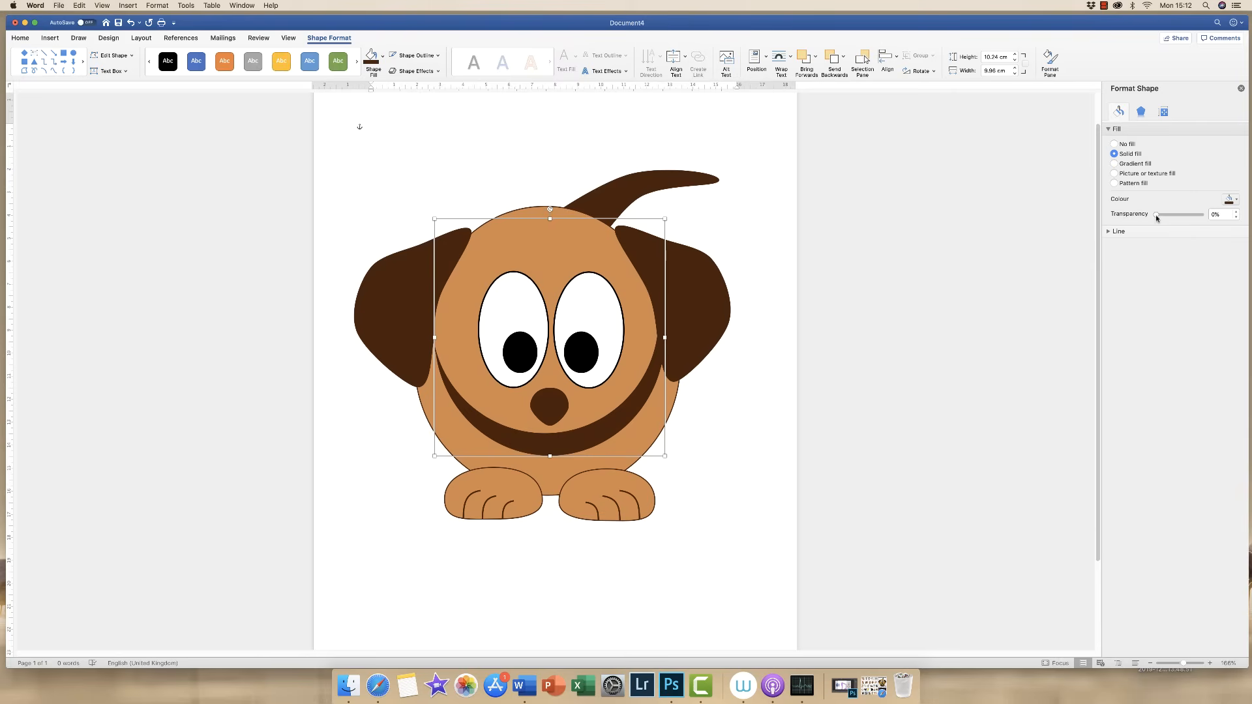
drag(1156, 216, 1201, 216)
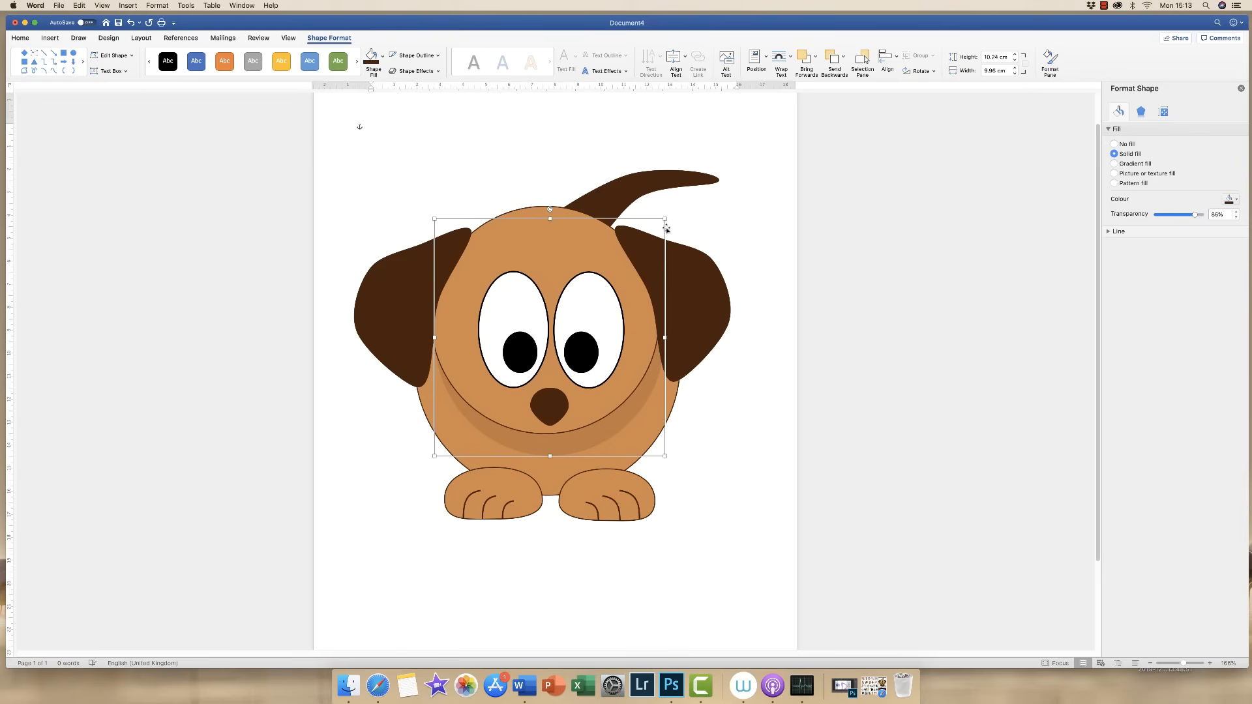
Shrink the transparent shadow oval to about 10.05 cm high and 9.84 cm wide and shift it slightly up and right beneath the head
drag(664, 219, 662, 225)
drag(655, 434, 646, 427)
key(Left)
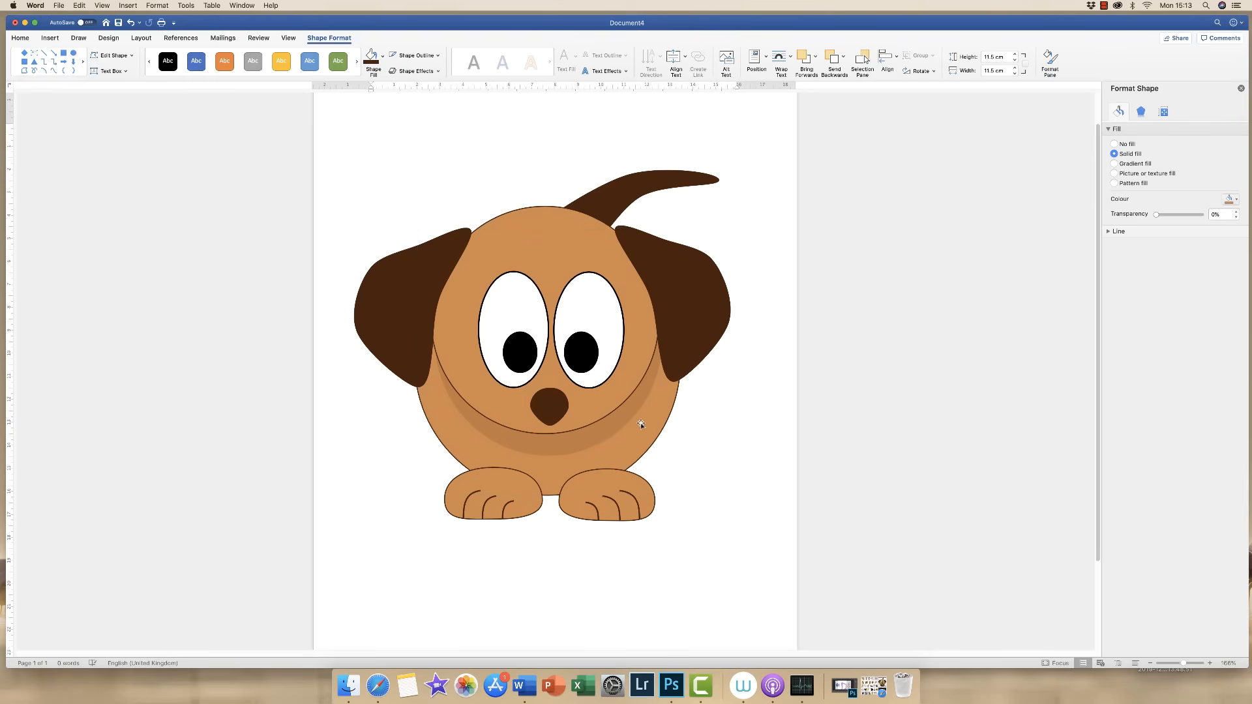
click(641, 424)
click(611, 428)
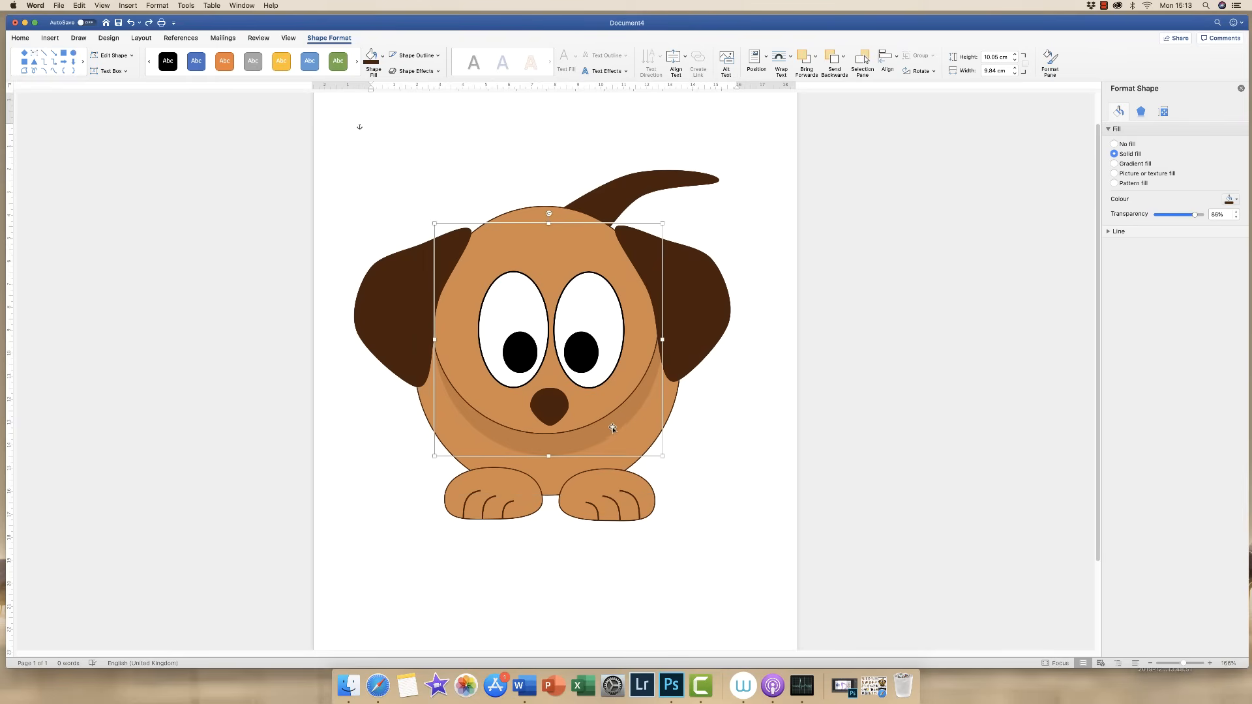
drag(612, 428, 615, 425)
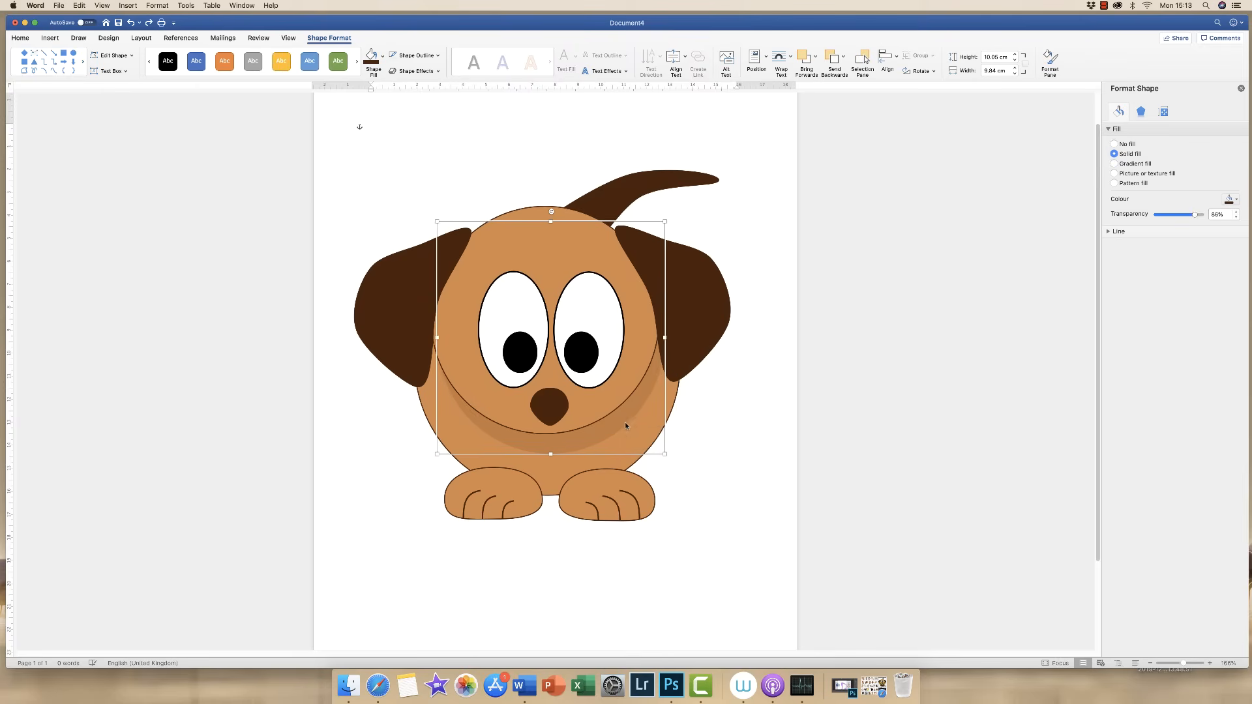
click(758, 433)
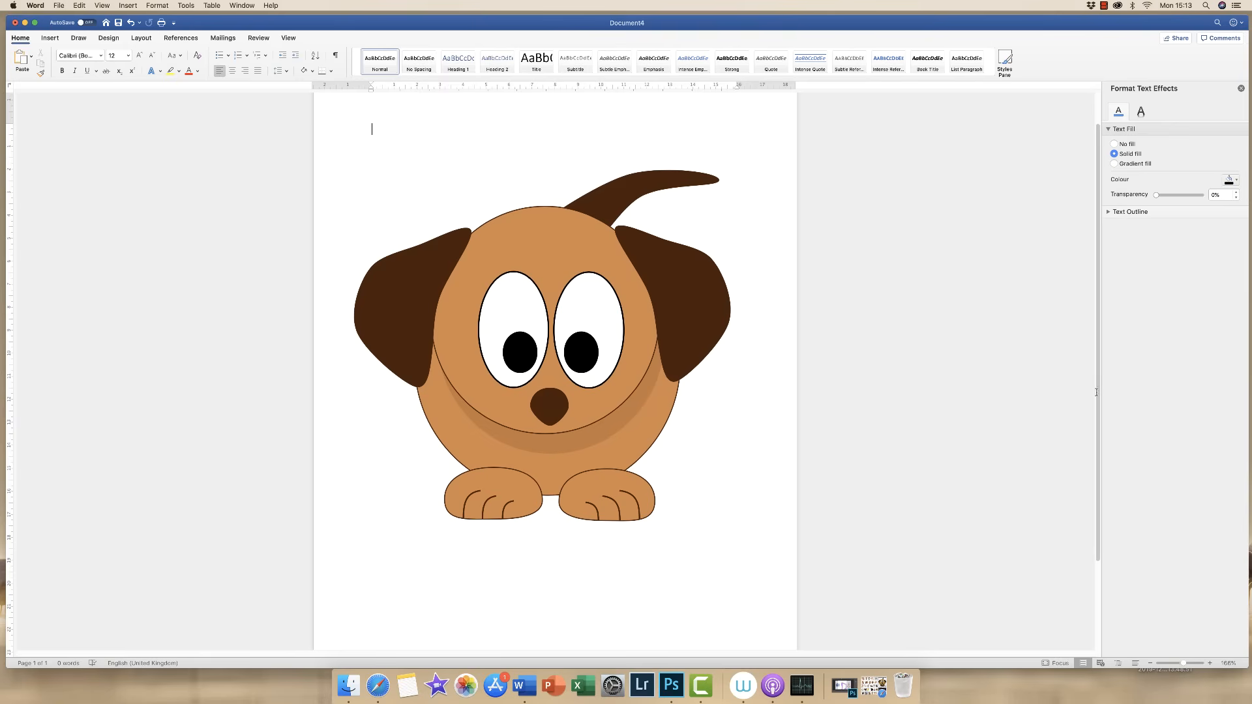
scroll(1088, 391, down, 2)
scroll(1092, 410, up, 2)
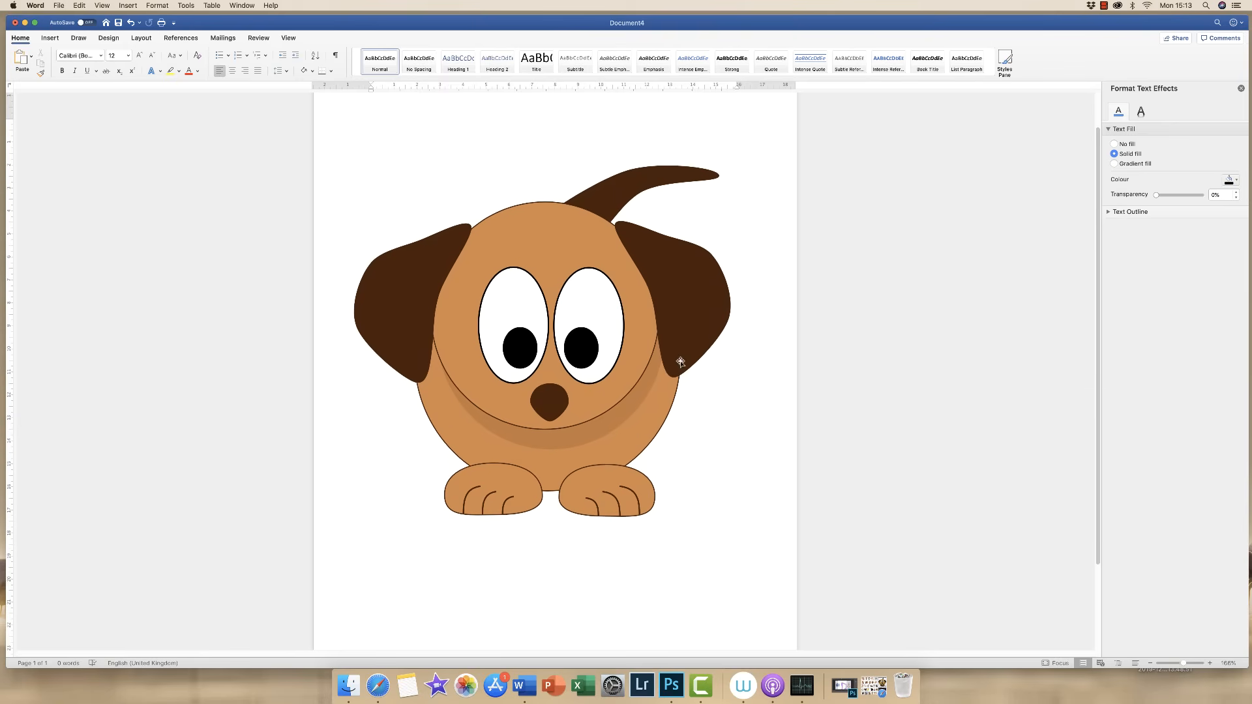
Apply a gradient fill to the dog's ear on the right and move the first gradient stop to 0%
click(689, 296)
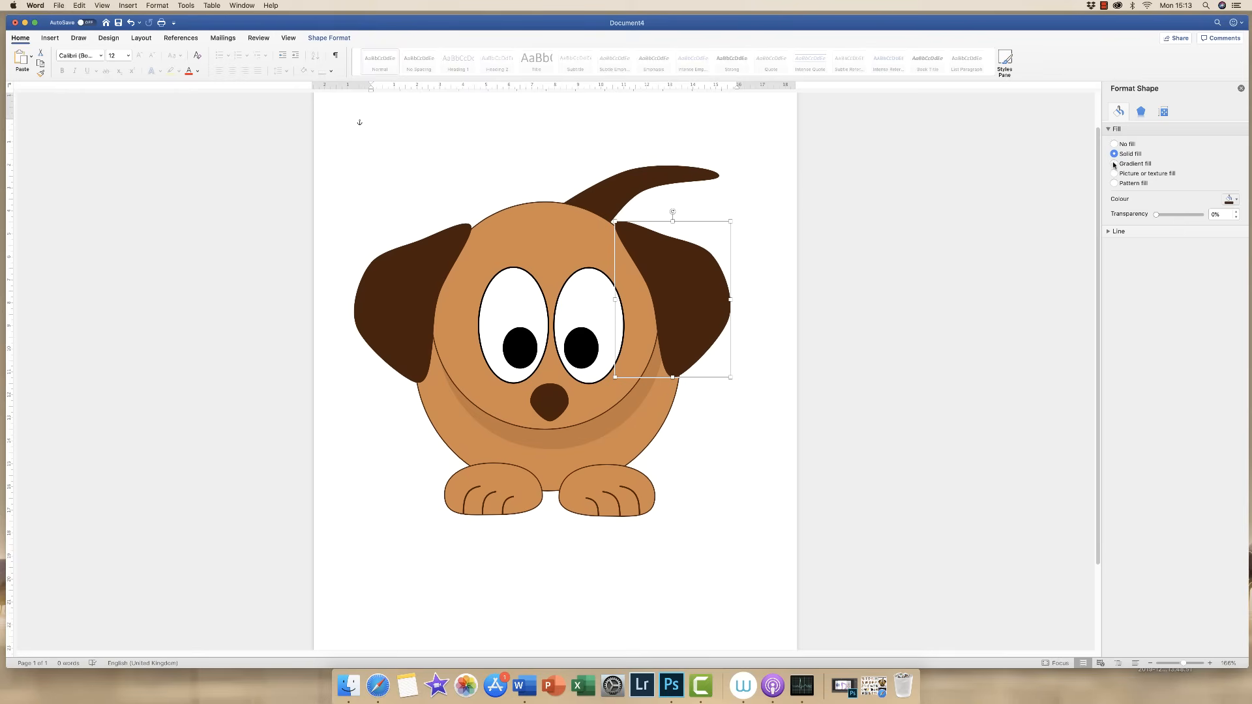
click(1114, 163)
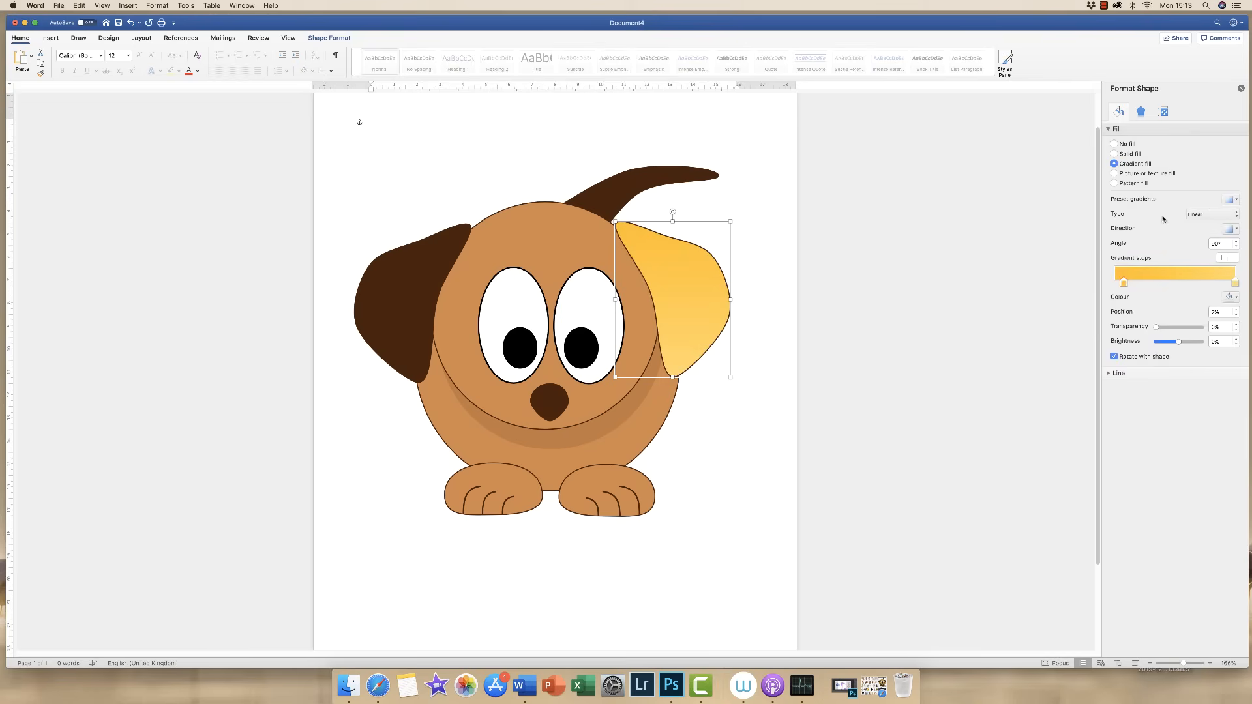
mouse_move(1124, 285)
mouse_down()
mouse_move(1115, 289)
mouse_move(1188, 287)
mouse_move(1111, 290)
mouse_up()
click(1236, 201)
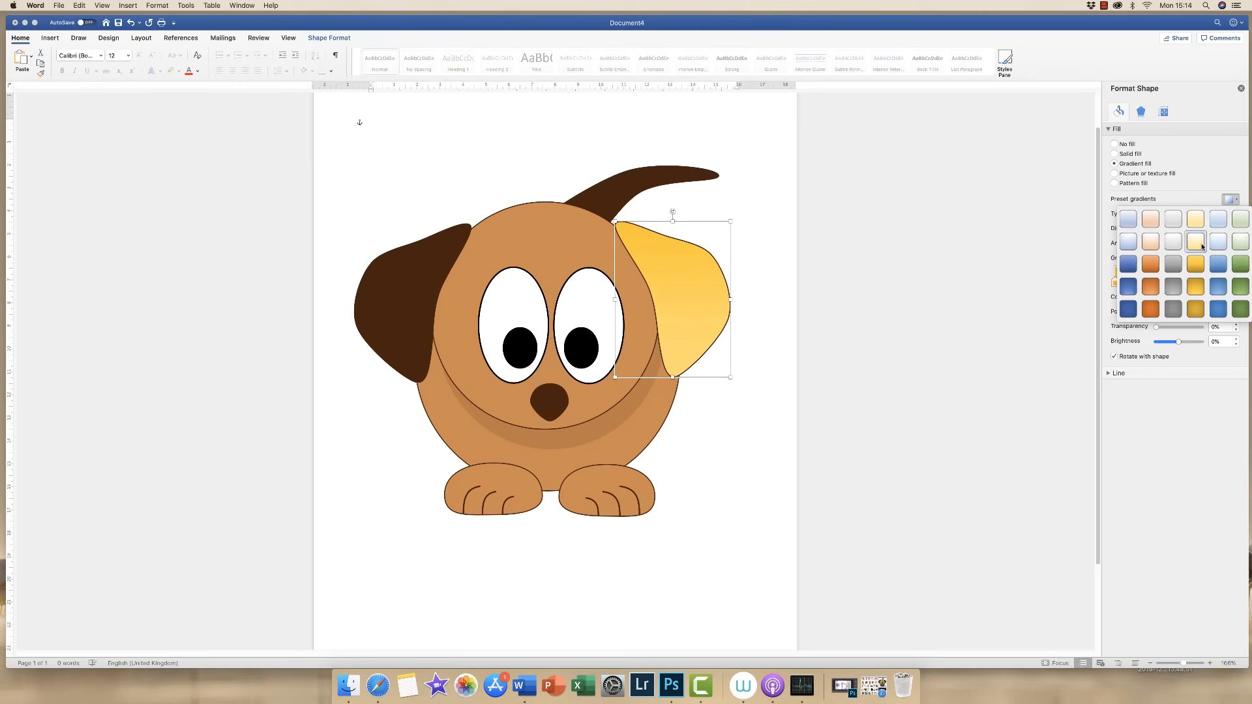
click(1191, 201)
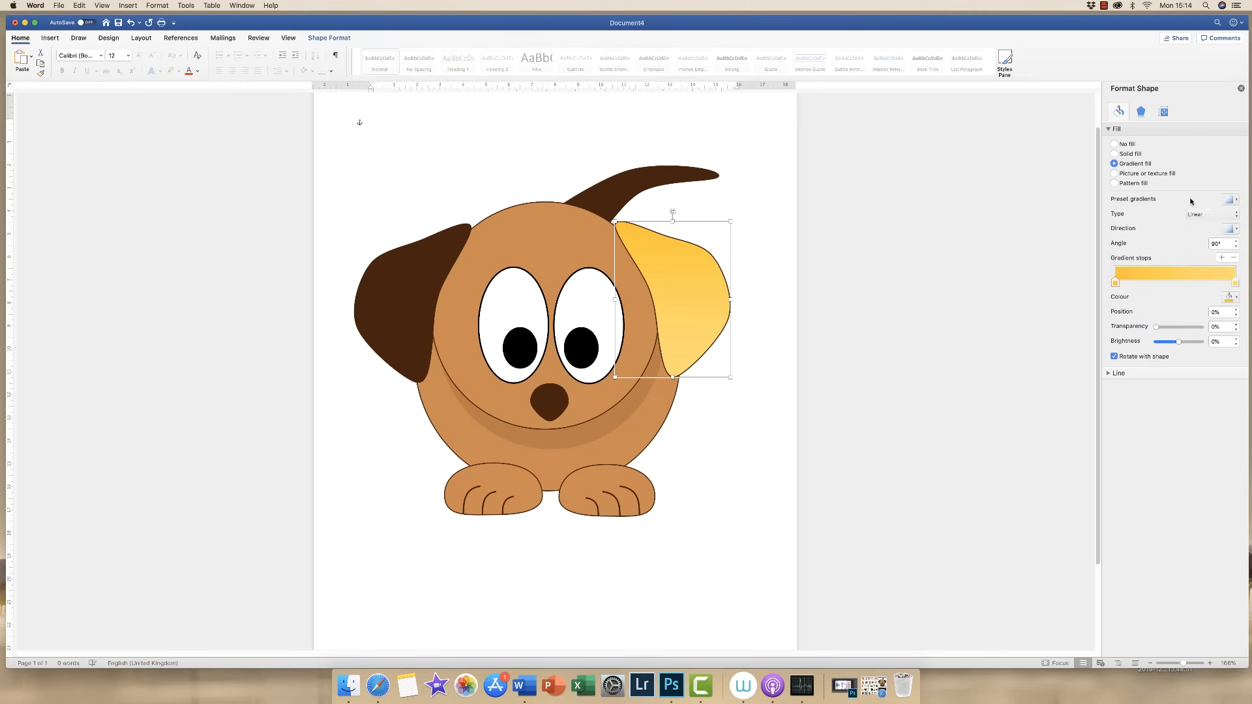
Set the ear's gradient type to Radial and colour its last gradient stop standard red
click(1214, 217)
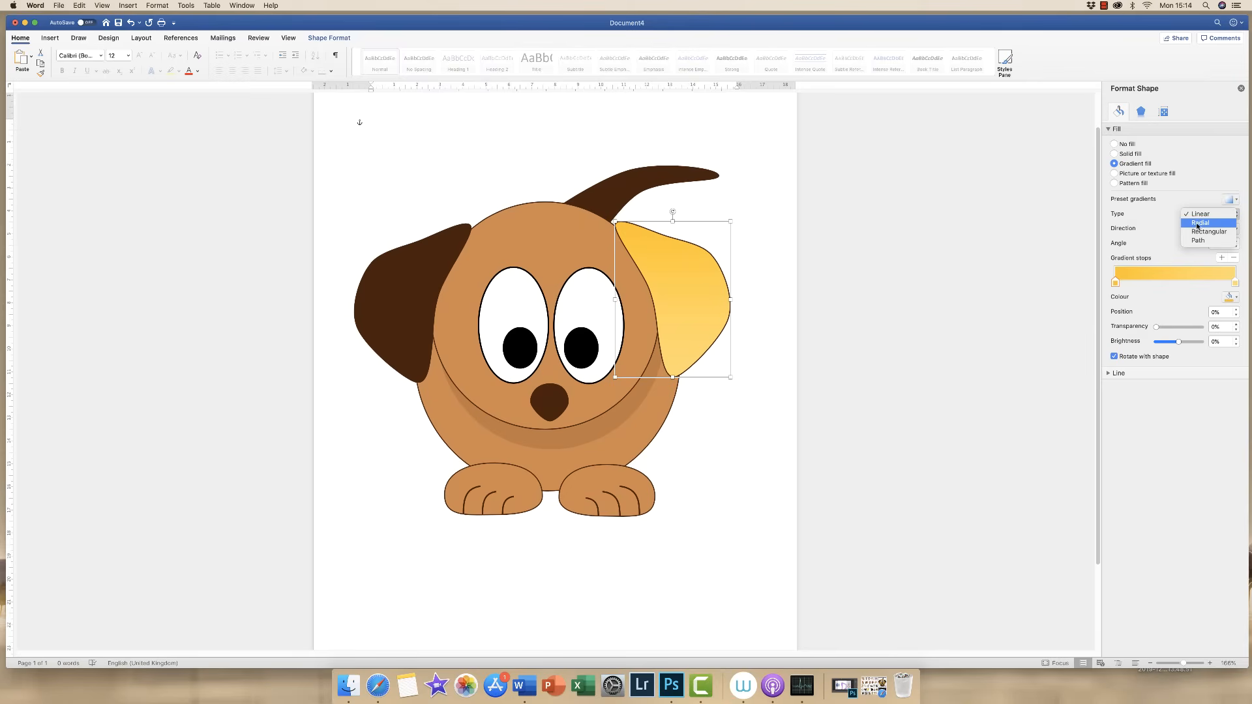
click(1199, 223)
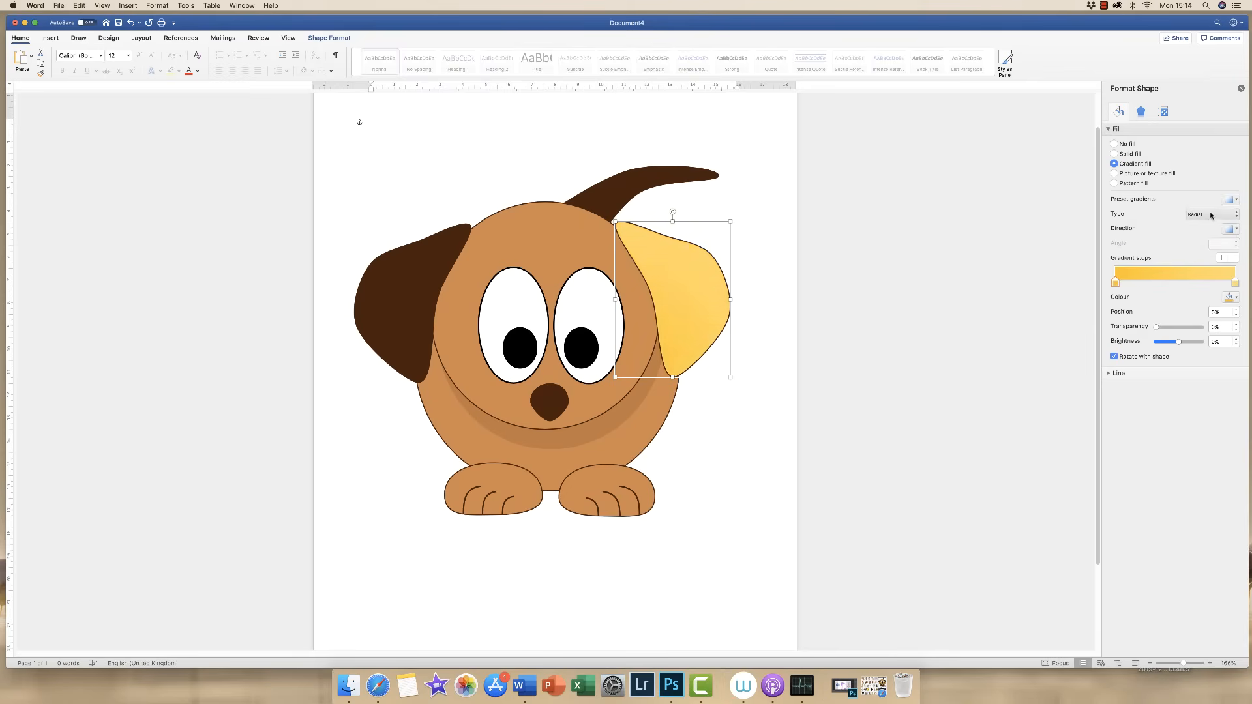
click(1211, 215)
click(1116, 285)
click(1235, 282)
click(1233, 296)
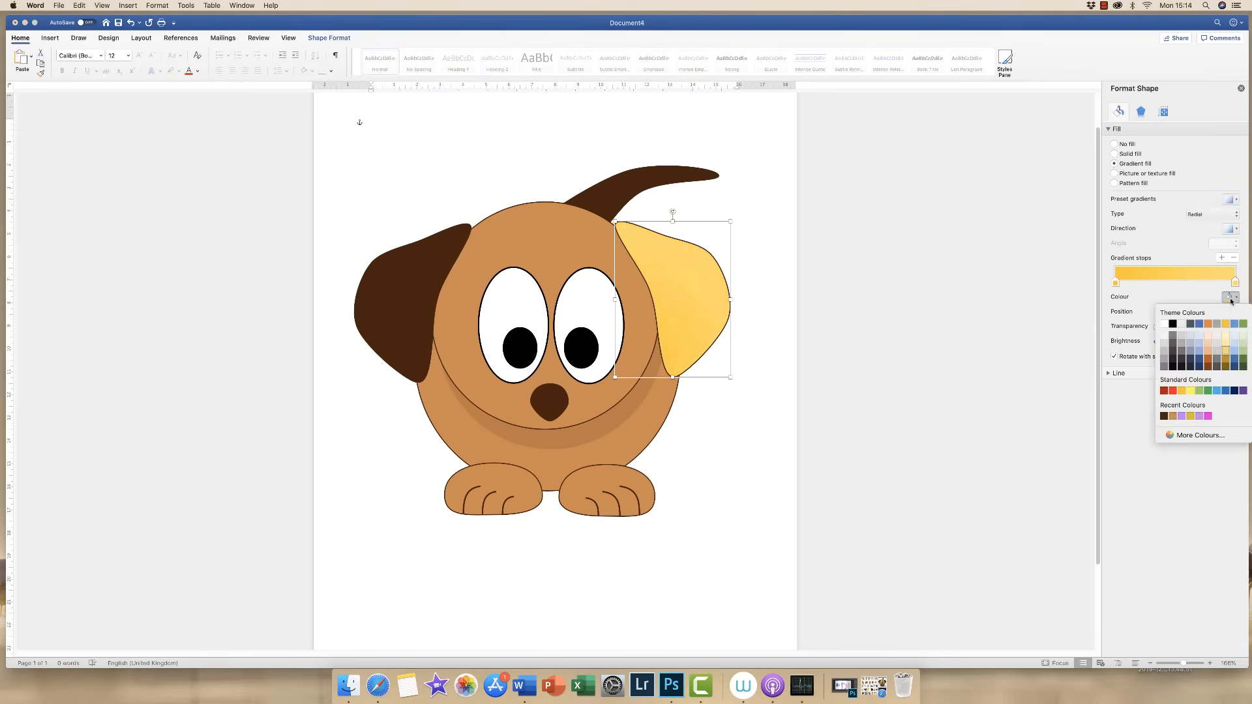
click(1173, 391)
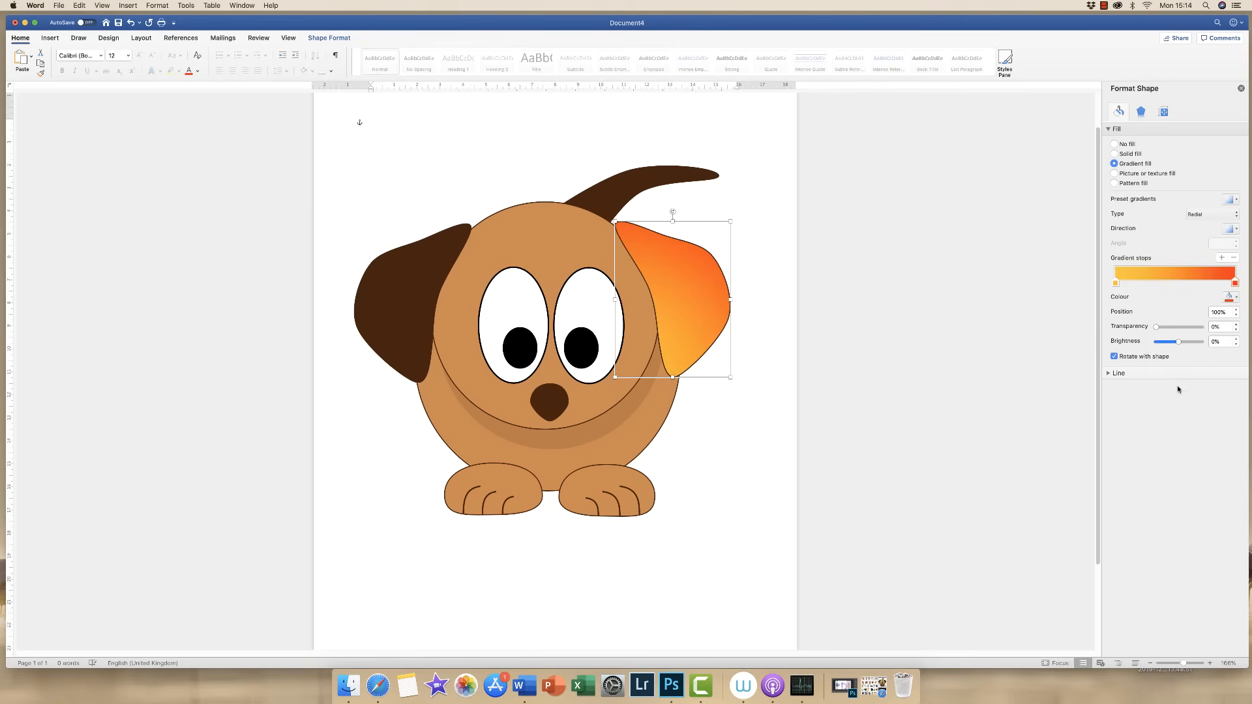
Try the Linear, Radial, Rectangular and Path gradient types on the ear in turn
click(1211, 214)
click(1203, 206)
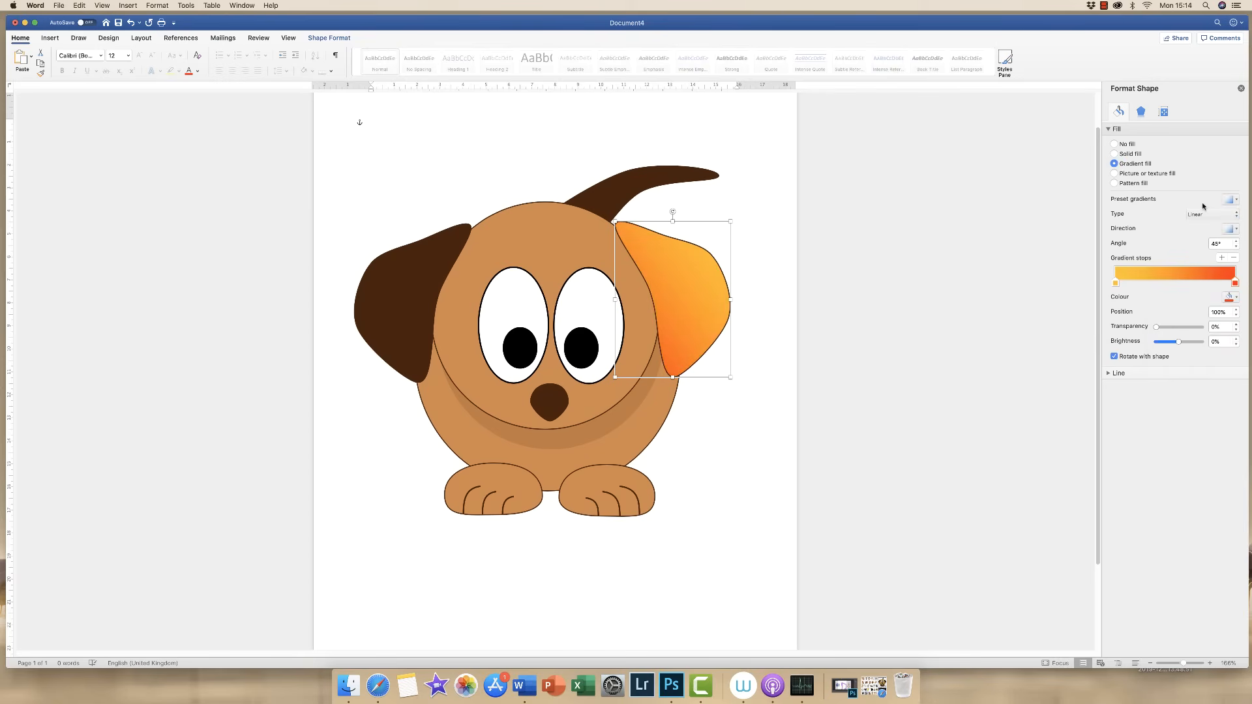
click(1202, 213)
click(1202, 225)
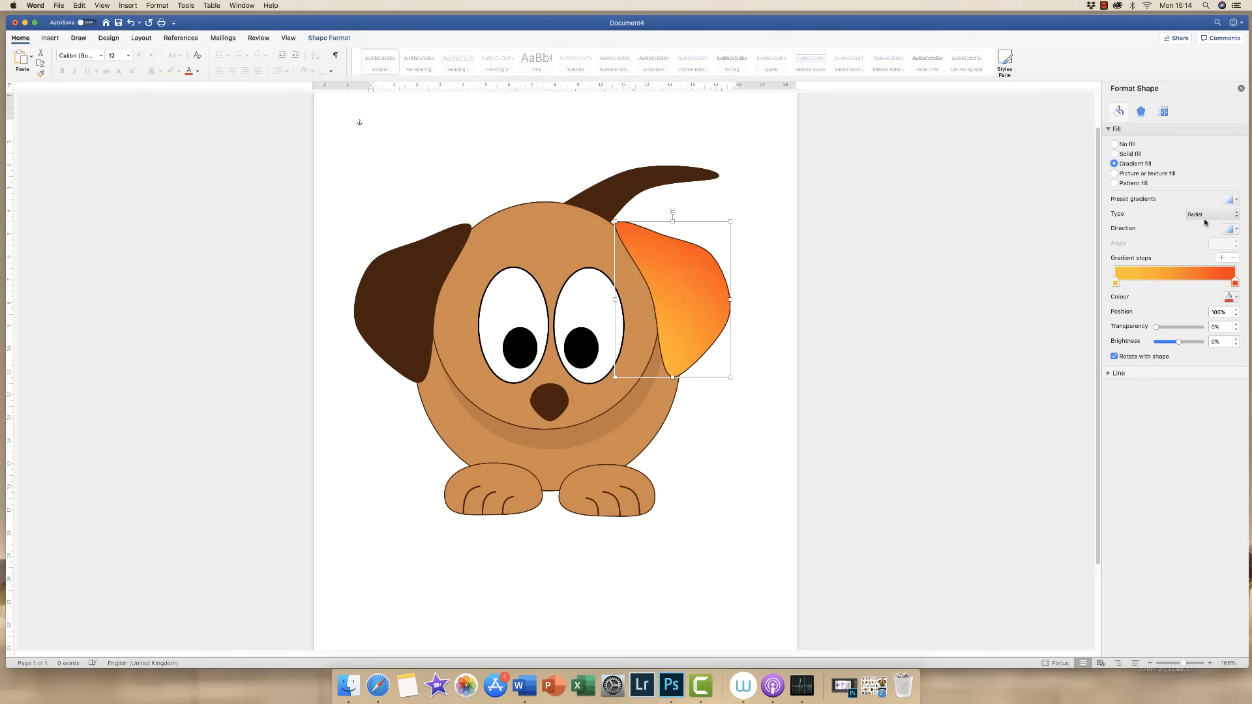
click(1206, 217)
click(1205, 223)
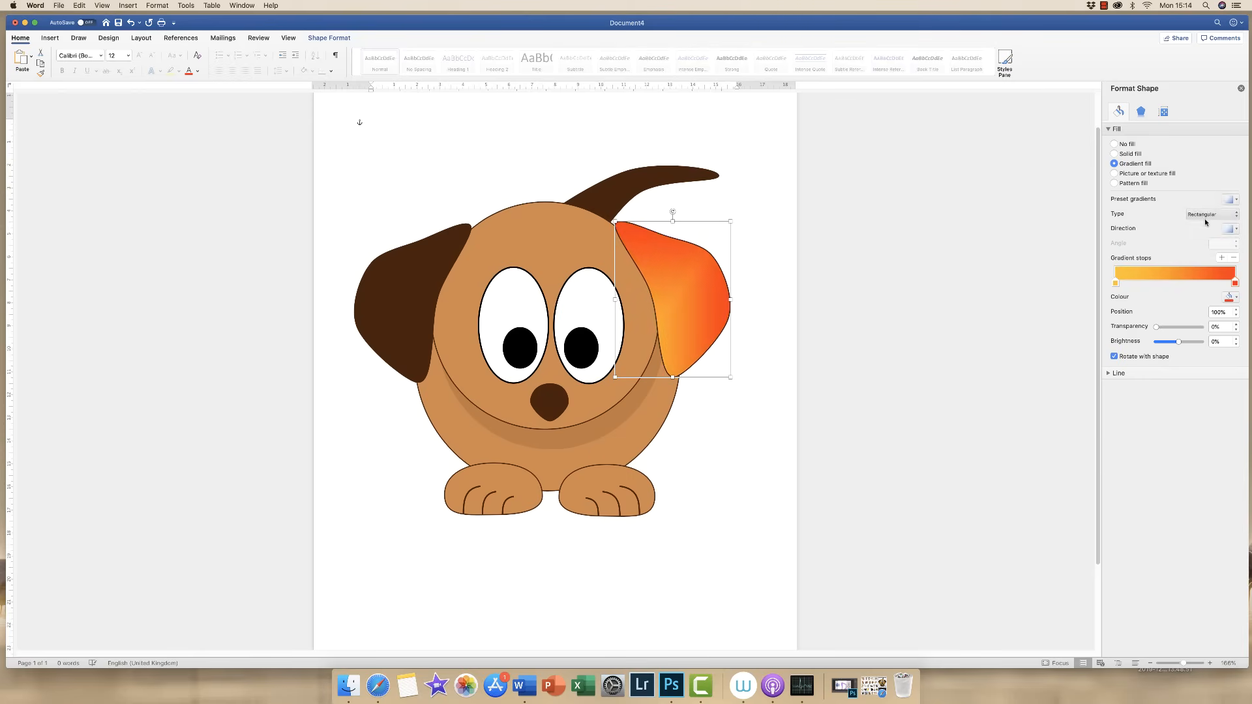
click(1207, 215)
click(1205, 225)
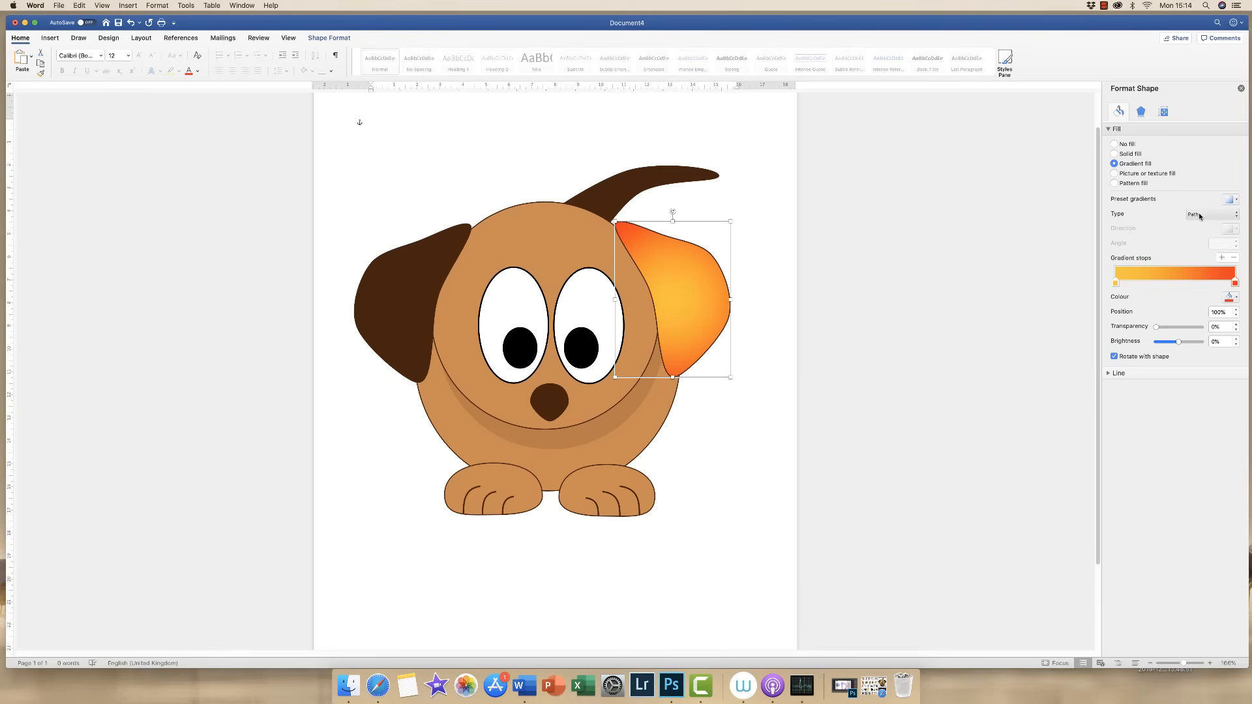
Set the ear's gradient type to Linear with an angle of 100°
click(1199, 213)
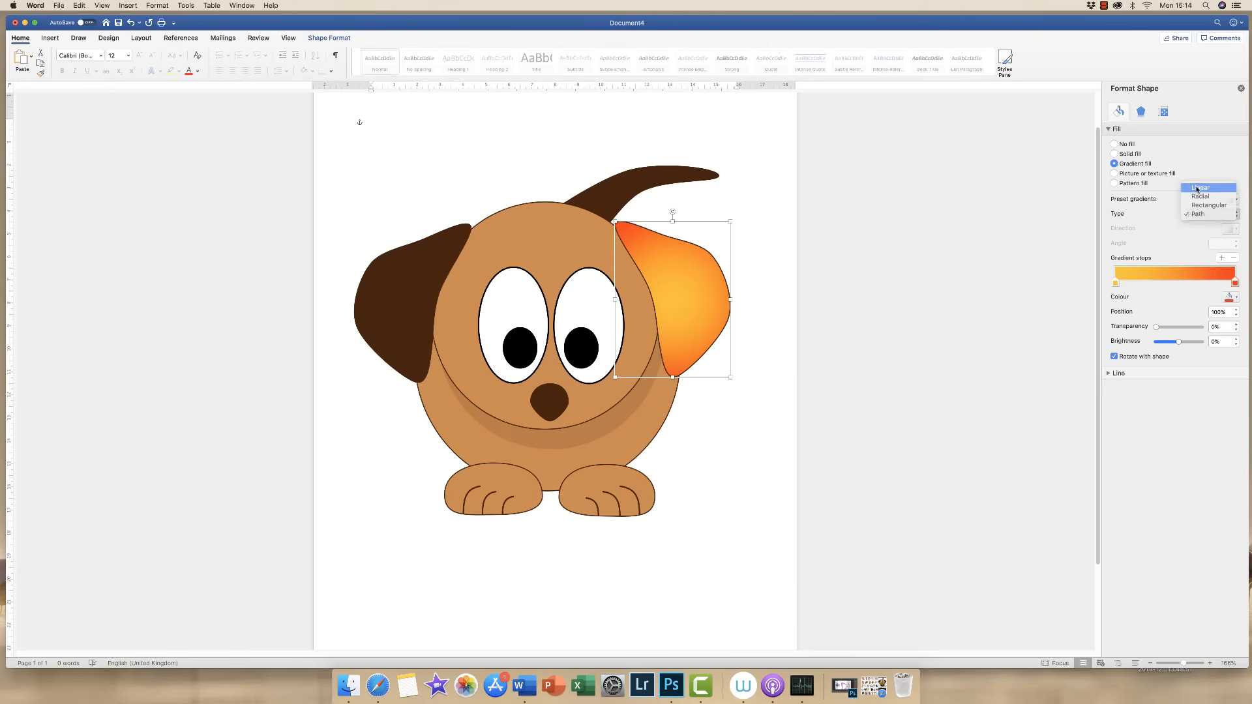
click(1198, 188)
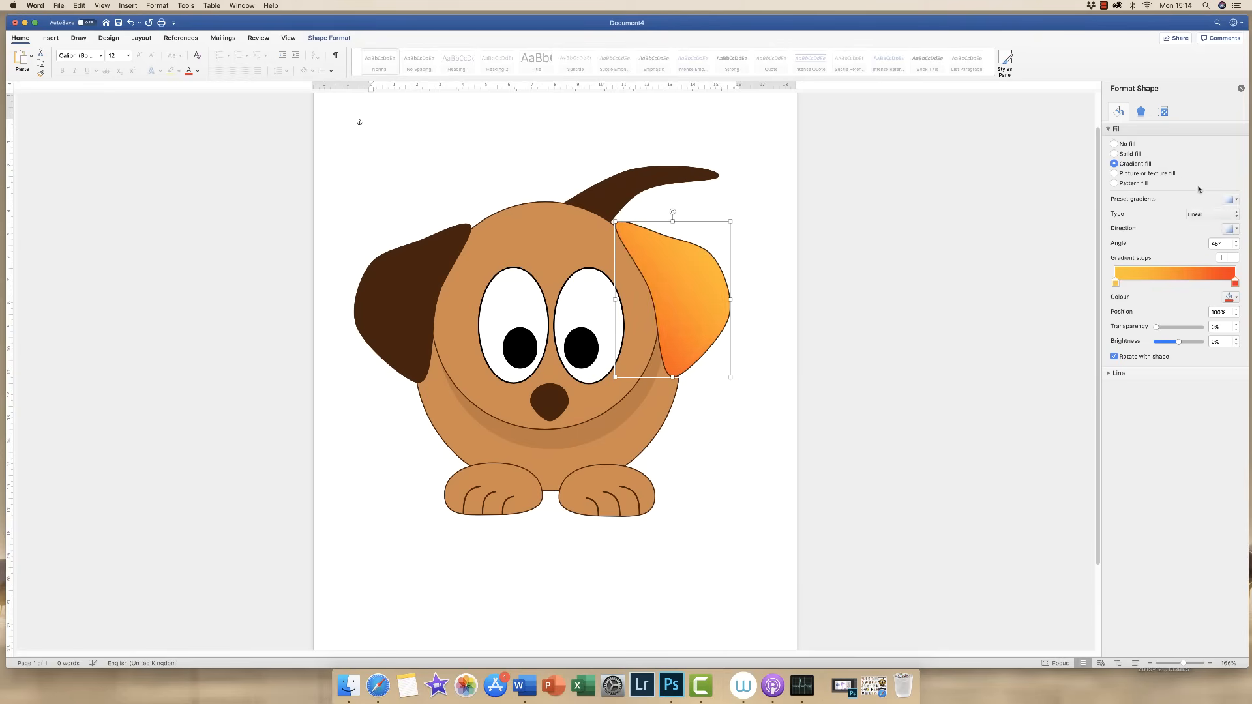
click(1236, 240)
click(1237, 240)
click(1237, 241)
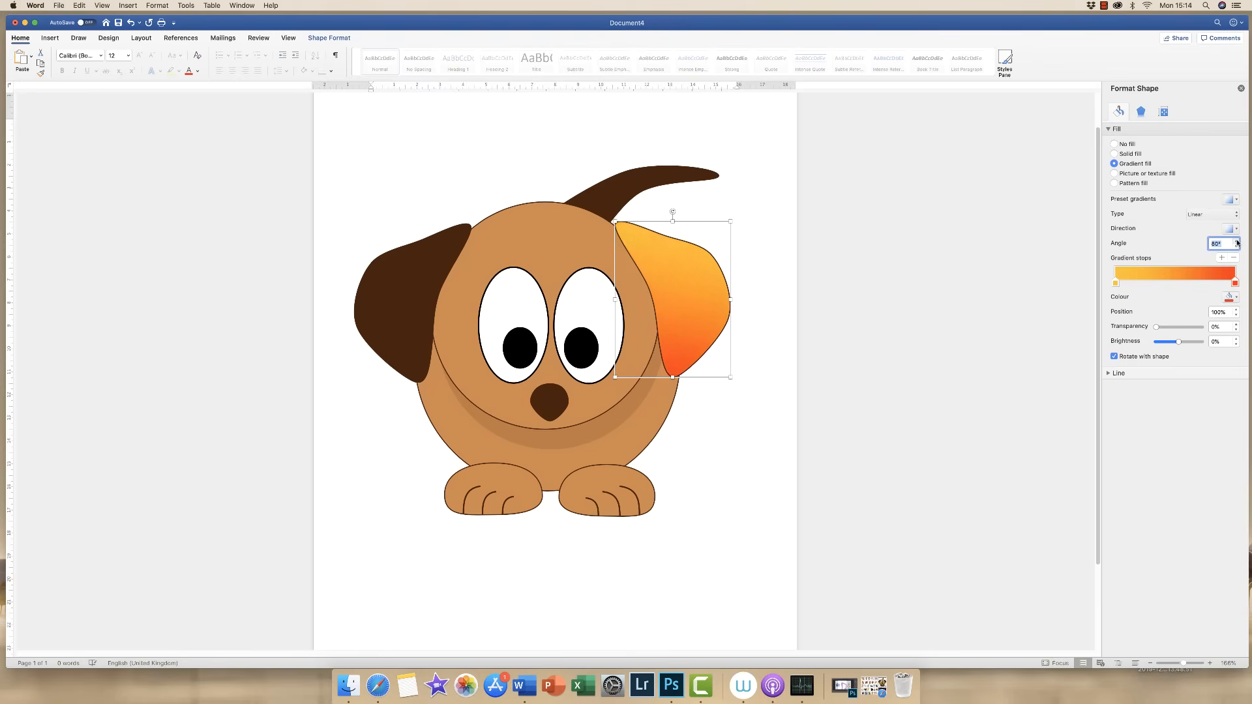
click(1237, 240)
click(1237, 240)
click(1237, 240)
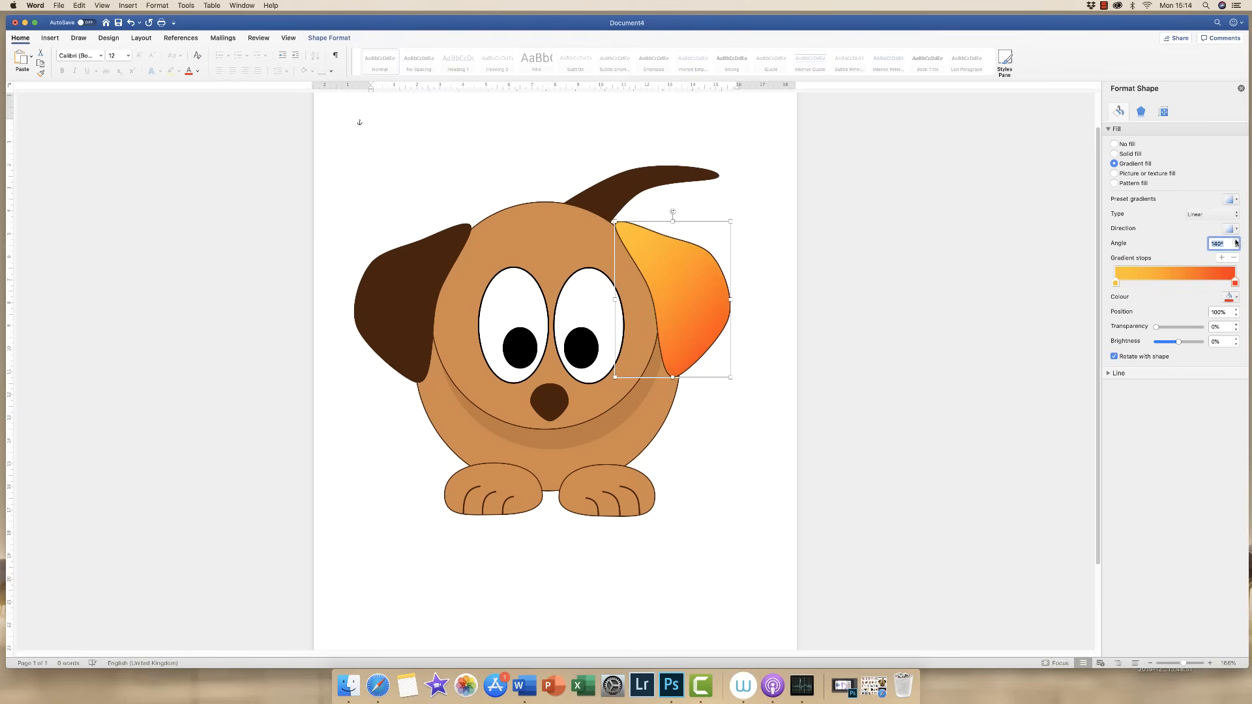
click(1236, 241)
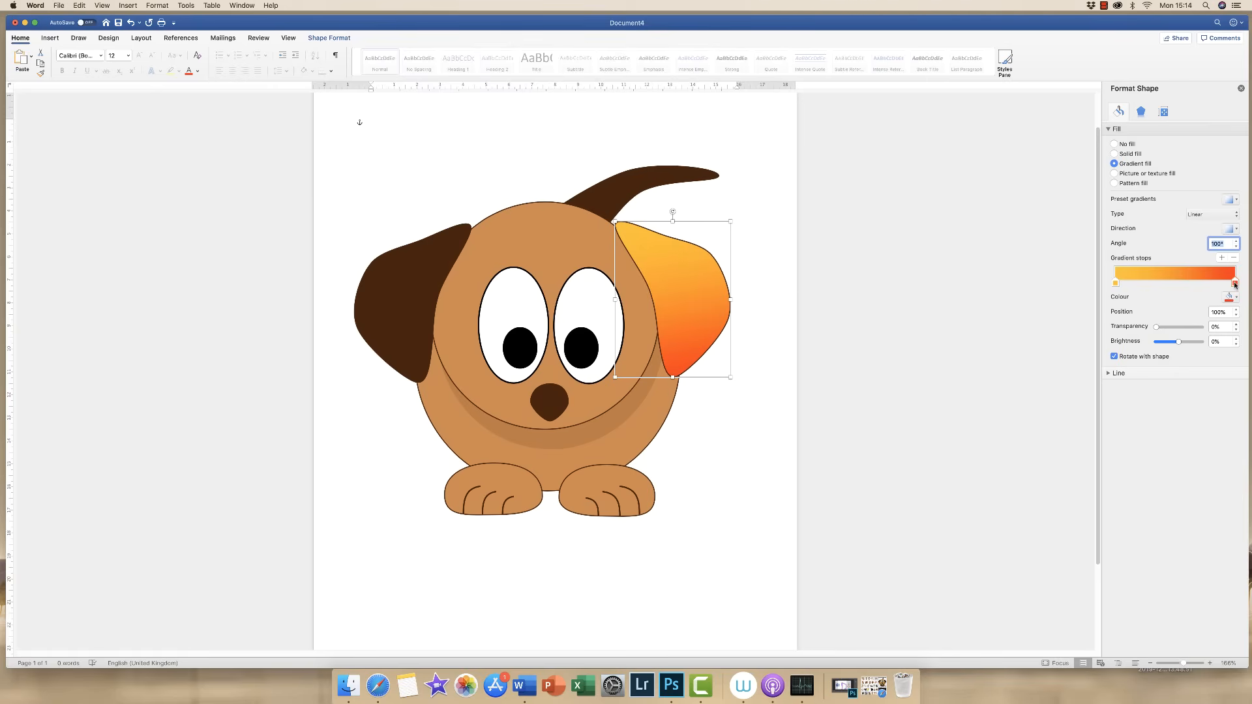
Try a light green gradient stop in the middle of the ear's gradient and remove it again
mouse_move(1114, 286)
mouse_down()
mouse_move(1198, 284)
mouse_move(1115, 286)
mouse_up()
mouse_move(1235, 284)
mouse_down()
mouse_move(1164, 287)
mouse_move(1234, 287)
mouse_up()
click(1222, 259)
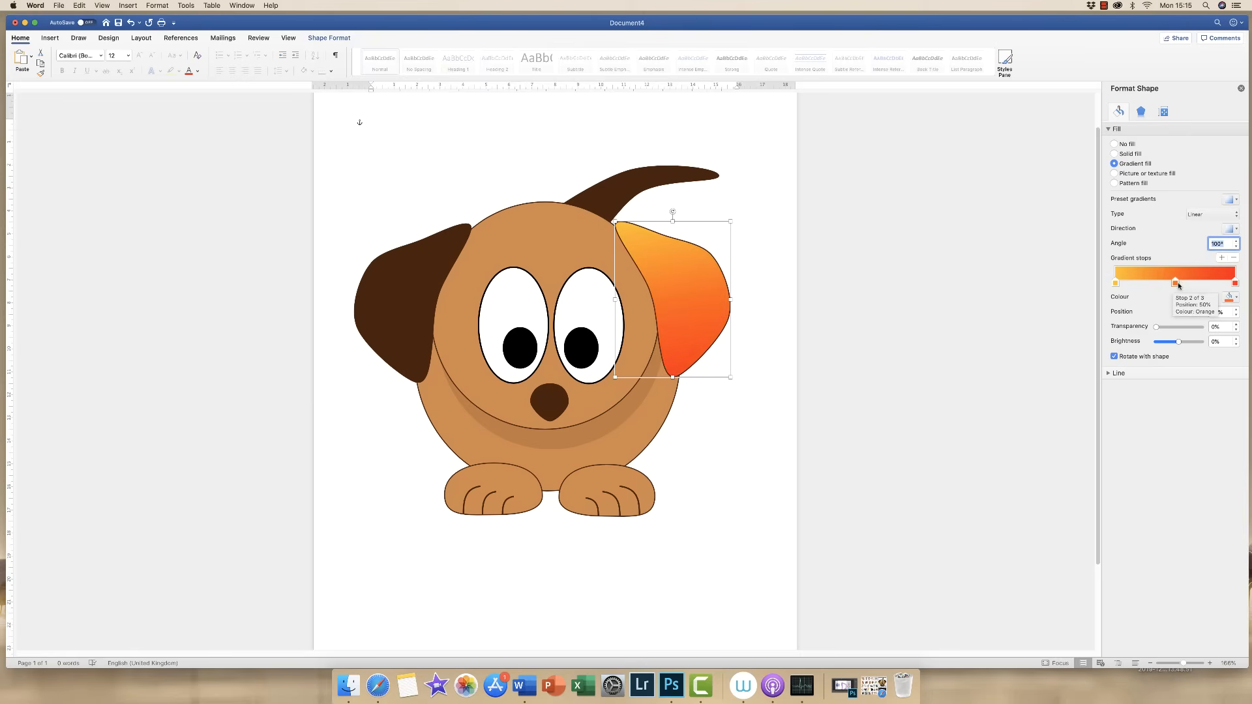
click(1237, 298)
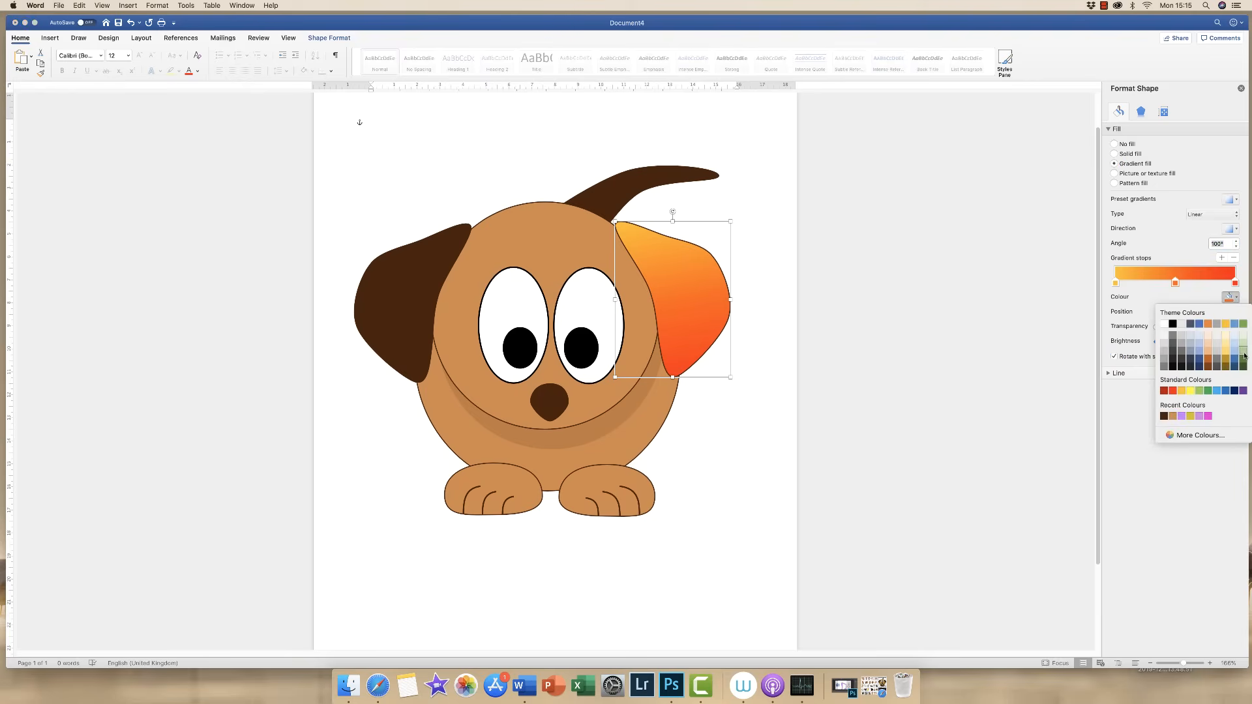
click(1199, 391)
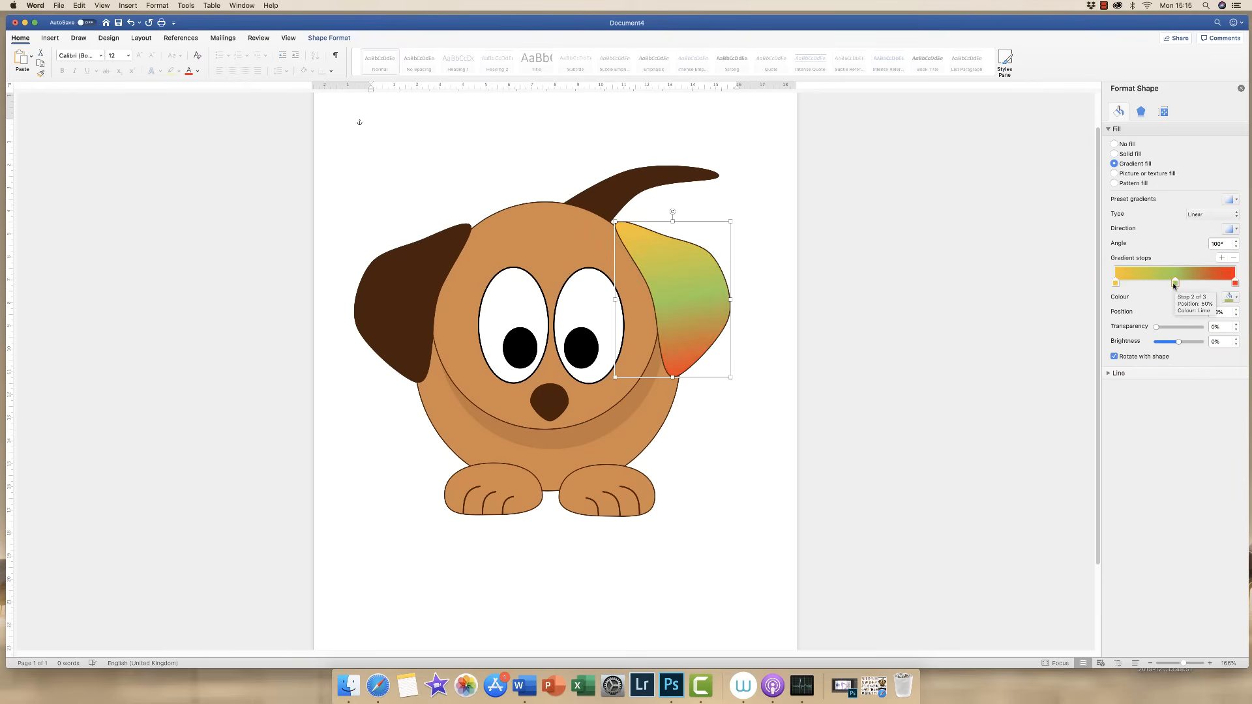
mouse_move(1176, 284)
mouse_down()
mouse_move(1139, 287)
mouse_move(1198, 291)
mouse_move(1144, 281)
mouse_move(1181, 287)
mouse_up()
click(1233, 258)
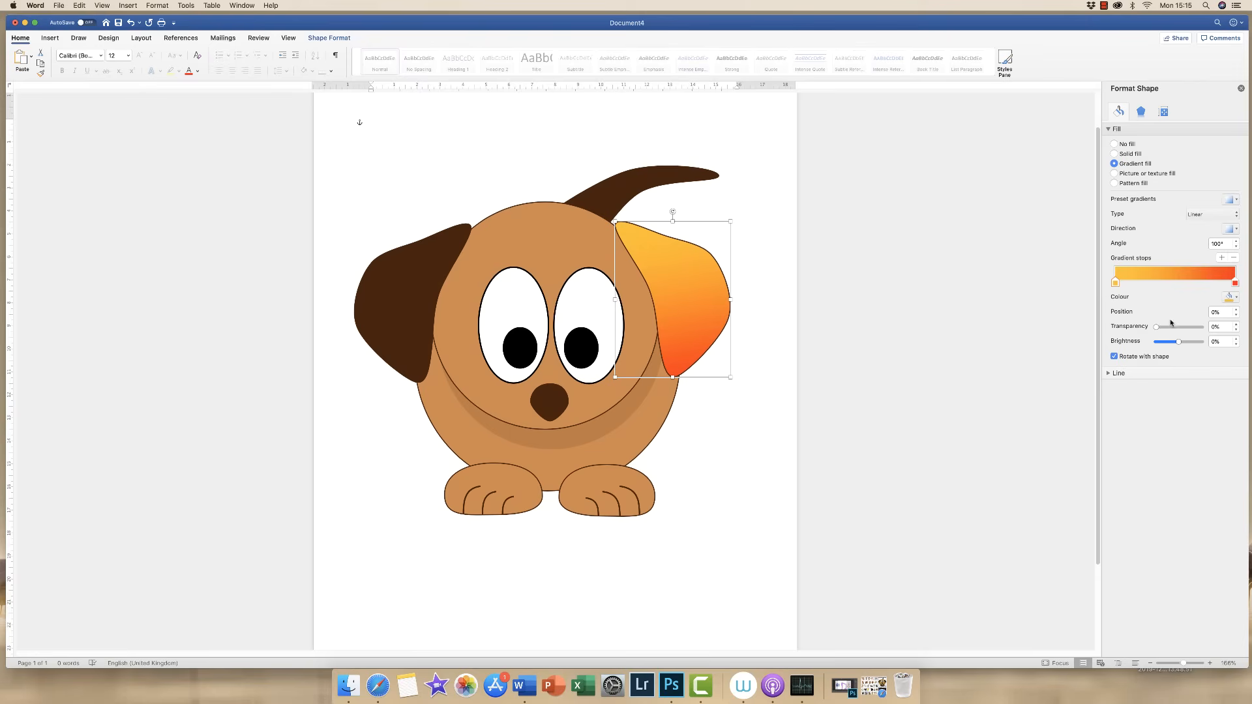
Try a higher transparency on the first gradient stop of the ear's fill
drag(1156, 328, 1181, 331)
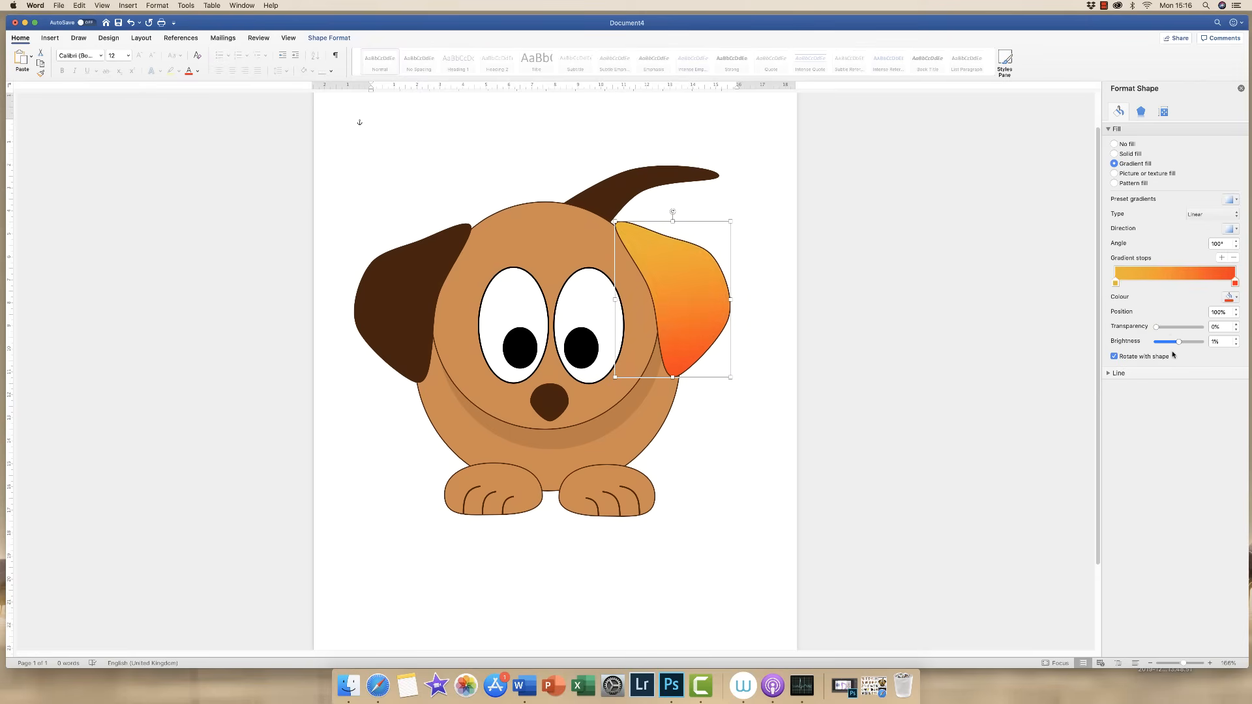